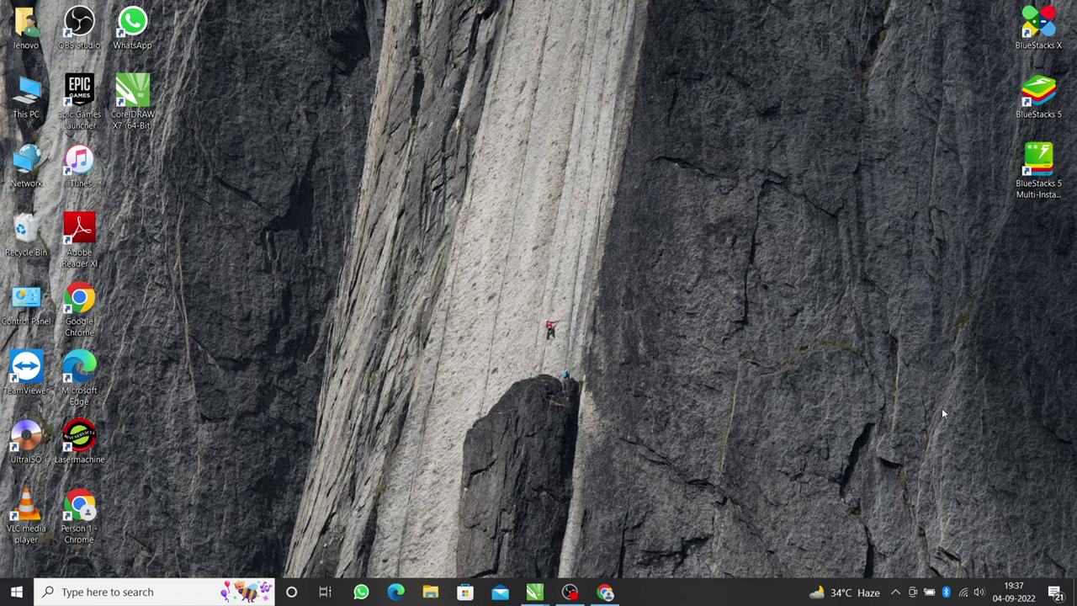
pyautogui.rightClick(570, 196)
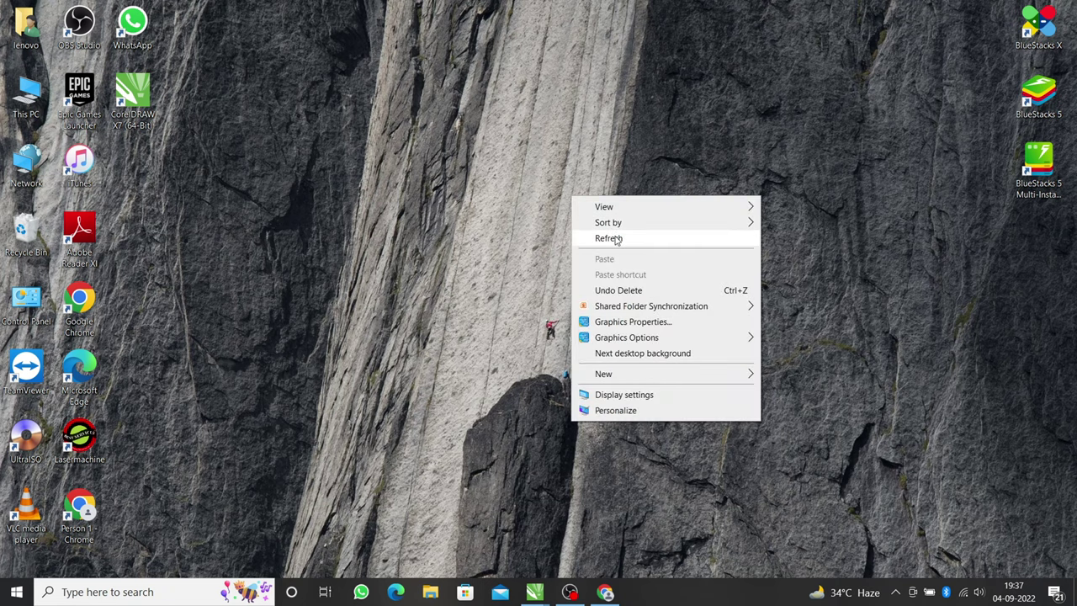
pyautogui.click(573, 238)
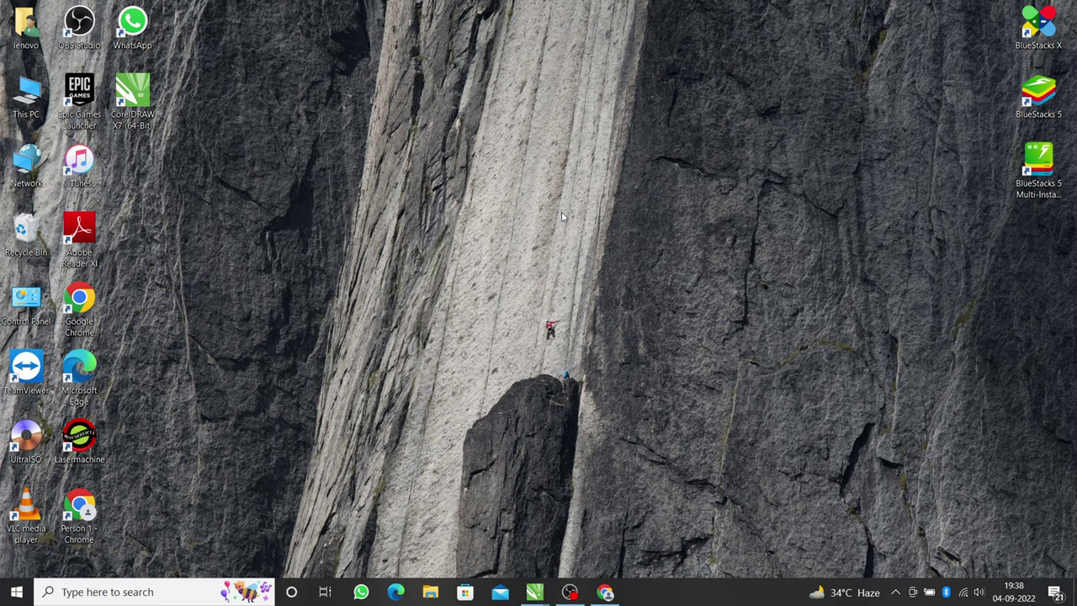
pyautogui.rightClick(515, 172)
pyautogui.click(541, 211)
pyautogui.rightClick(453, 173)
pyautogui.click(499, 218)
# Switch to CorelDRAW and clear the Sony phone image and all guidelines from the Untitled-2 document
pyautogui.moveTo(530, 596)
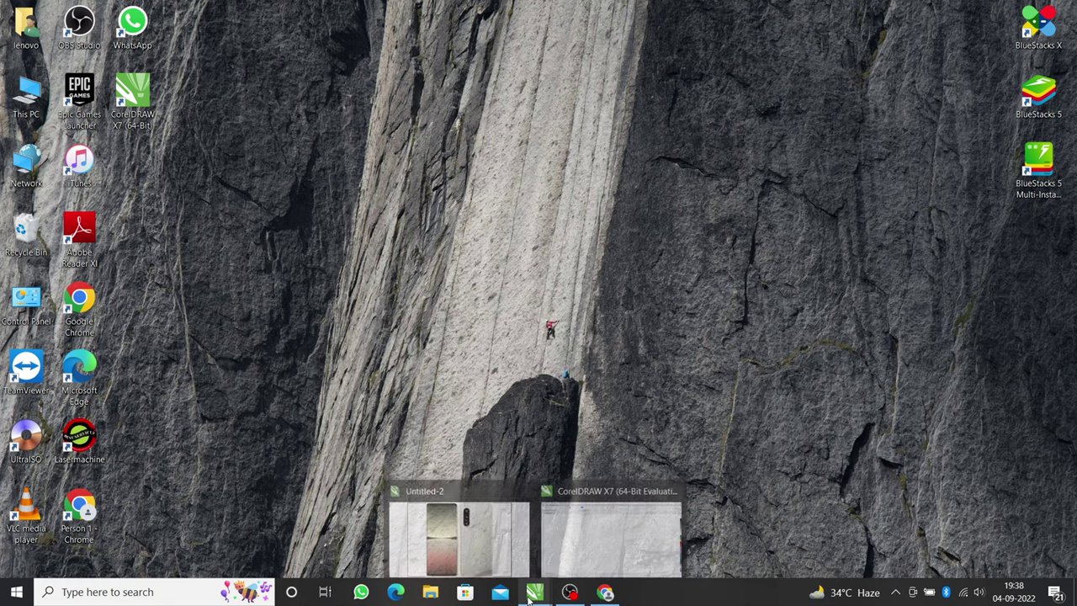
pyautogui.moveTo(515, 487)
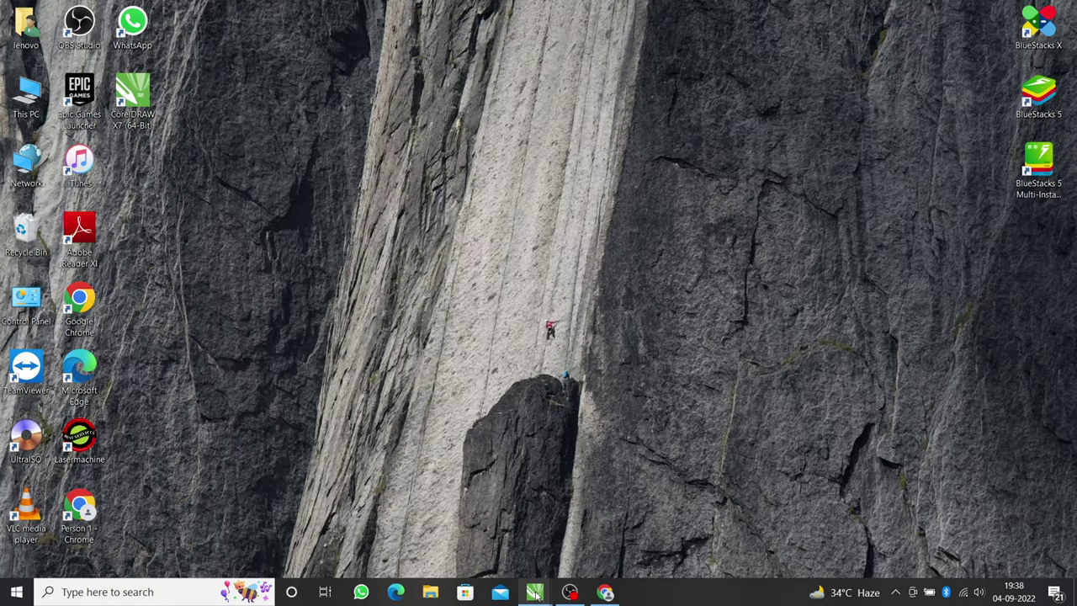
pyautogui.click(535, 593)
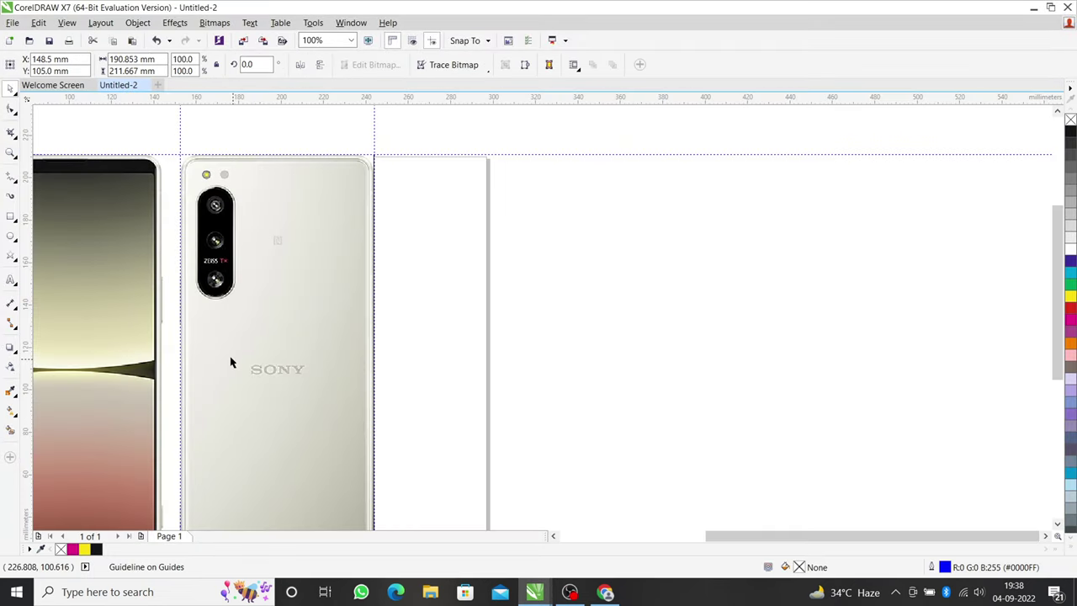
pyautogui.press('Delete')
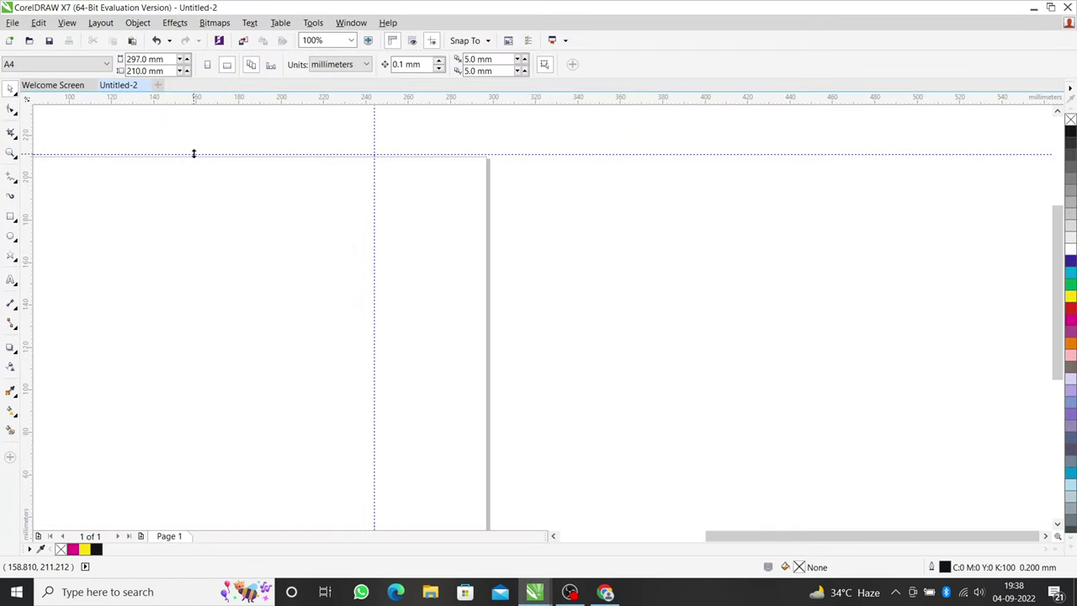
pyautogui.moveTo(193, 154); pyautogui.dragTo(193, 96)
pyautogui.scroll(-2, 372, 229)
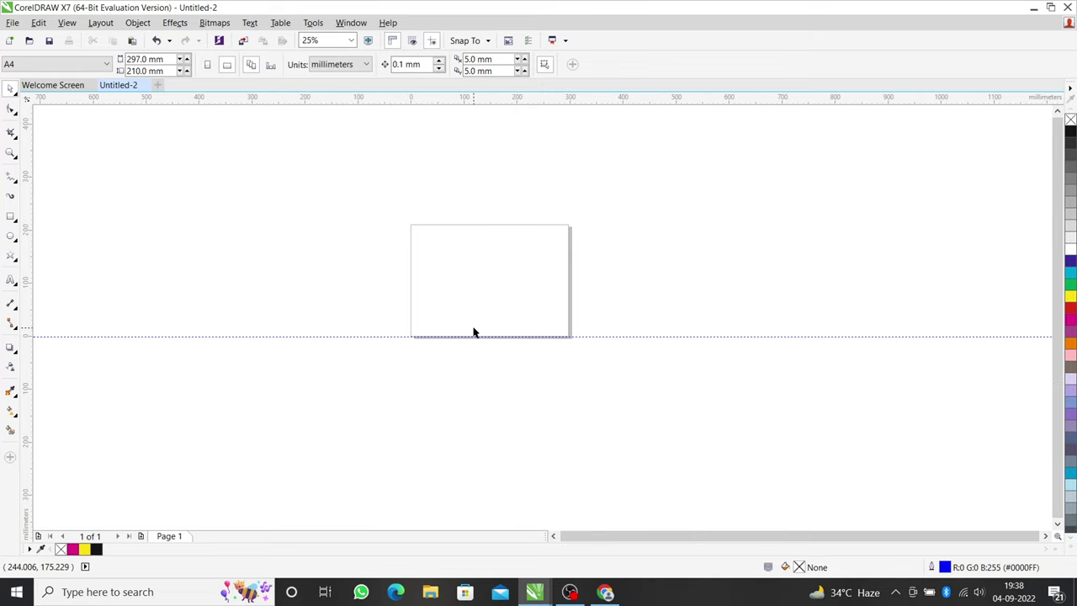
pyautogui.click(473, 335)
pyautogui.press('Delete')
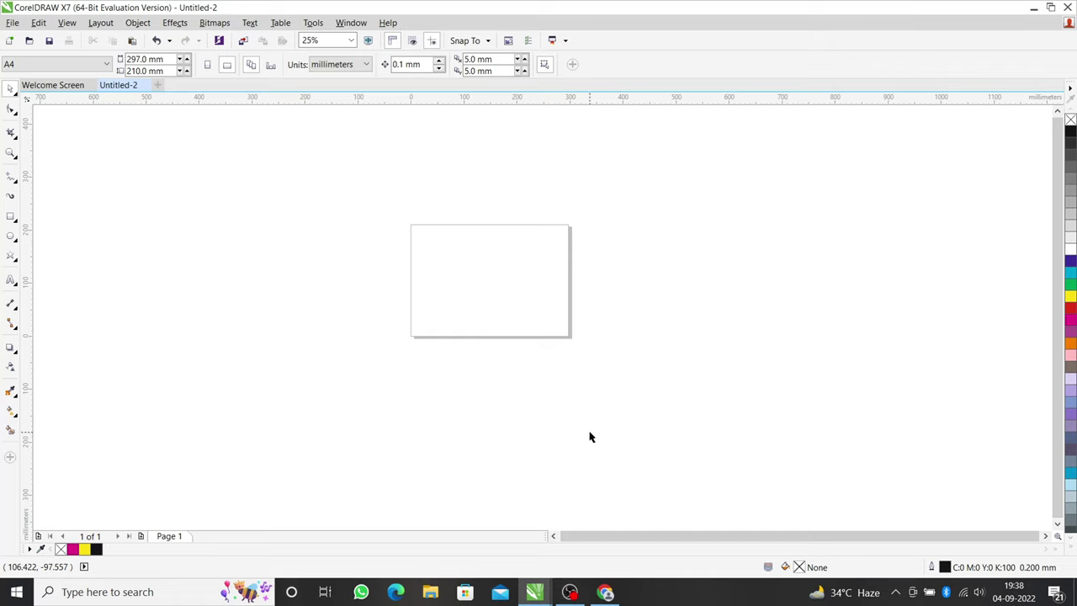
# Switch to the incognito Chrome window, search Google for gsmarena and open the GSMArena.com site
pyautogui.moveTo(609, 589)
pyautogui.click(567, 488)
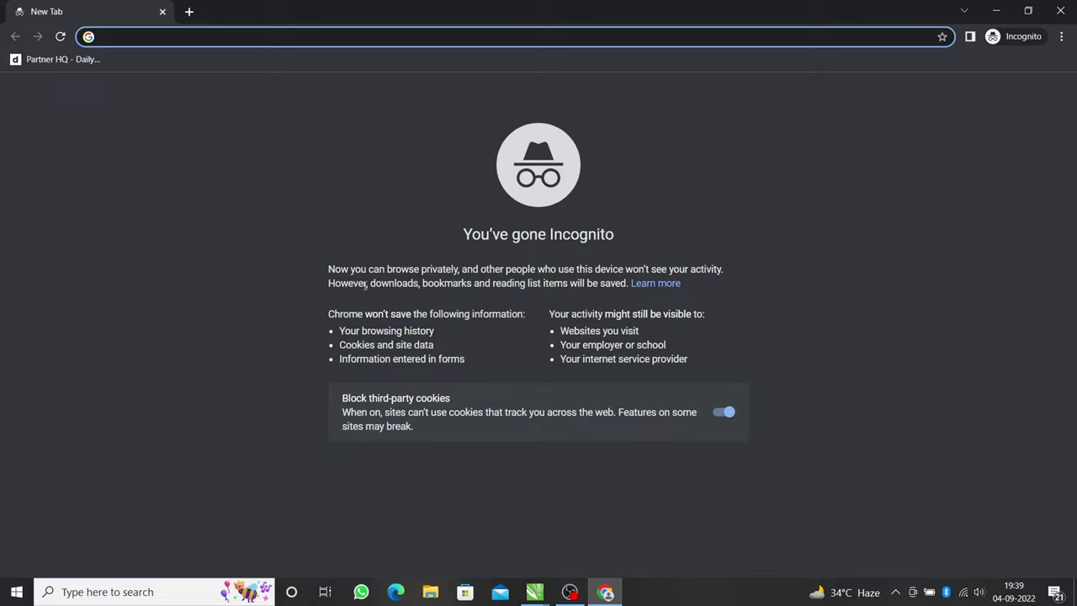
pyautogui.write('gsm')
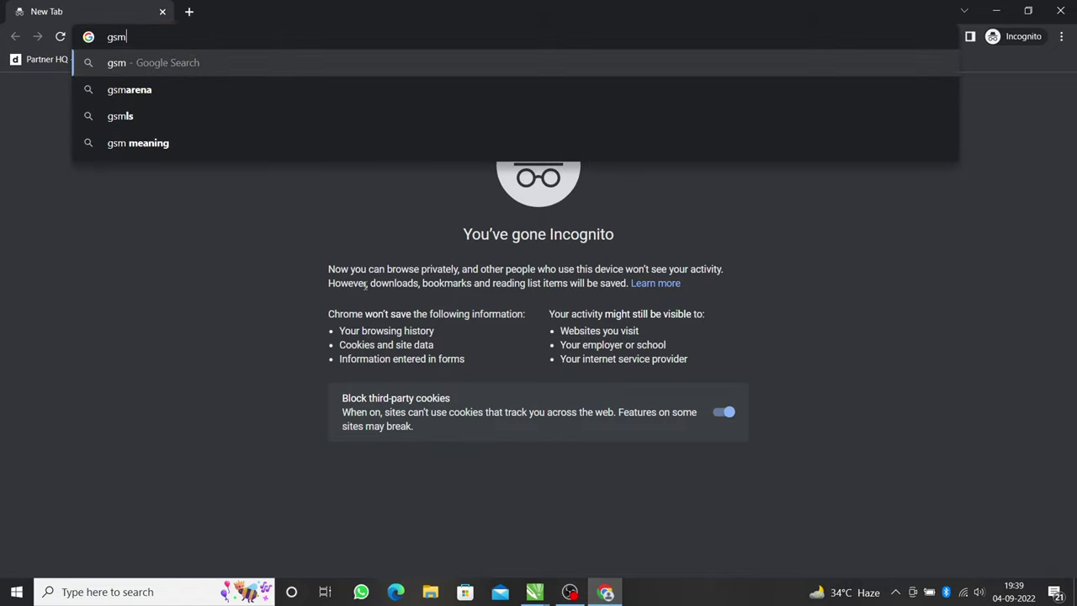
pyautogui.write('are')
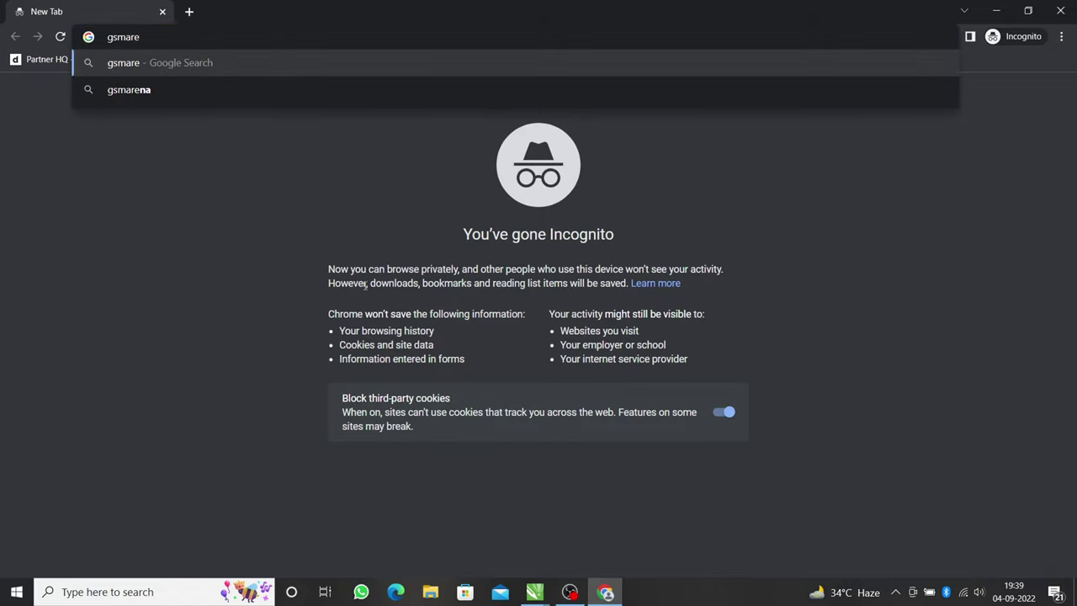
pyautogui.write('na')
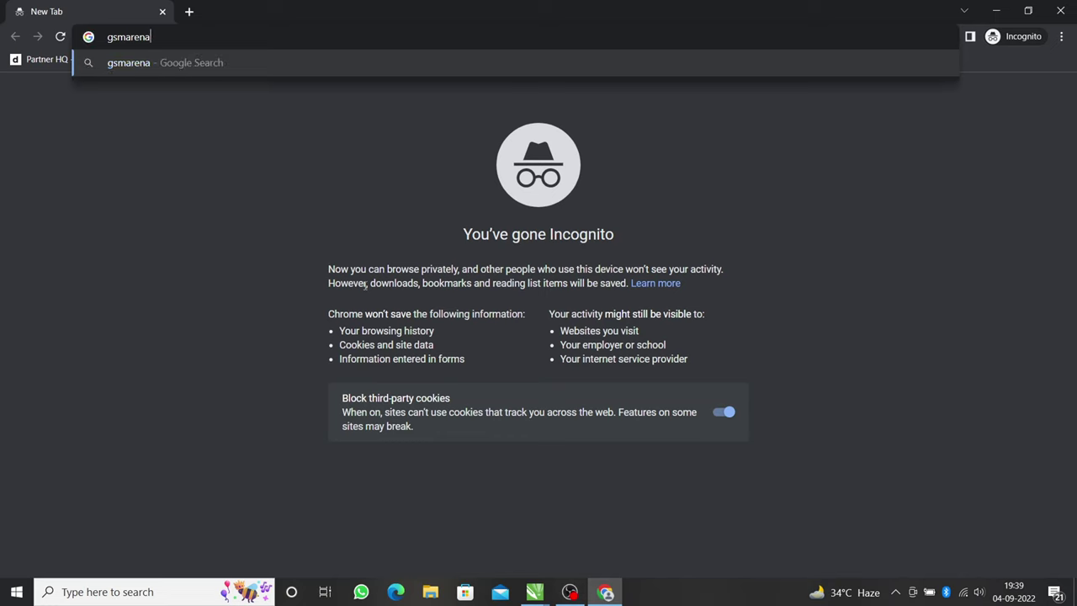
pyautogui.press('Return')
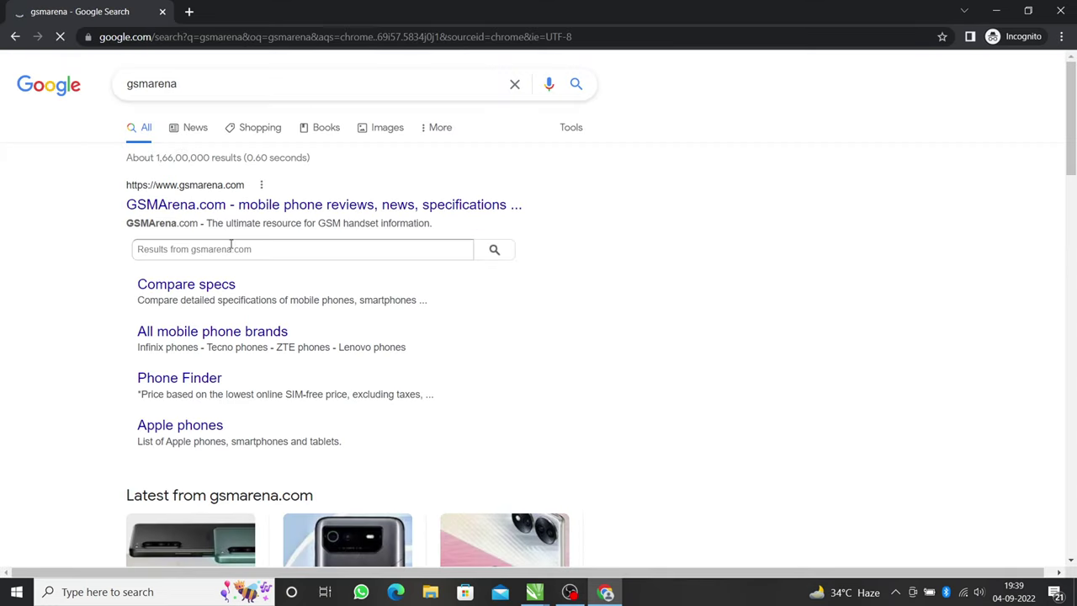
pyautogui.click(267, 213)
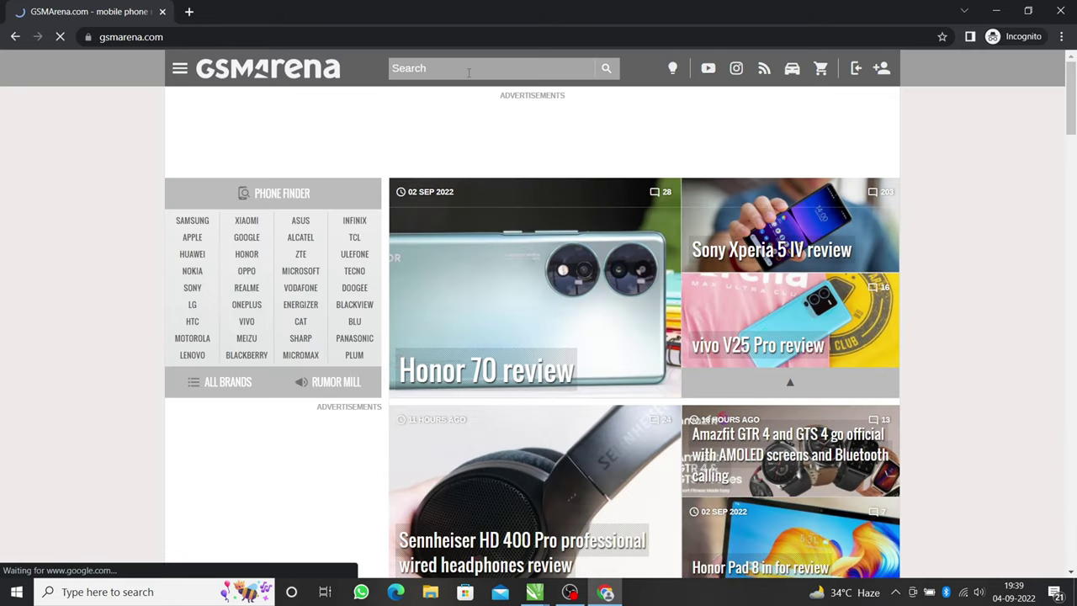
# Open the pictures of the Nothing Phone (1) on GSMArena and place its image in the Untitled-2 document in CorelDRAW
pyautogui.click(472, 70)
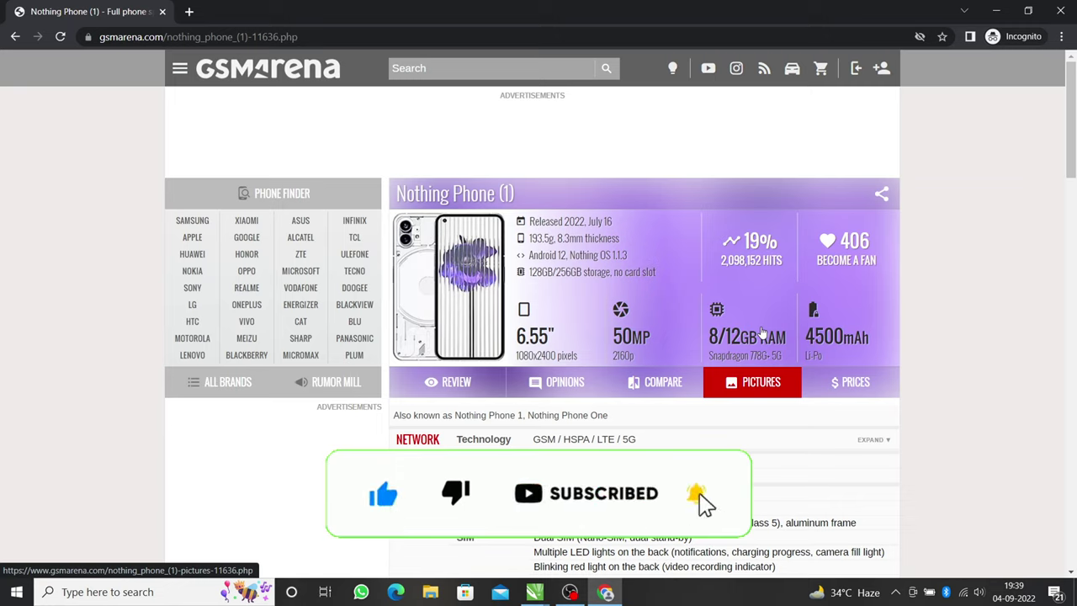
pyautogui.click(762, 332)
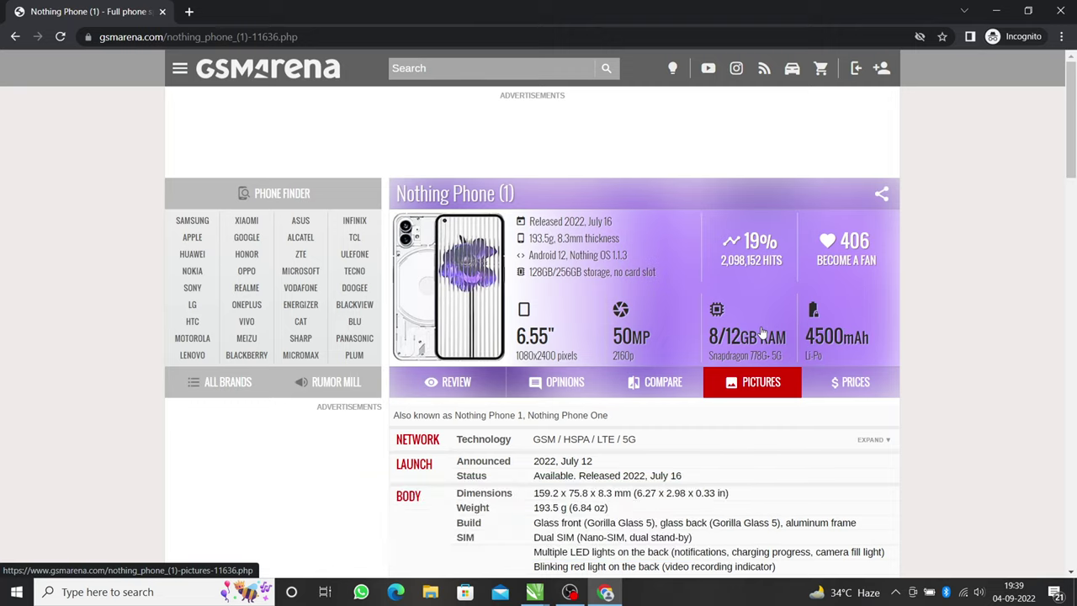
pyautogui.scroll(-3, 713, 299)
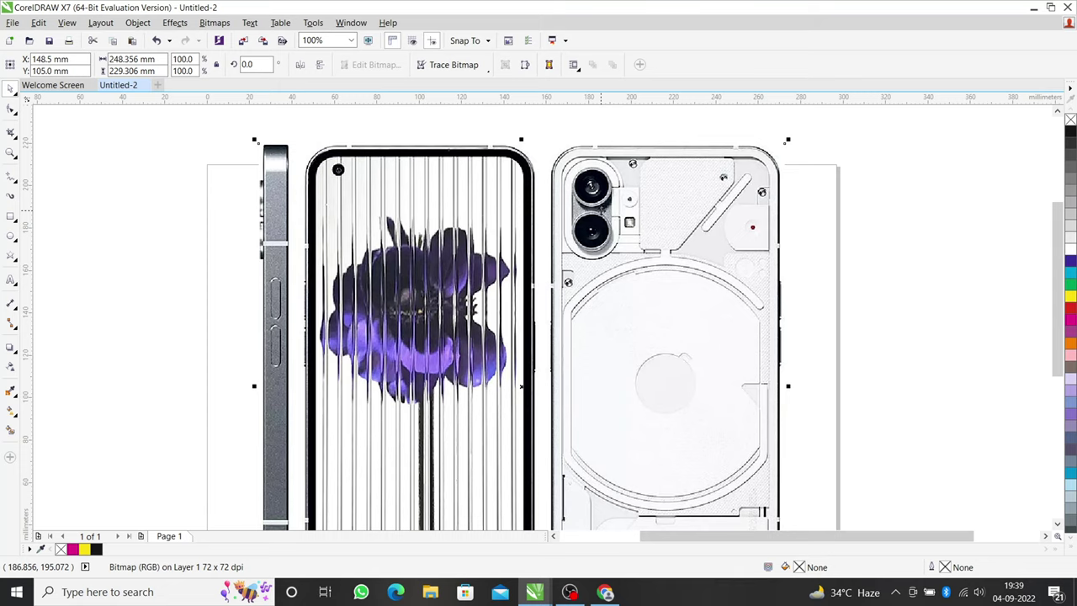
# Place guidelines along the top, bottom and left edges of the phone's front view, at about Y 219, Y -9 and X 45.6 mm
pyautogui.scroll(-1, 467, 214)
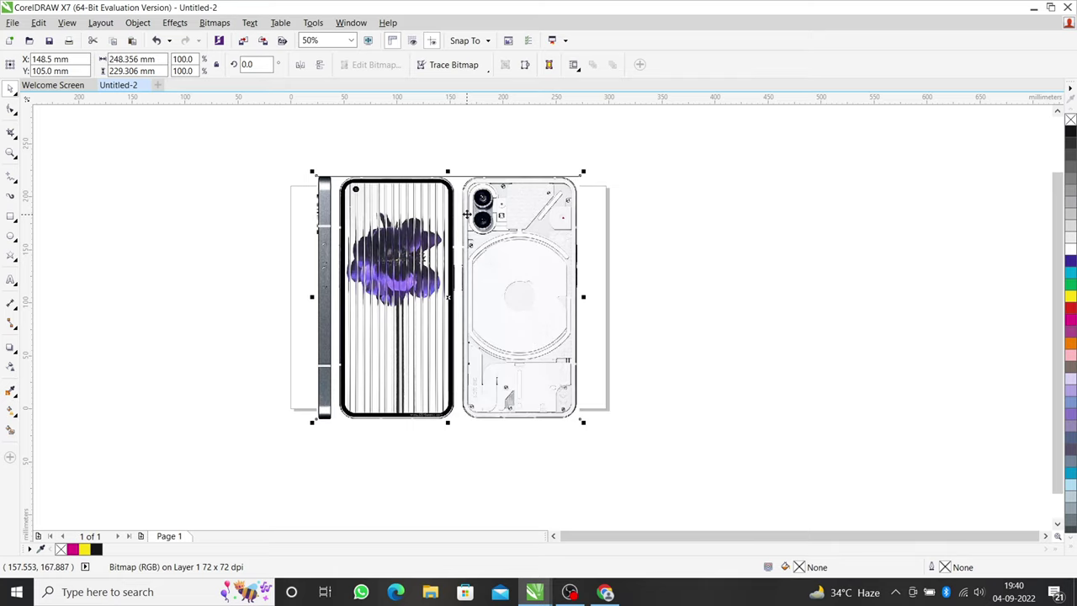
pyautogui.scroll(2, 467, 214)
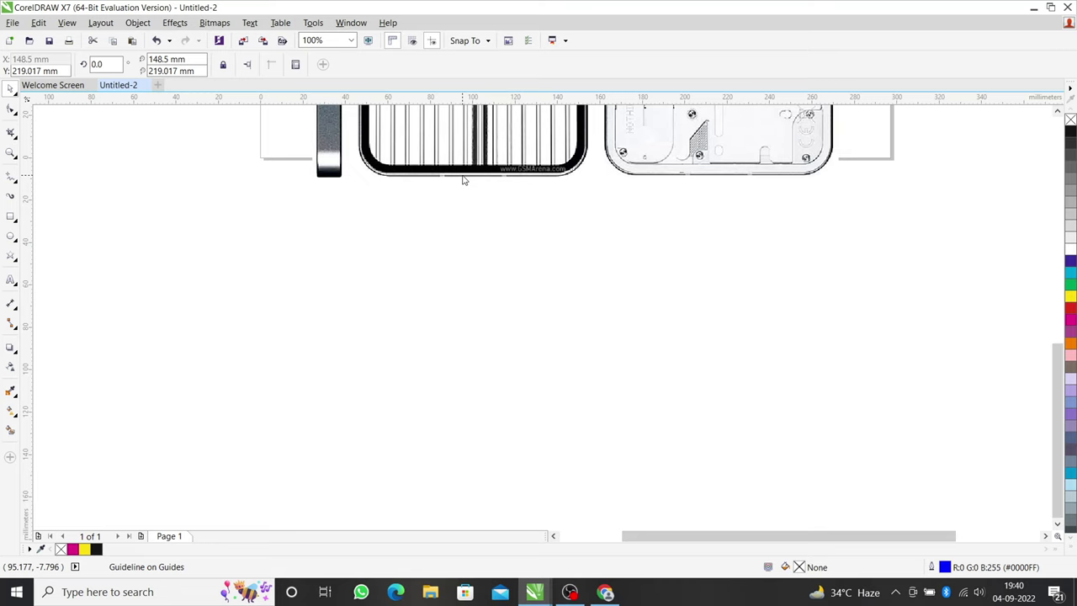
pyautogui.scroll(5, 462, 179)
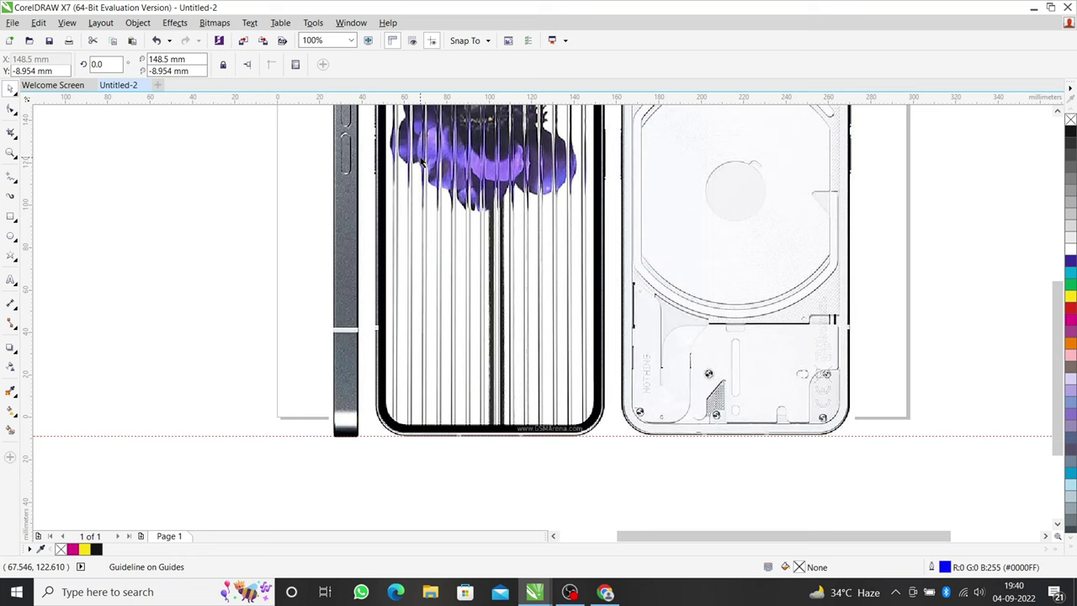
pyautogui.scroll(1, 178, 277)
pyautogui.scroll(-3, 179, 277)
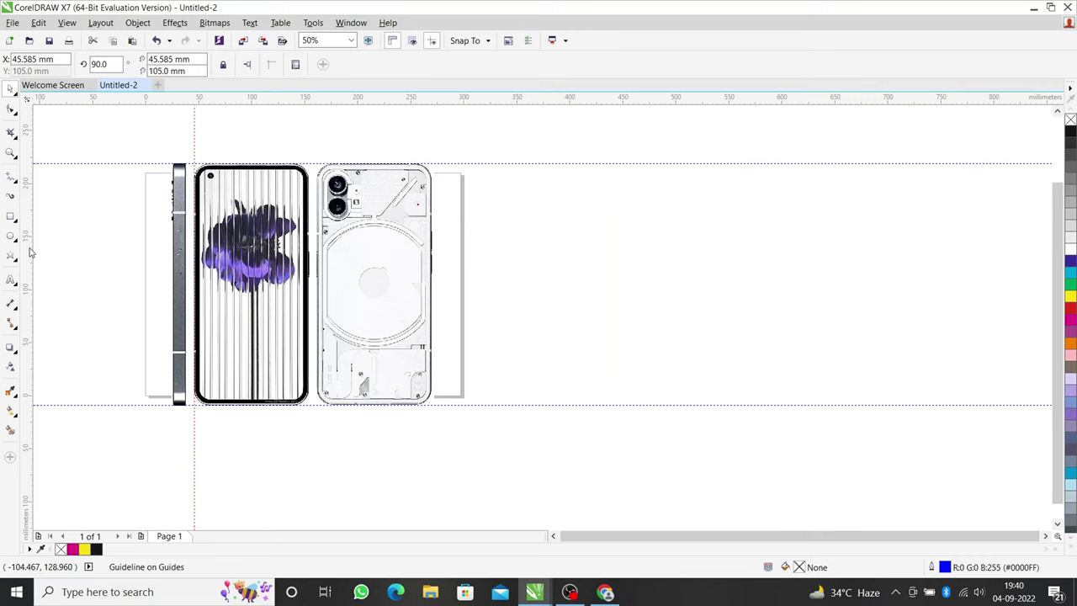
# Place a vertical guideline along the right edge of the phone's front view at X 155.155 mm
pyautogui.moveTo(29, 251); pyautogui.dragTo(307, 259)
pyautogui.scroll(4, 307, 259)
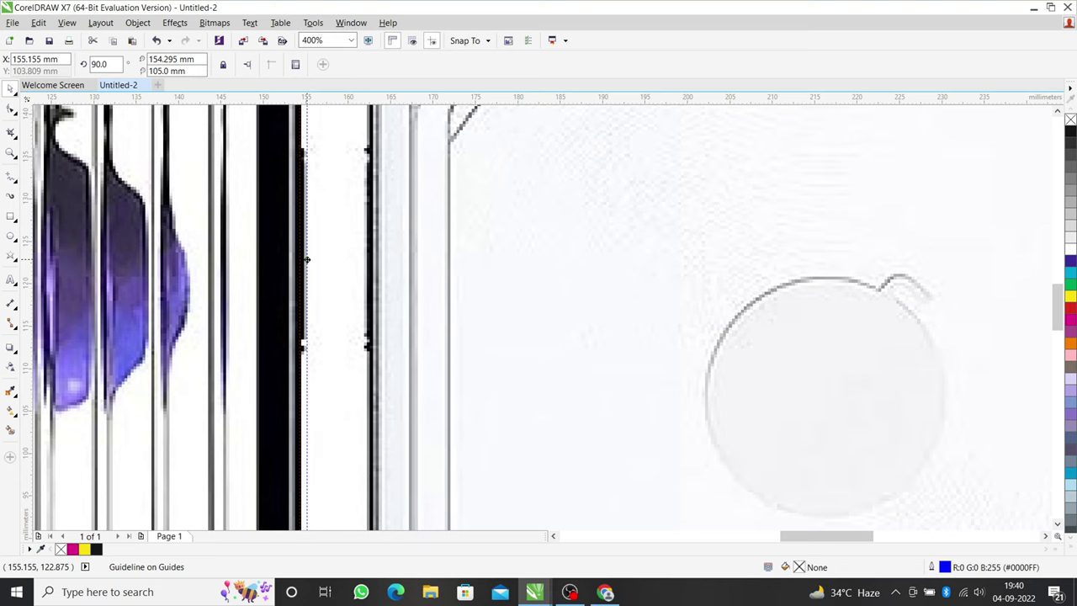
pyautogui.scroll(-2, 505, 267)
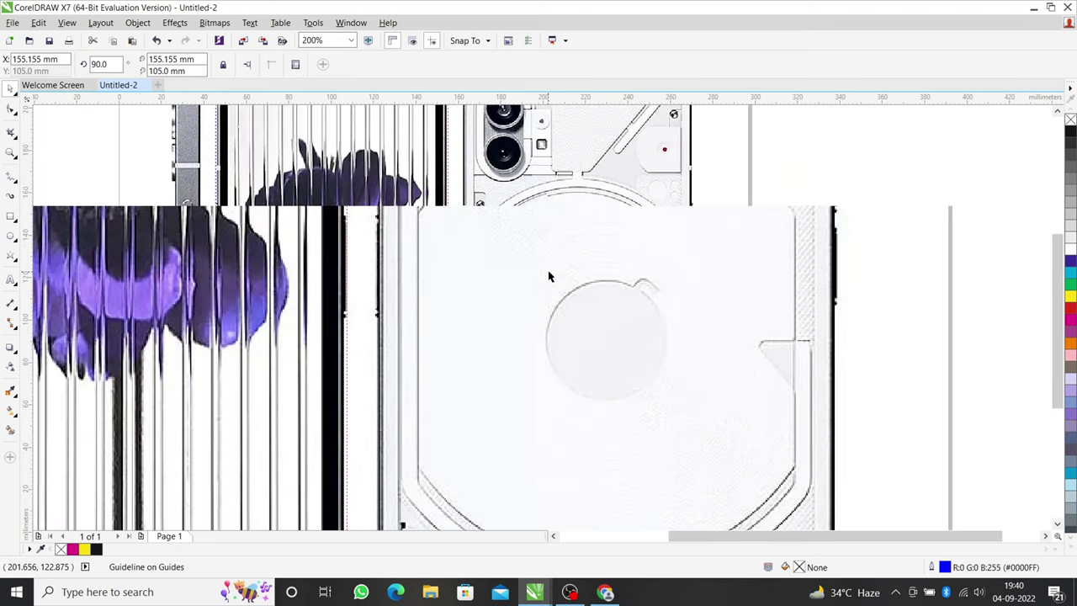
pyautogui.scroll(-3, 549, 276)
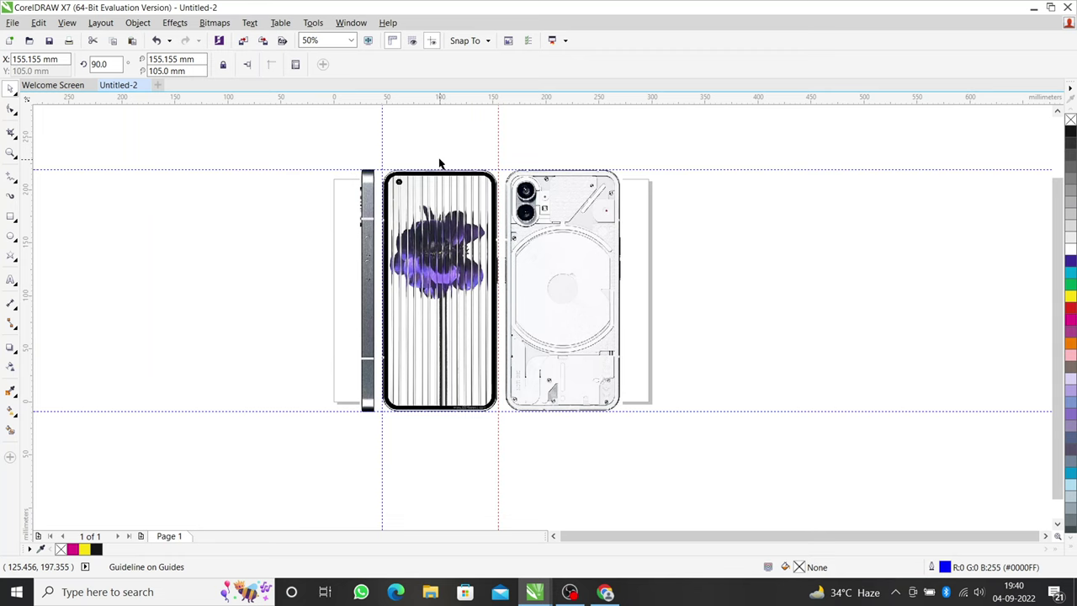
# Draw a rectangle about 100 by 224 mm over the phone's front view and give it a yellow outline
pyautogui.scroll(2, 439, 163)
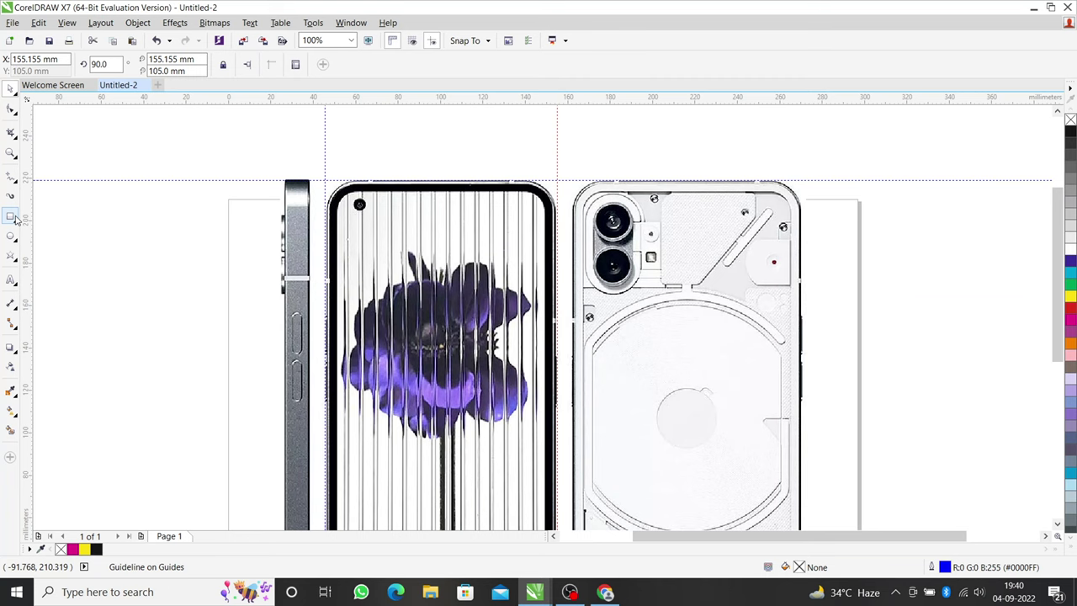
pyautogui.click(11, 216)
pyautogui.scroll(-2, 320, 161)
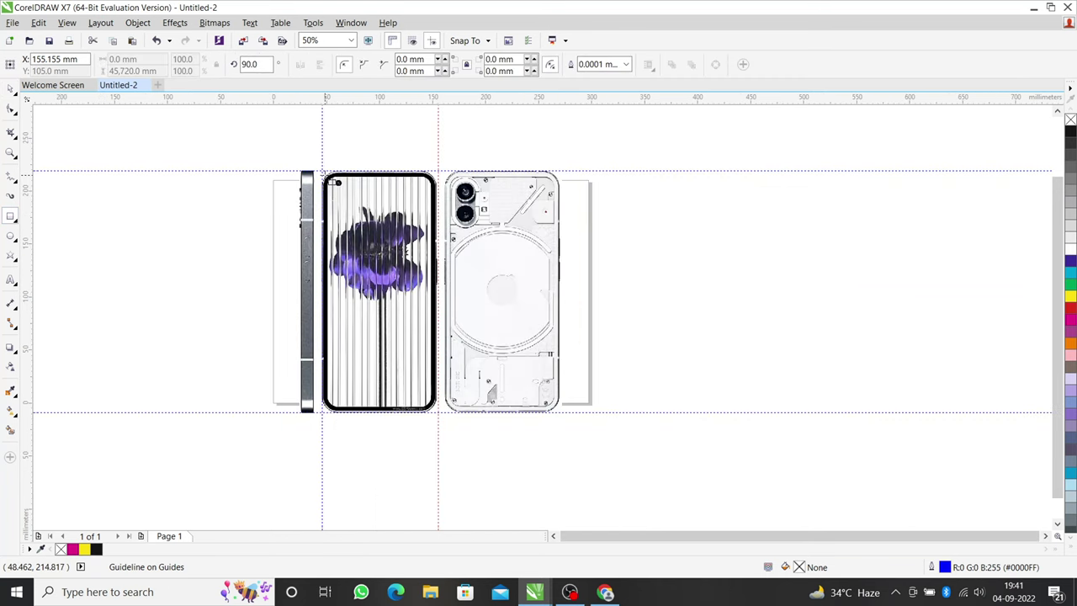
pyautogui.moveTo(322, 170); pyautogui.dragTo(418, 349)
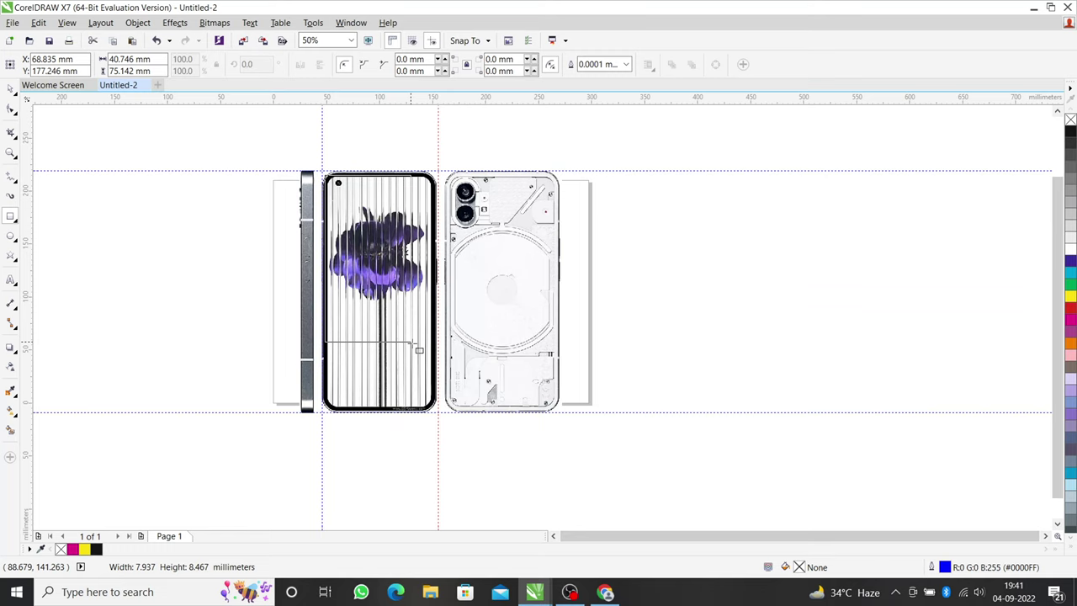
pyautogui.moveTo(414, 344); pyautogui.dragTo(436, 412)
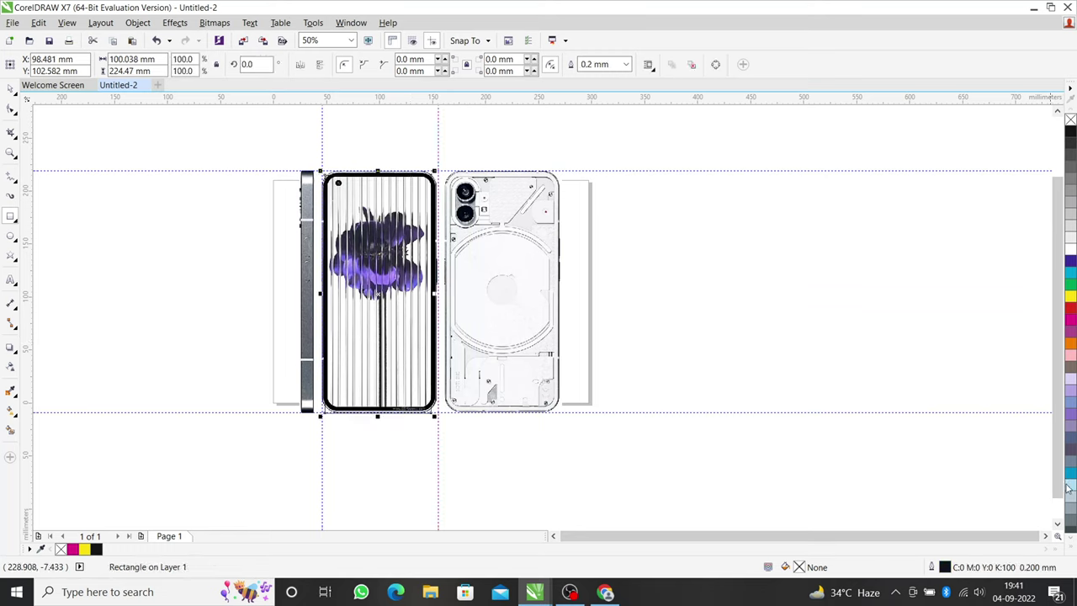
# Nudge the rectangle up and to the right toward the phone's right frame, centring it at about X 101.8, Y 103.2 mm
pyautogui.scroll(2, 322, 213)
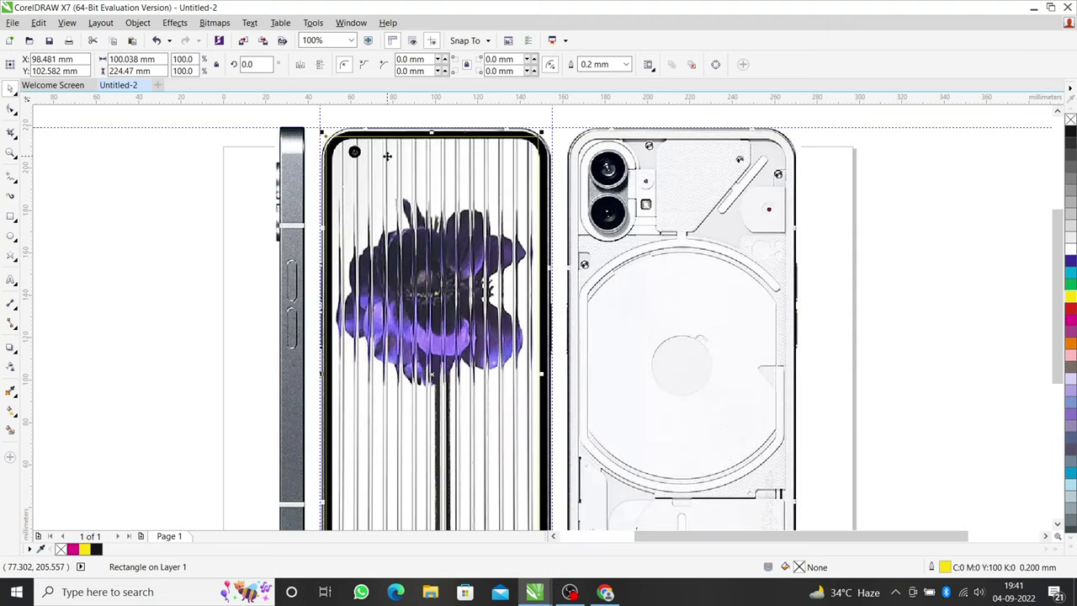
pyautogui.press('Up')
pyautogui.press('Up')
pyautogui.press('Up')
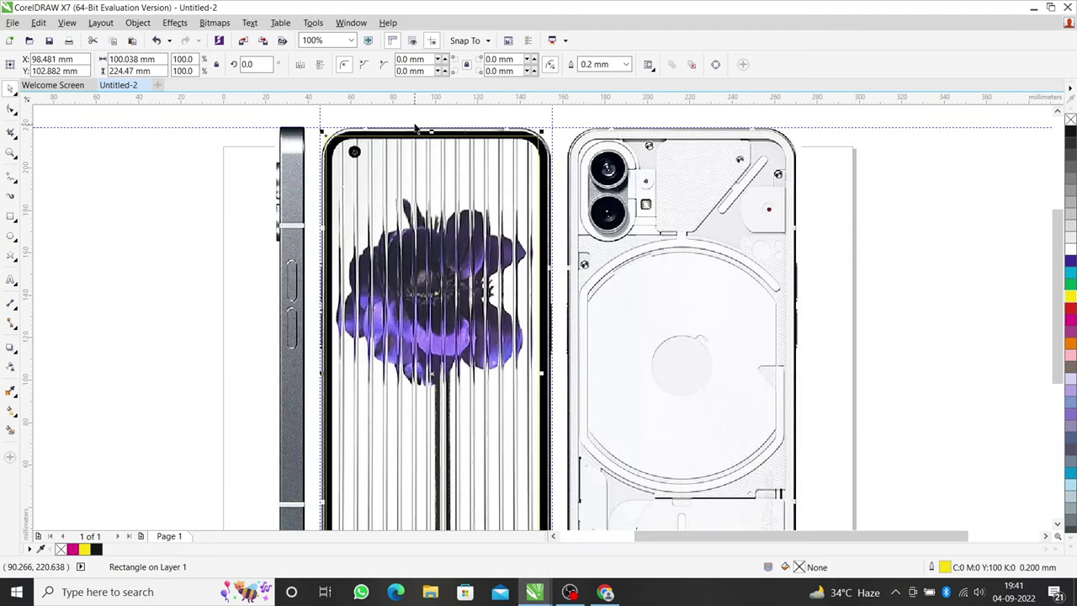
pyautogui.scroll(2, 543, 365)
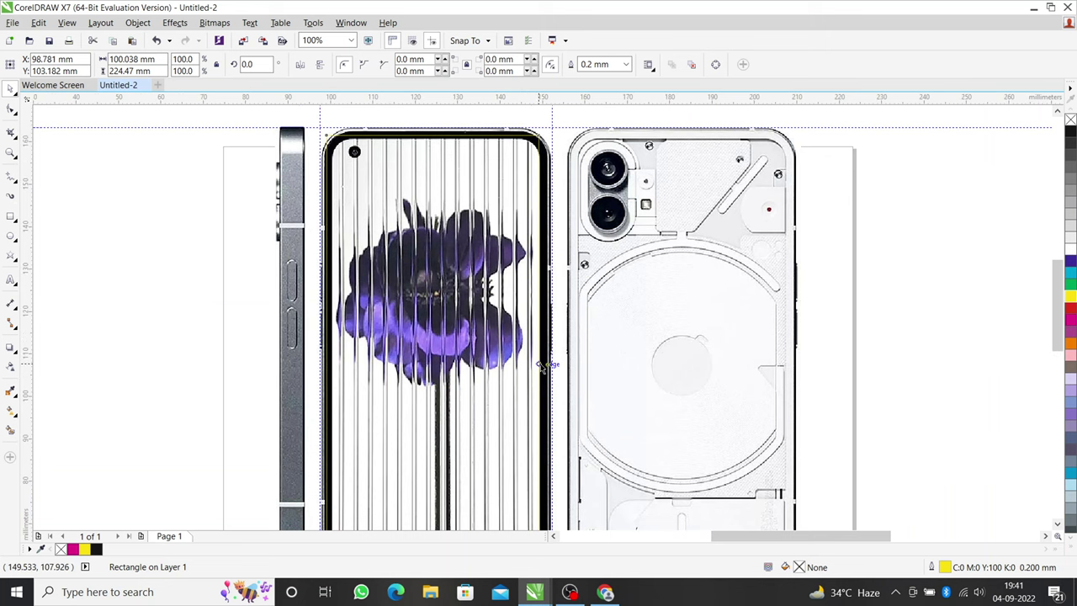
pyautogui.scroll(2, 542, 366)
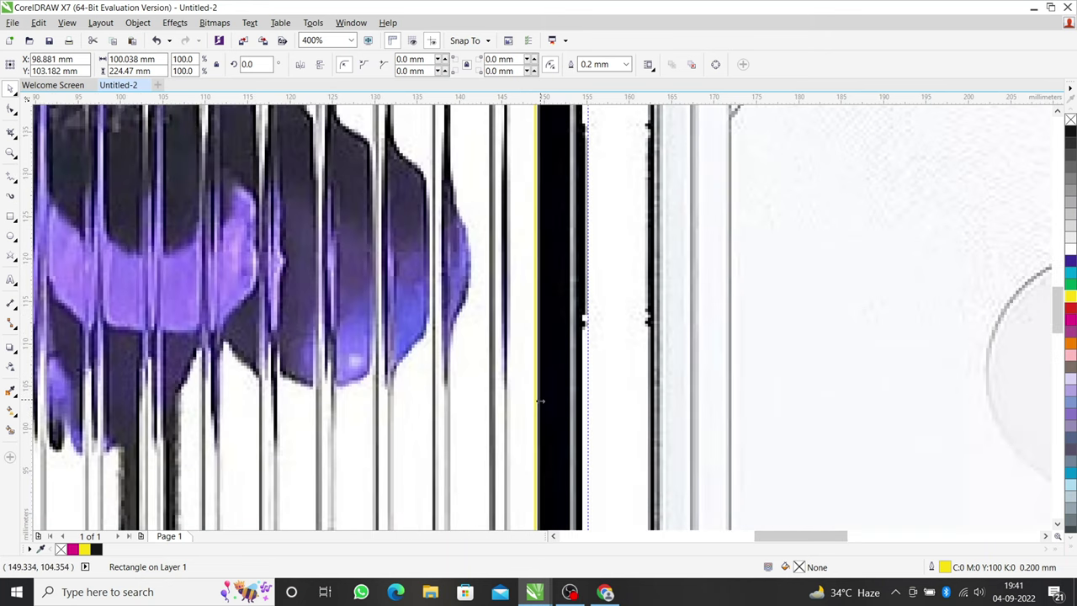
pyautogui.press('Right')
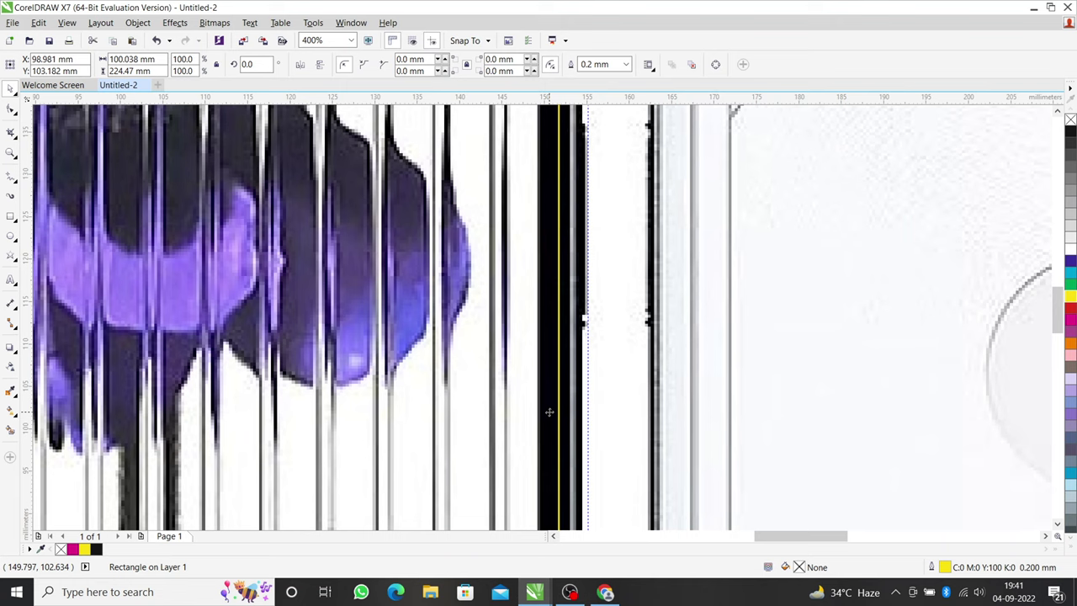
# Widen the rectangle at its left edge to about 102.7 mm so it reaches the phone's left frame
pyautogui.scroll(-2, 548, 411)
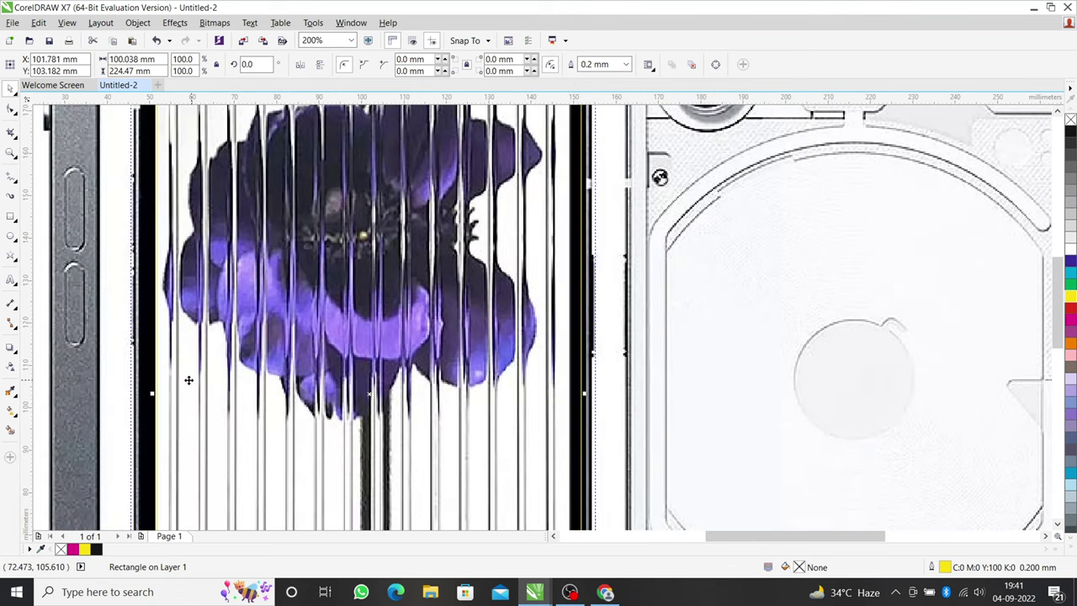
pyautogui.scroll(2, 160, 391)
pyautogui.moveTo(166, 397); pyautogui.dragTo(143, 402)
pyautogui.scroll(-4, 243, 431)
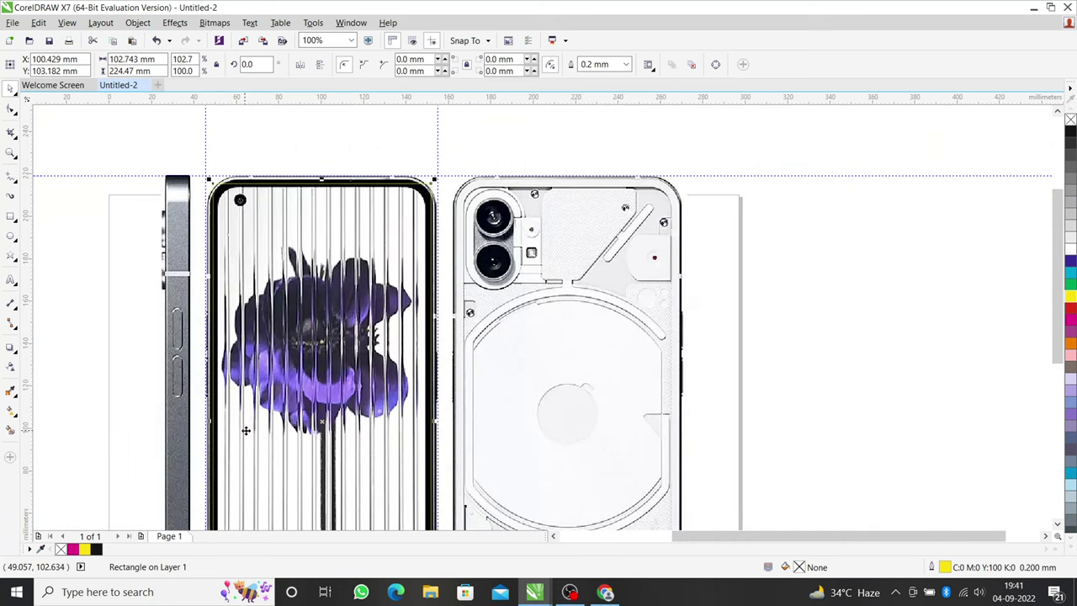
# Fit the yellow rectangle's top and bottom edges inside the phone's black bezel, making it about 221.8 mm high
pyautogui.scroll(3, 416, 163)
pyautogui.moveTo(409, 190); pyautogui.dragTo(410, 183)
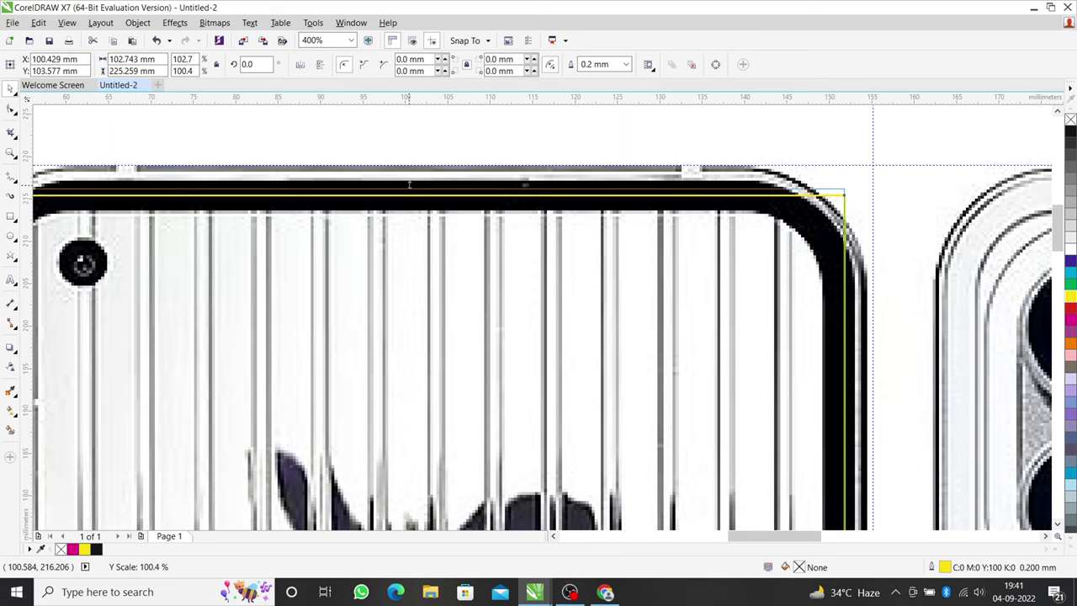
pyautogui.scroll(-2, 409, 184)
pyautogui.scroll(-4, 358, 192)
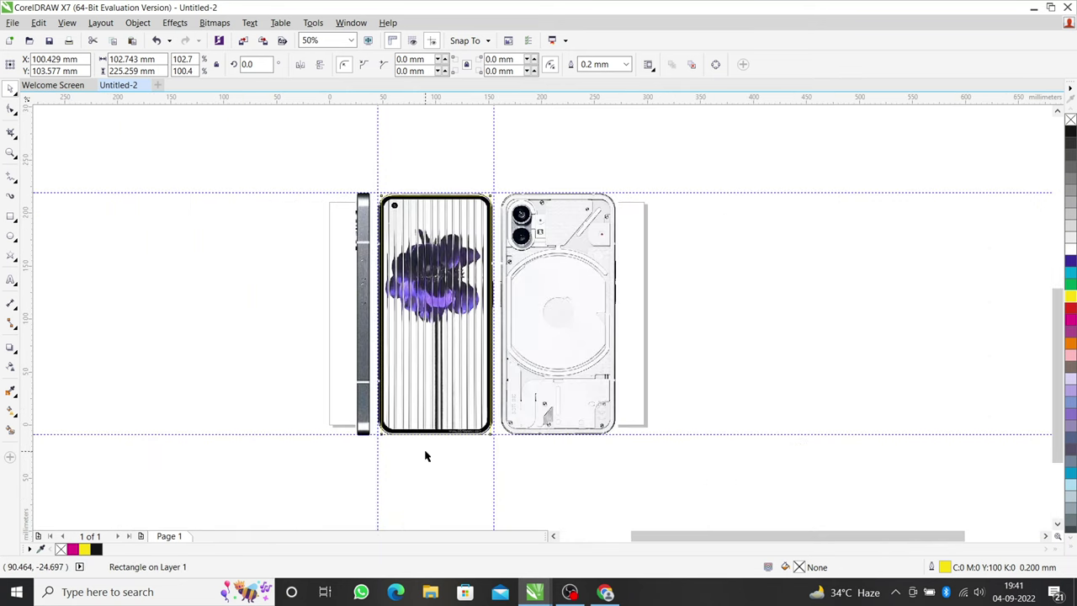
pyautogui.scroll(6, 425, 455)
pyautogui.moveTo(433, 402); pyautogui.dragTo(441, 371)
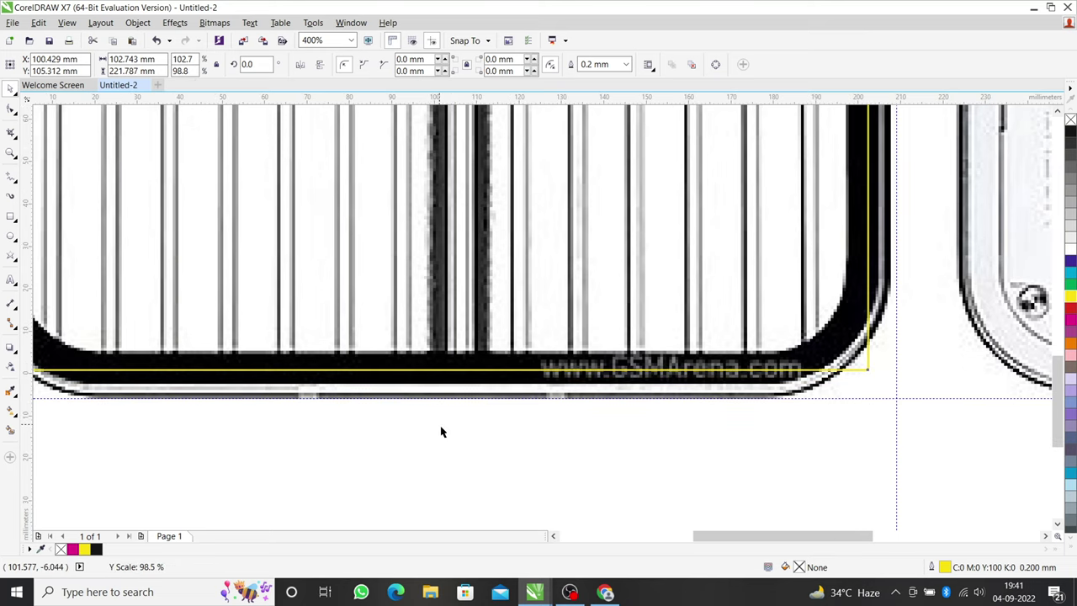
# Round all four corners of the yellow rectangle to a radius of about 13.4 mm, following the phone's curved bezel
pyautogui.press('F3')
pyautogui.press('F10')
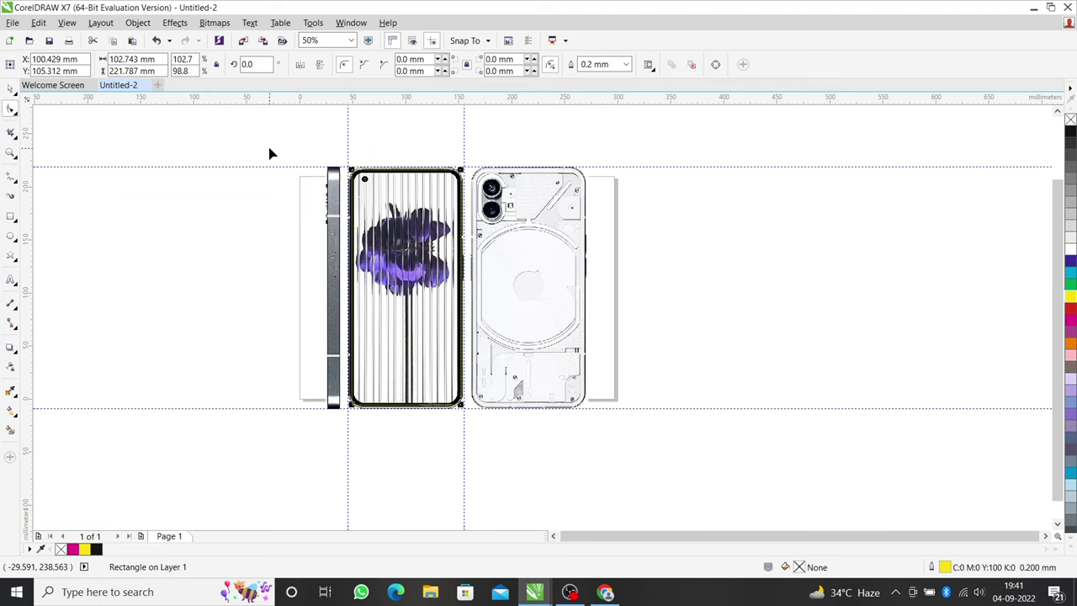
pyautogui.scroll(5, 337, 168)
pyautogui.moveTo(461, 191); pyautogui.dragTo(475, 308)
pyautogui.scroll(-2, 306, 261)
pyautogui.press('space')
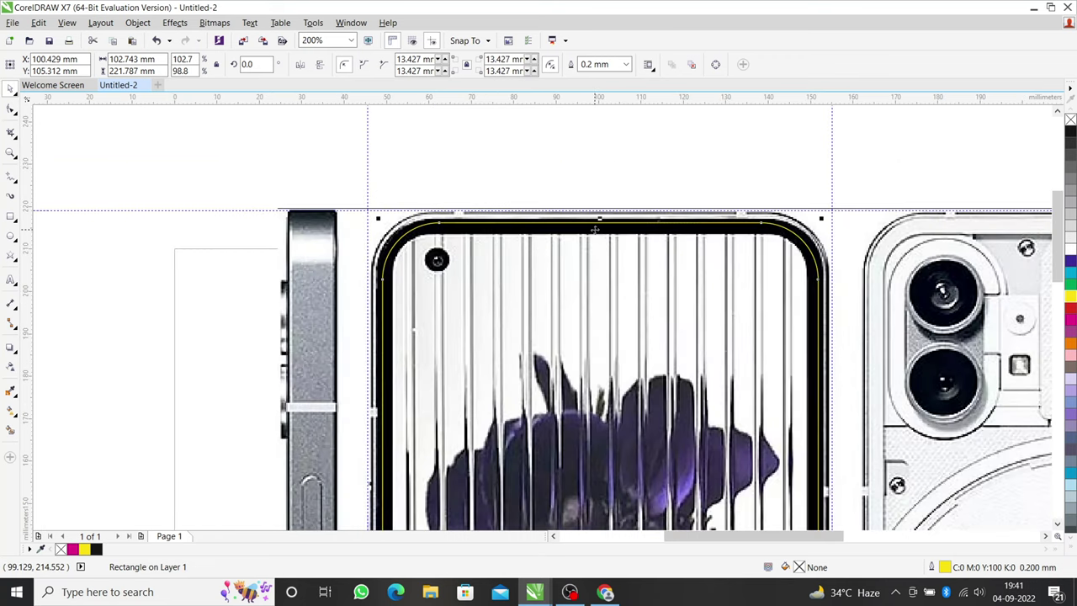
# Lower the rounded rectangle's top edge to a height of about 221.1 mm and nudge it 0.2 mm to the left
pyautogui.scroll(2, 596, 225)
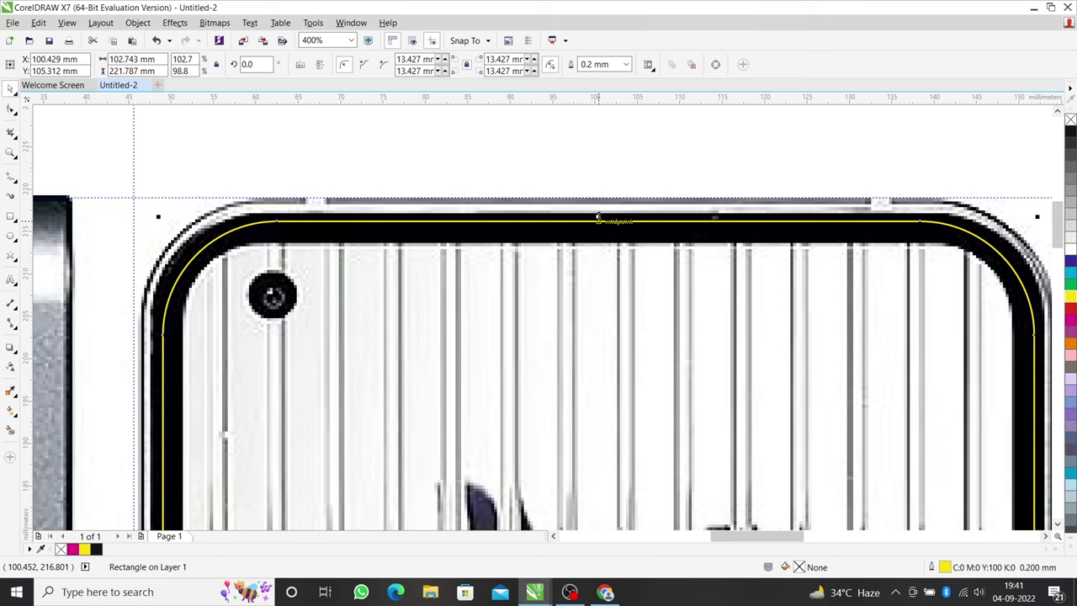
pyautogui.moveTo(599, 221); pyautogui.dragTo(598, 223)
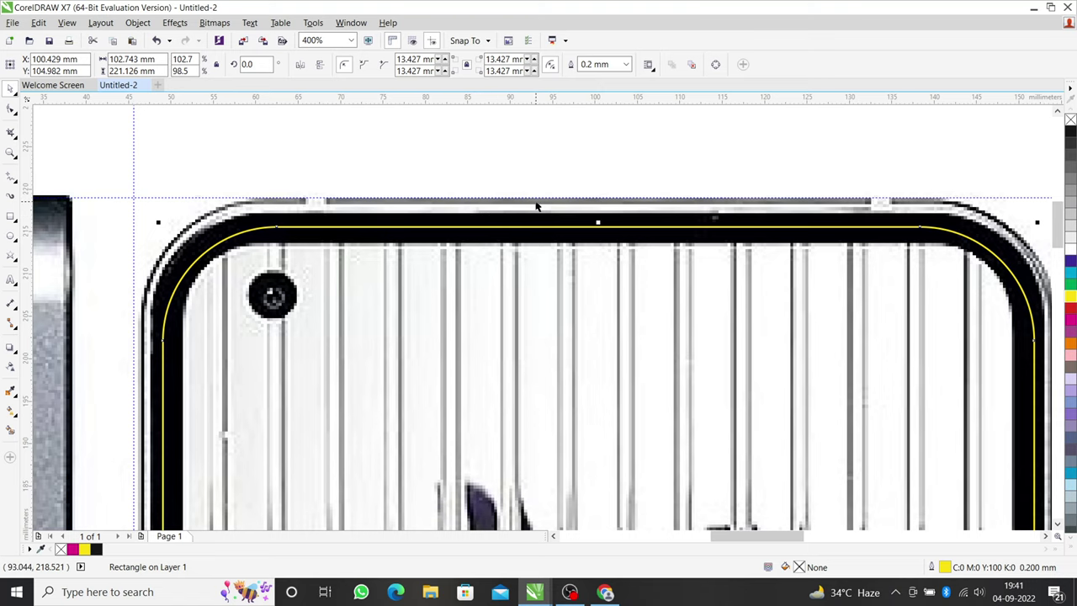
pyautogui.scroll(-1, 496, 179)
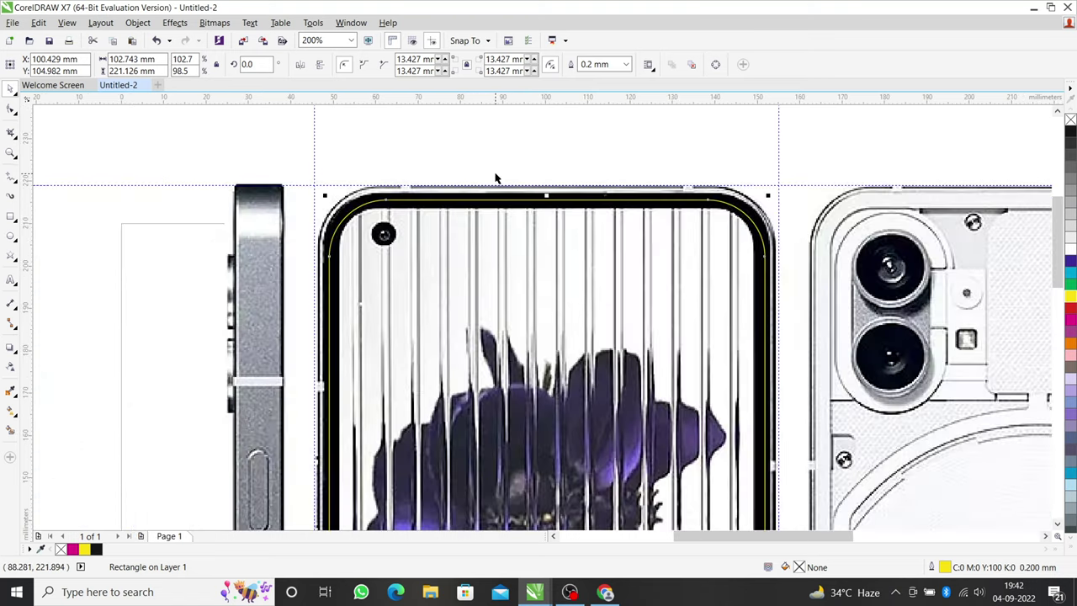
pyautogui.scroll(-1, 503, 155)
pyautogui.press('Left')
pyautogui.press('Left')
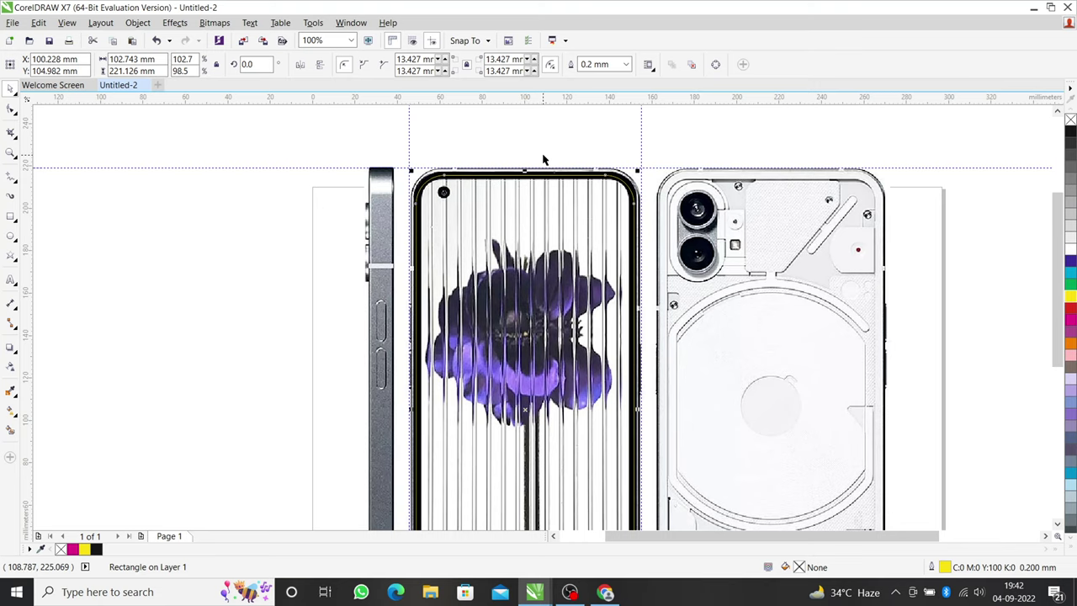
# Examine how the rounded rectangle fits the phone's bezel along its bottom and top edges, and clear the selection
pyautogui.scroll(-1, 547, 160)
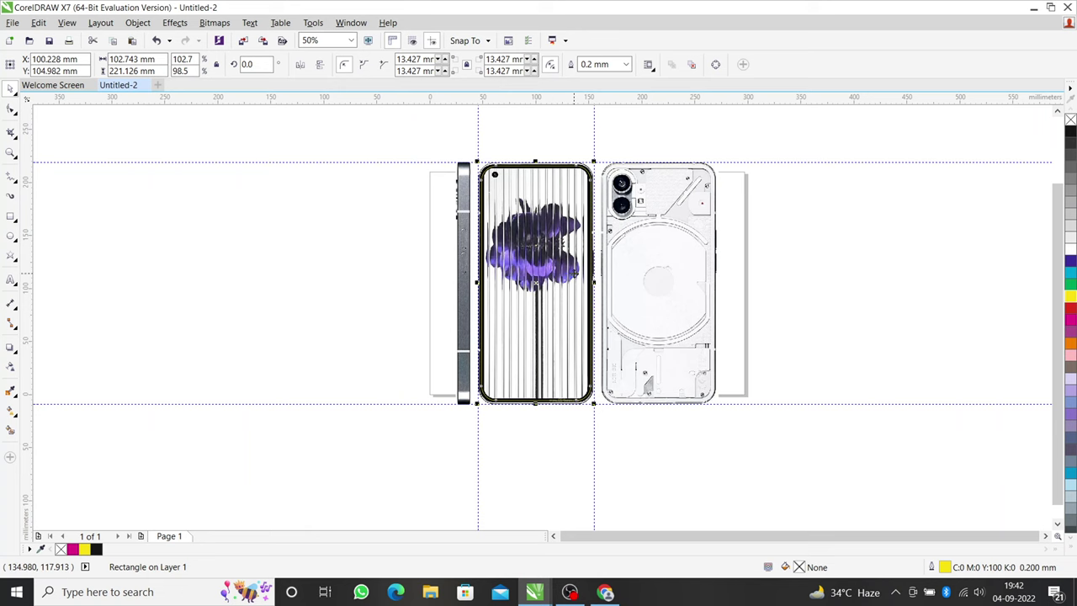
pyautogui.scroll(1, 560, 433)
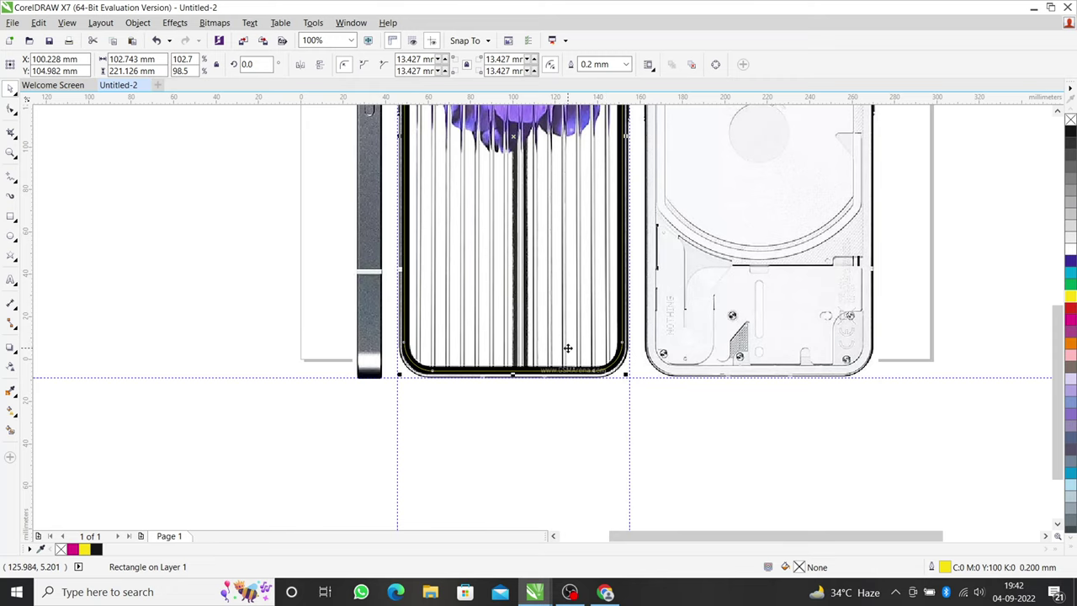
pyautogui.scroll(2, 516, 378)
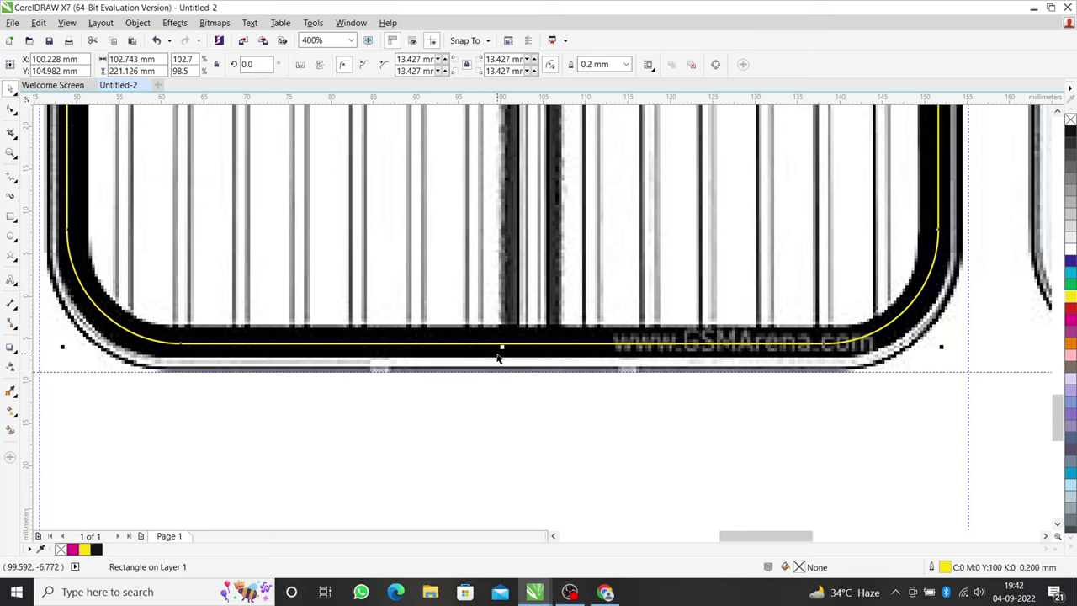
pyautogui.scroll(-2, 498, 357)
pyautogui.scroll(-1, 513, 370)
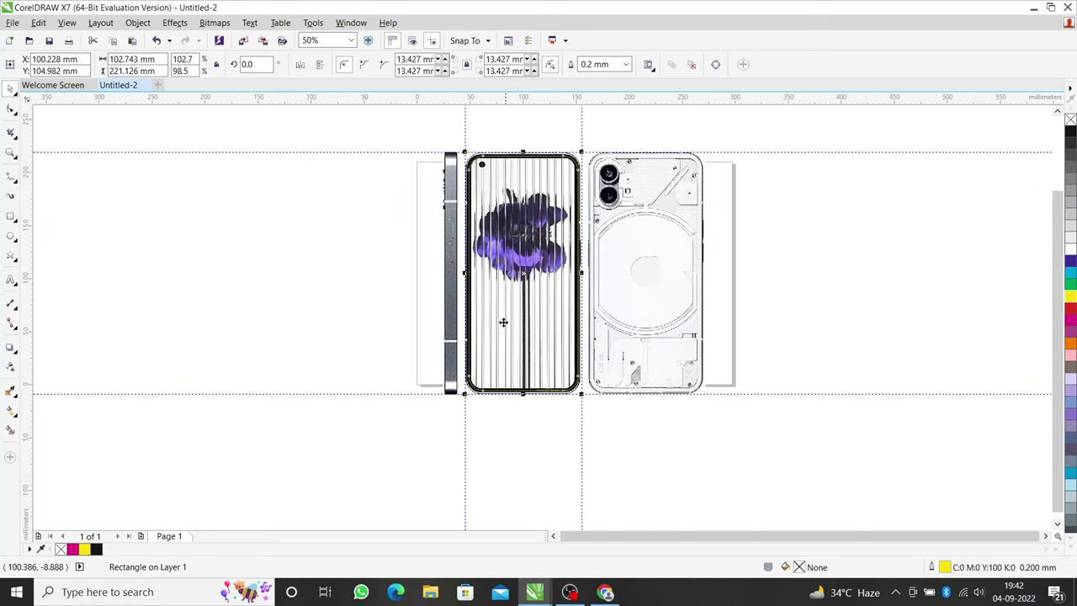
pyautogui.scroll(1, 509, 198)
pyautogui.scroll(1, 452, 153)
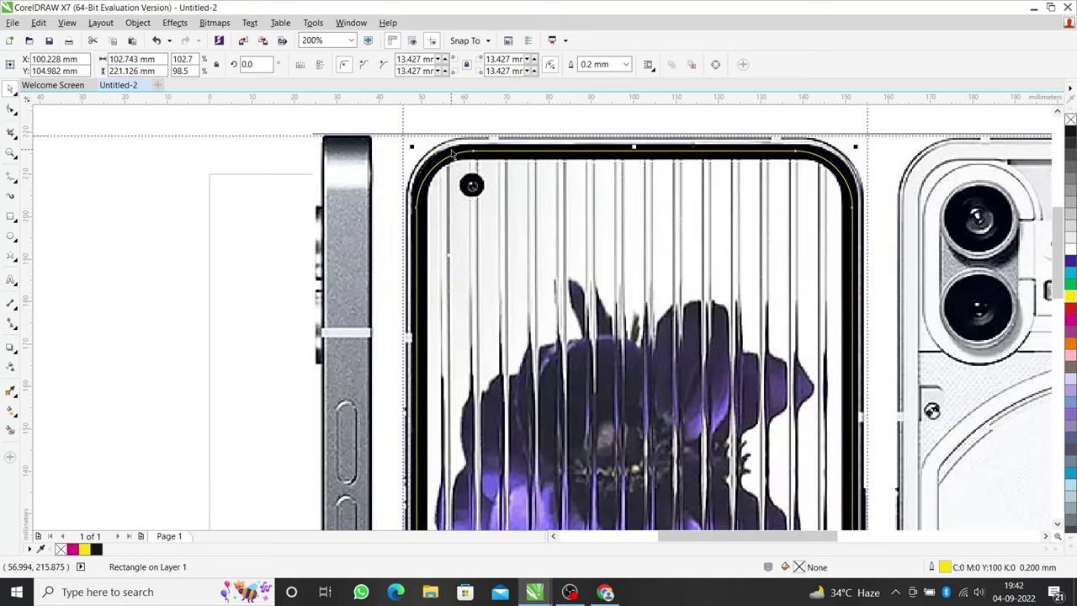
pyautogui.click(211, 200)
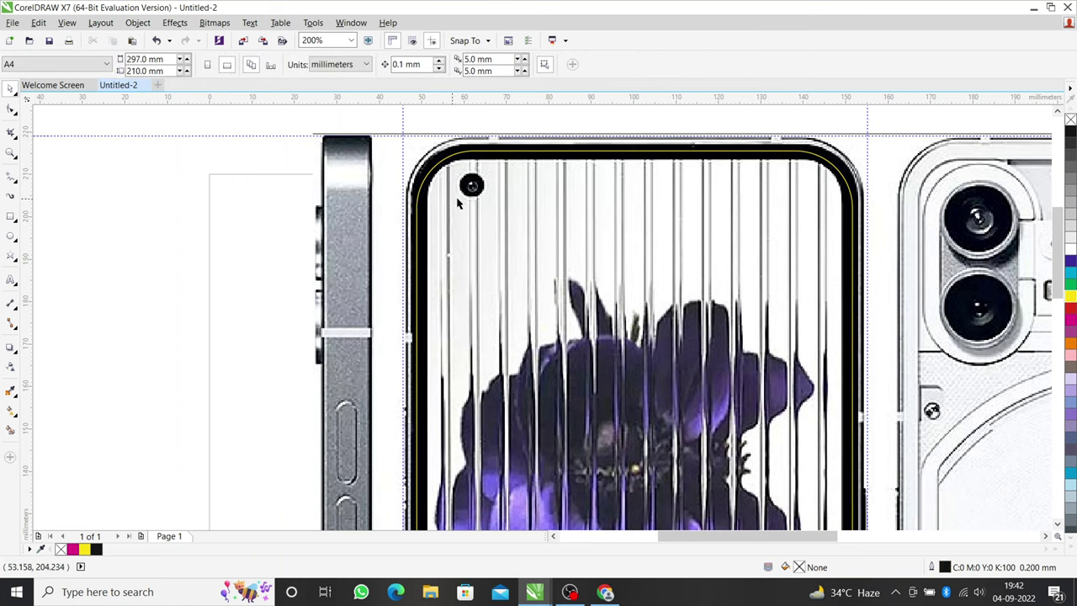
pyautogui.scroll(1, 476, 188)
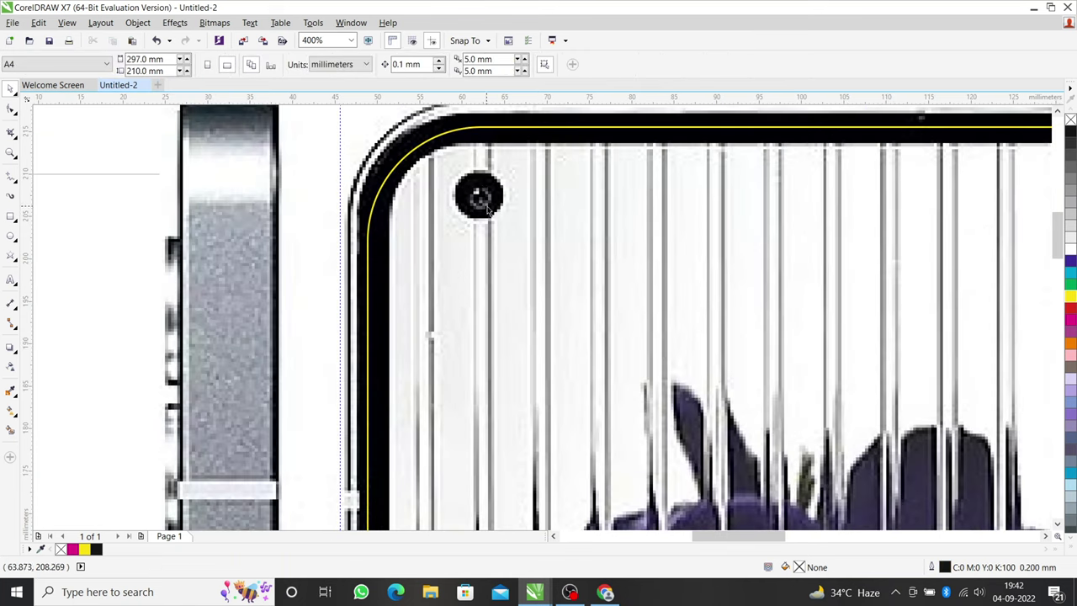
pyautogui.click(11, 216)
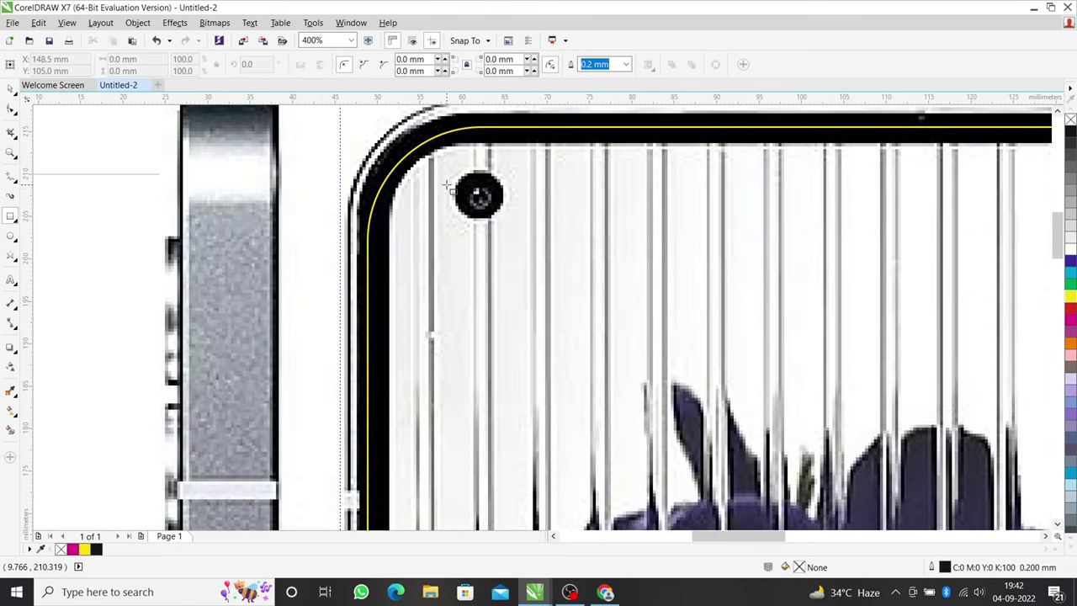
pyautogui.scroll(1, 478, 194)
pyautogui.moveTo(452, 155); pyautogui.dragTo(529, 233)
pyautogui.press('Escape')
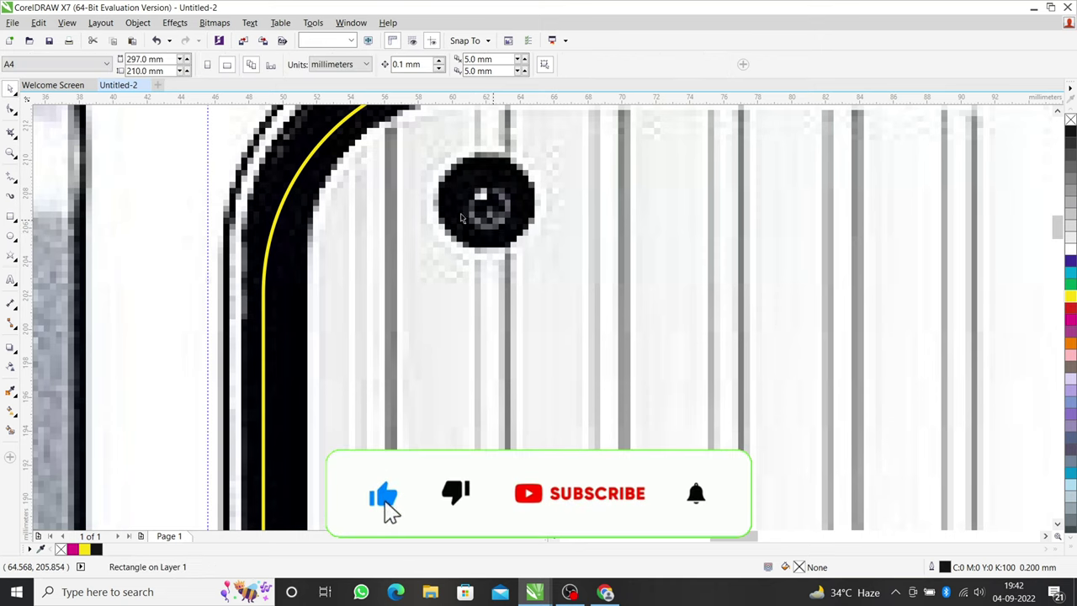
# Draw a circle about 5.6 mm wide over the front camera hole, centred near X 61.9, Y 207.4 mm, with a yellow outline
pyautogui.click(11, 236)
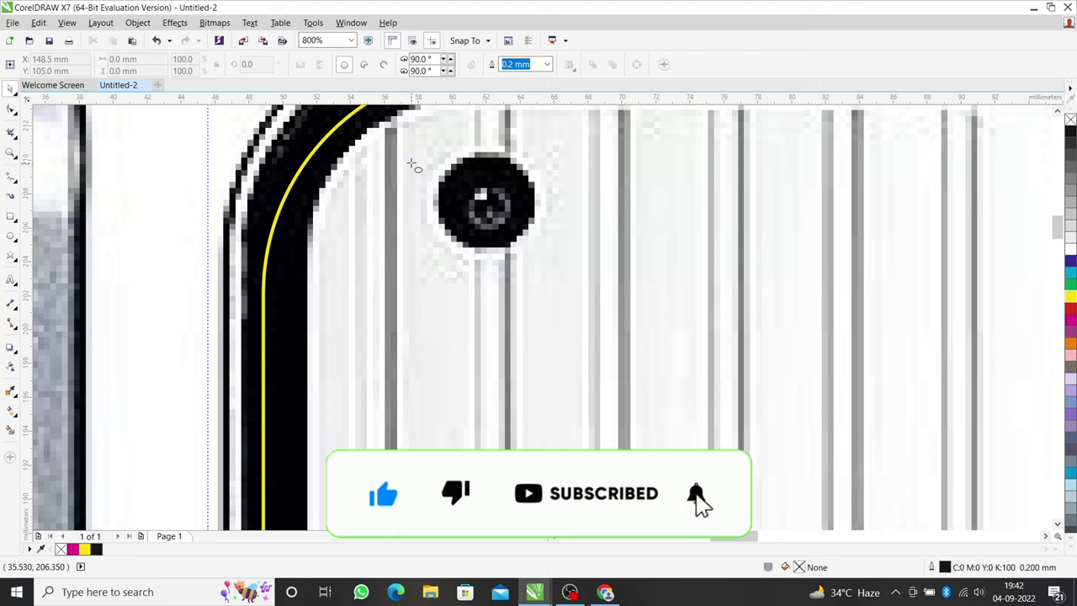
pyautogui.moveTo(441, 160); pyautogui.dragTo(538, 257)
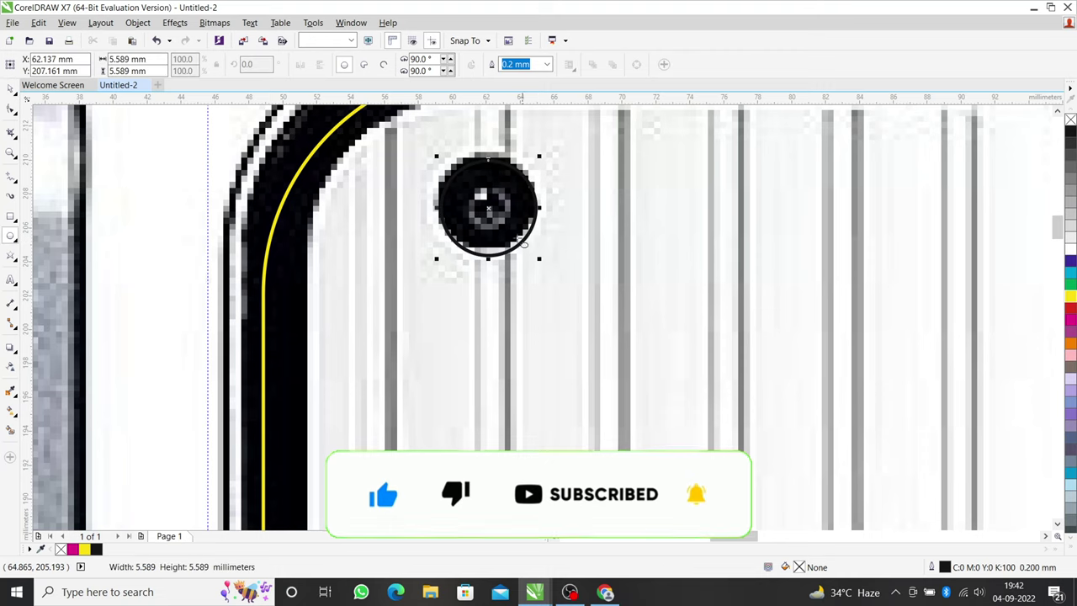
pyautogui.moveTo(488, 209); pyautogui.dragTo(484, 203)
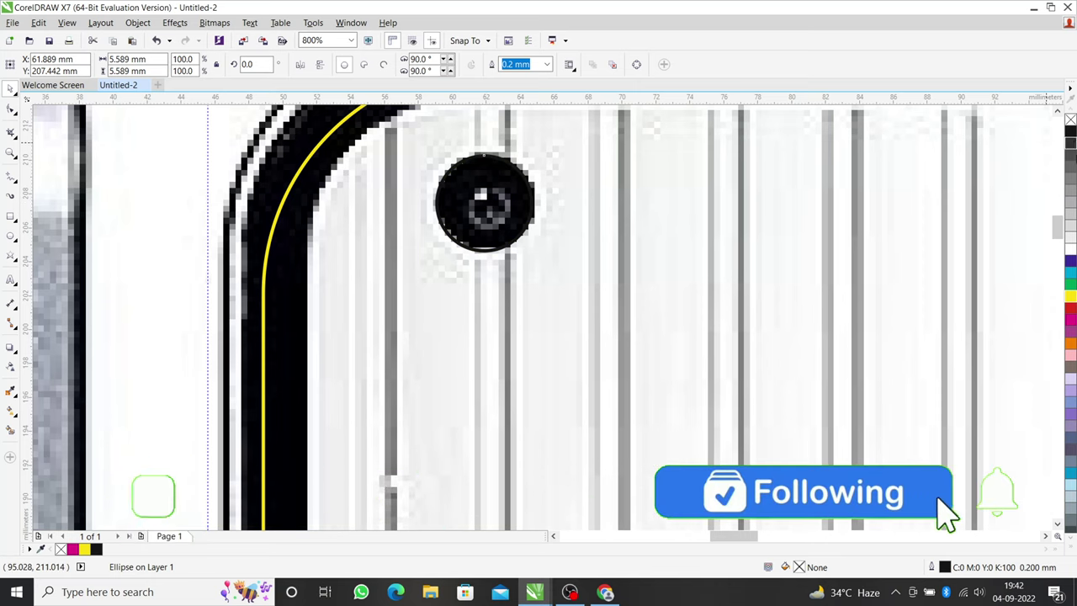
pyautogui.rightClick(1070, 296)
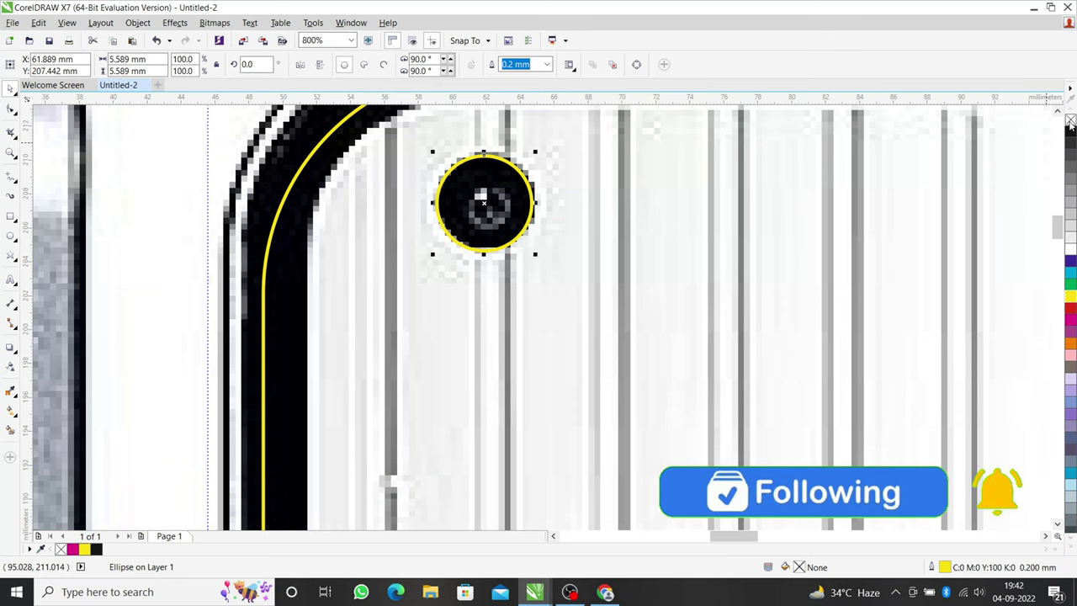
# Combine the camera circle with the rounded rectangle into one curve and fill it yellow
pyautogui.scroll(-1, 429, 280)
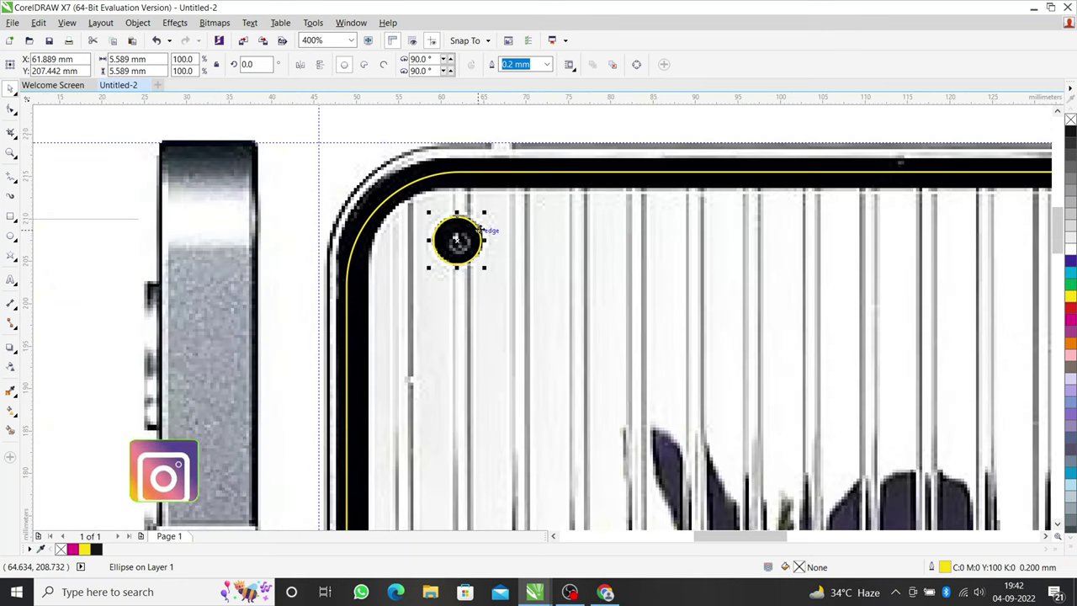
pyautogui.scroll(-1, 481, 264)
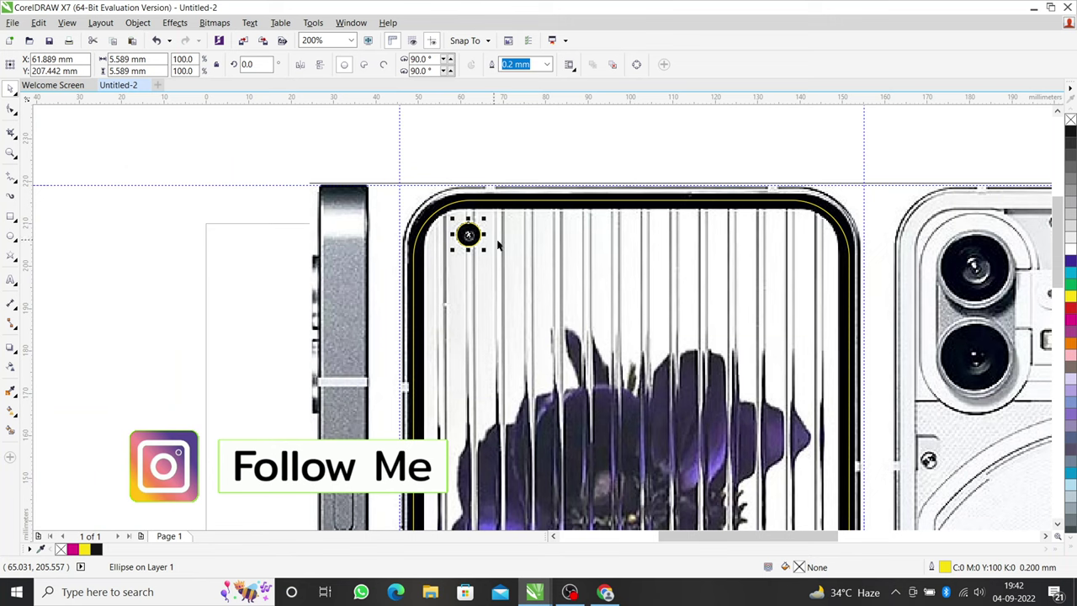
pyautogui.keyDown('shift'); pyautogui.click(522, 237); pyautogui.keyUp('shift')
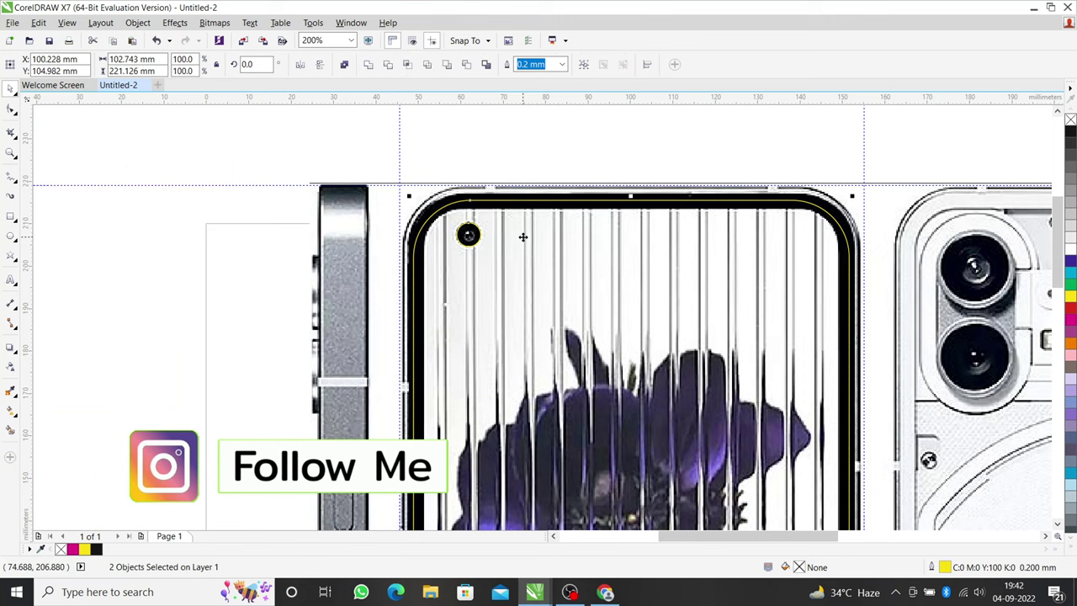
pyautogui.hotkey('ctrl', 'l')
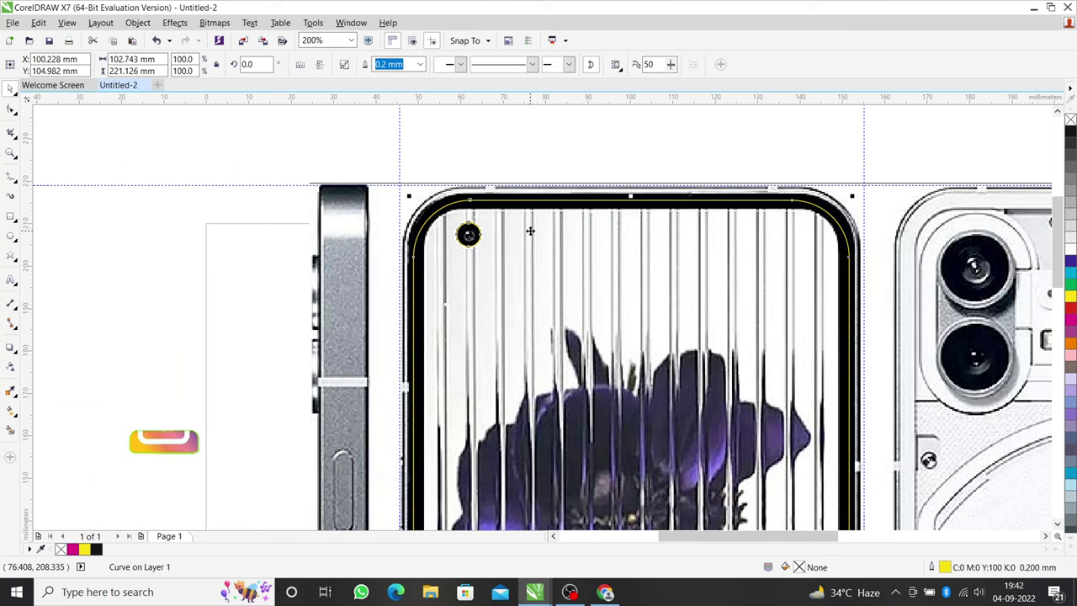
pyautogui.scroll(-2, 534, 231)
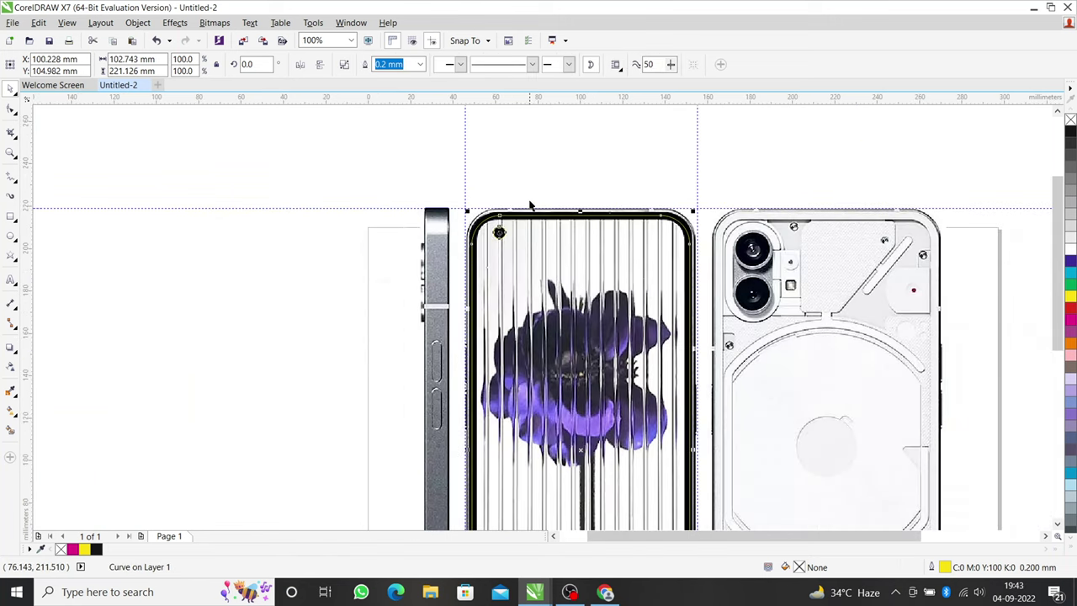
pyautogui.click(1070, 297)
pyautogui.click(668, 149)
# Examine the yellow screen shape's edges and camera cutout against the phone picture
pyautogui.scroll(-4, 514, 157)
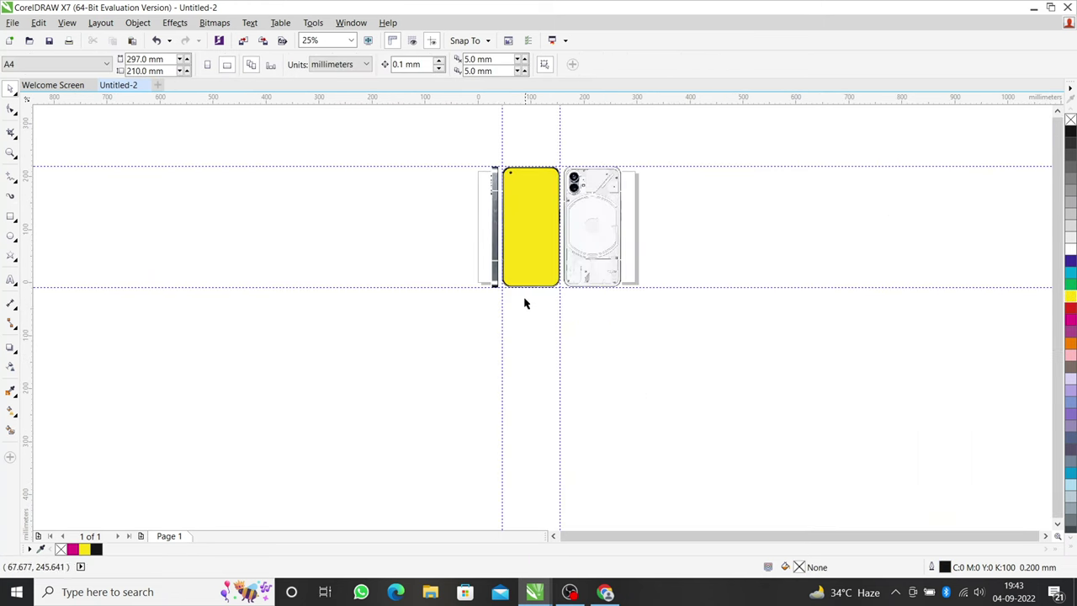
pyautogui.scroll(2, 522, 252)
pyautogui.scroll(2, 522, 252)
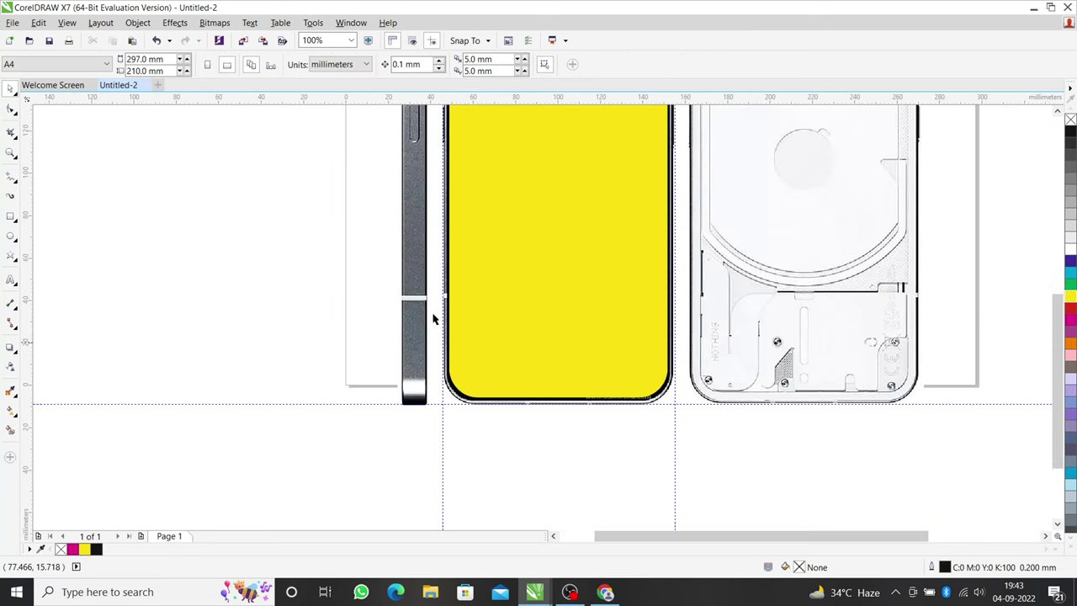
pyautogui.scroll(-1, 541, 160)
pyautogui.scroll(2, 504, 160)
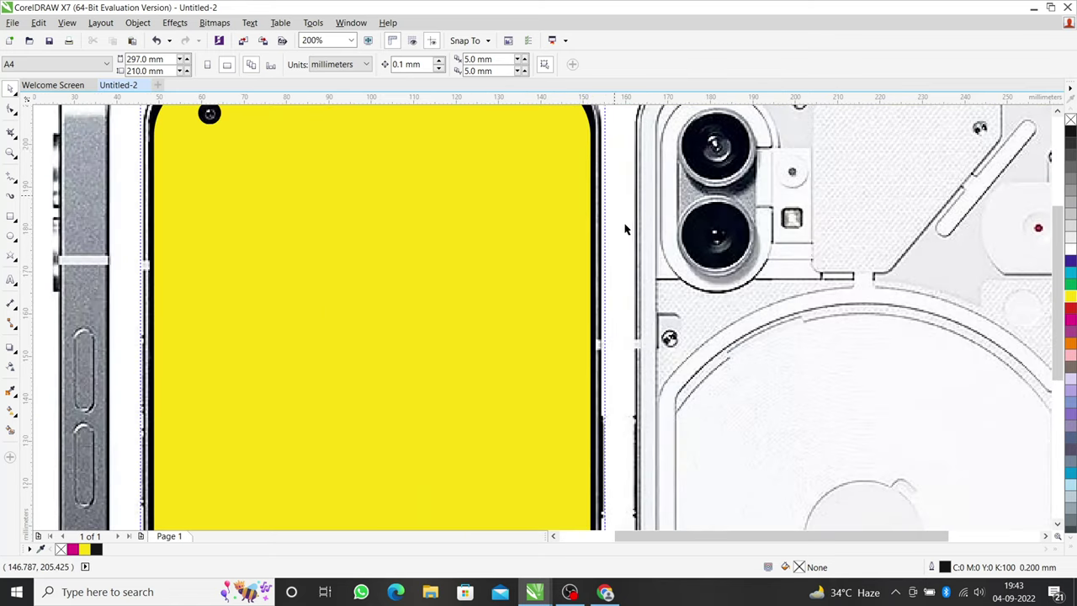
pyautogui.scroll(1, 419, 155)
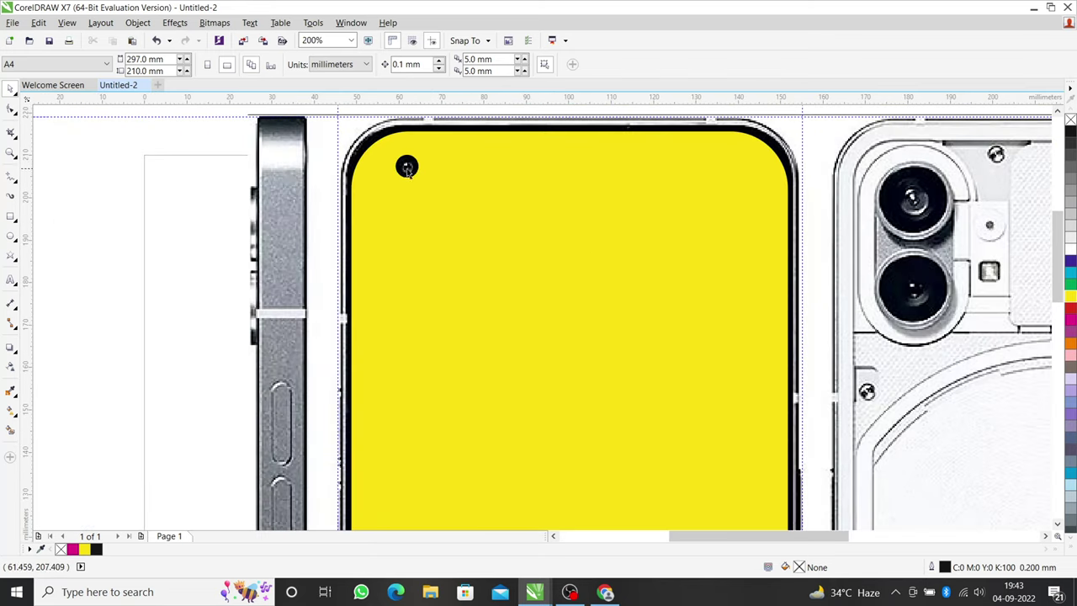
pyautogui.scroll(-1, 484, 150)
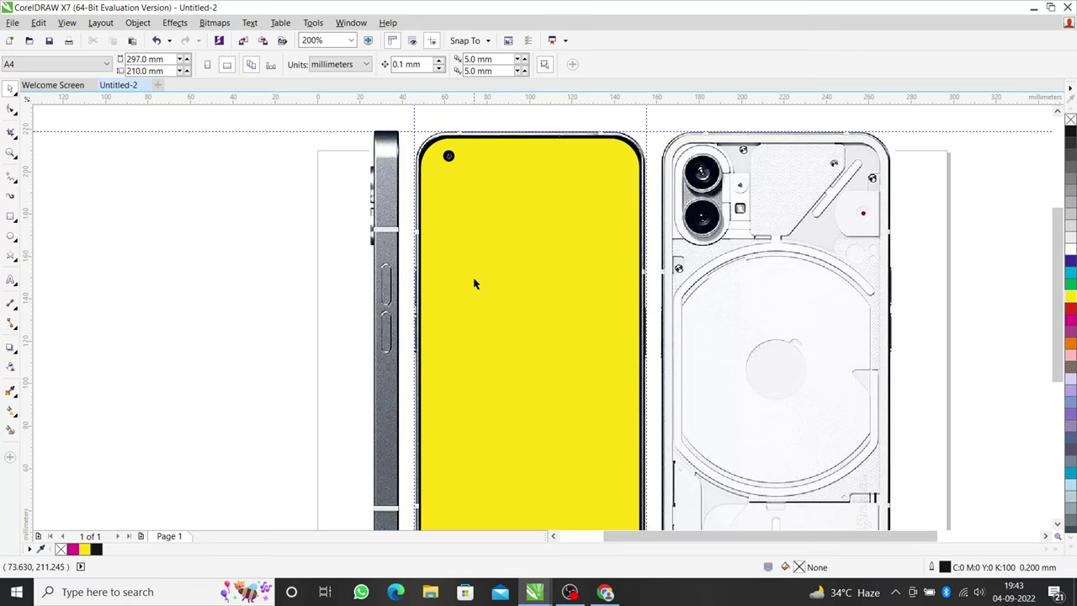
pyautogui.scroll(-1, 463, 345)
pyautogui.scroll(1, 450, 472)
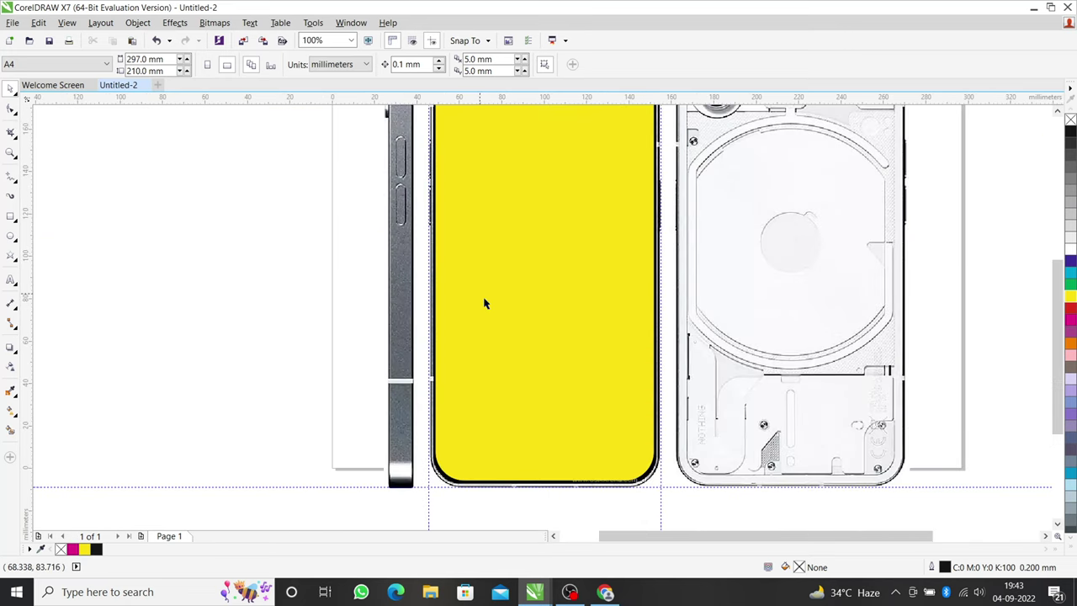
pyautogui.scroll(-2, 485, 300)
pyautogui.click(548, 244)
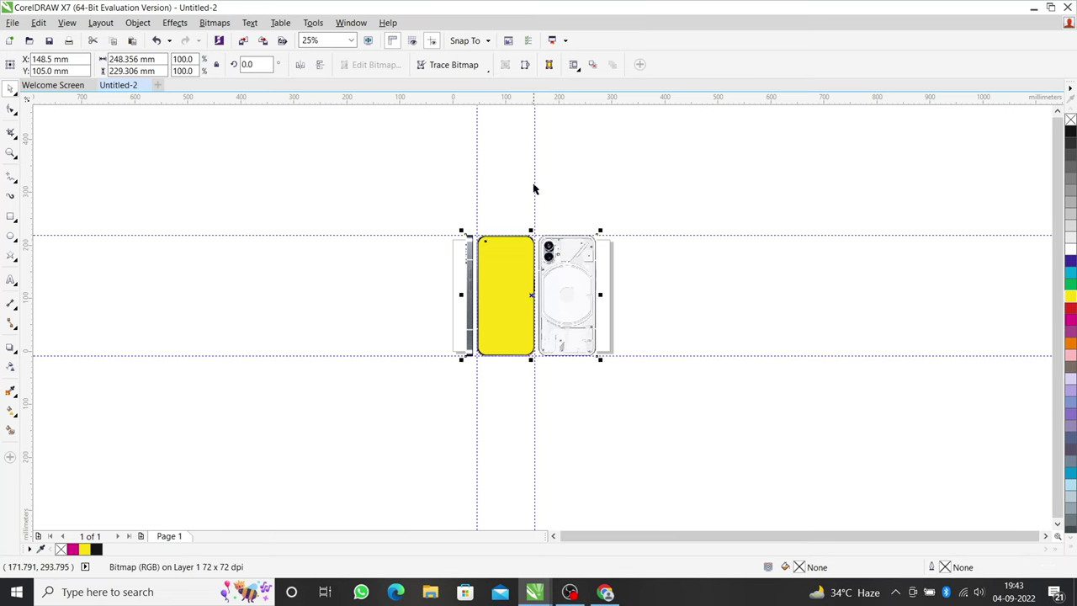
pyautogui.click(510, 193)
pyautogui.scroll(1, 500, 244)
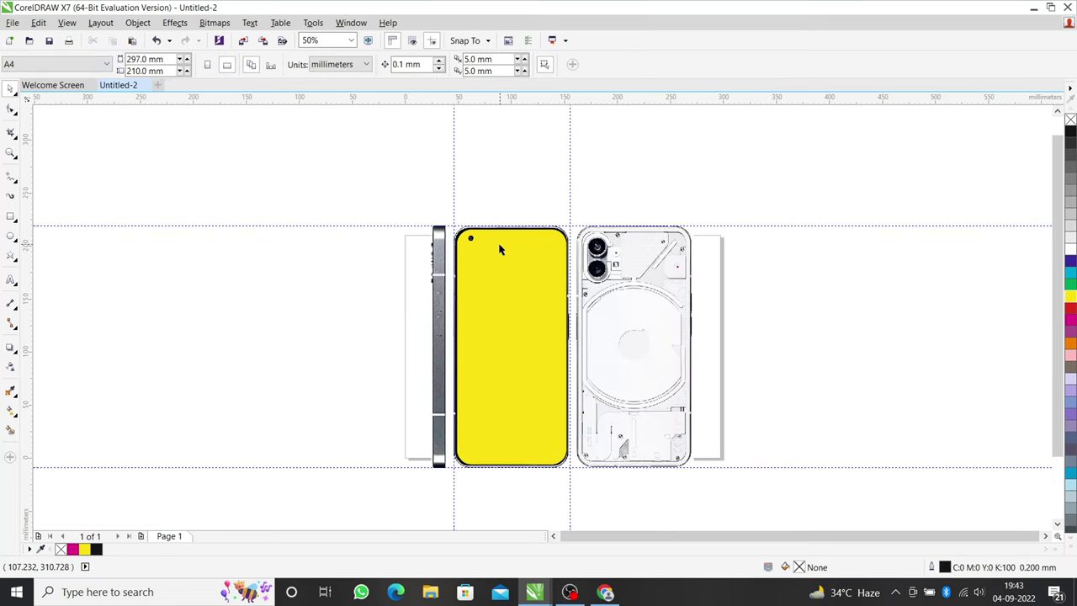
# Start a crop area on the phone picture around the front view, about 109 mm wide and 227.7 mm high
pyautogui.click(11, 132)
pyautogui.press('space')
pyautogui.click(458, 262)
pyautogui.press('space')
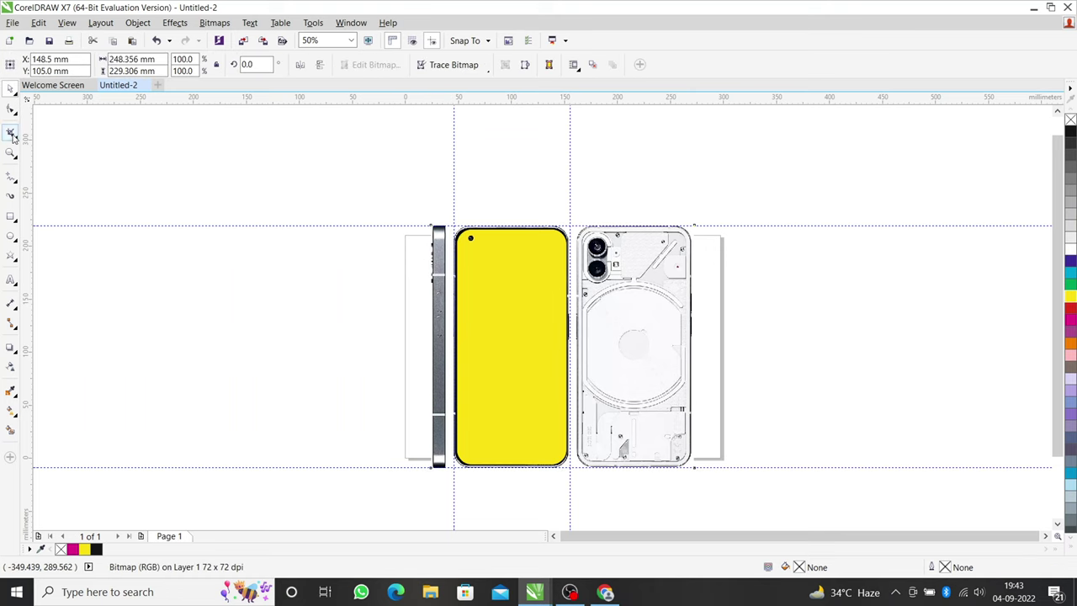
pyautogui.scroll(2, 459, 243)
pyautogui.scroll(2, 458, 243)
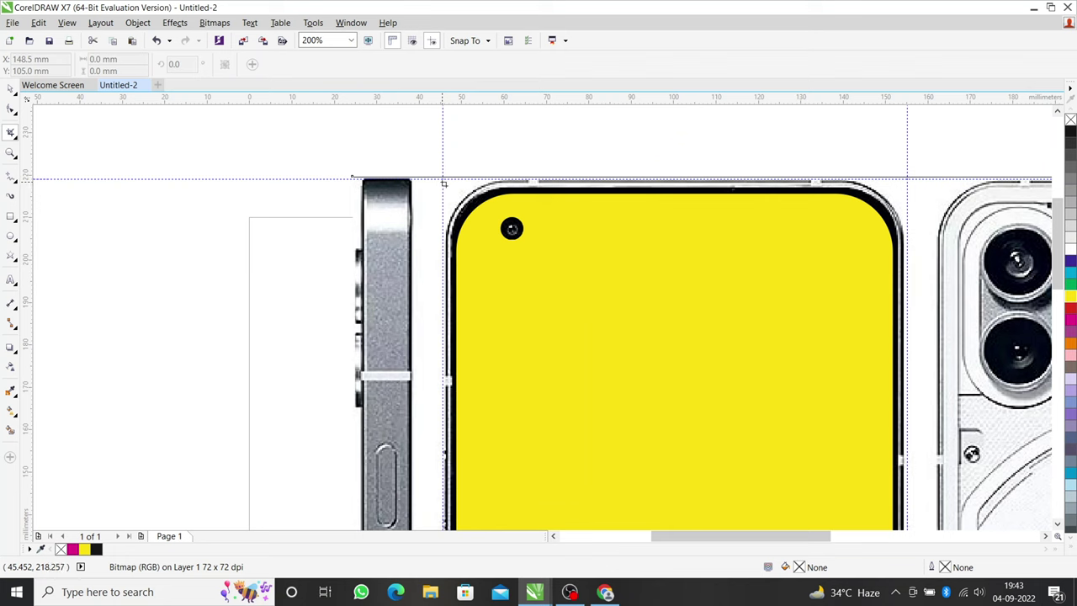
pyautogui.scroll(2, 443, 178)
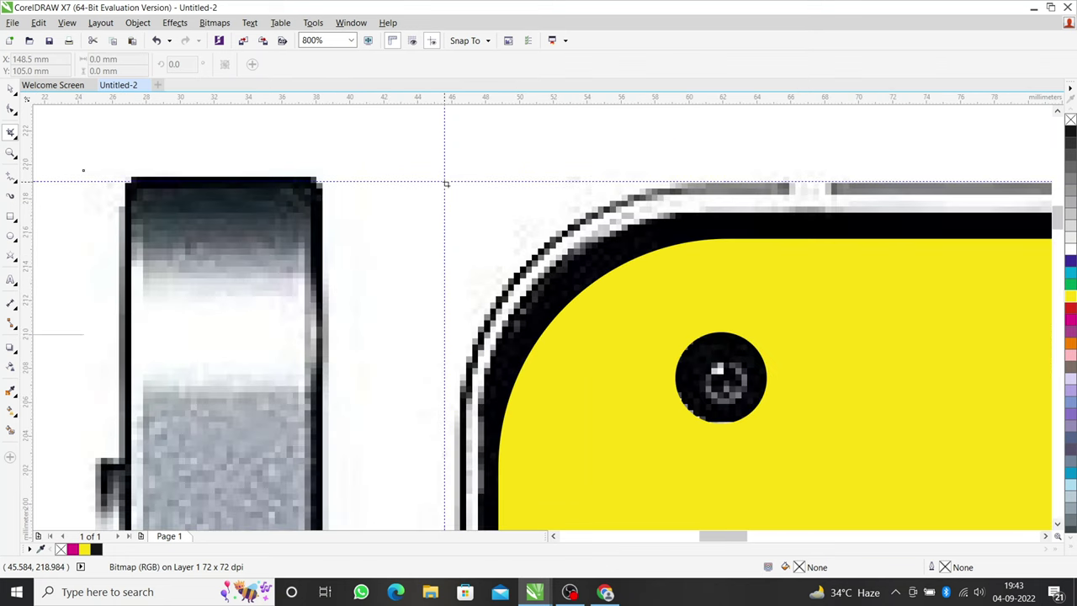
pyautogui.scroll(-3, 446, 184)
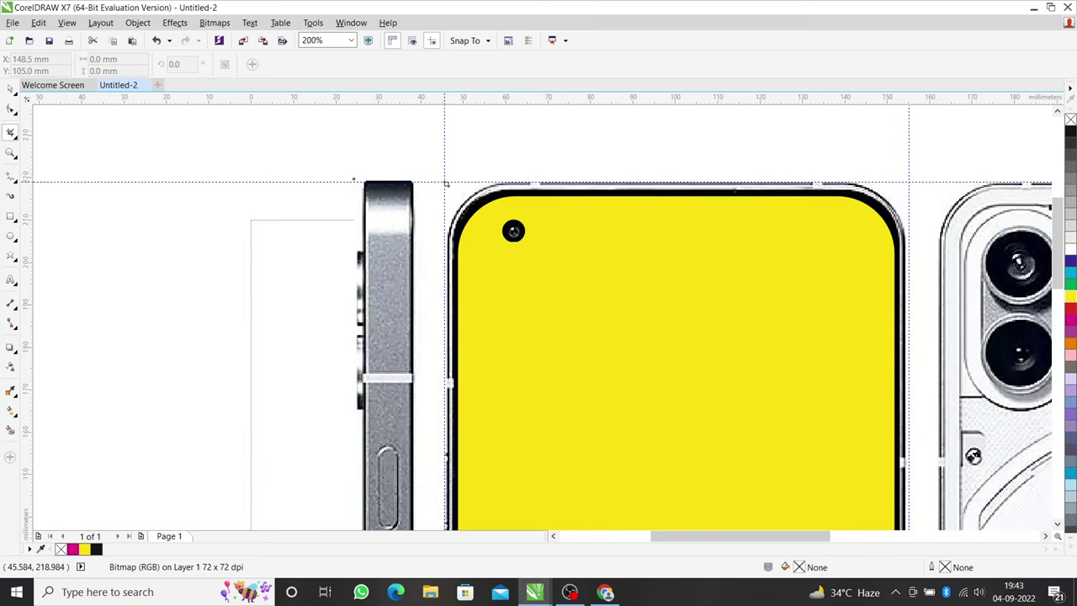
pyautogui.moveTo(446, 182); pyautogui.dragTo(676, 360)
# Extend the crop area's lower edge past the phone's bottom bezel, to a height of about 228.6 mm
pyautogui.scroll(2, 533, 378)
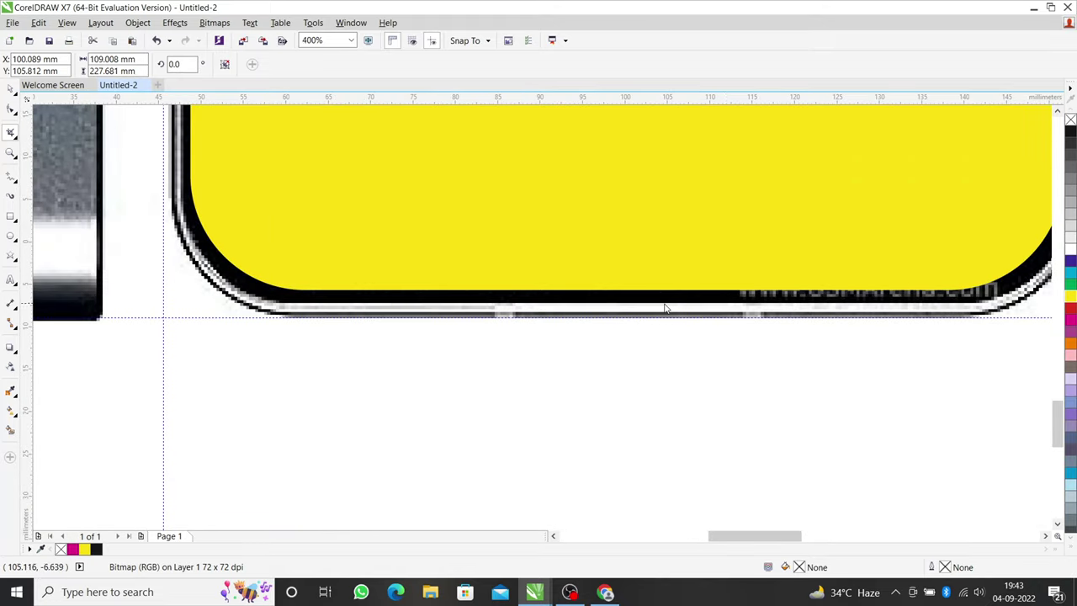
pyautogui.scroll(1, 671, 307)
pyautogui.moveTo(587, 315); pyautogui.dragTo(589, 329)
pyautogui.scroll(-1, 543, 370)
pyautogui.scroll(-3, 543, 371)
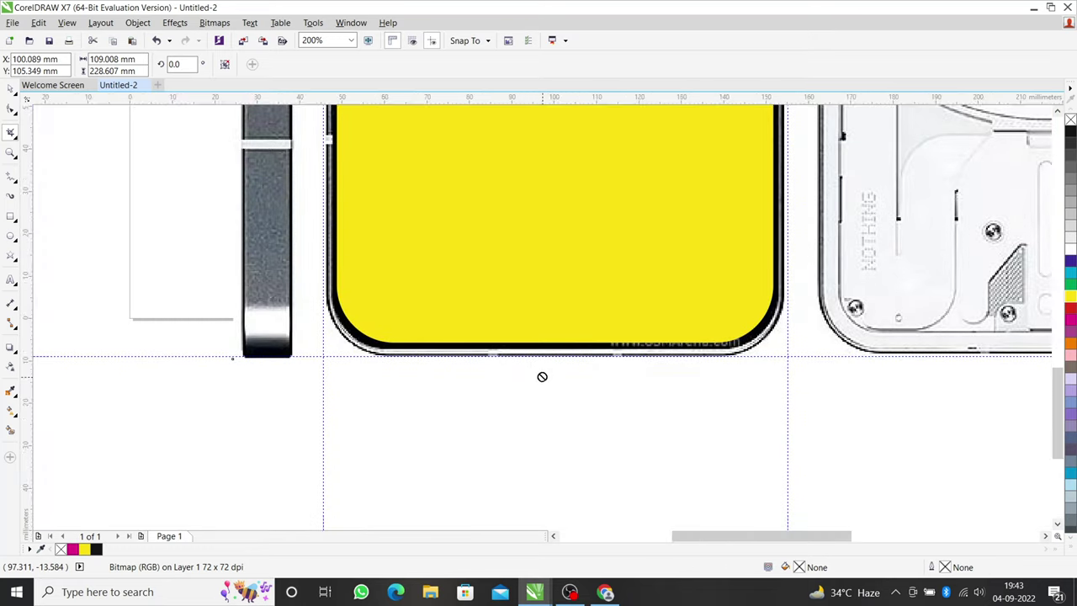
pyautogui.scroll(-1, 577, 312)
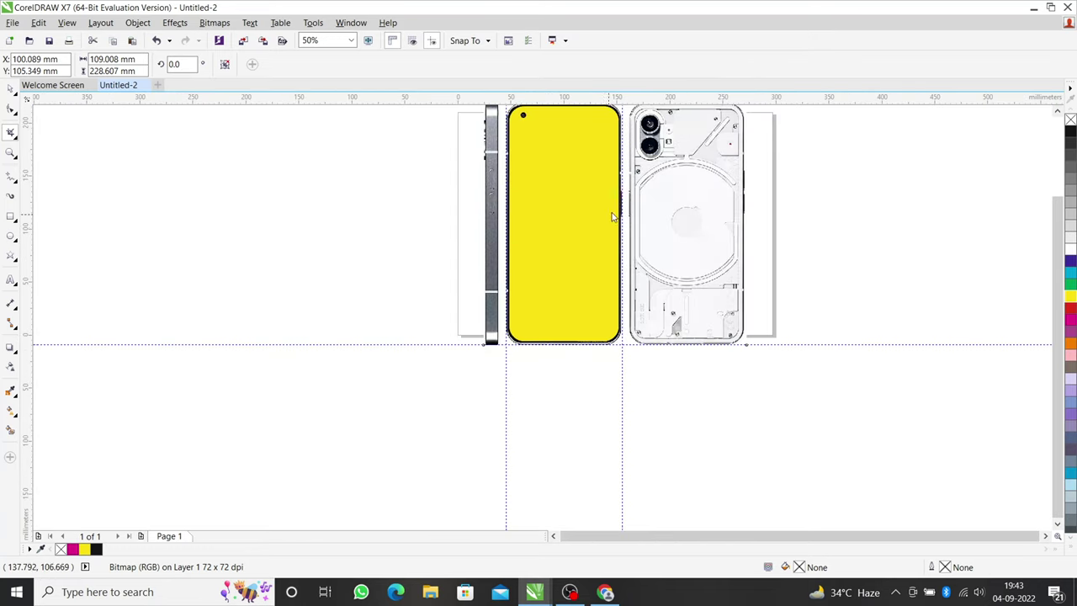
# Widen the crop area to the guide beside the phone's right side, about 109.5 mm wide, and check its left edge
pyautogui.scroll(3, 621, 238)
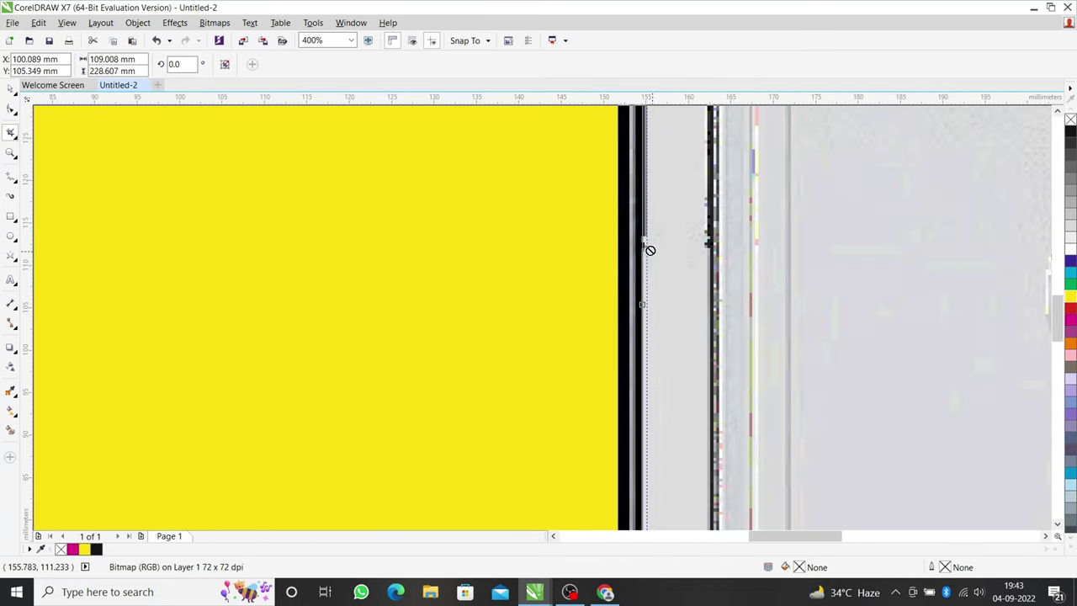
pyautogui.moveTo(641, 305); pyautogui.dragTo(646, 304)
pyautogui.scroll(-2, 710, 315)
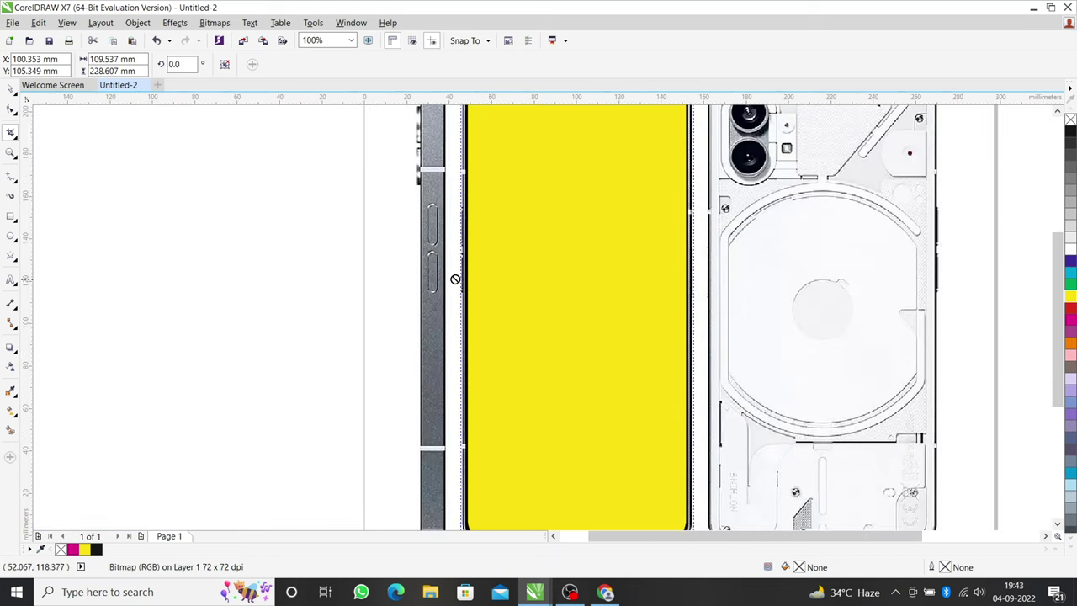
pyautogui.scroll(1, 471, 318)
pyautogui.scroll(2, 443, 303)
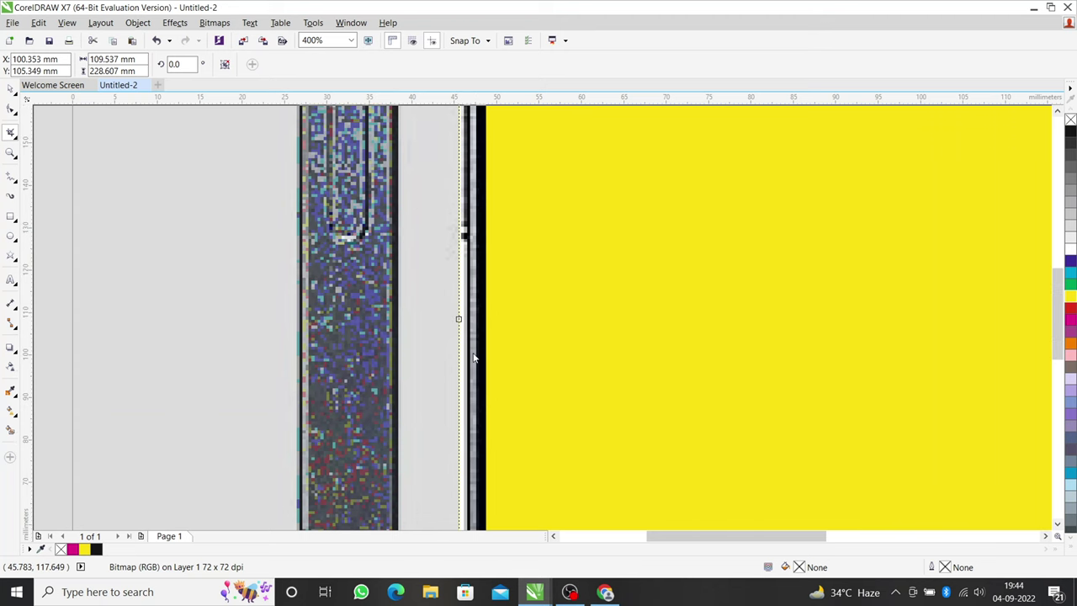
pyautogui.scroll(-2, 459, 318)
pyautogui.scroll(-1, 486, 316)
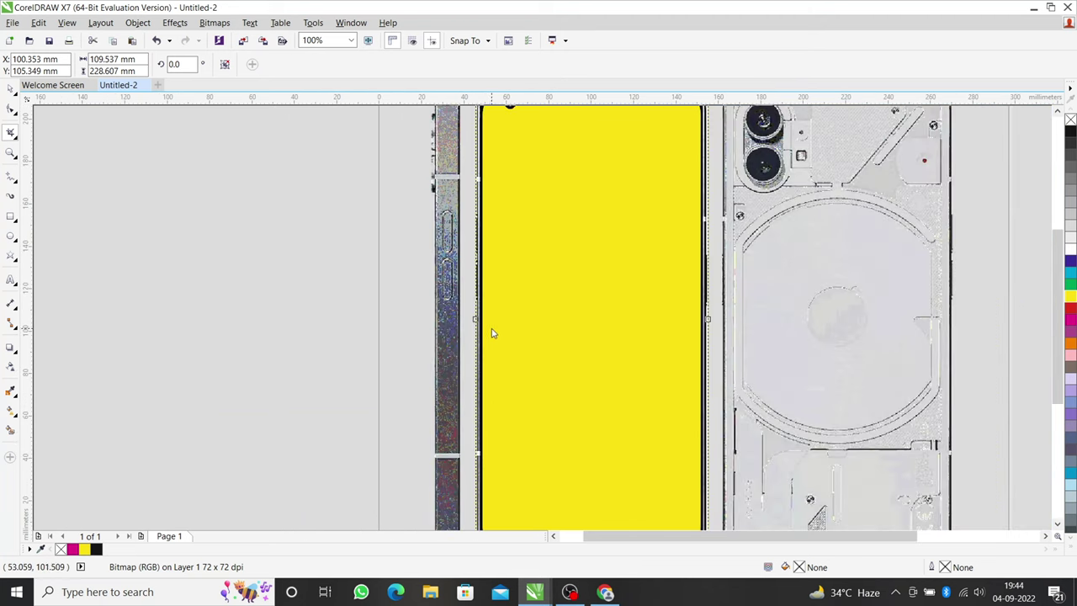
pyautogui.scroll(-1, 493, 335)
# Lower the crop area's upper edge toward the phone's top, to a height of about 227.9 mm, and apply the crop
pyautogui.scroll(4, 494, 301)
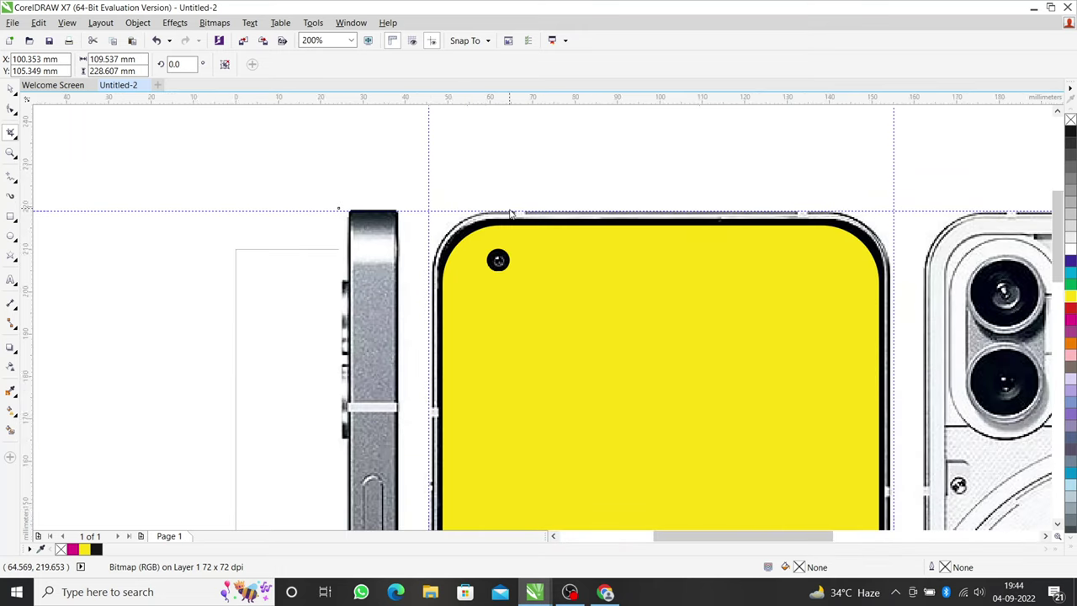
pyautogui.scroll(-1, 321, 230)
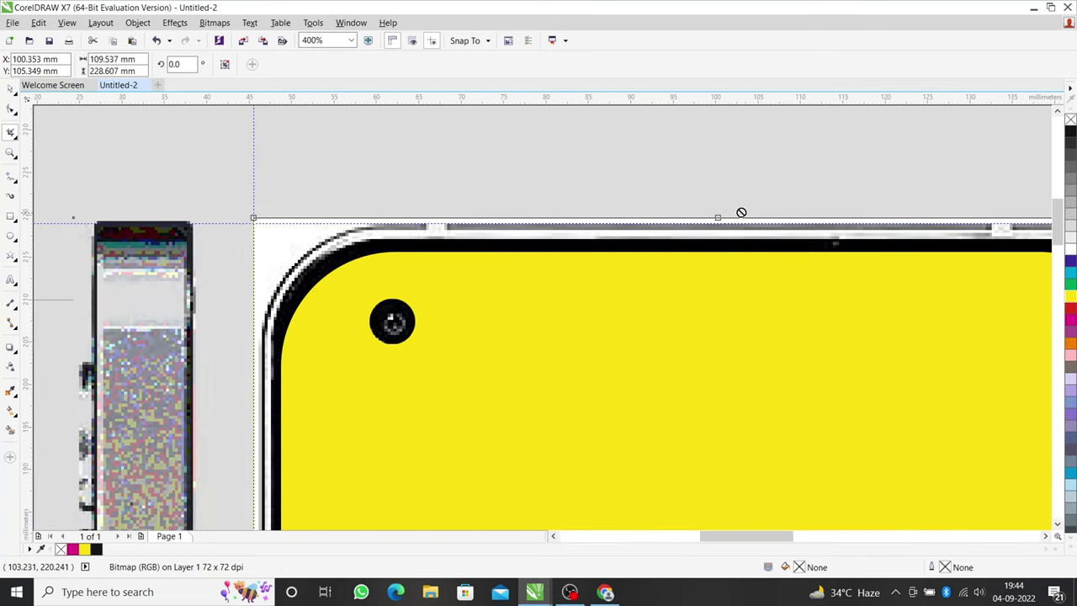
pyautogui.scroll(1, 733, 210)
pyautogui.moveTo(704, 222); pyautogui.dragTo(703, 237)
pyautogui.scroll(-4, 699, 302)
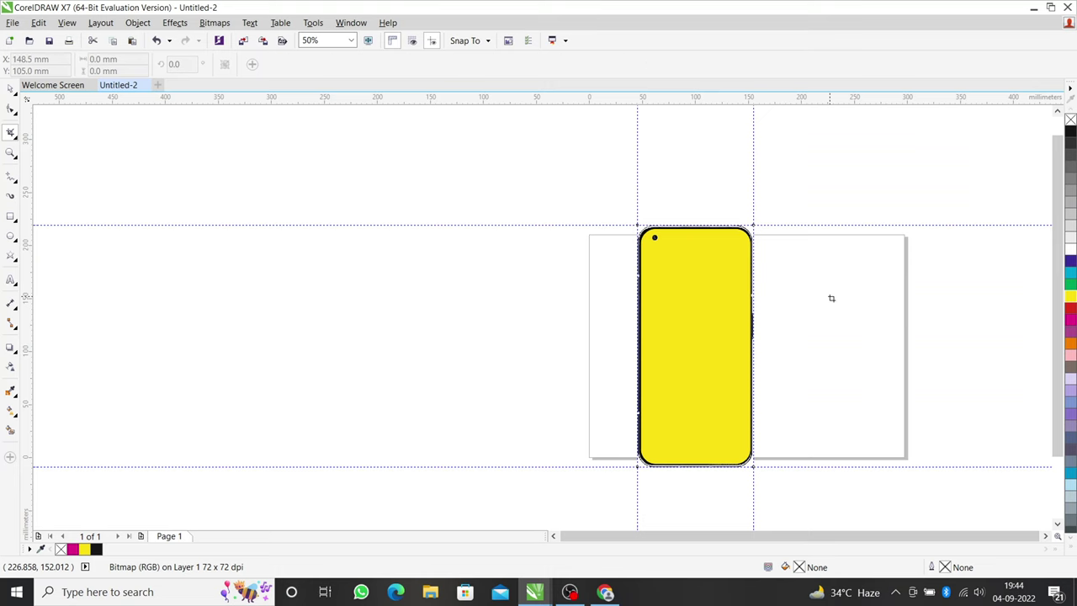
# Move the yellow shape off the cropped picture to inspect both objects, and undo the moves
pyautogui.click(829, 301)
pyautogui.moveTo(684, 303); pyautogui.dragTo(574, 302)
pyautogui.moveTo(543, 237); pyautogui.dragTo(506, 235)
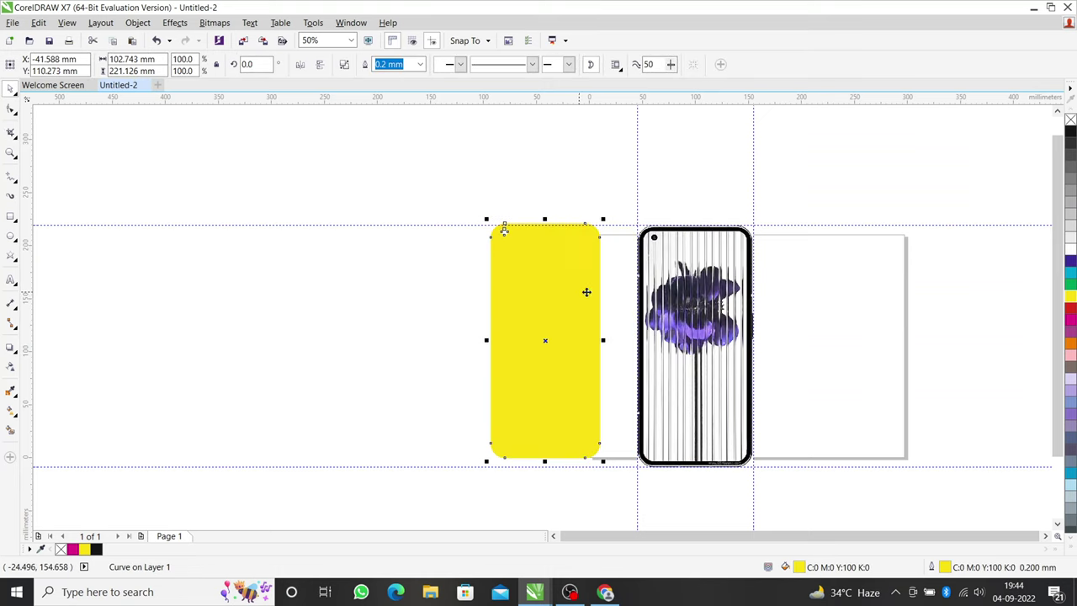
pyautogui.click(755, 288)
pyautogui.click(765, 292)
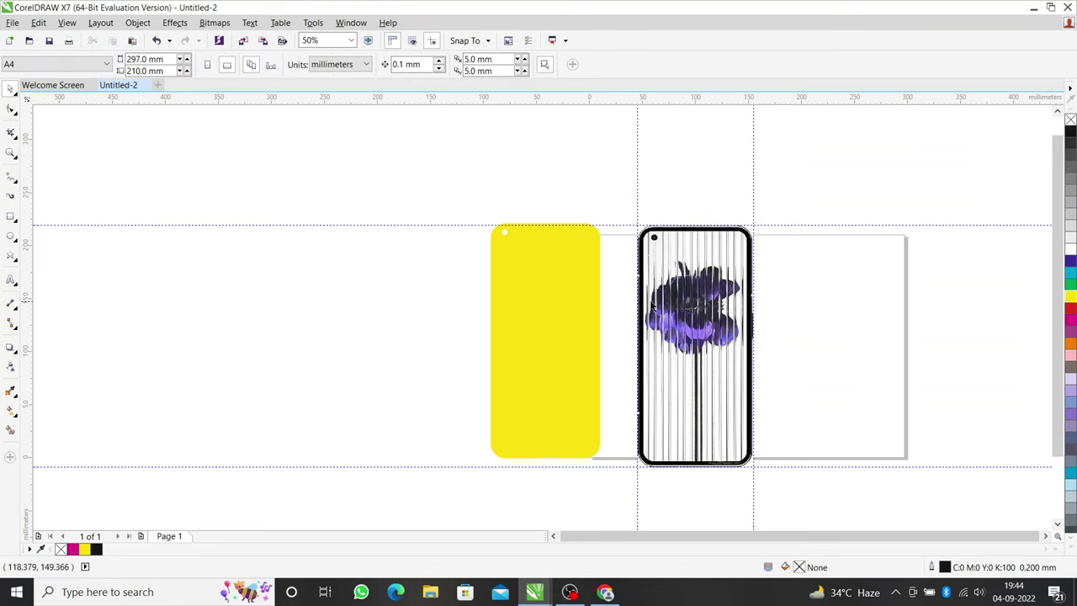
pyautogui.moveTo(586, 305); pyautogui.dragTo(625, 304)
pyautogui.hotkey('ctrl', 'z')
pyautogui.hotkey('ctrl', 'z')
pyautogui.hotkey('ctrl', 'z')
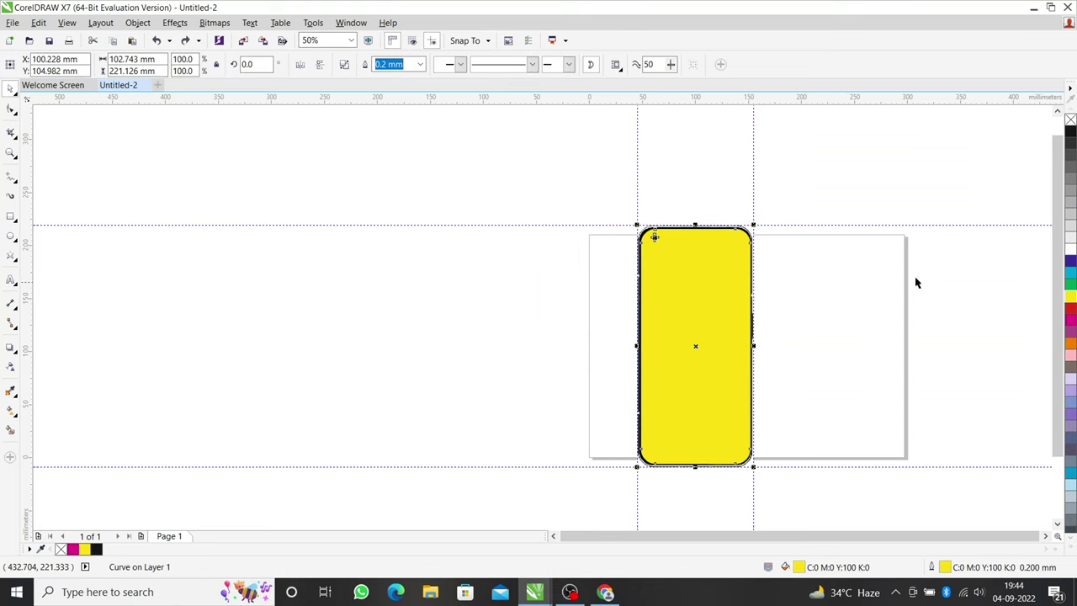
# Select the yellow screen shape together with the cropped phone picture
pyautogui.click(630, 188)
pyautogui.scroll(-1, 566, 188)
pyautogui.moveTo(568, 185); pyautogui.dragTo(711, 350)
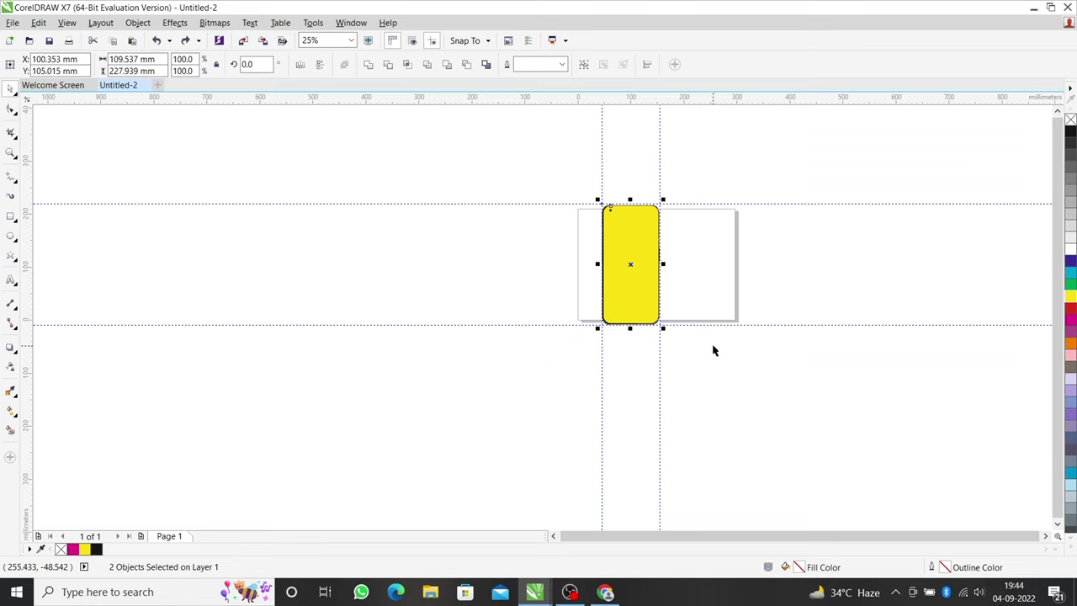
pyautogui.click(712, 350)
pyautogui.moveTo(568, 181); pyautogui.dragTo(704, 365)
# Switch to the GSMArena page in Chrome and look up the body dimensions in the Nothing Phone (1) specifications
pyautogui.hotkey('alt', 'Tab')
pyautogui.scroll(3, 635, 242)
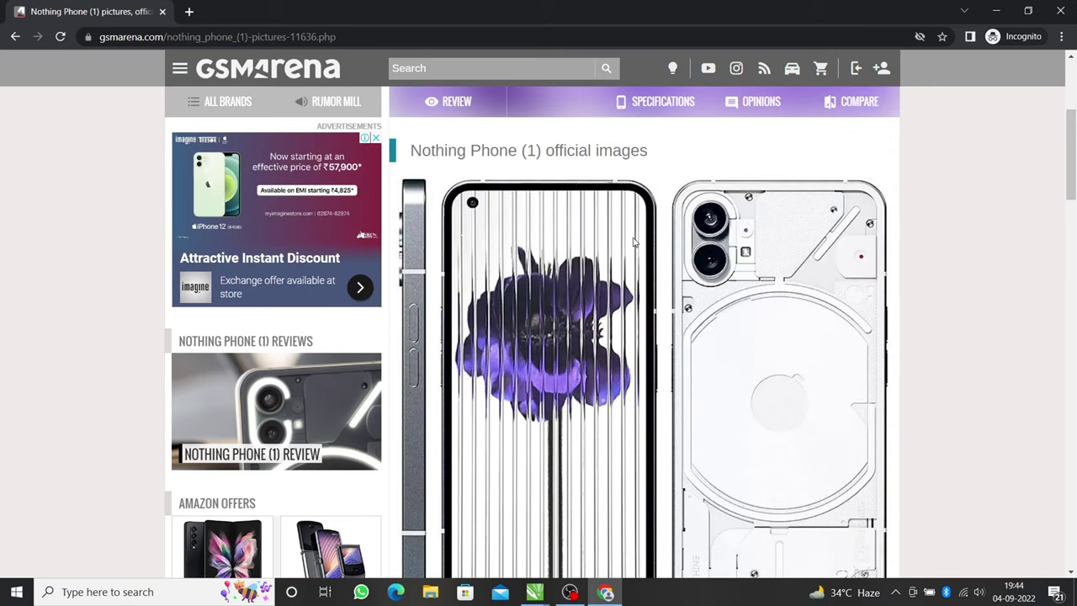
pyautogui.scroll(3, 635, 243)
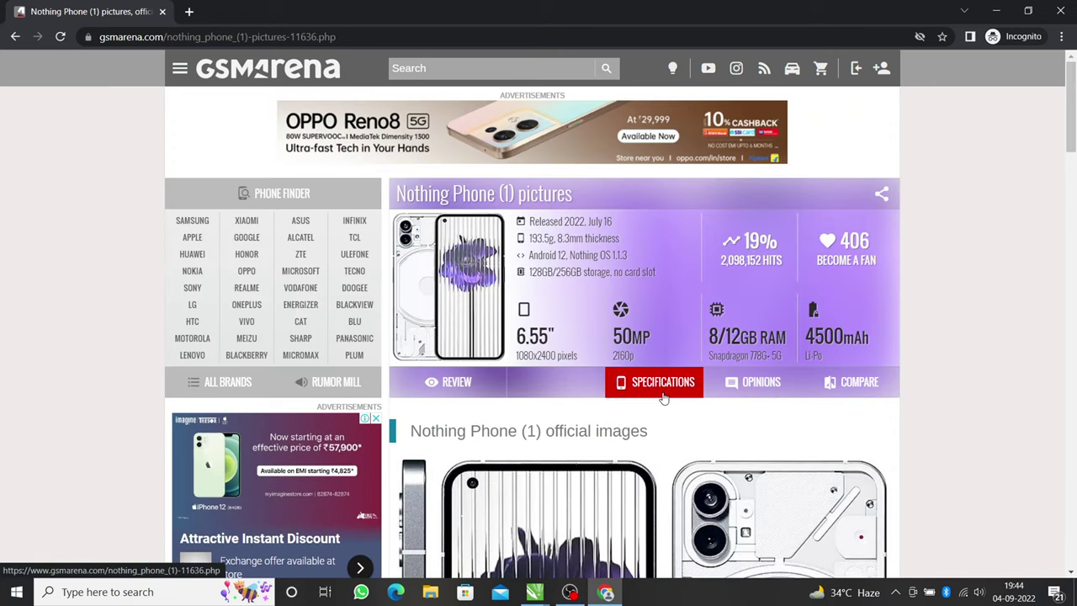
pyautogui.click(661, 383)
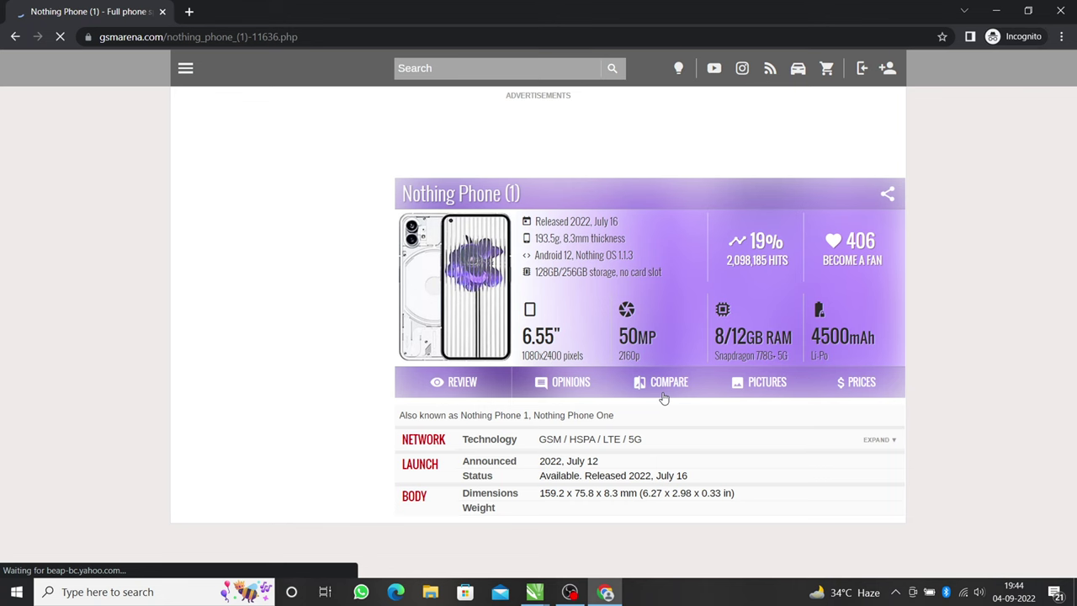
pyautogui.scroll(-2, 664, 398)
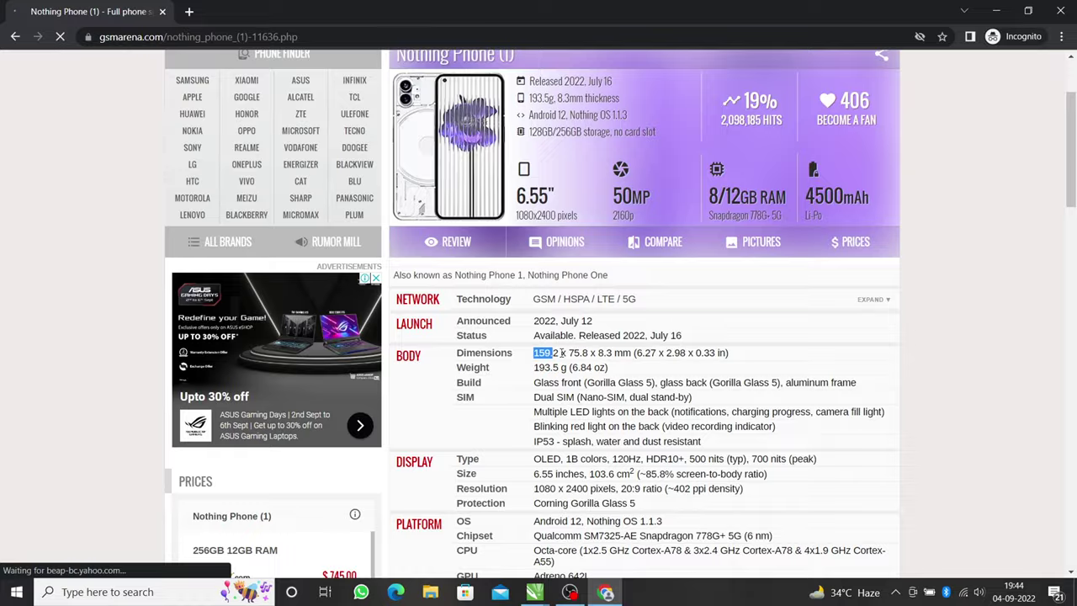
# Return to CorelDRAW and resize the selected shape and picture to 75.8 mm wide and 159.2 mm high
pyautogui.hotkey('alt', 'Tab')
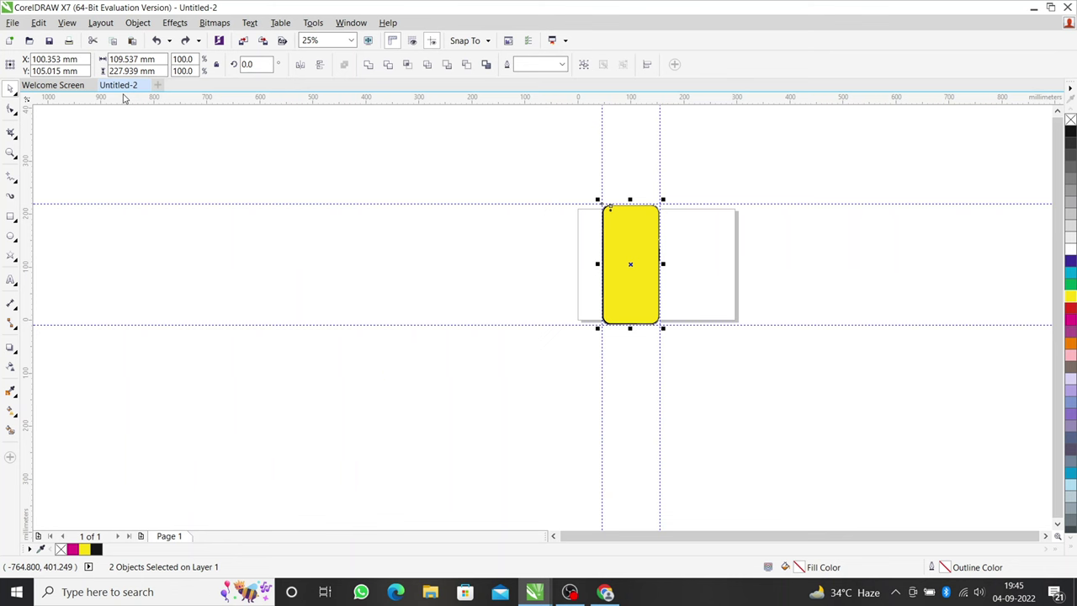
pyautogui.write('159.2')
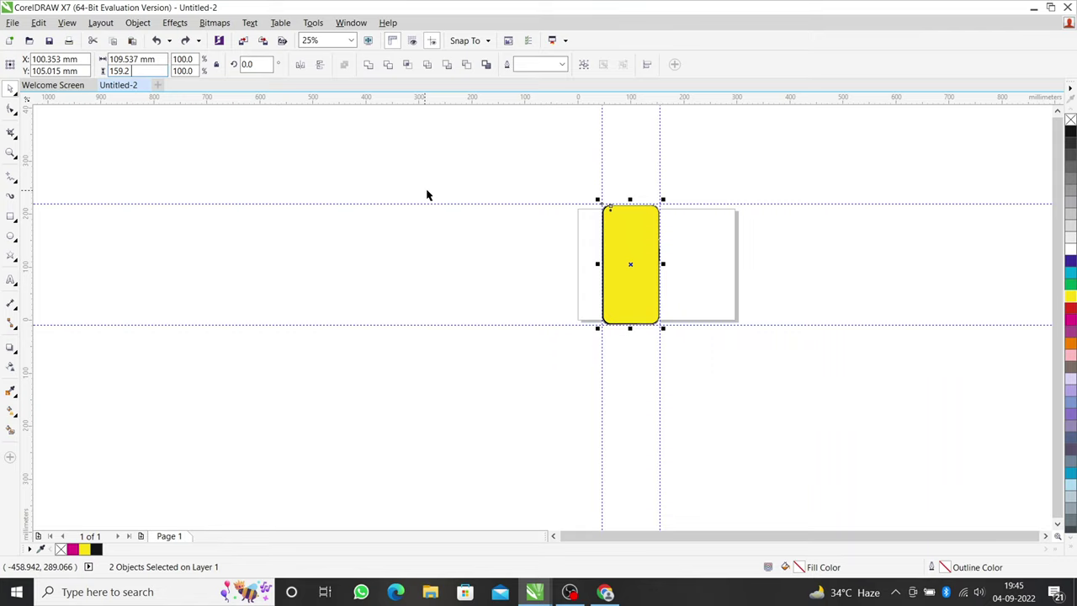
pyautogui.hotkey('alt', 'Tab')
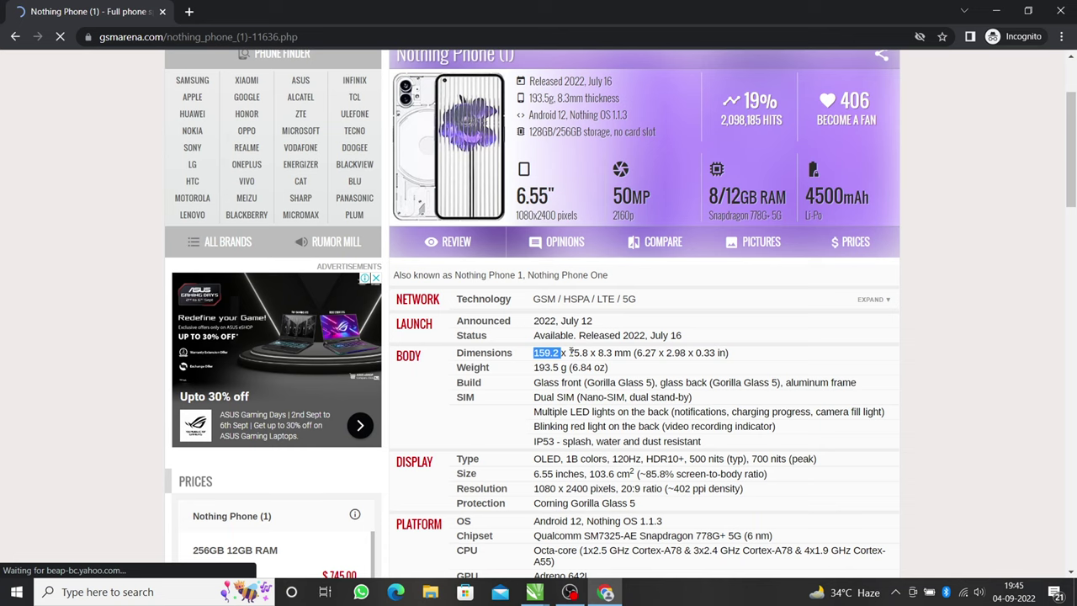
pyautogui.hotkey('alt', 'Tab')
pyautogui.moveTo(685, 345); pyautogui.dragTo(685, 345)
pyautogui.hotkey('ctrl', 'a')
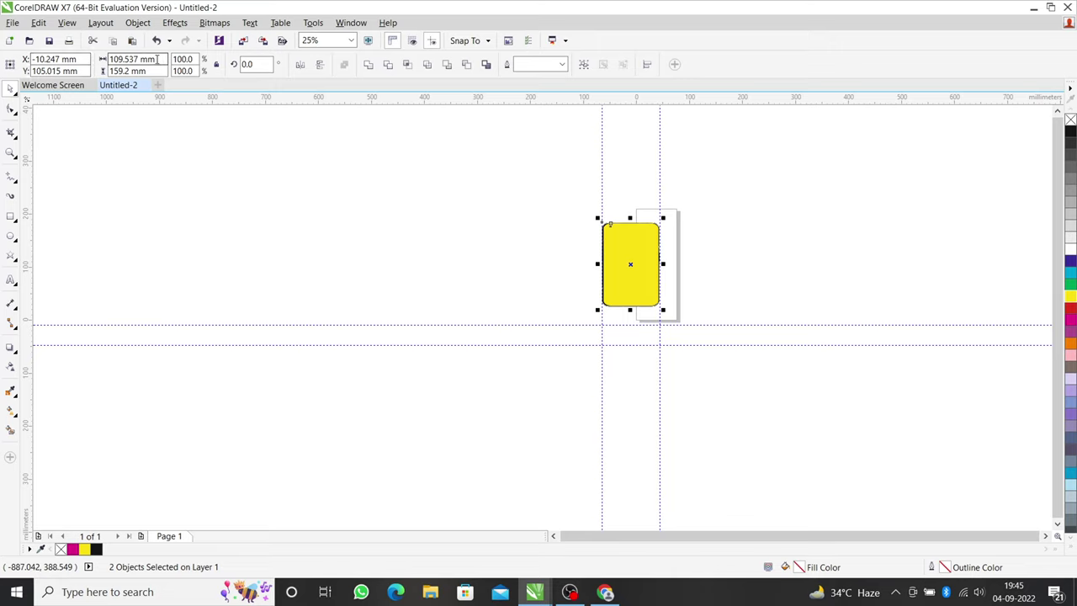
pyautogui.tripleClick(157, 59)
pyautogui.write('75.8')
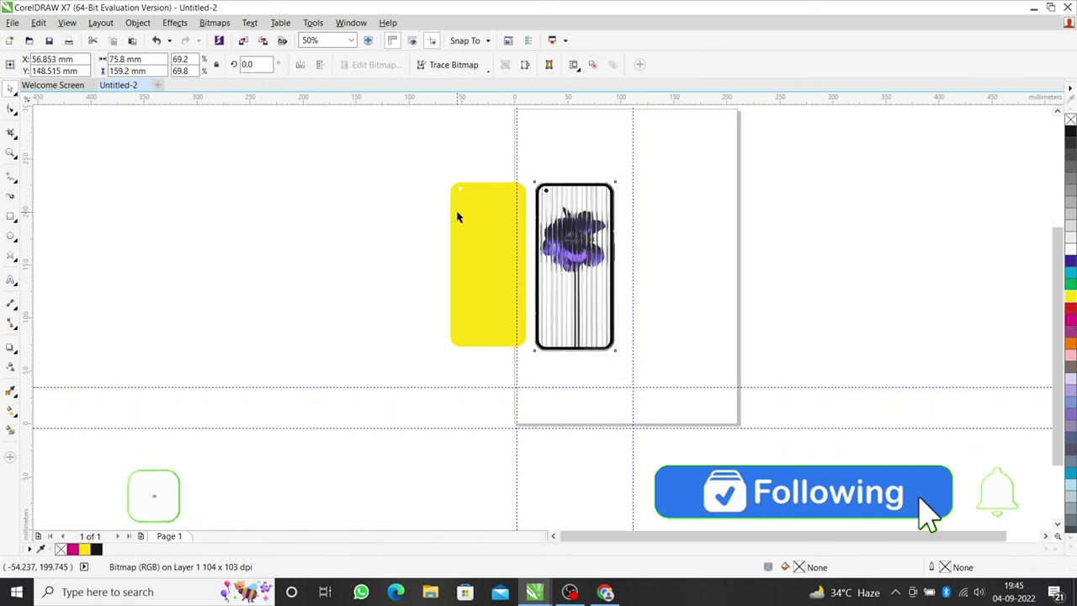
# Delete the phone picture and place the screen shape on the page near X 51.5, Y 161.5 mm with no fill and a black outline
pyautogui.scroll(2, 458, 217)
pyautogui.click(507, 228)
pyautogui.press('Tab')
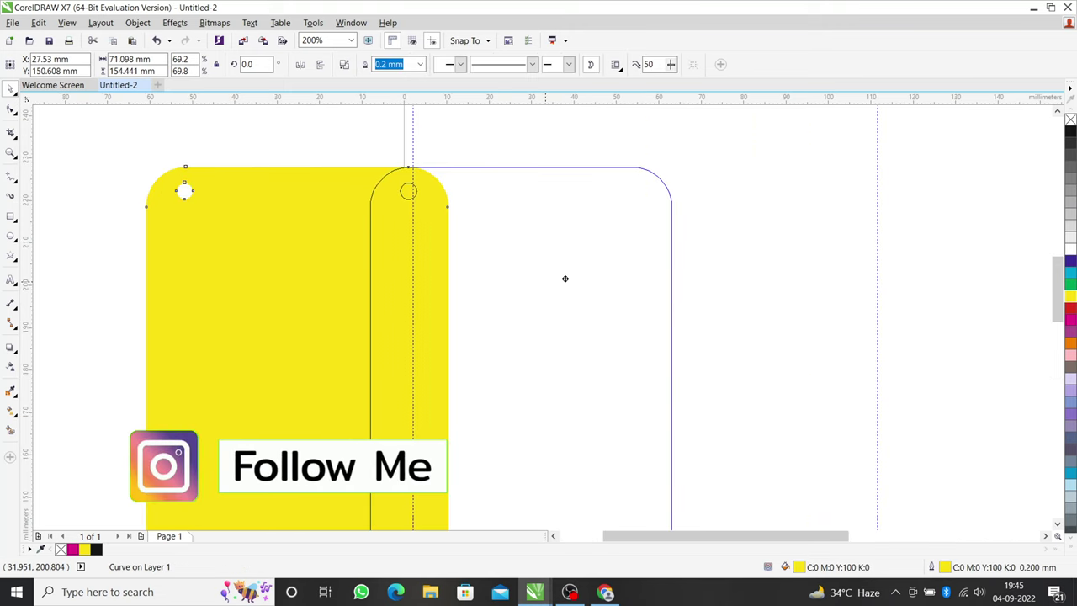
pyautogui.moveTo(565, 278); pyautogui.dragTo(695, 255)
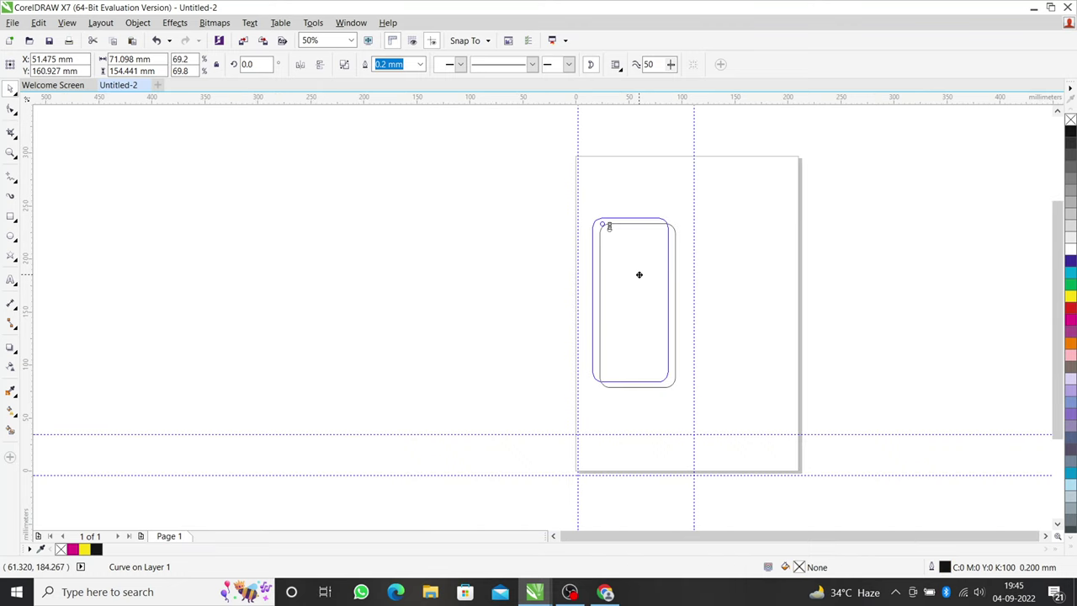
pyautogui.moveTo(678, 223); pyautogui.dragTo(673, 221)
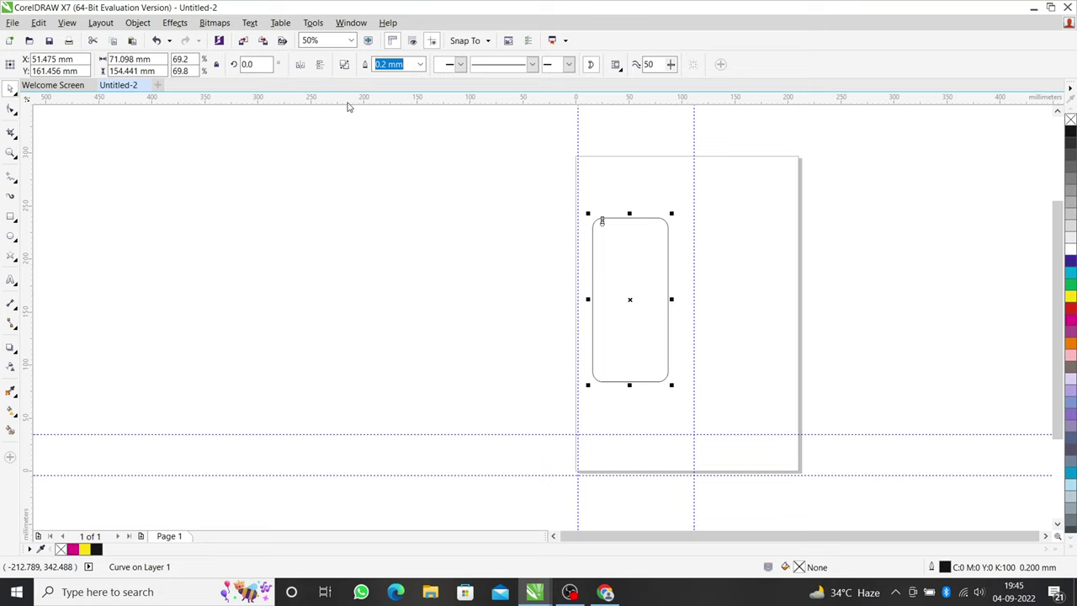
# Mirror the screen outline vertically so the camera hole sits at its lower end
pyautogui.click(622, 271)
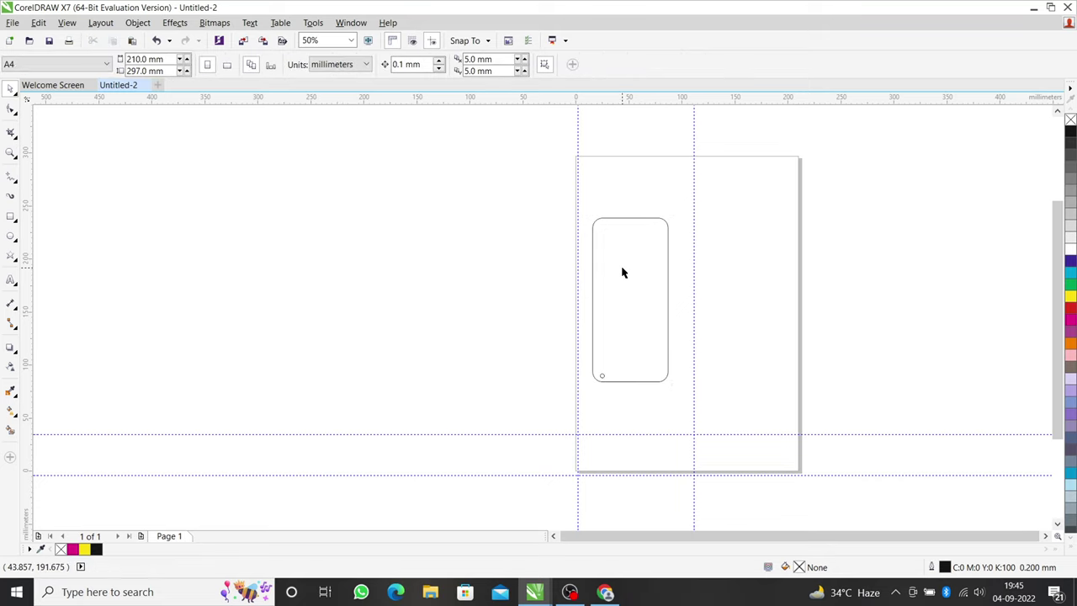
pyautogui.click(623, 272)
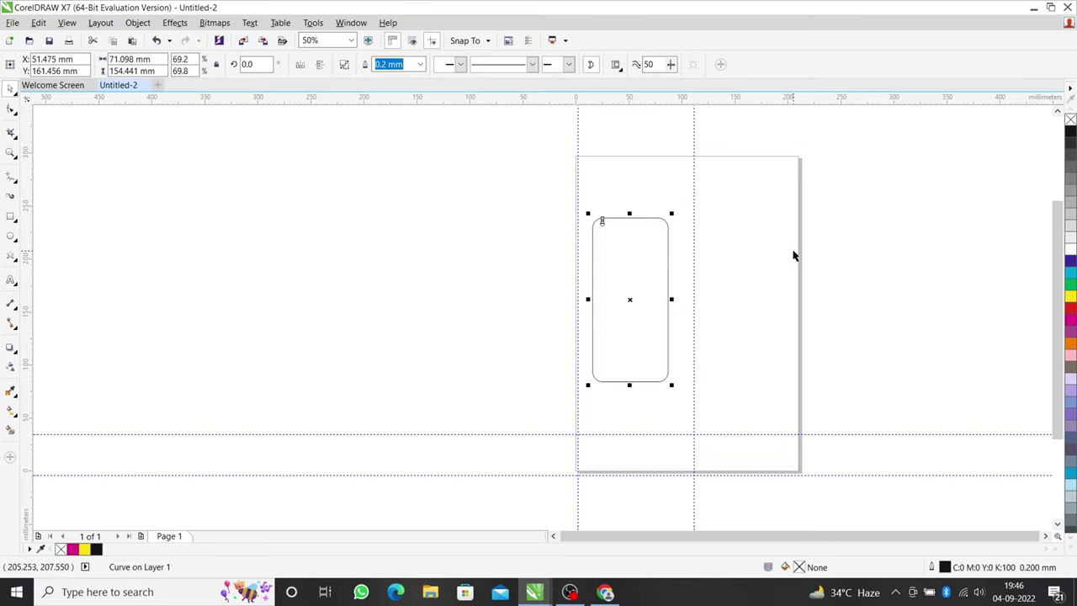
pyautogui.click(320, 65)
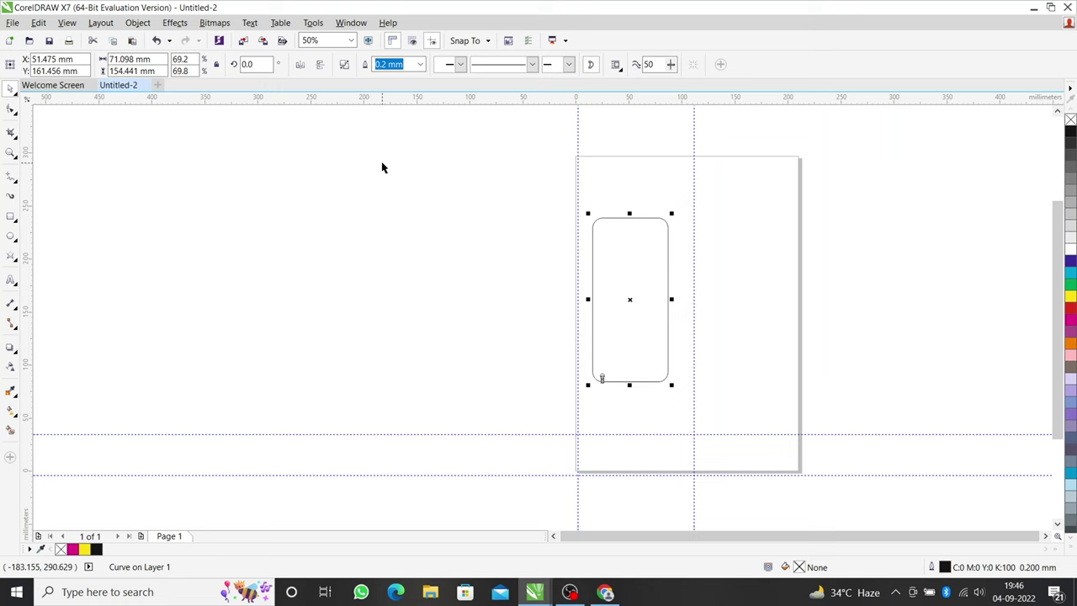
# Start exporting the drawing as a PLT - HPGL Plotter File and copy the phone name from the GSMArena page in Chrome
pyautogui.hotkey('ctrl', 'i')
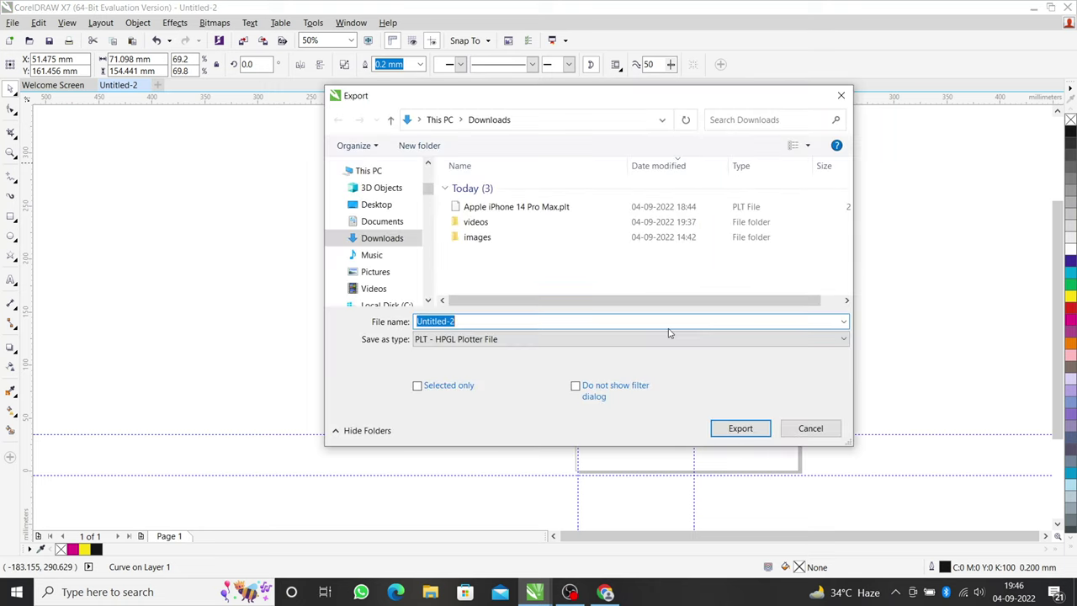
pyautogui.hotkey('alt', 'Tab')
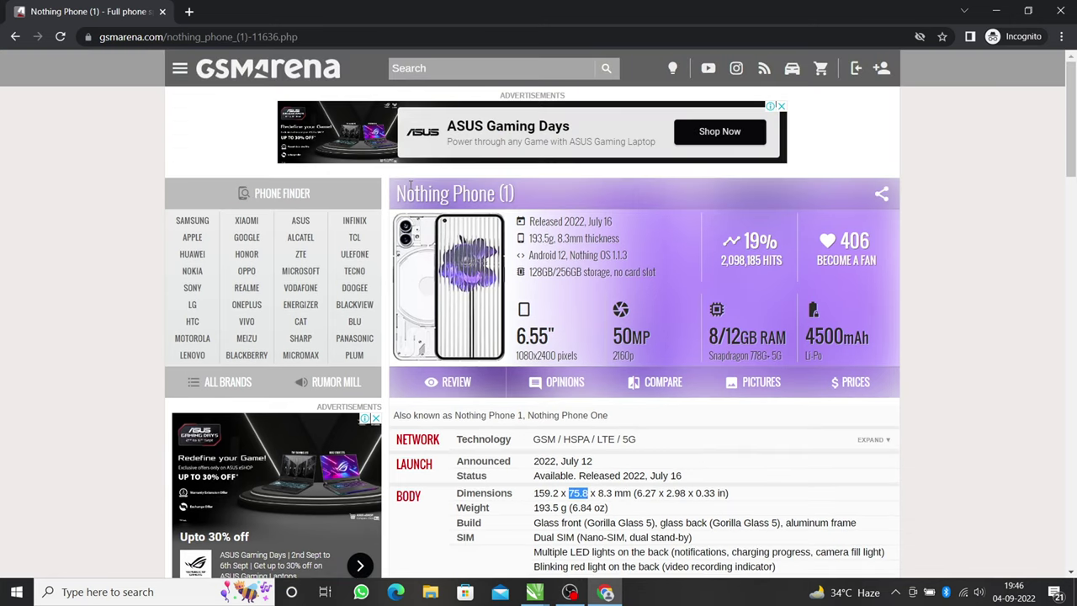
pyautogui.moveTo(409, 186); pyautogui.dragTo(510, 193)
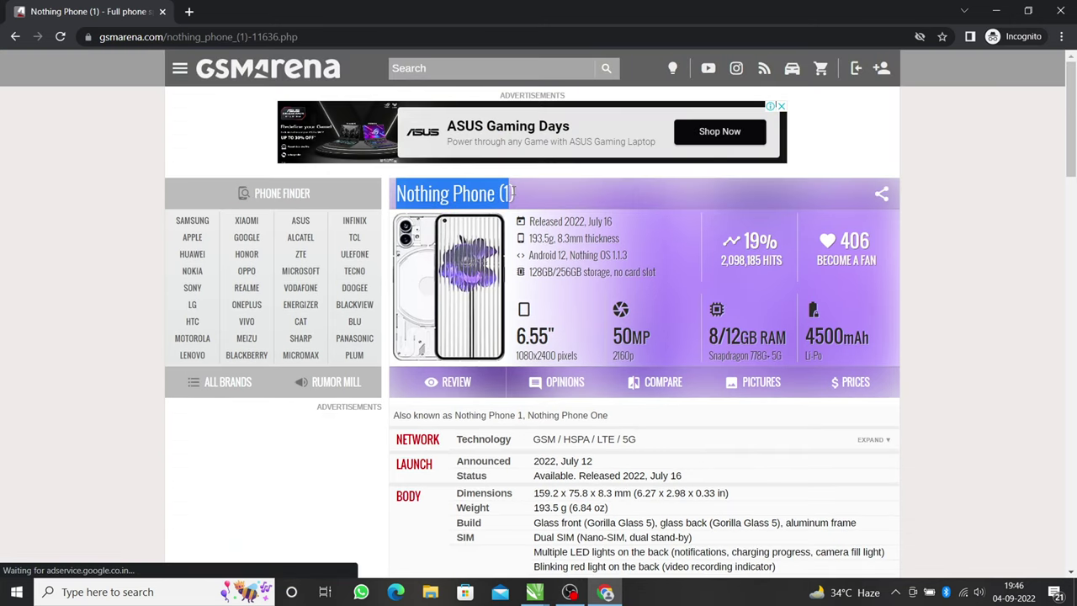
pyautogui.click(507, 192)
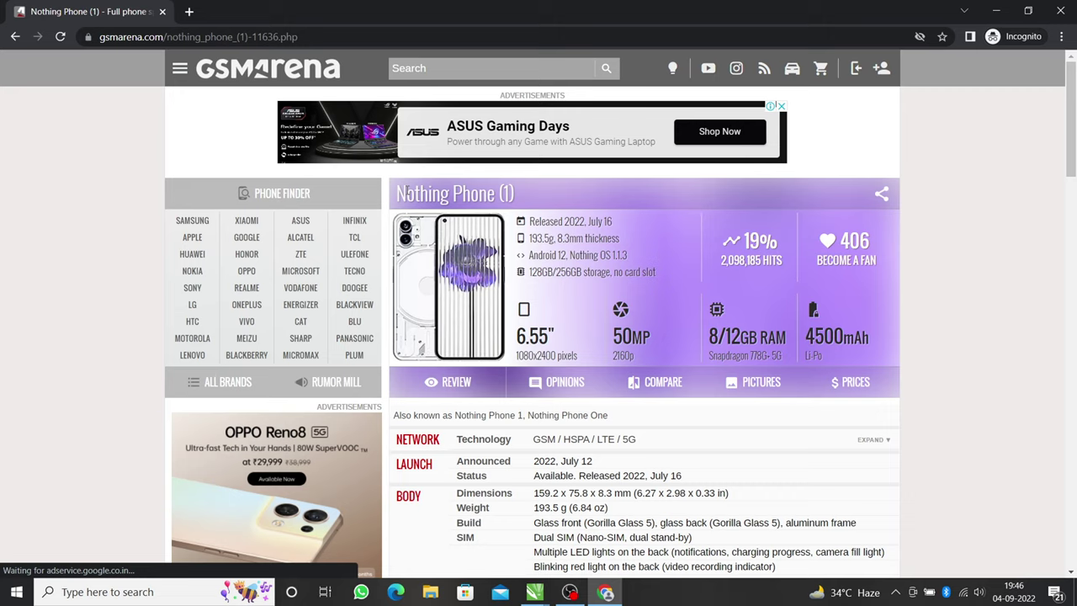
pyautogui.moveTo(509, 195); pyautogui.dragTo(437, 195)
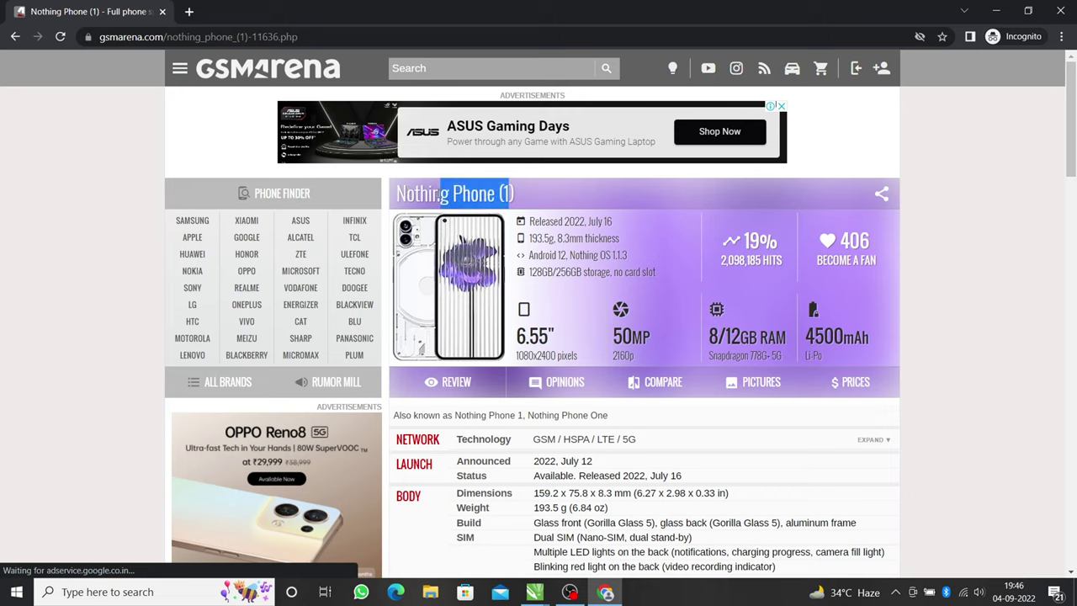
pyautogui.moveTo(439, 195); pyautogui.dragTo(394, 195)
pyautogui.hotkey('ctrl', 'c')
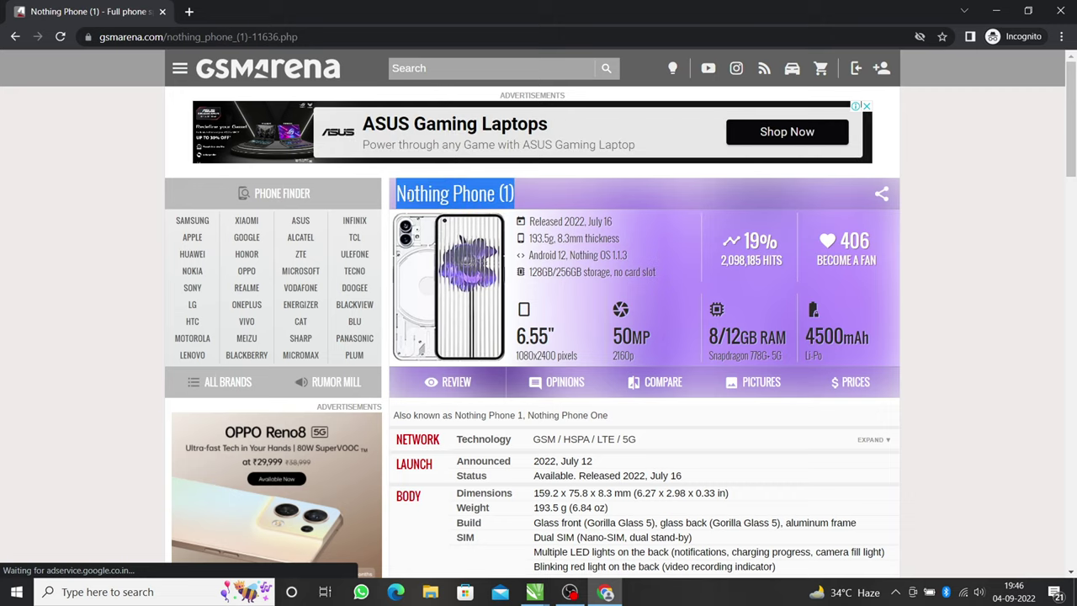
# Return to CorelDRAW and export the outline to Downloads as a PLT file named Nothing Phone (1)
pyautogui.hotkey('alt', 'Tab')
pyautogui.hotkey('ctrl', 'v')
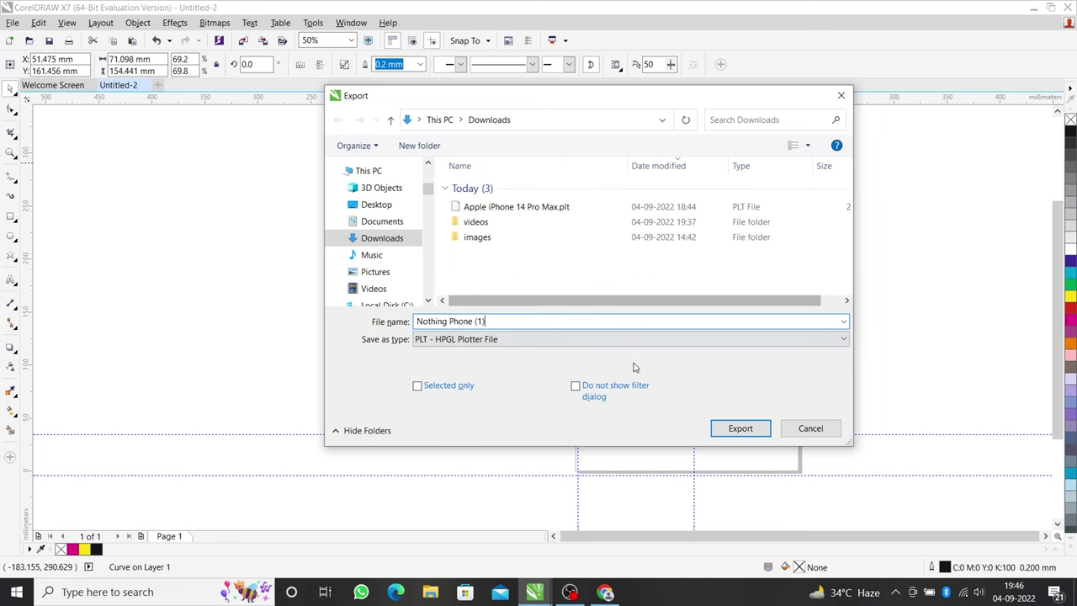
pyautogui.click(712, 428)
pyautogui.click(580, 406)
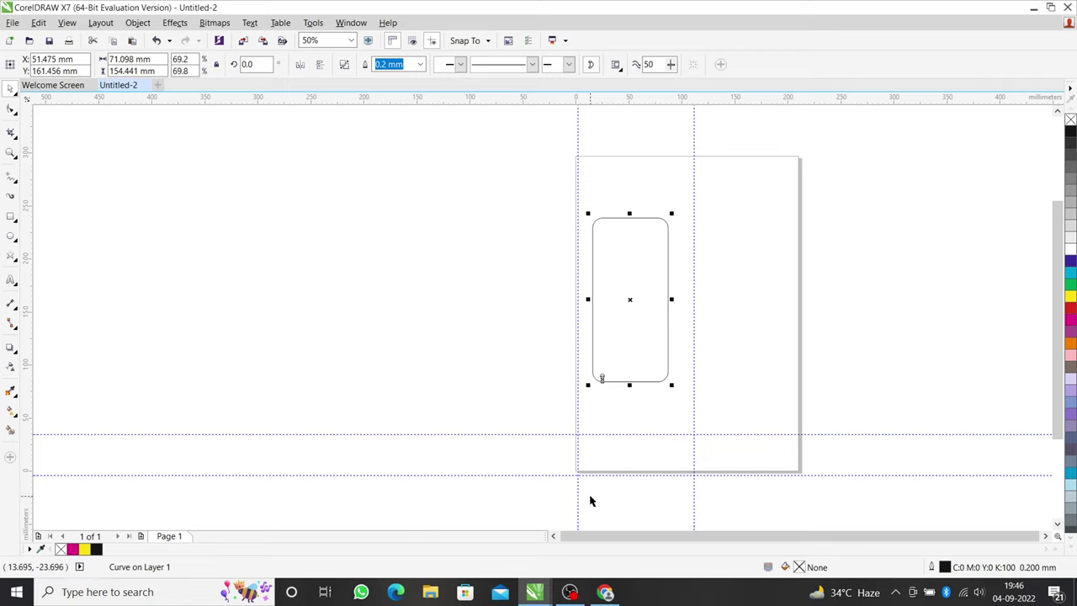
# Switch to the desktop, refresh it, and launch Lasermachine as administrator
pyautogui.moveTo(566, 598)
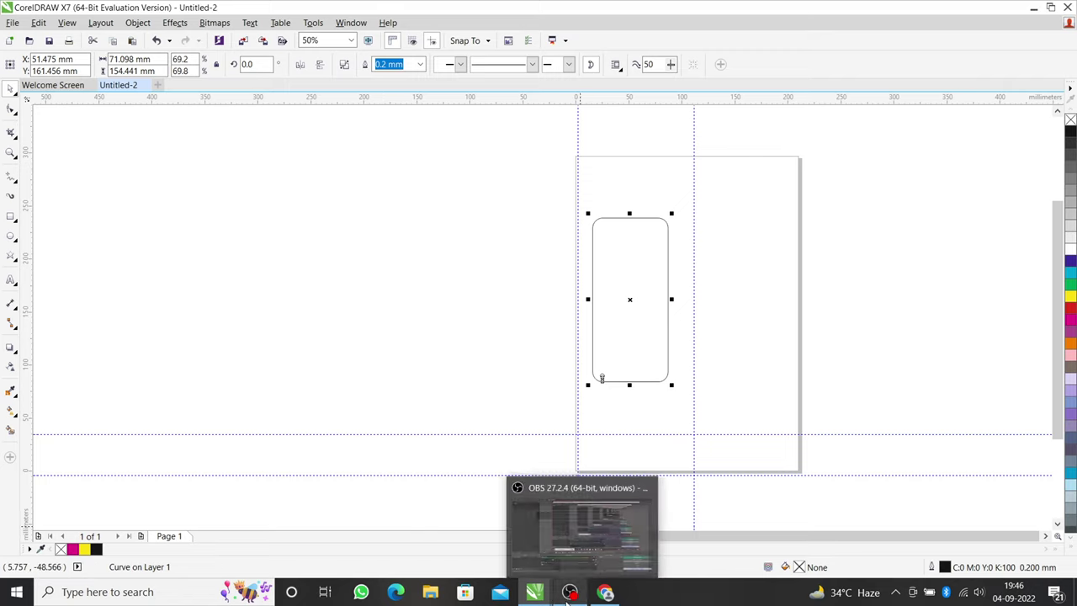
pyautogui.press('super+d')
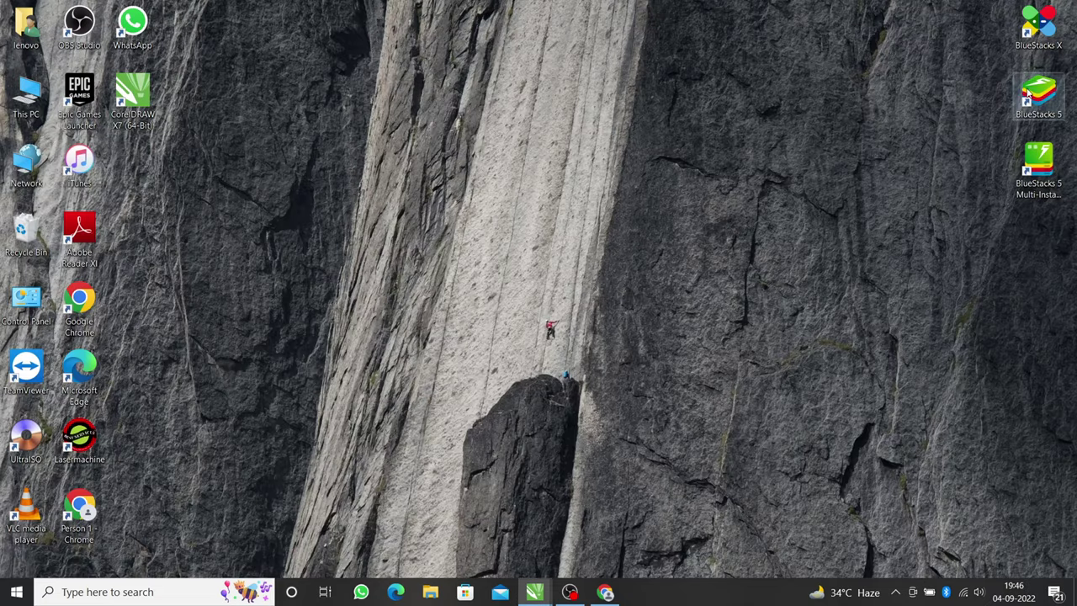
pyautogui.rightClick(412, 123)
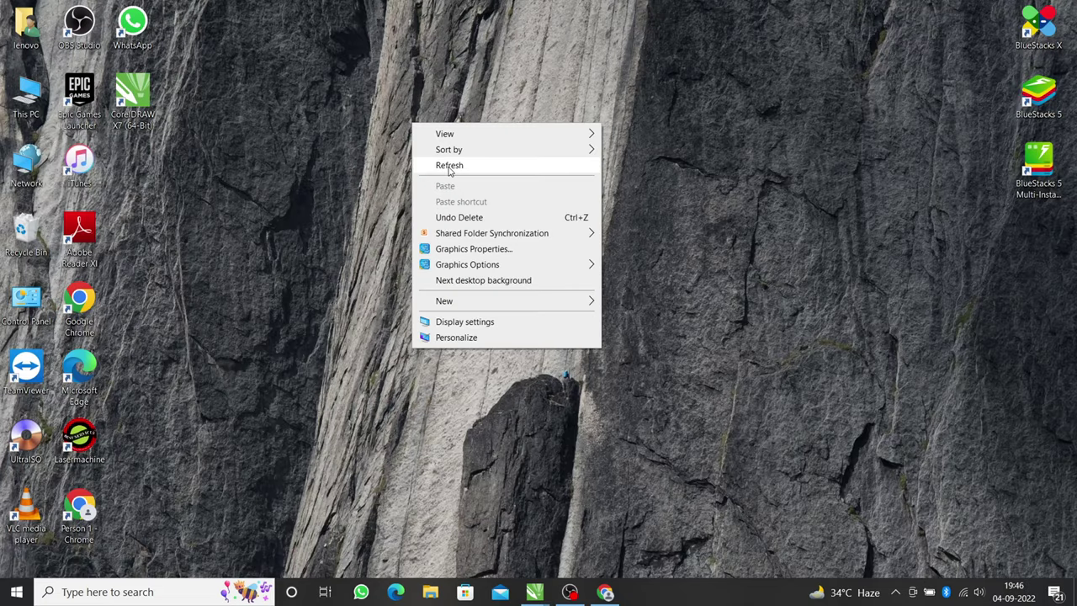
pyautogui.click(449, 168)
pyautogui.doubleClick(76, 440)
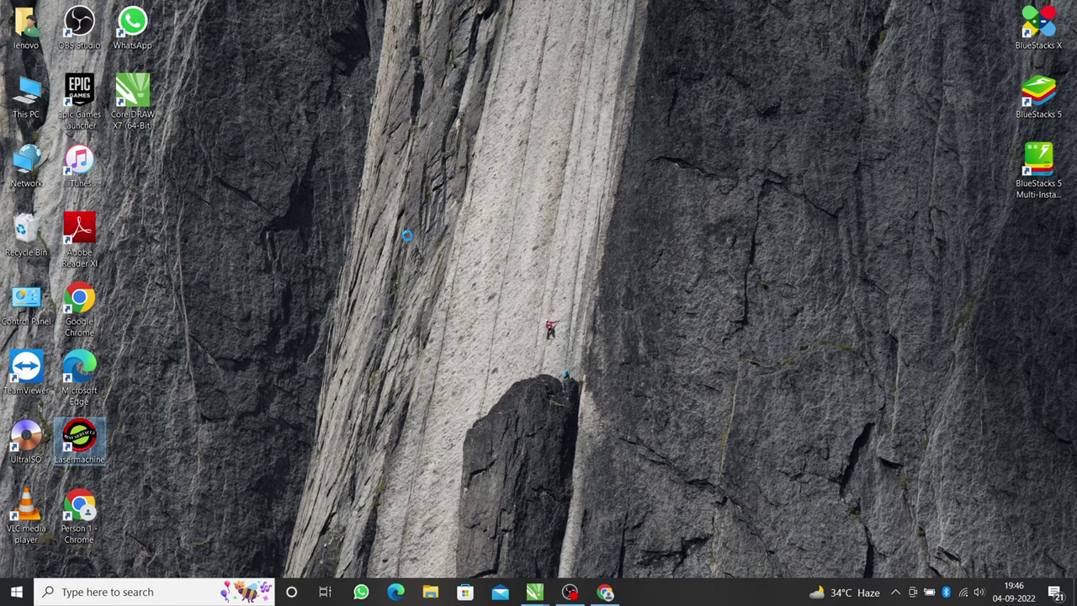
pyautogui.hotkey('shift', 'F10')
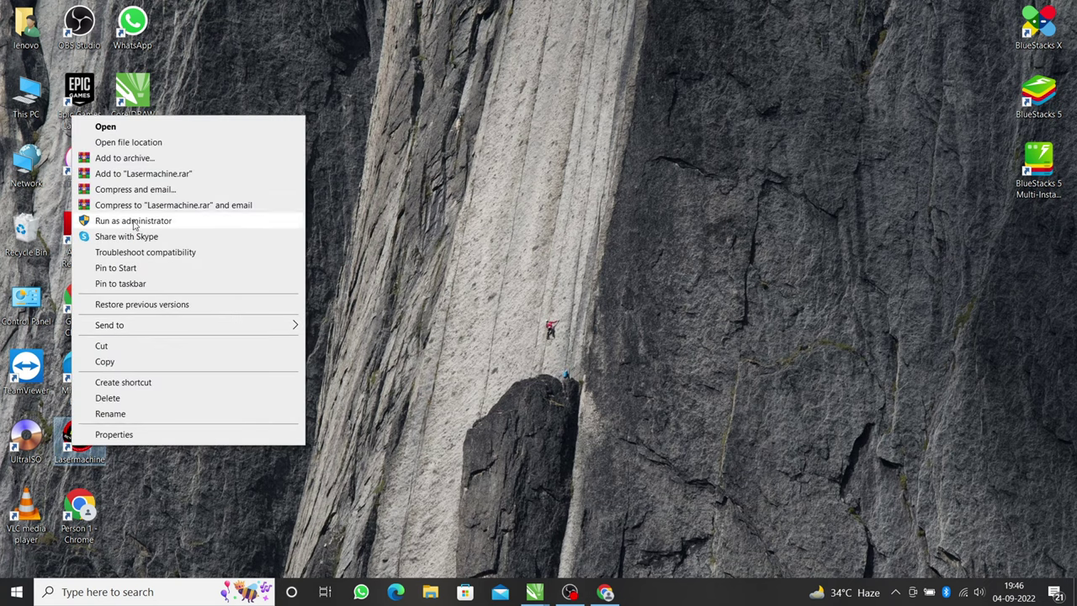
pyautogui.click(278, 220)
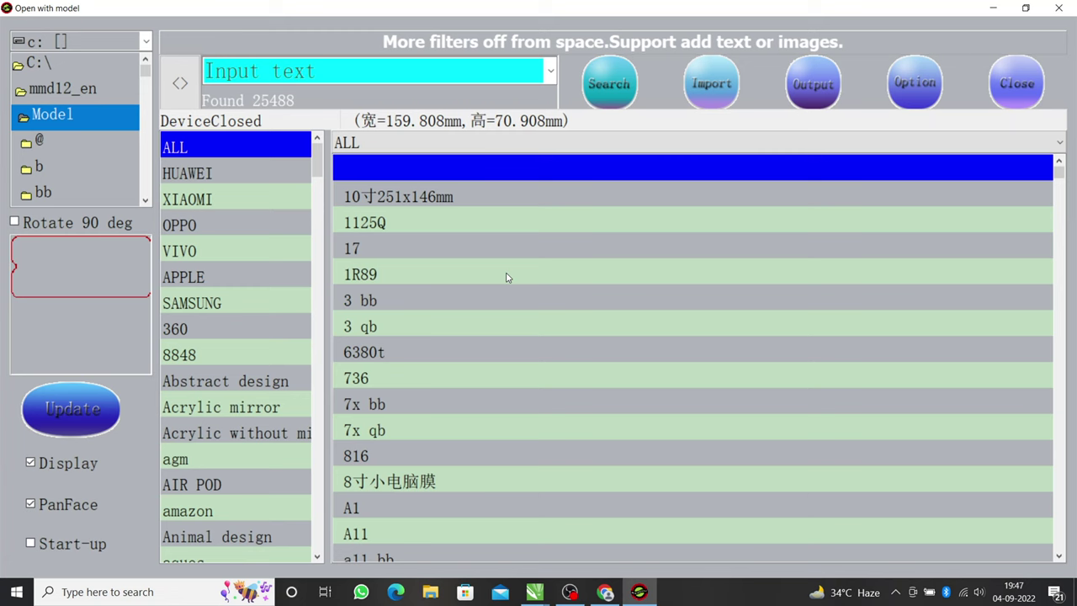
# Import the preselected library model into the Cutmachine workspace, dismiss the text and image dialog, and clear the model from the canvas
pyautogui.click(691, 106)
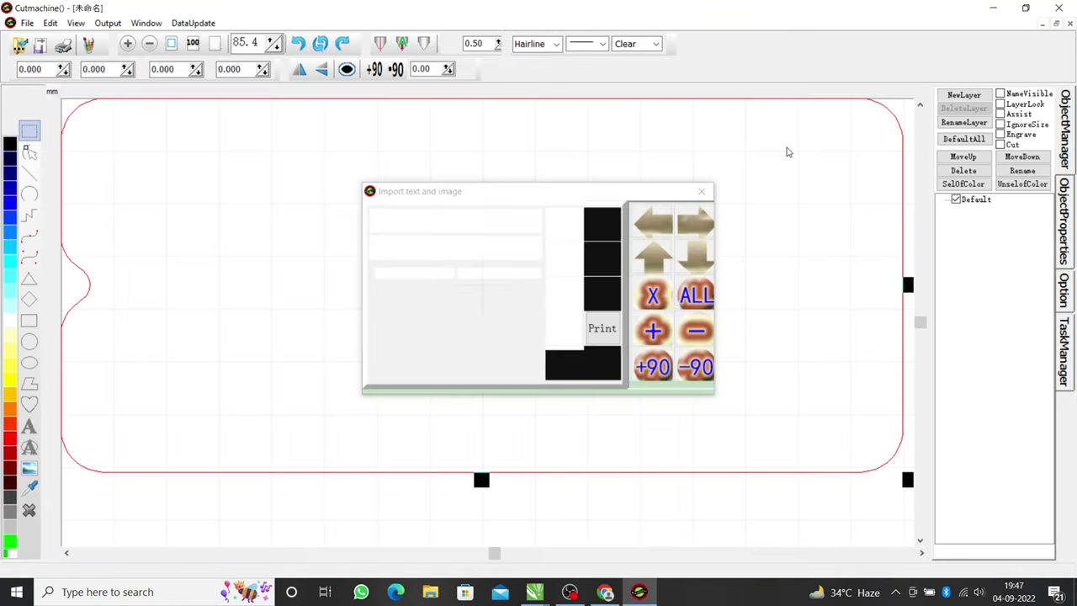
pyautogui.click(703, 187)
pyautogui.scroll(-4, 668, 202)
pyautogui.scroll(-1, 433, 209)
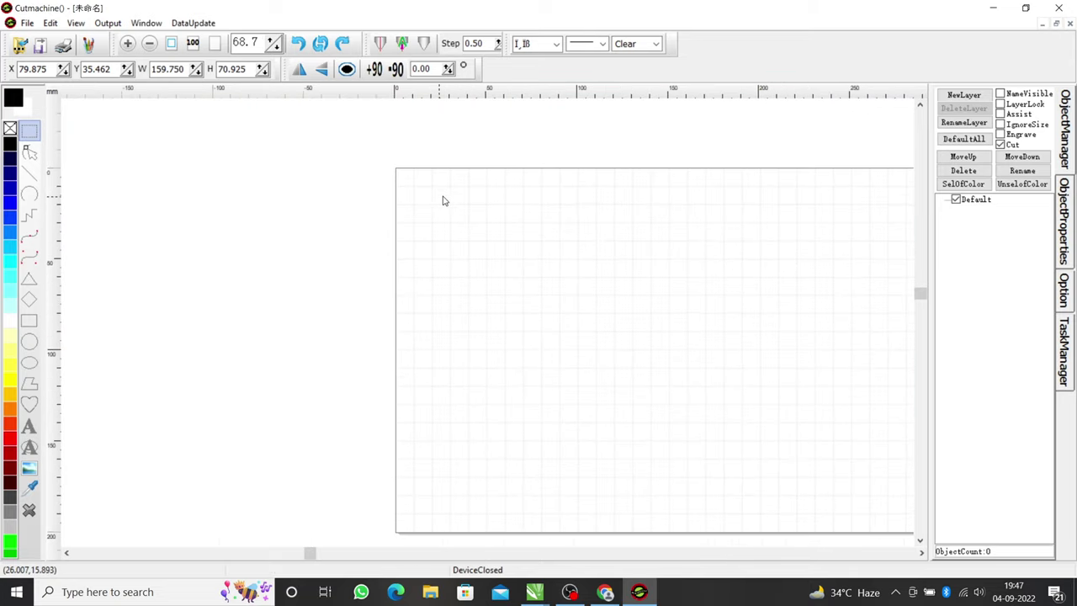
# Import Nothing Phone (1).plt from Downloads and cut the imported outline from the canvas
pyautogui.click(39, 47)
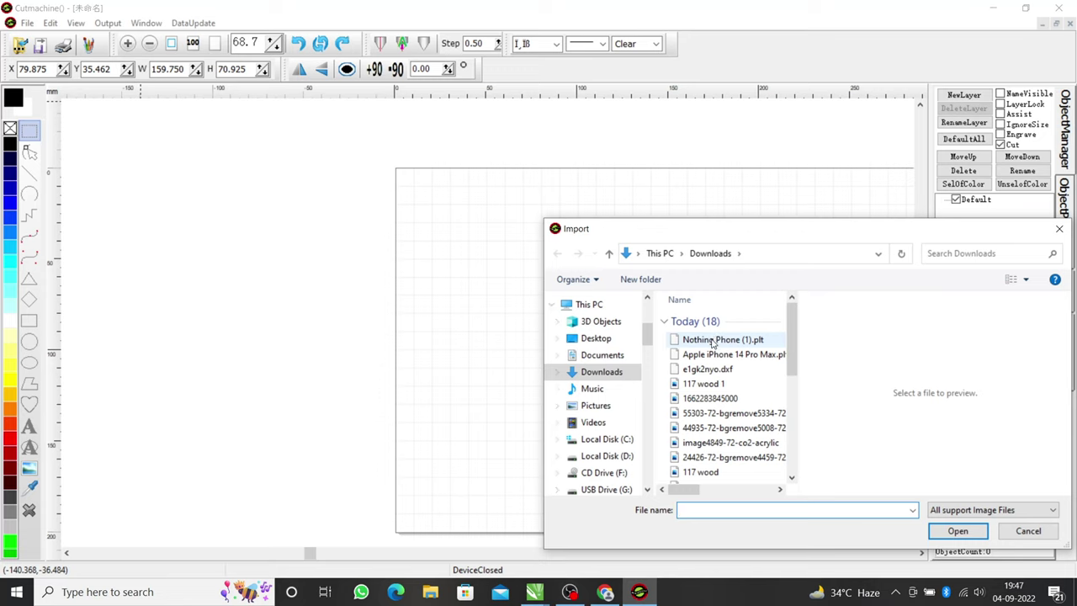
pyautogui.doubleClick(712, 342)
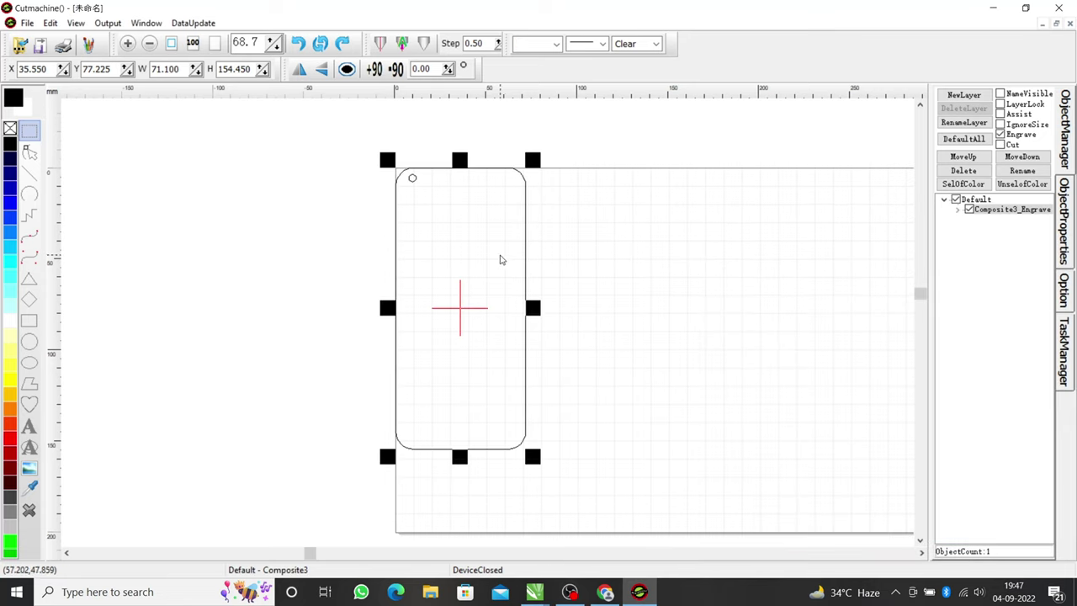
pyautogui.press('Delete')
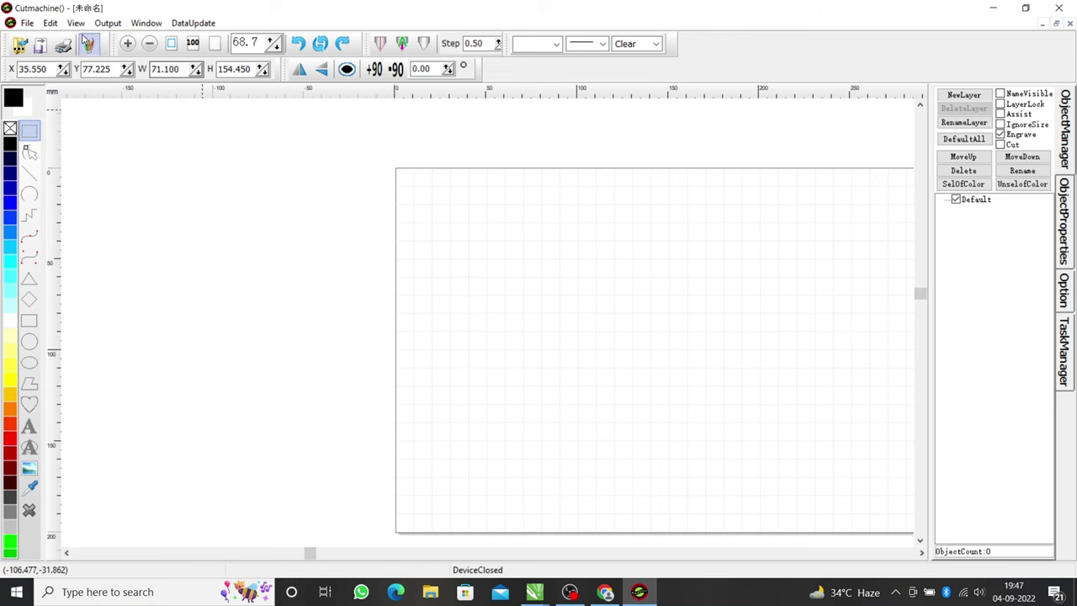
# Search the model library for "nothi", import the Nothing phone 1 front model, and dismiss the text and image dialog
pyautogui.click(20, 43)
pyautogui.click(413, 76)
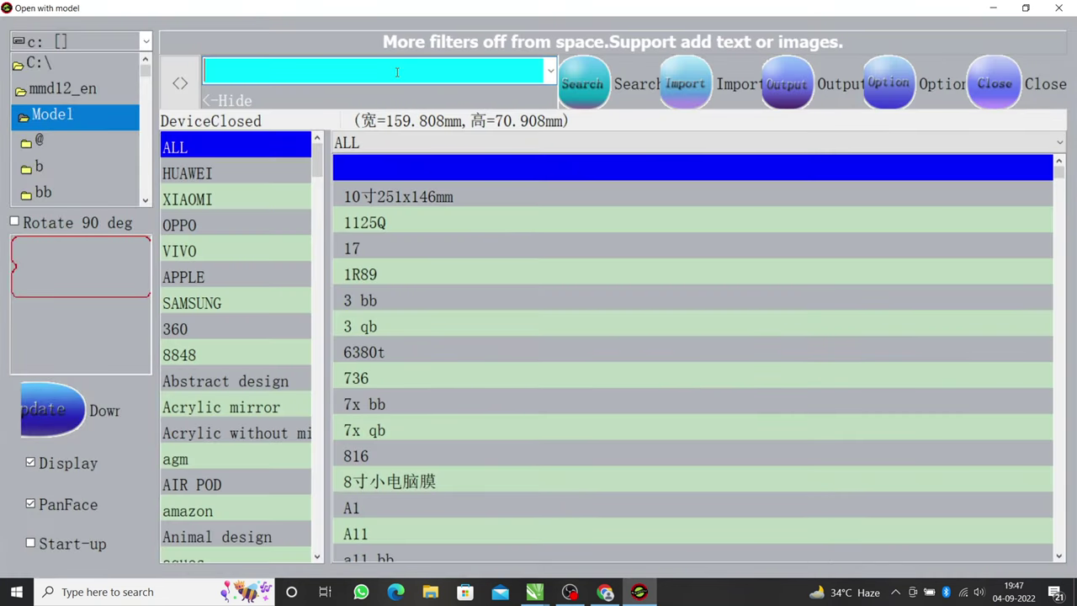
pyautogui.write('n')
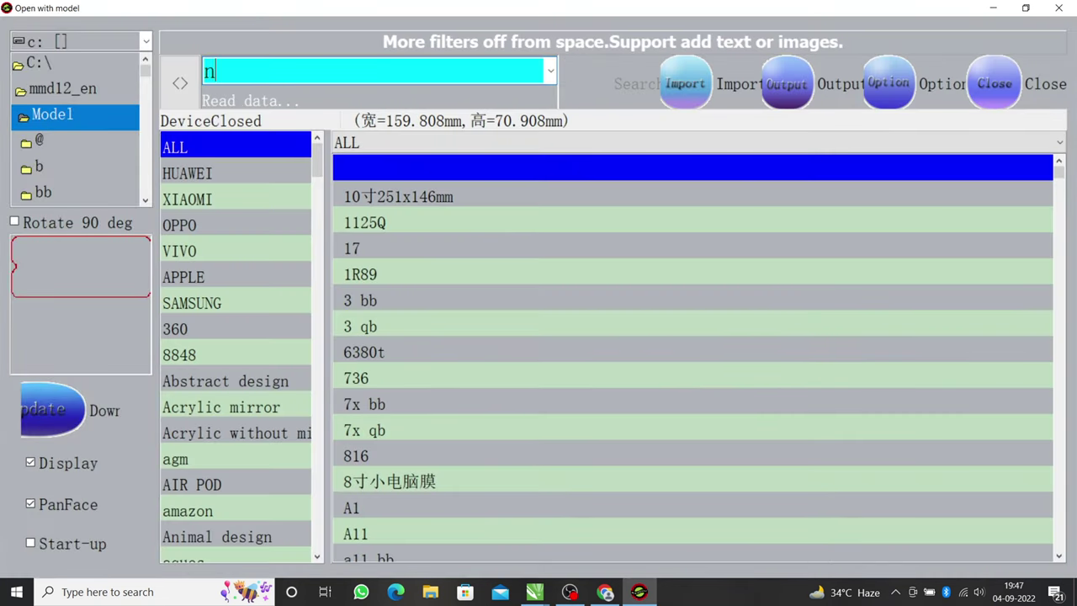
pyautogui.write('othi')
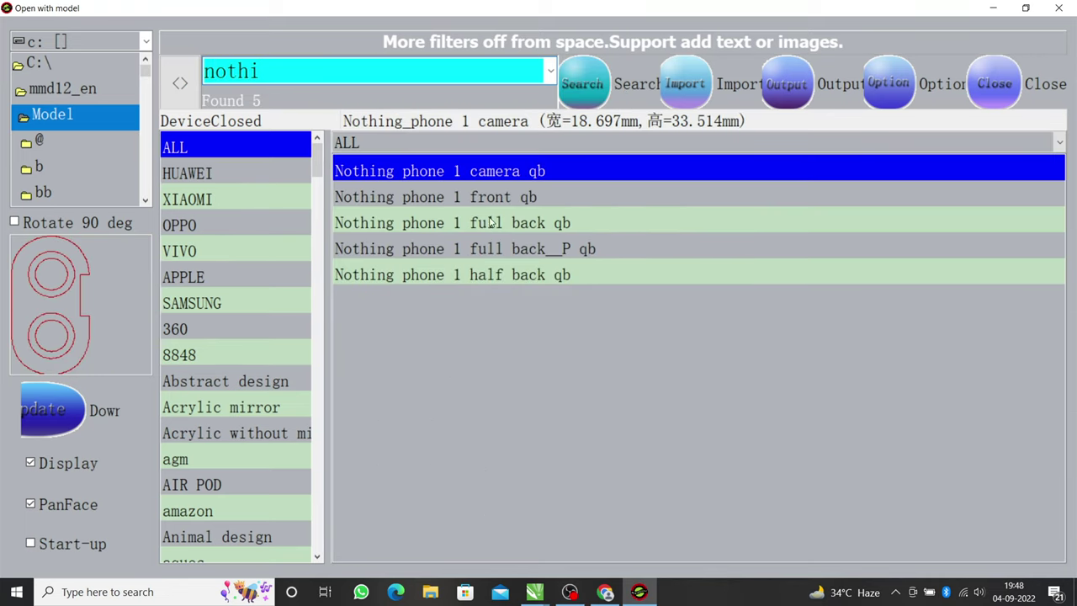
pyautogui.click(508, 197)
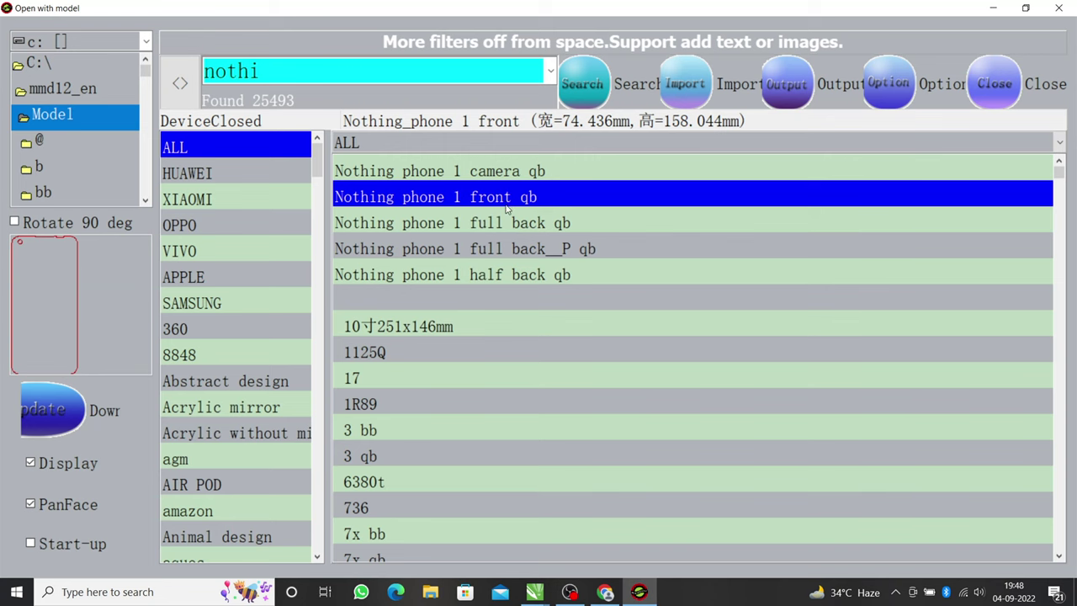
pyautogui.click(678, 88)
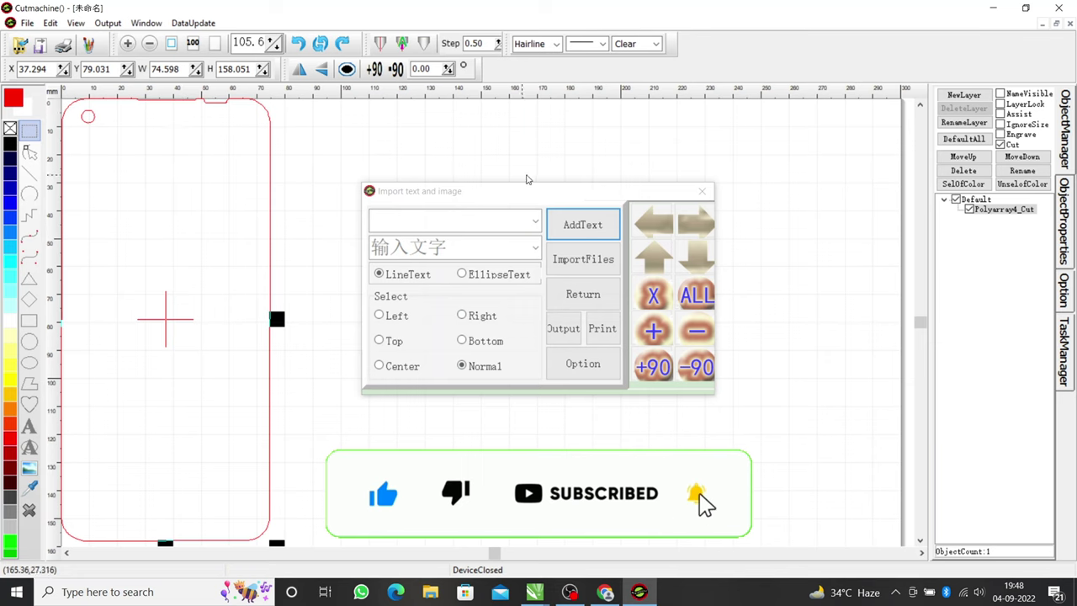
pyautogui.click(702, 191)
# Put the traced outline back on the canvas and move it beside the red library model, centred near X 119, Y 80 mm, for comparison
pyautogui.click(580, 199)
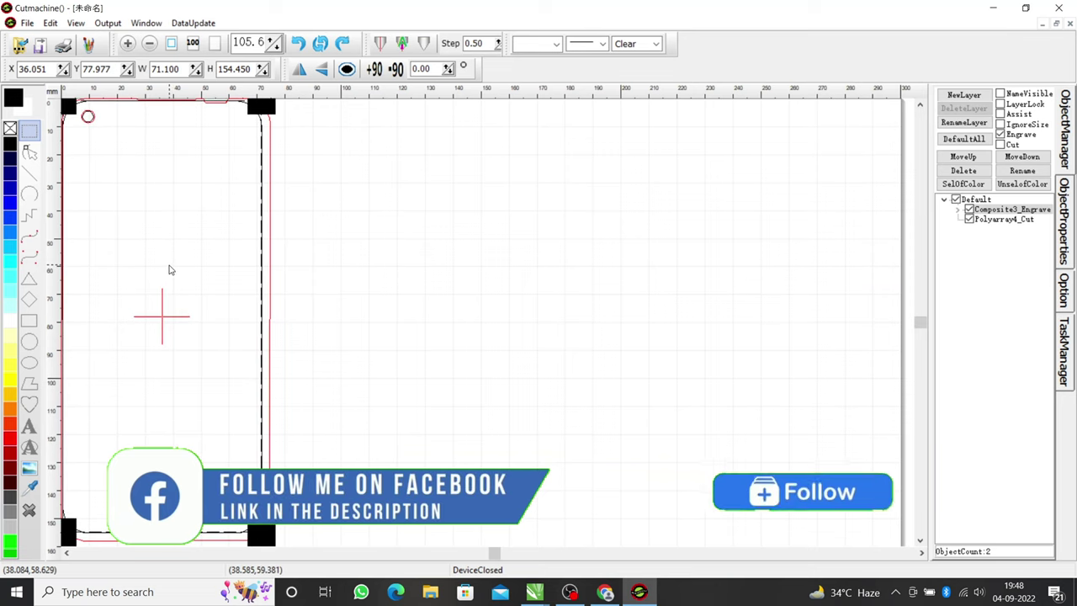
pyautogui.click(315, 241)
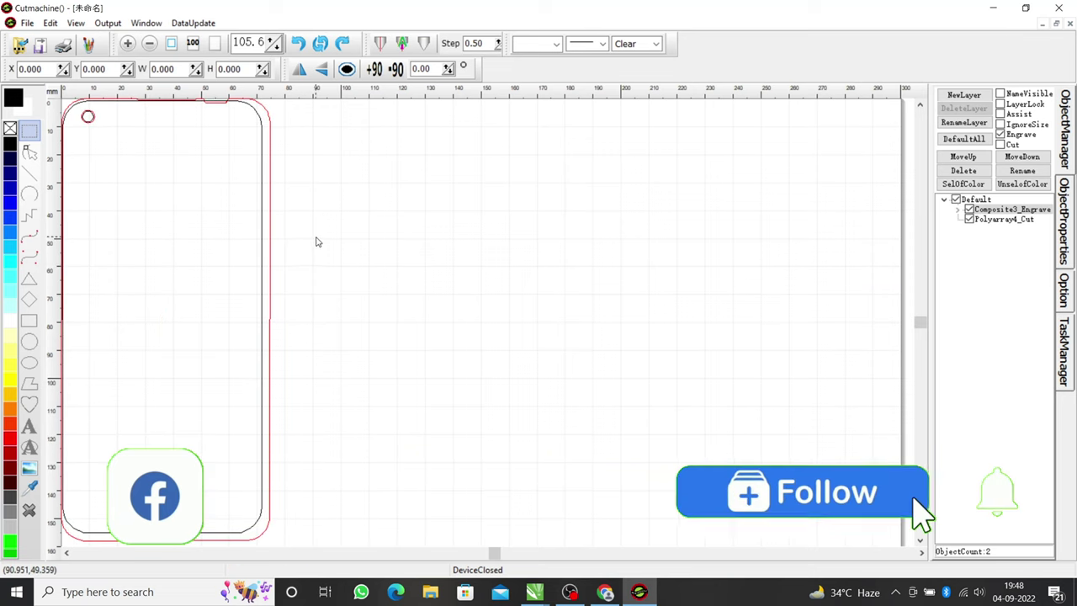
pyautogui.scroll(-6, 318, 243)
pyautogui.scroll(3, 221, 233)
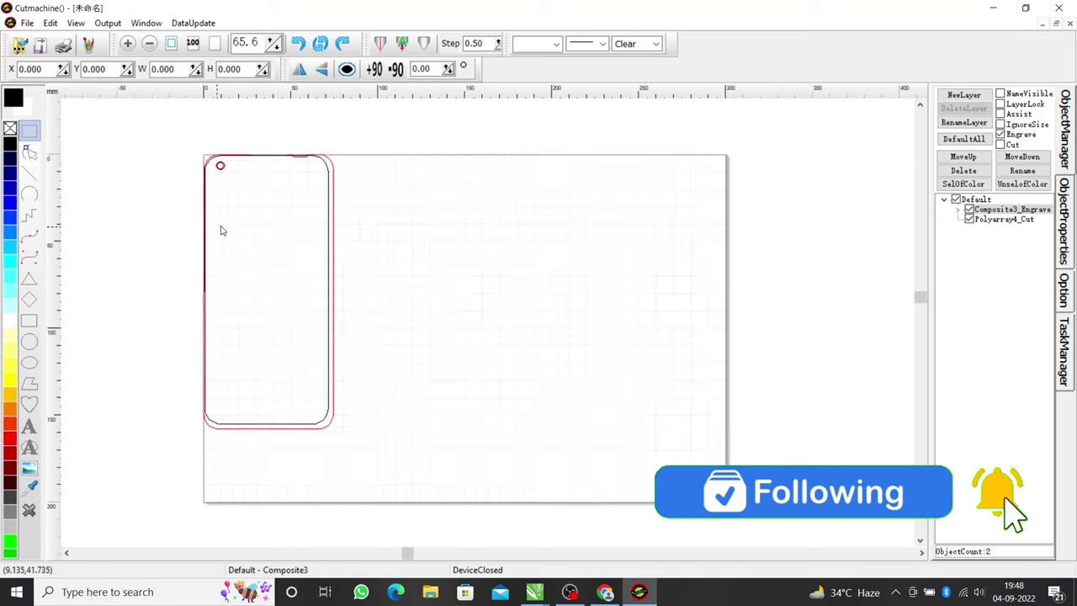
pyautogui.click(274, 211)
pyautogui.moveTo(274, 211); pyautogui.dragTo(425, 216)
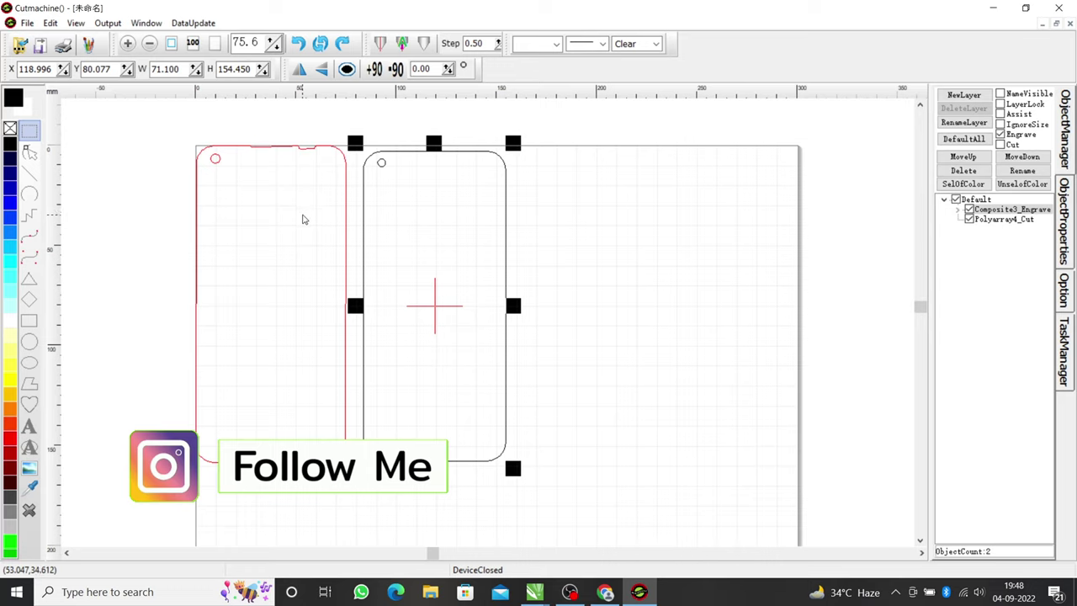
pyautogui.click(328, 221)
pyautogui.click(395, 220)
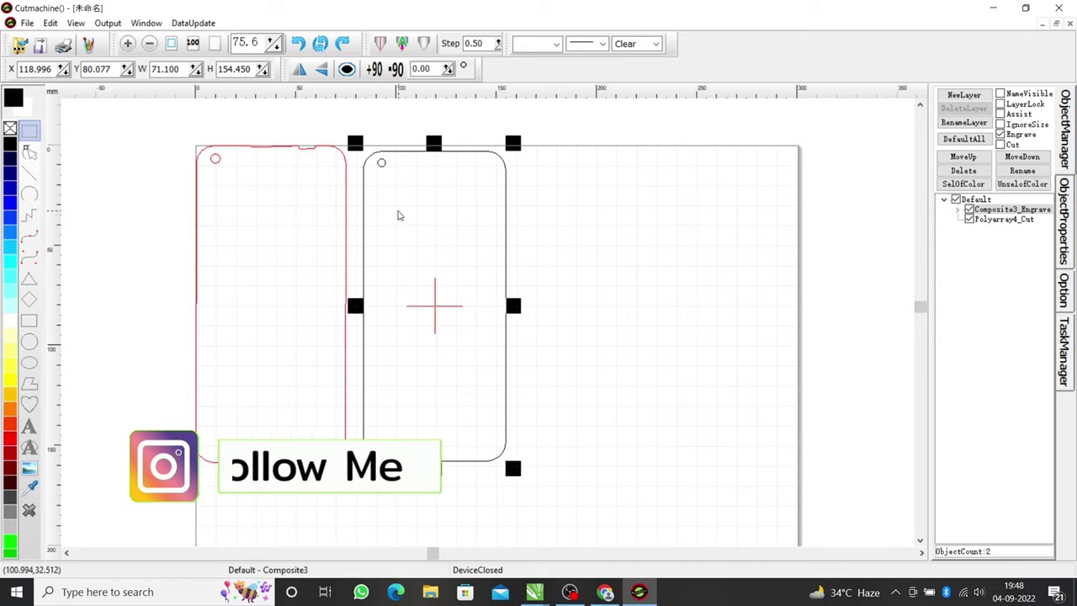
pyautogui.click(308, 196)
pyautogui.click(385, 192)
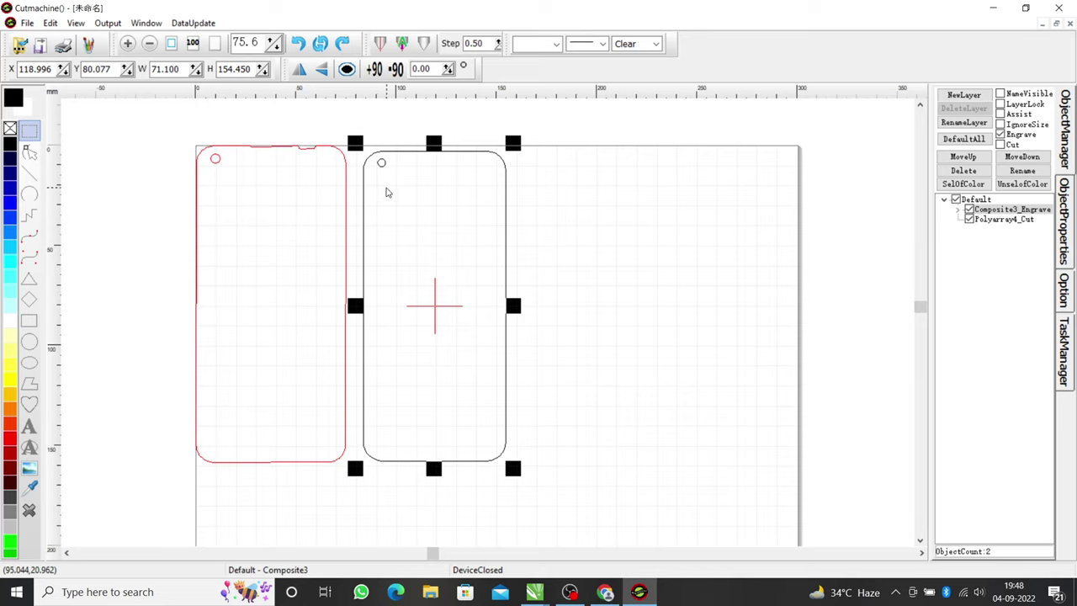
# Reopen the model library and preview the Nothing phone 1 half back, full back and full back__P models
pyautogui.click(224, 182)
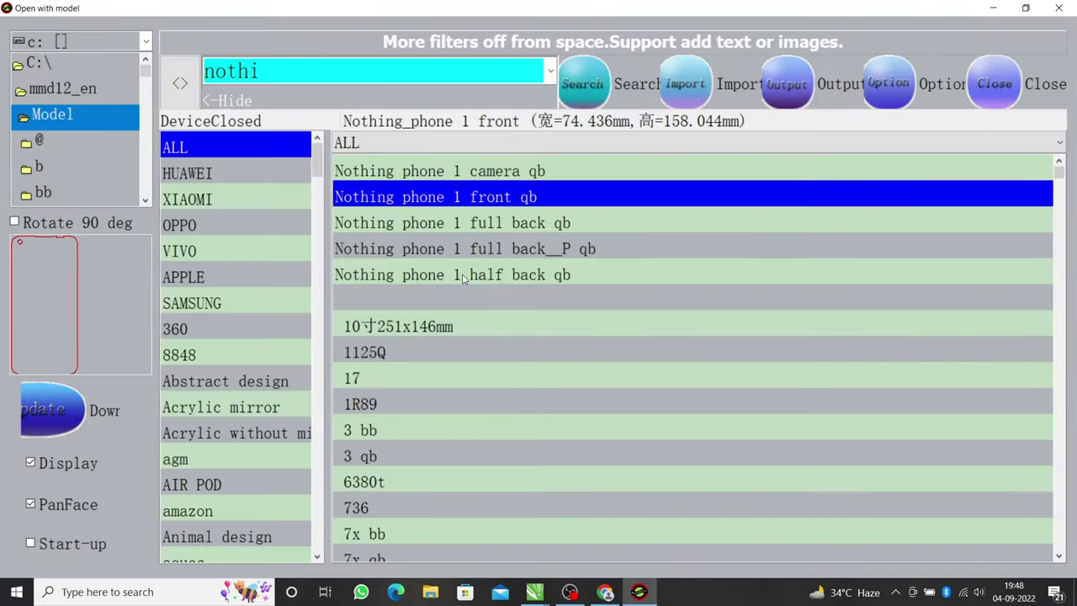
pyautogui.click(461, 277)
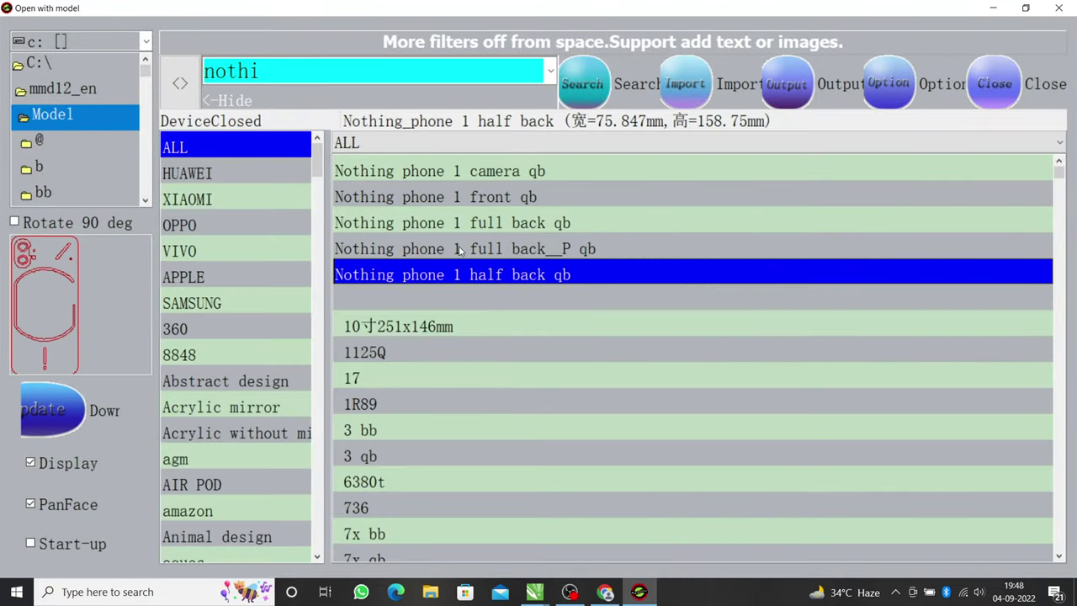
pyautogui.click(461, 250)
pyautogui.click(462, 227)
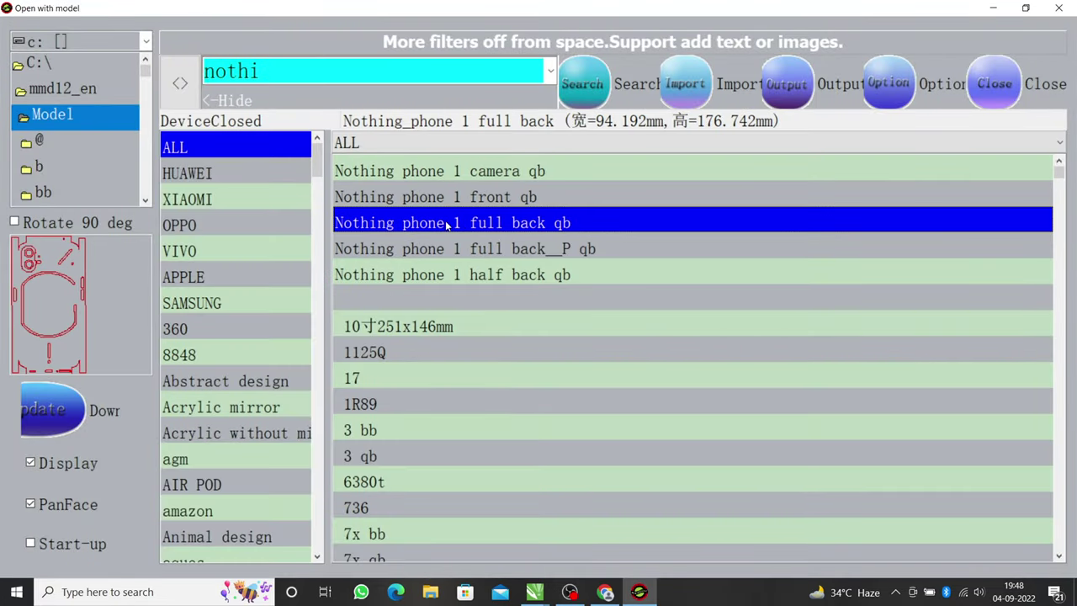
pyautogui.click(452, 206)
pyautogui.click(457, 248)
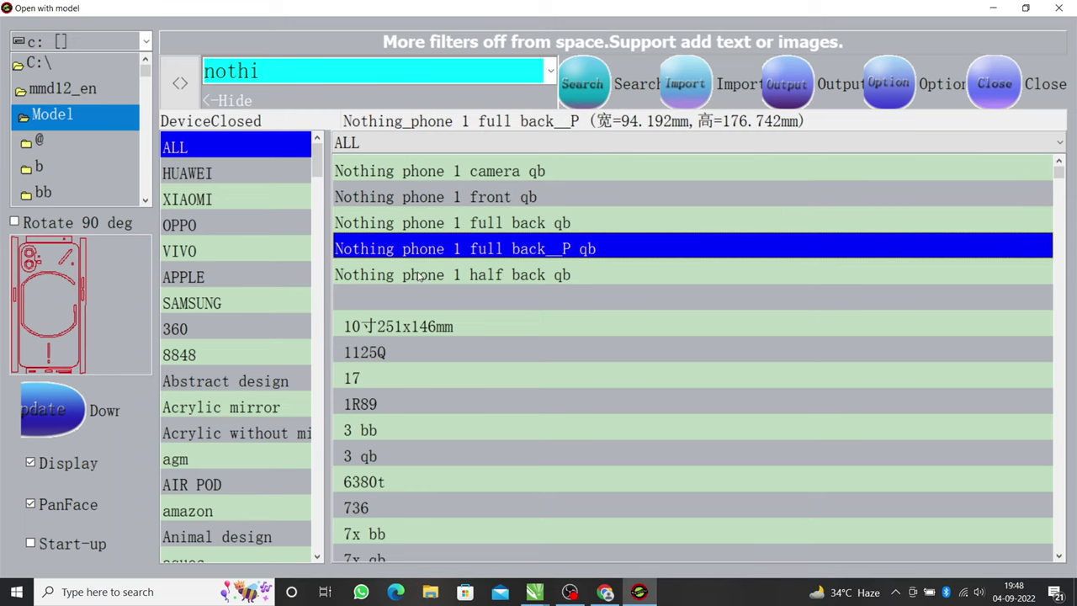
pyautogui.click(444, 278)
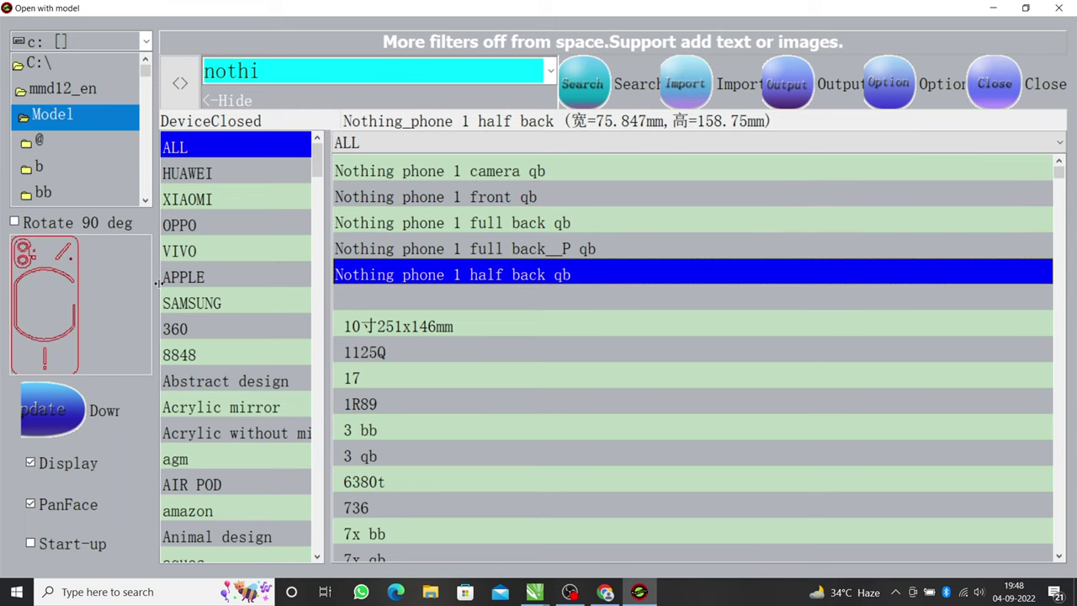
# Preview the full back, full back__P and half back models of the Nothing phone 1 again to compare their outlines
pyautogui.click(436, 223)
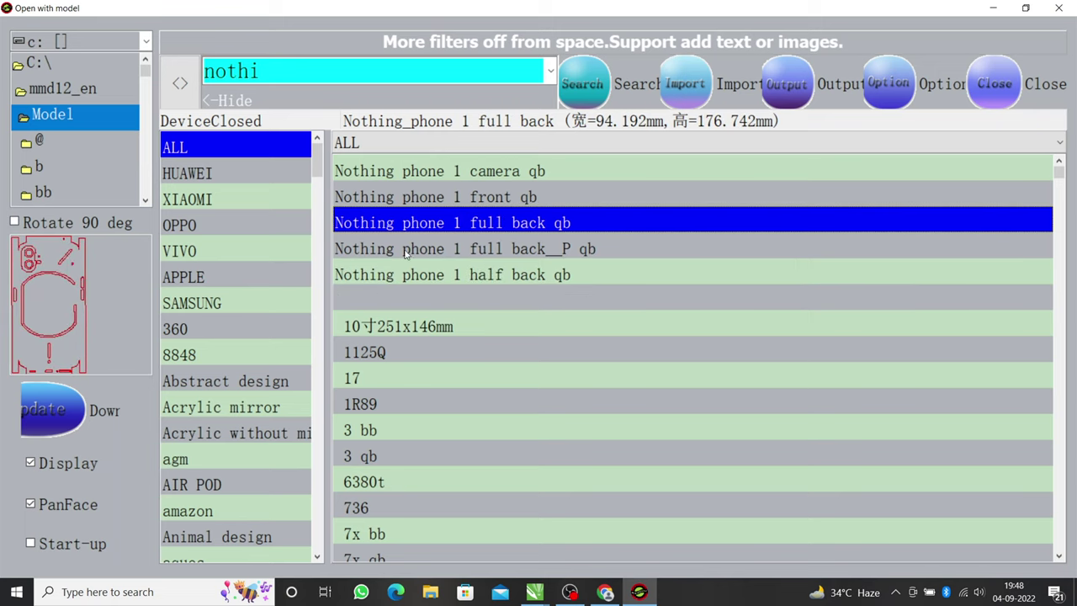
pyautogui.click(405, 252)
pyautogui.click(414, 269)
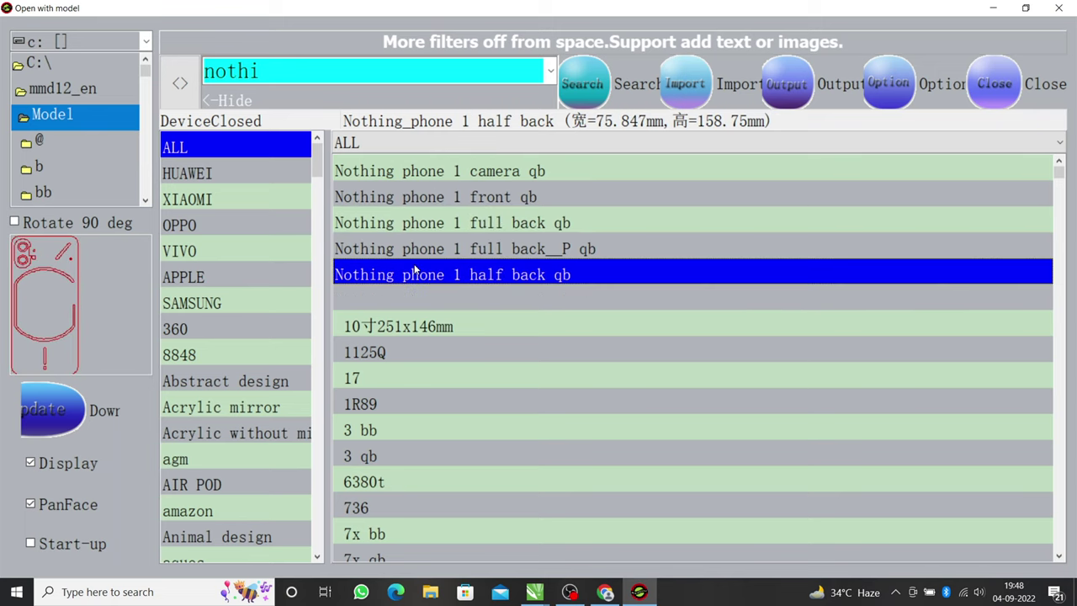
pyautogui.click(448, 231)
pyautogui.click(481, 250)
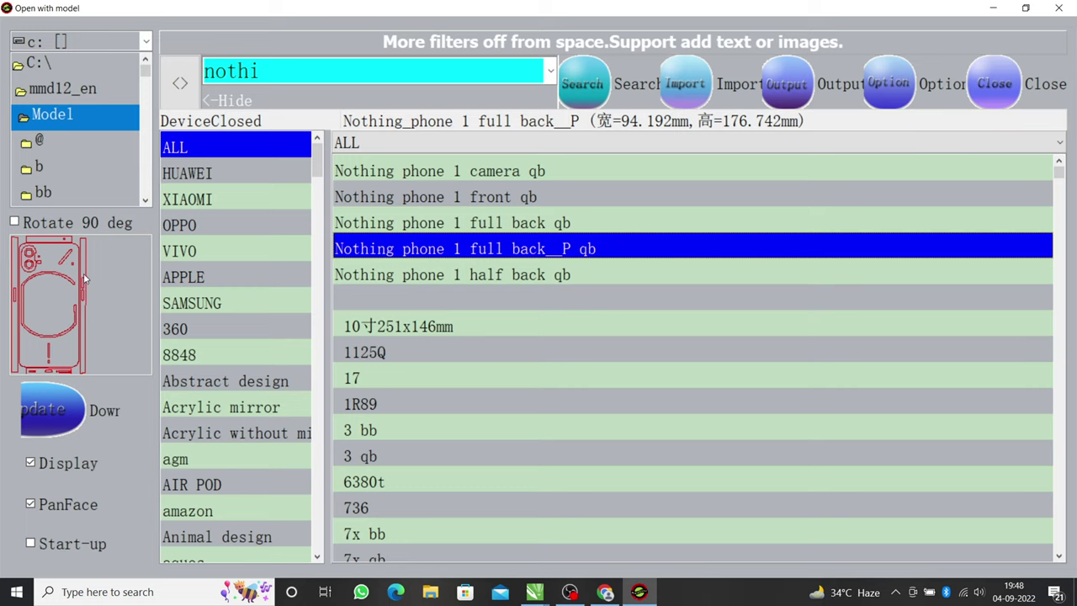
pyautogui.click(456, 222)
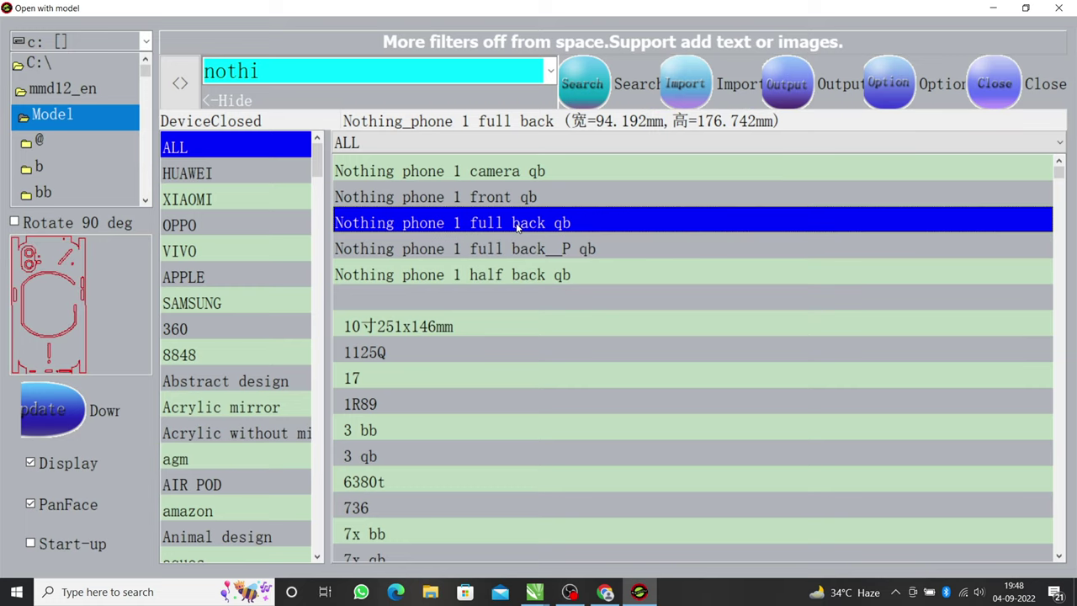
# Preview the Nothing phone 1 camera and front models, import the front model, and dismiss the text and image dialog
pyautogui.click(497, 192)
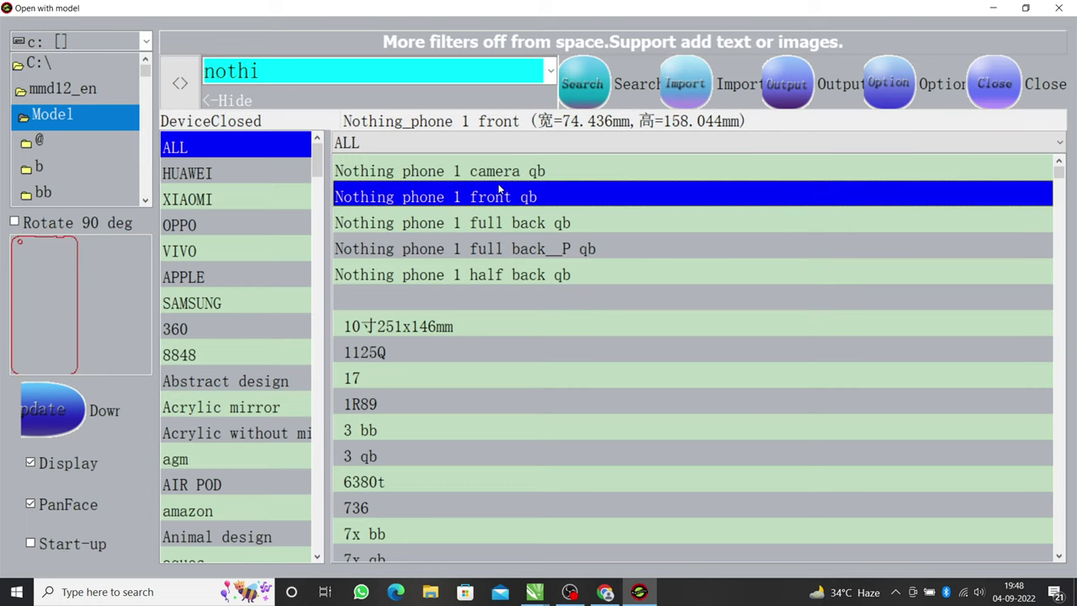
pyautogui.click(507, 177)
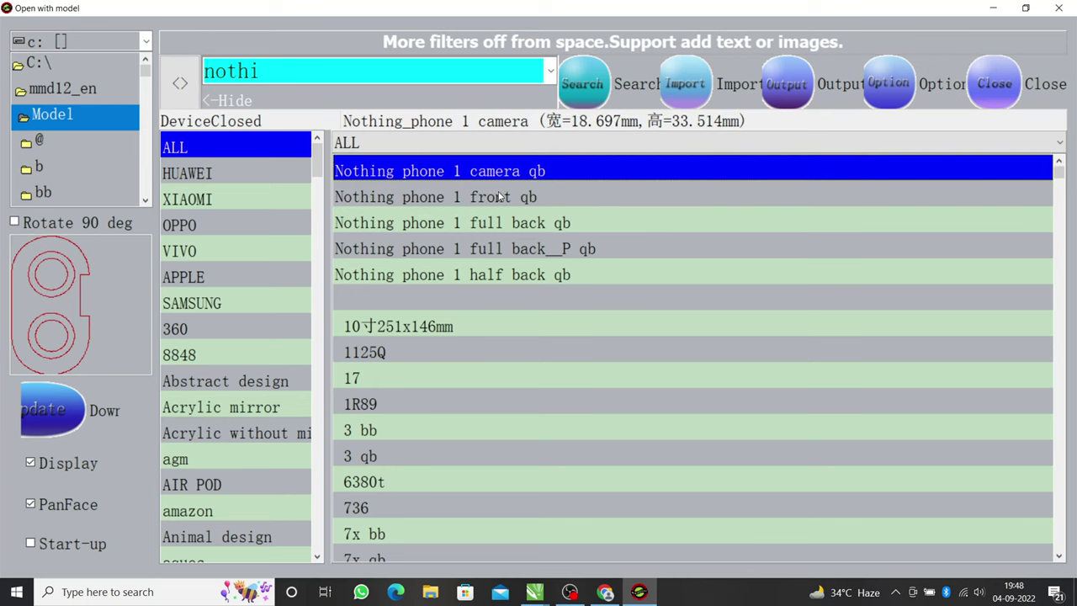
pyautogui.click(505, 194)
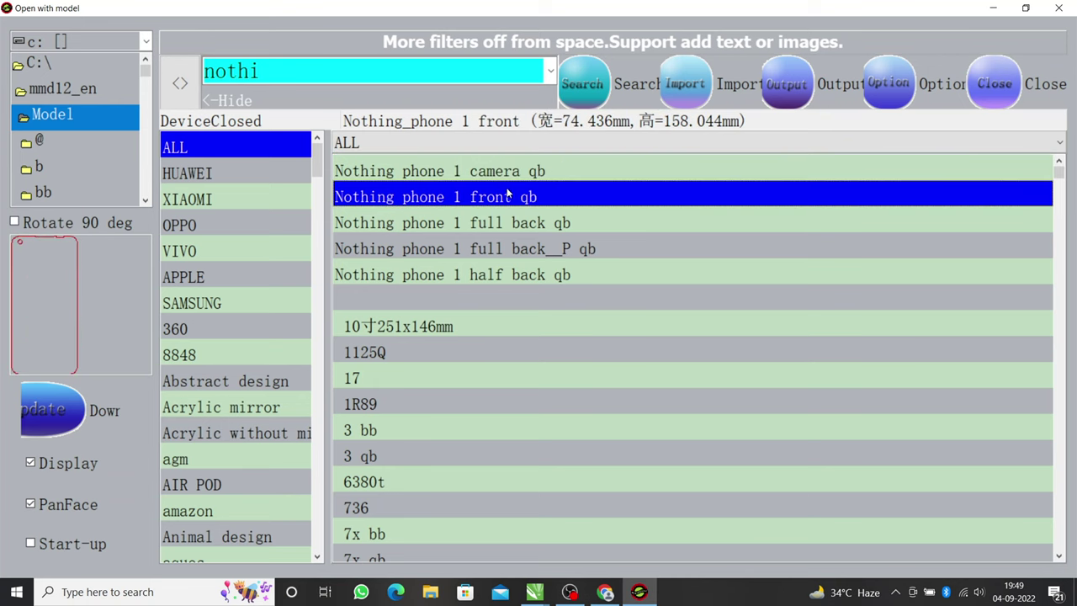
pyautogui.click(683, 91)
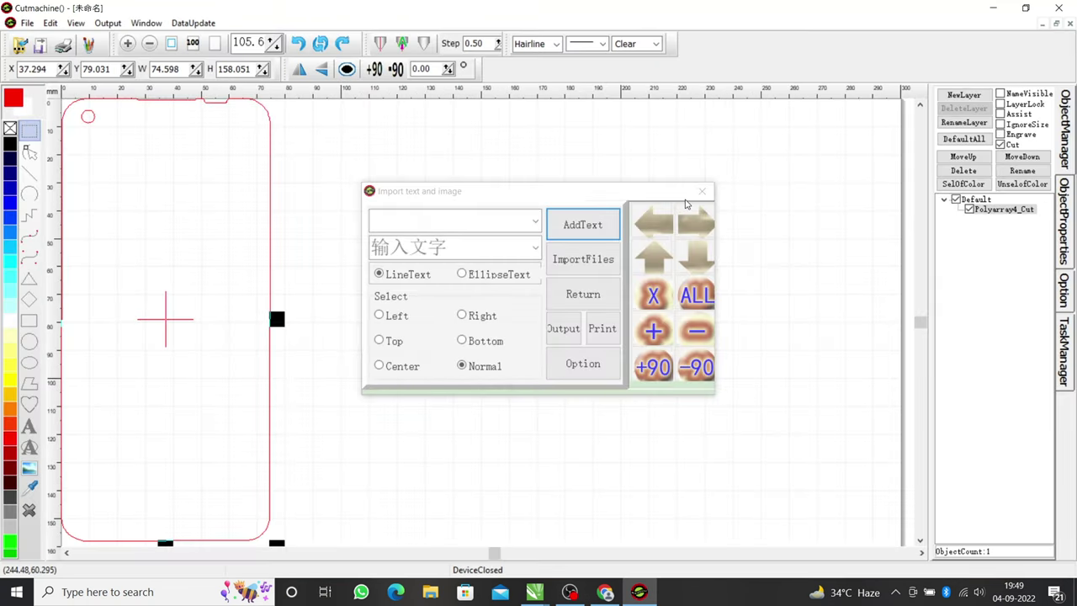
pyautogui.click(701, 192)
# Put the traced outline back on the canvas and move it beside the red front model, centred near X 127, Y 82 mm
pyautogui.click(286, 260)
pyautogui.click(209, 269)
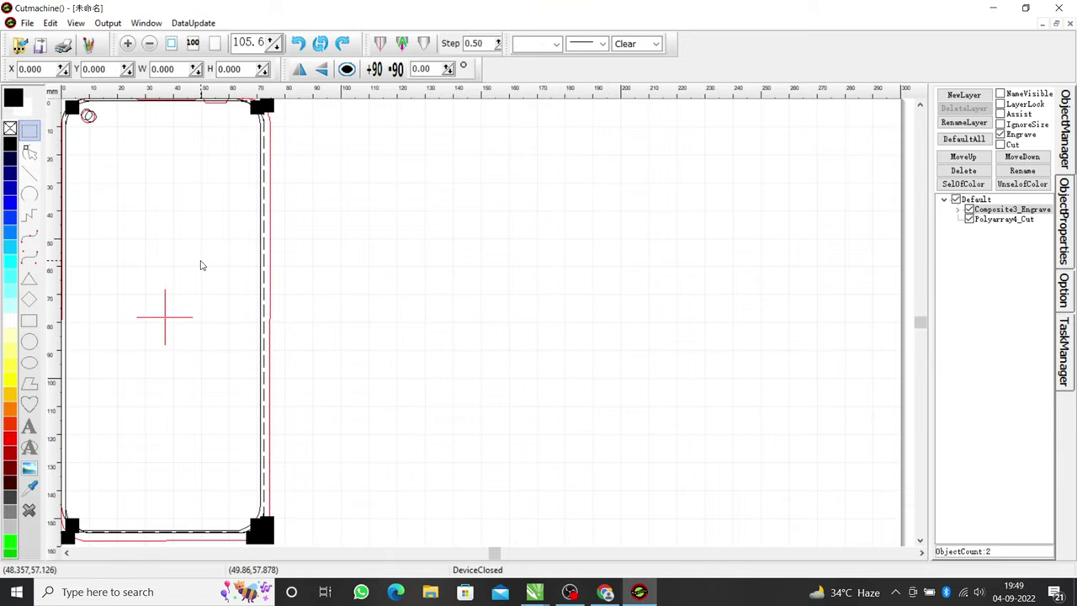
pyautogui.click(339, 238)
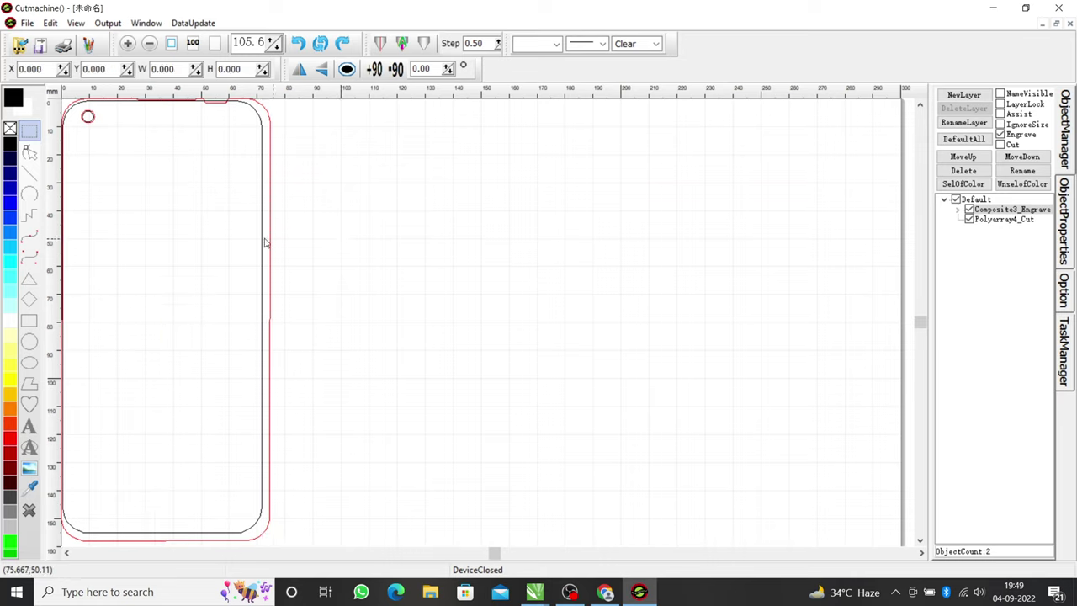
pyautogui.scroll(-2, 338, 265)
pyautogui.scroll(-1, 337, 266)
pyautogui.moveTo(274, 270); pyautogui.dragTo(350, 277)
pyautogui.click(452, 259)
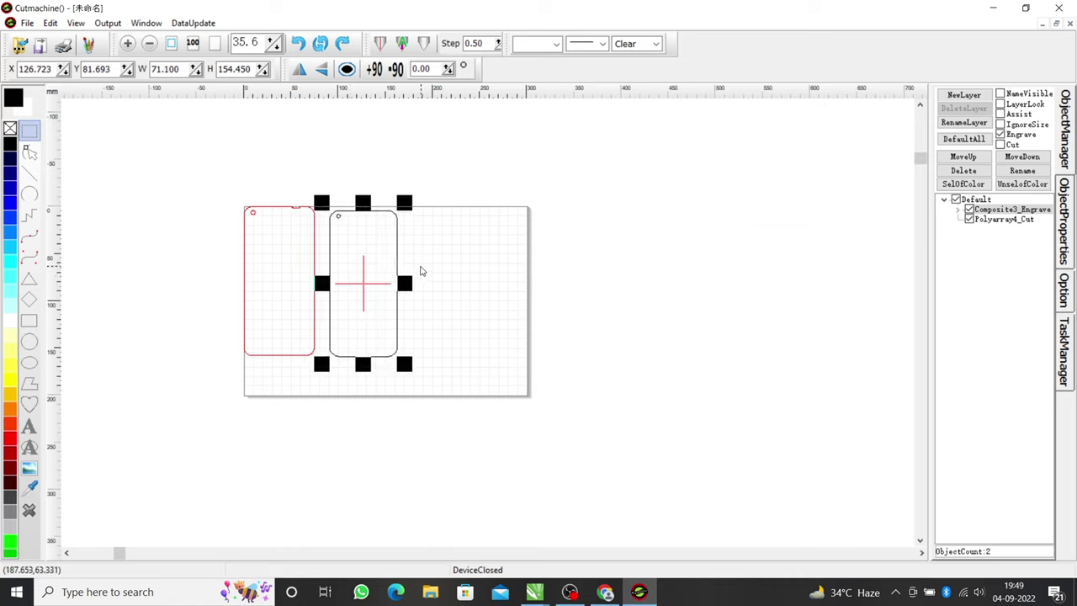
pyautogui.click(421, 271)
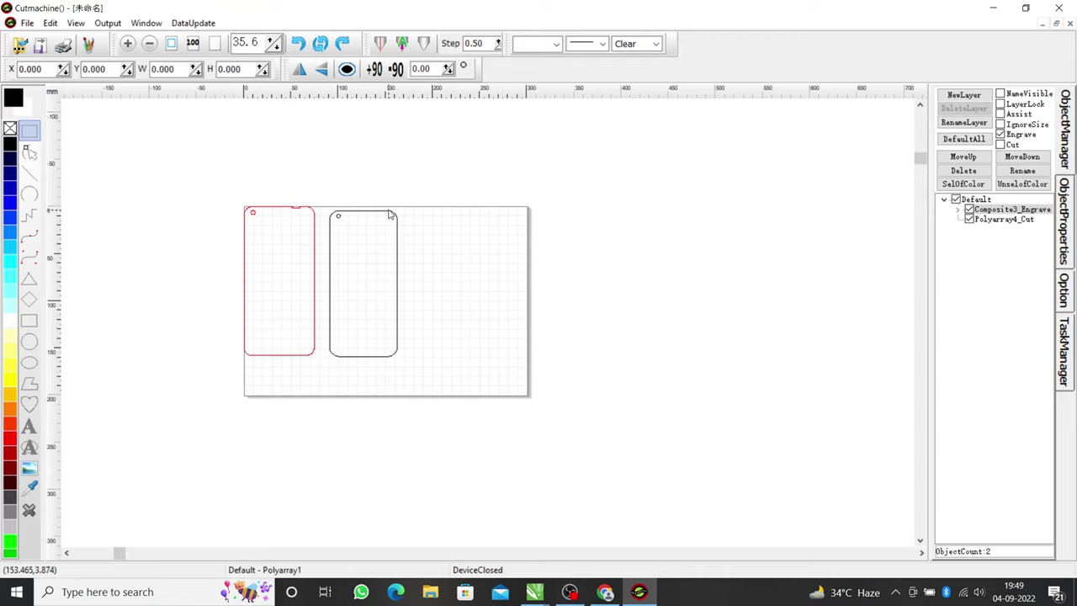
pyautogui.moveTo(319, 202); pyautogui.dragTo(435, 377)
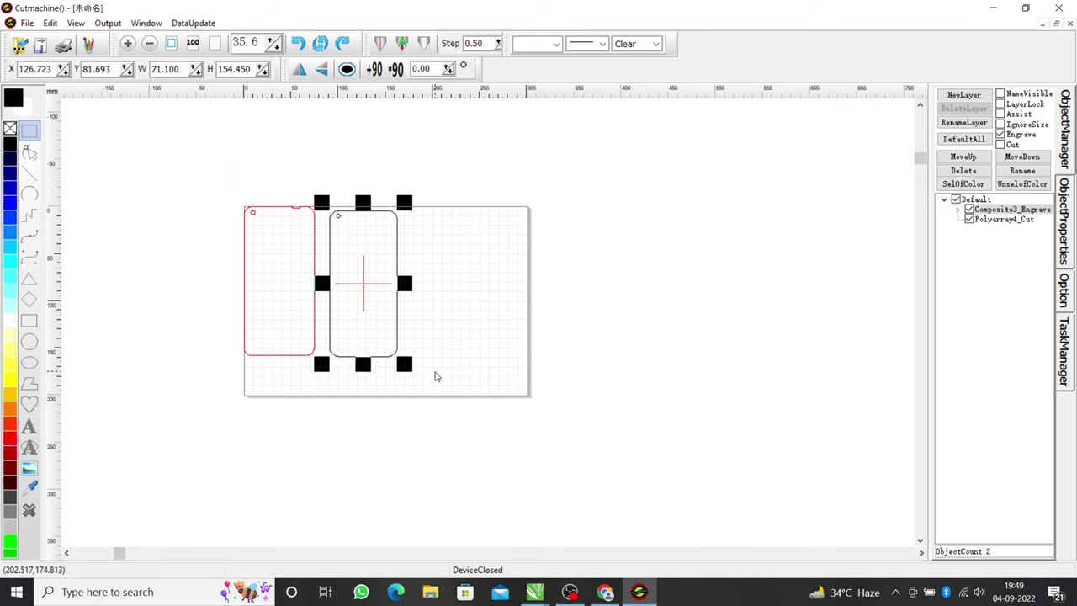
pyautogui.click(99, 142)
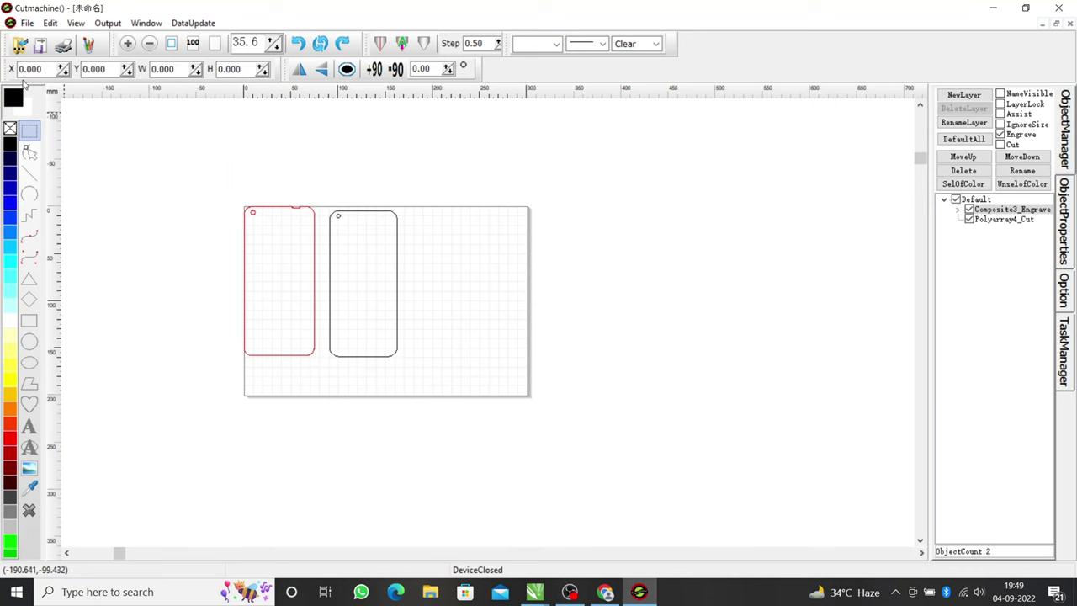
# Import the Nothing phone 1 front model from the model library again and dismiss the text and image dialog
pyautogui.click(20, 44)
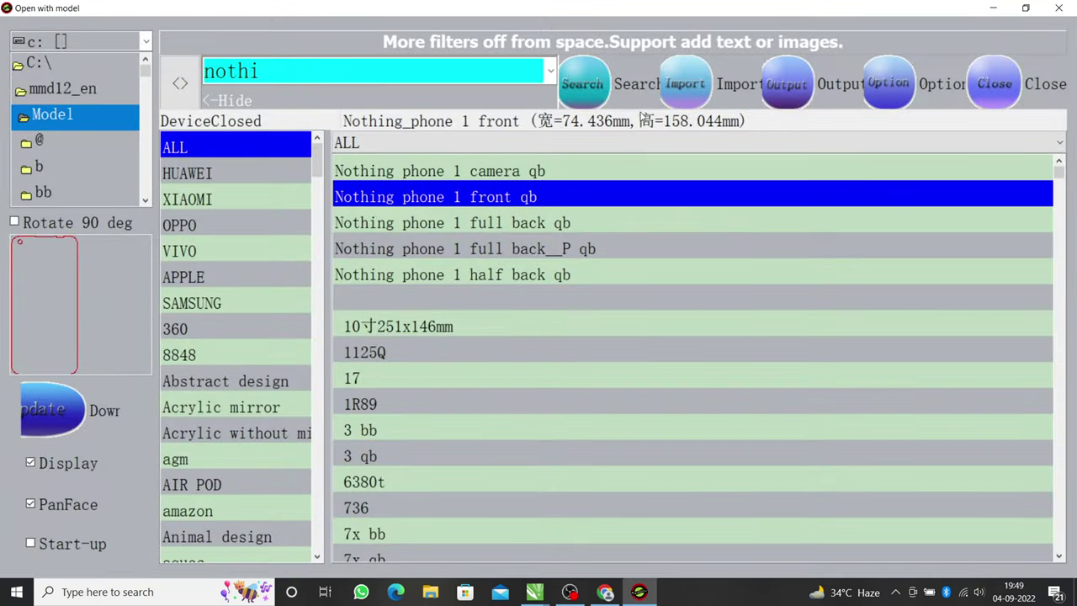
pyautogui.click(688, 88)
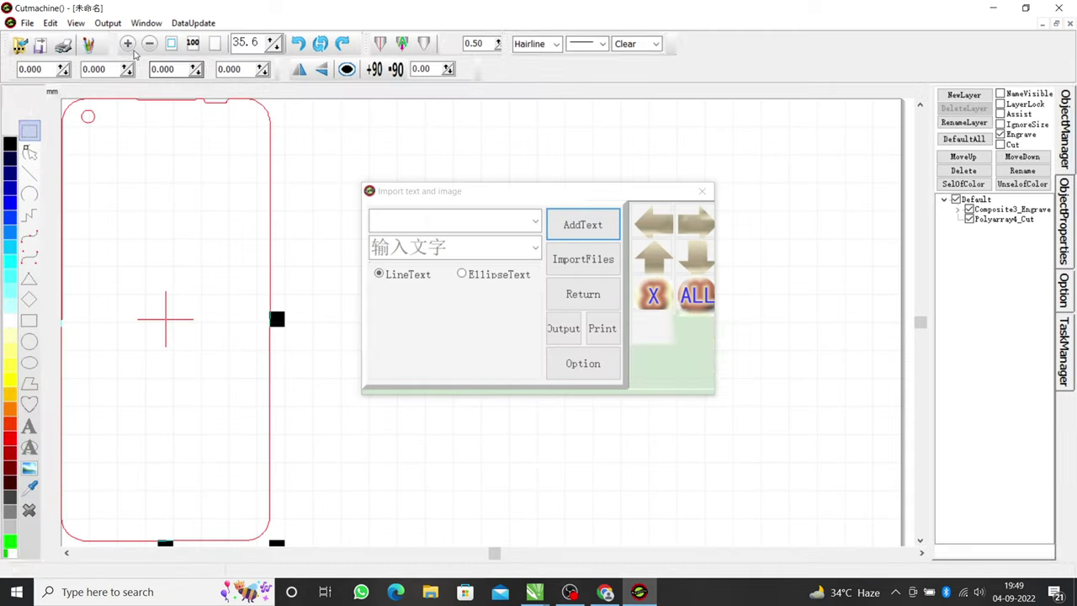
pyautogui.click(701, 192)
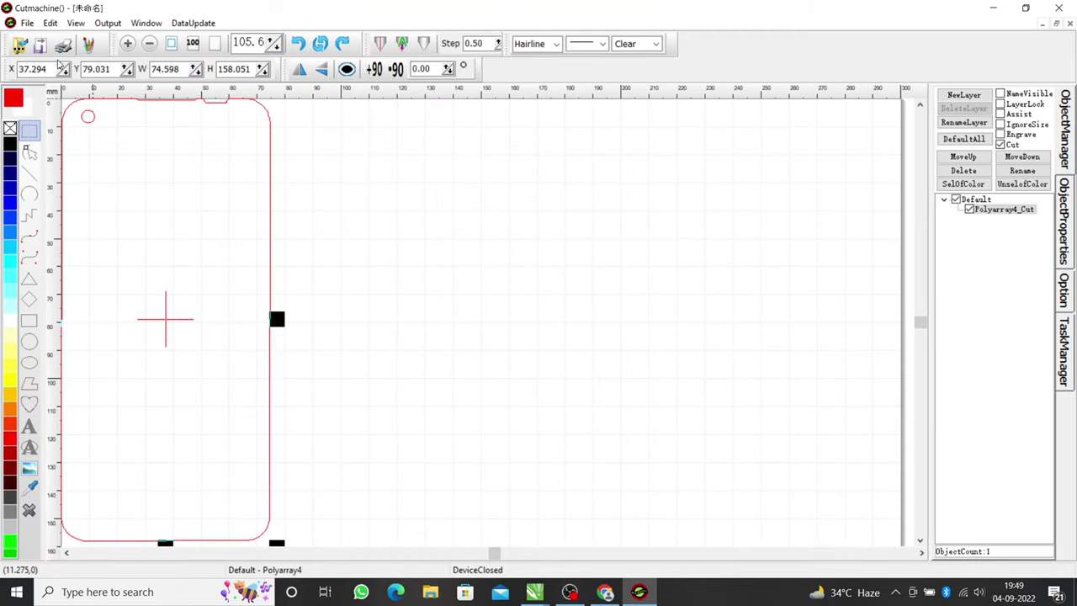
# Browse the PLT models in the Mobile Model Cdr Plt Files folder on USB Drive (G:) and cancel the import
pyautogui.click(42, 43)
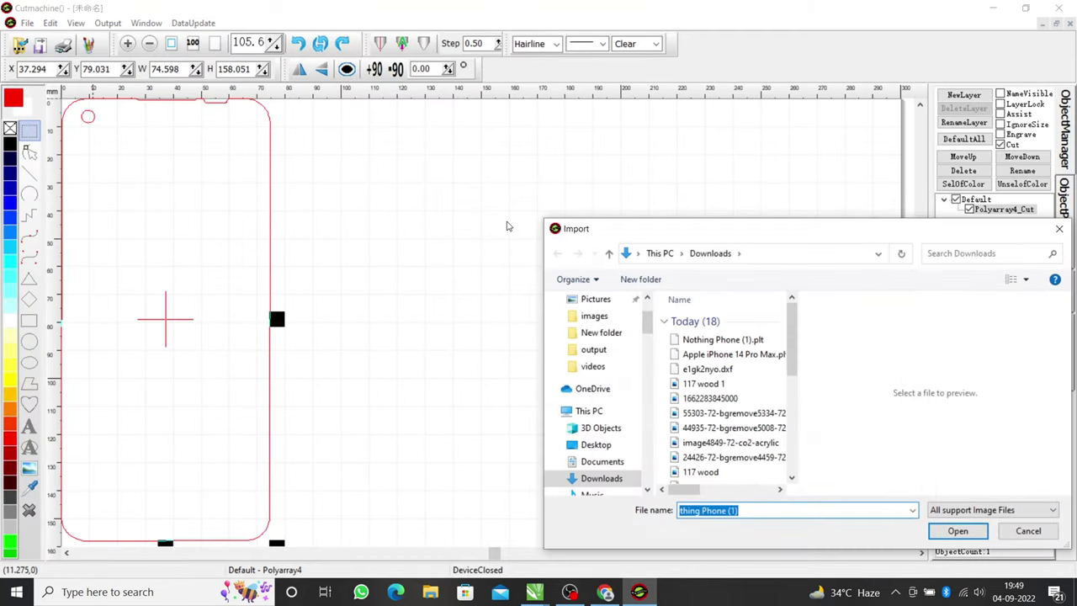
pyautogui.scroll(-3, 622, 379)
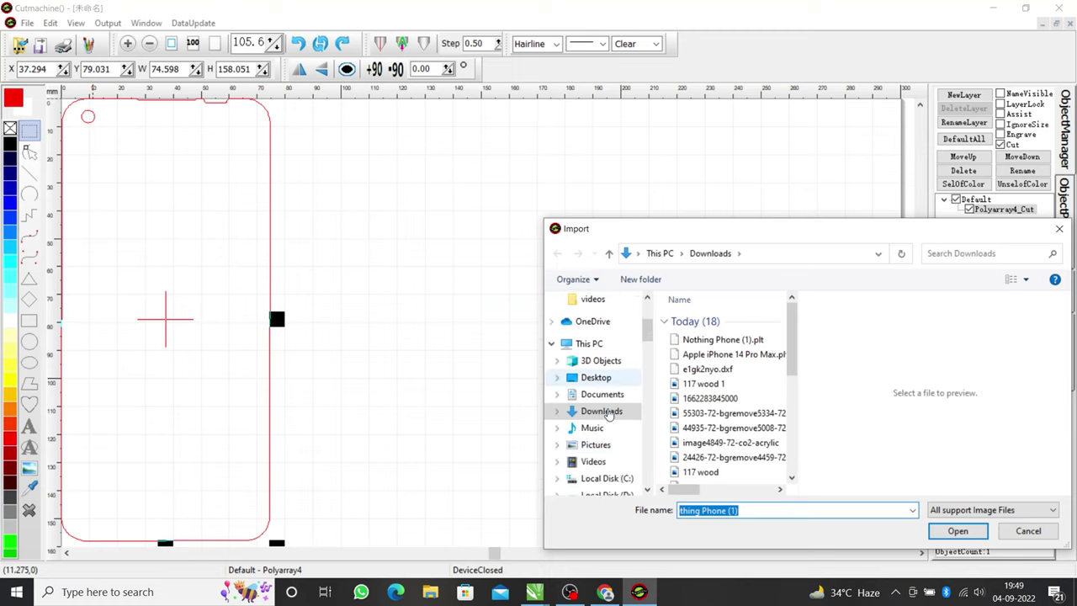
pyautogui.click(616, 468)
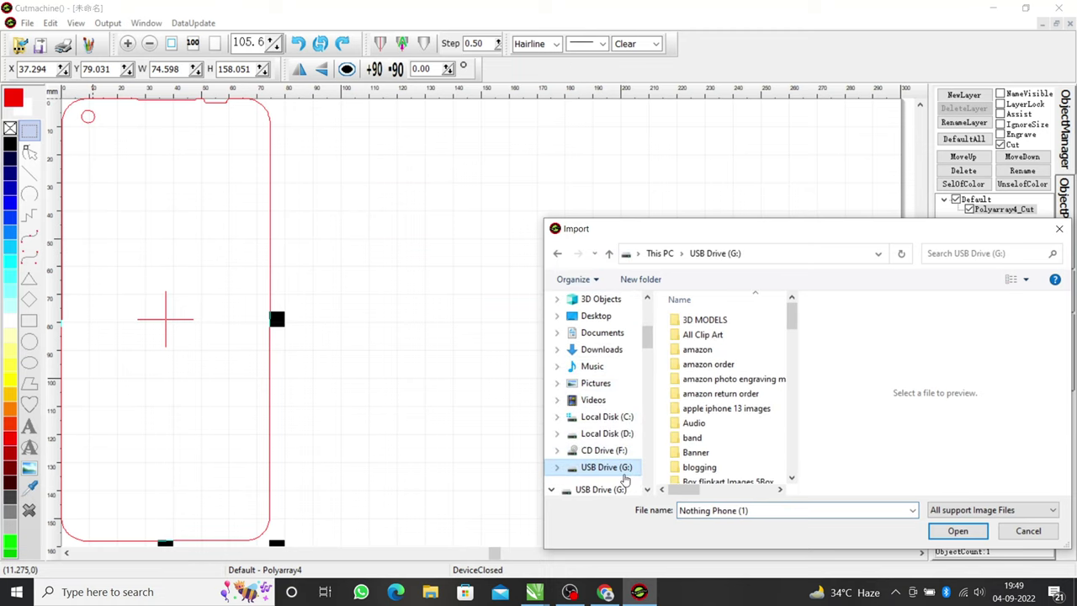
pyautogui.scroll(-4, 712, 362)
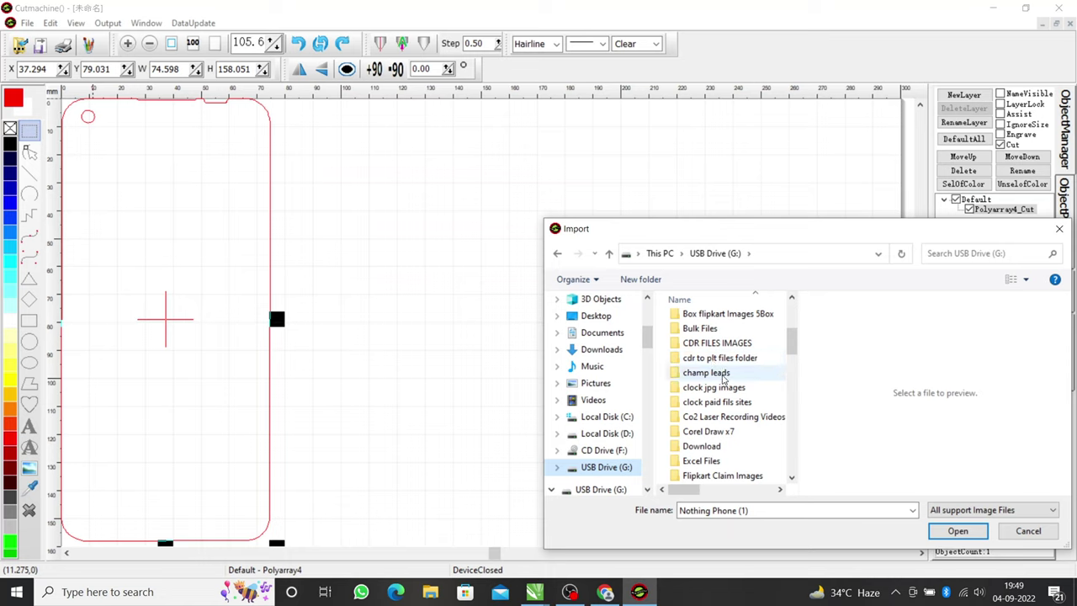
pyautogui.scroll(-3, 721, 381)
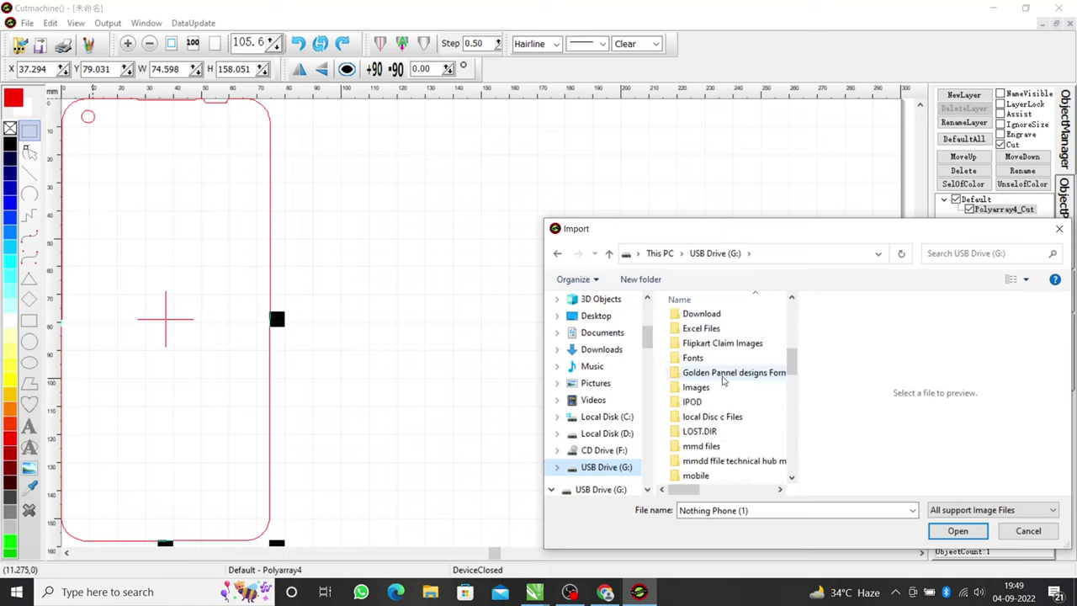
pyautogui.scroll(-1, 718, 463)
pyautogui.doubleClick(717, 461)
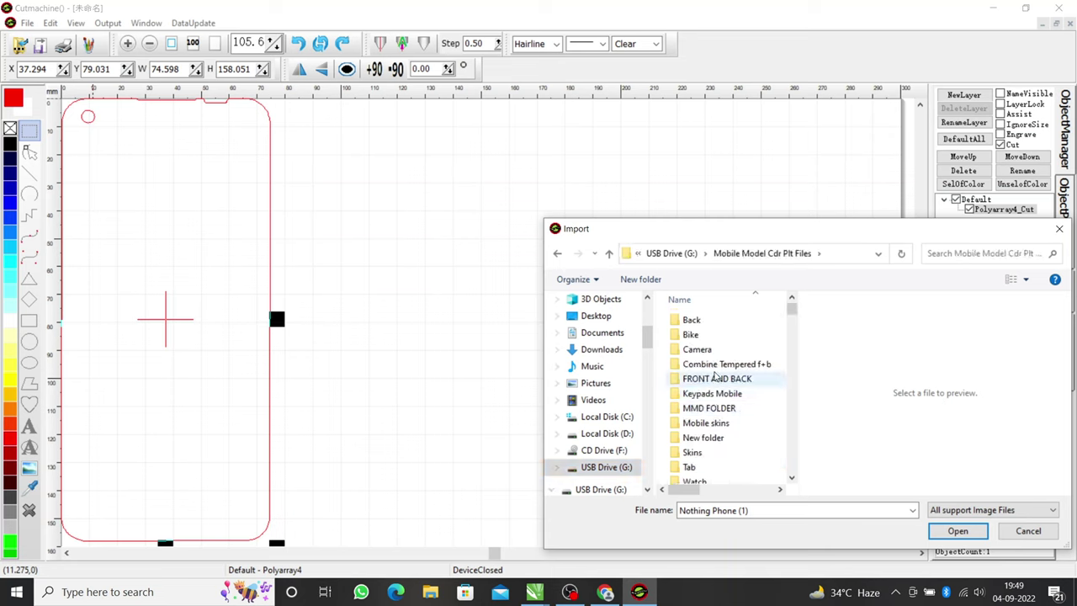
pyautogui.scroll(-8, 715, 339)
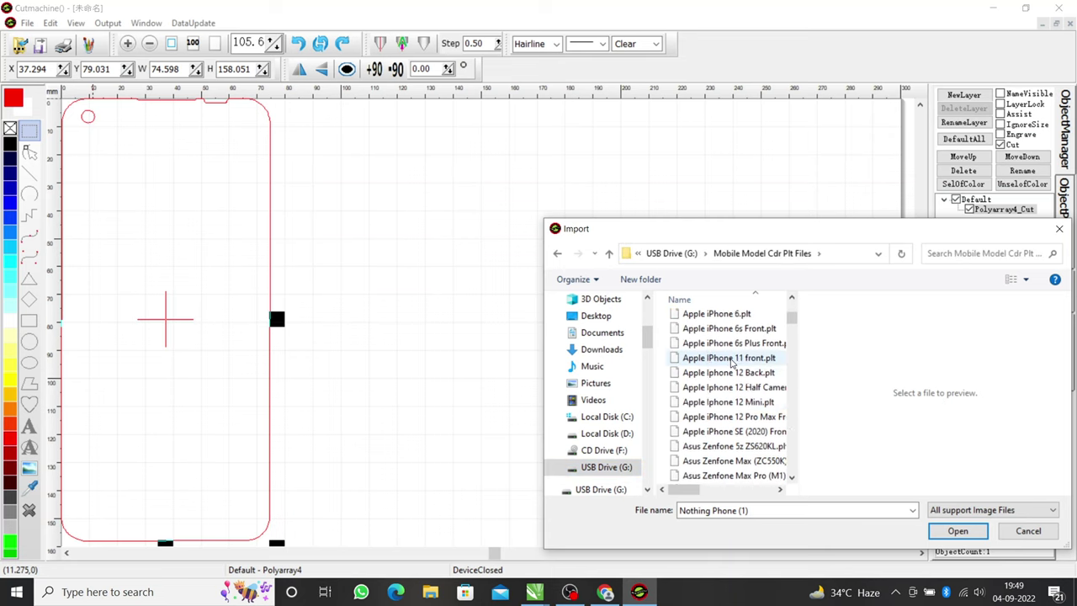
pyautogui.scroll(-13, 720, 385)
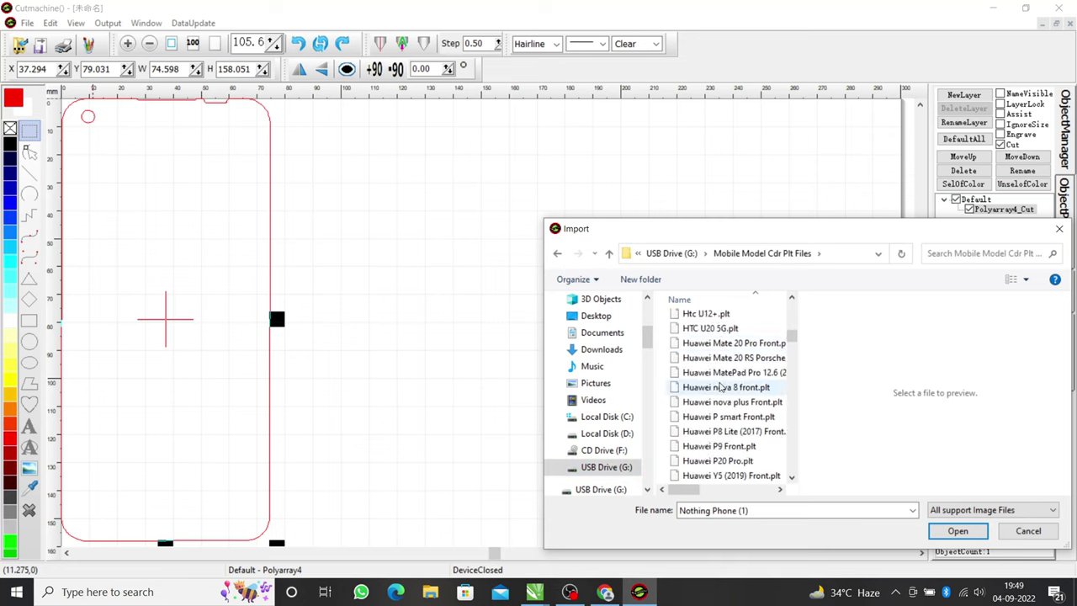
pyautogui.scroll(-2, 721, 386)
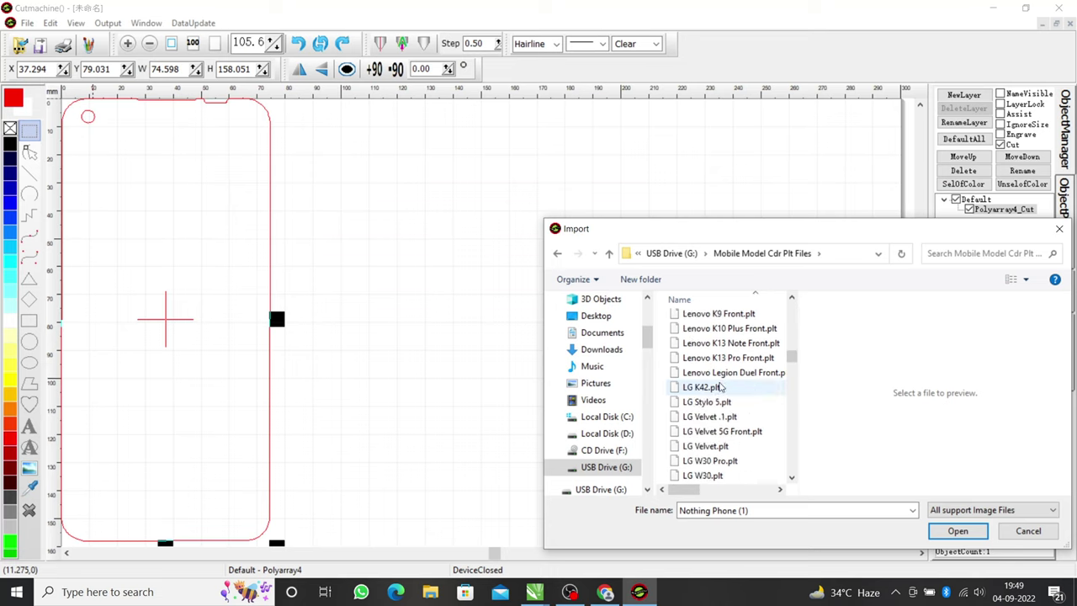
pyautogui.scroll(-6, 721, 386)
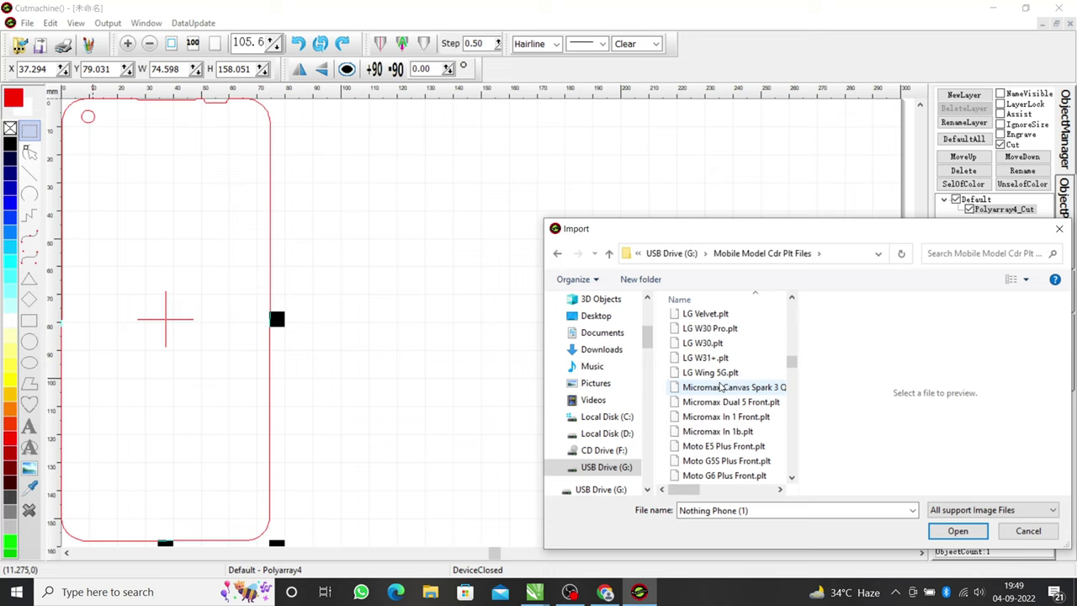
pyautogui.scroll(-2, 734, 389)
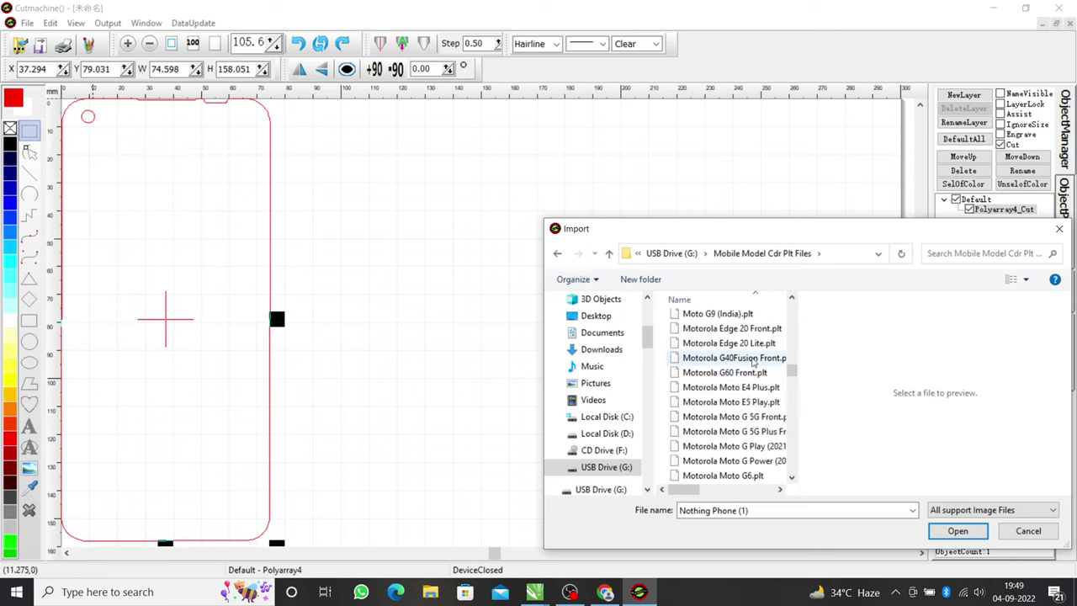
pyautogui.scroll(-10, 751, 450)
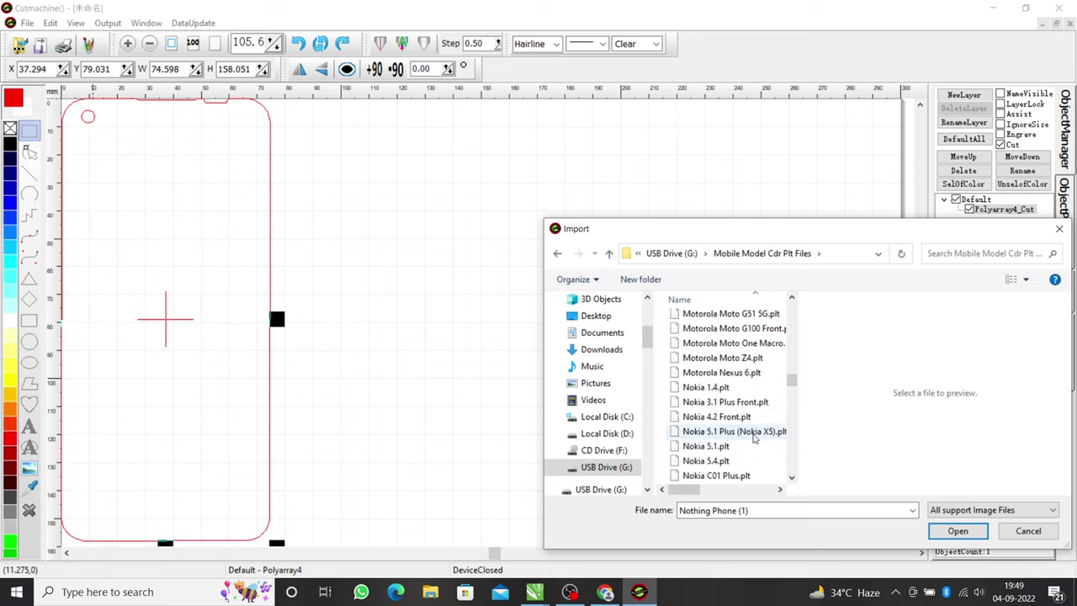
pyautogui.scroll(-15, 743, 418)
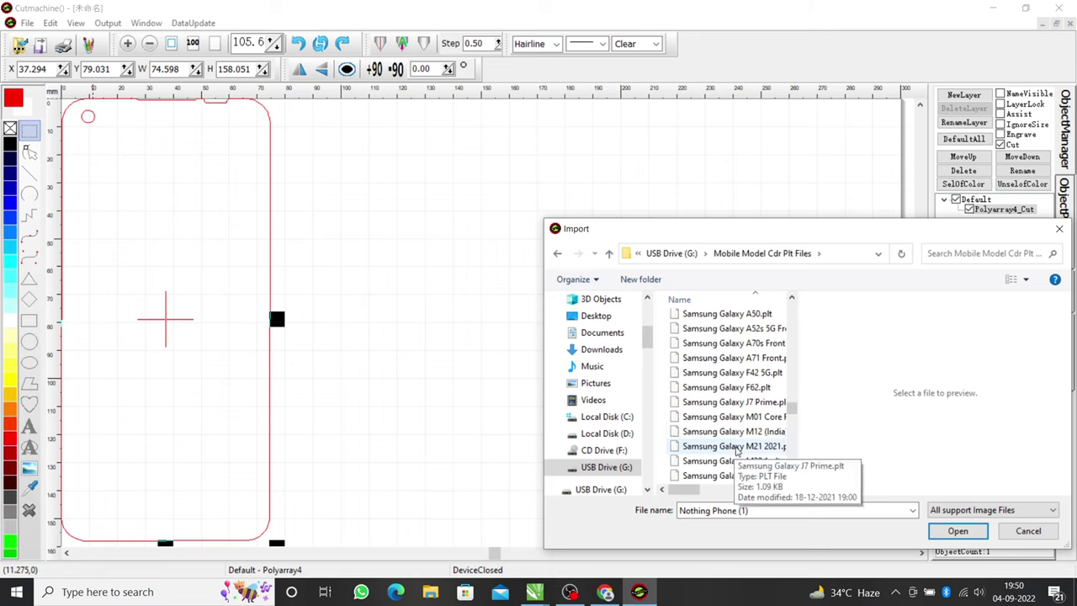
pyautogui.click(1018, 531)
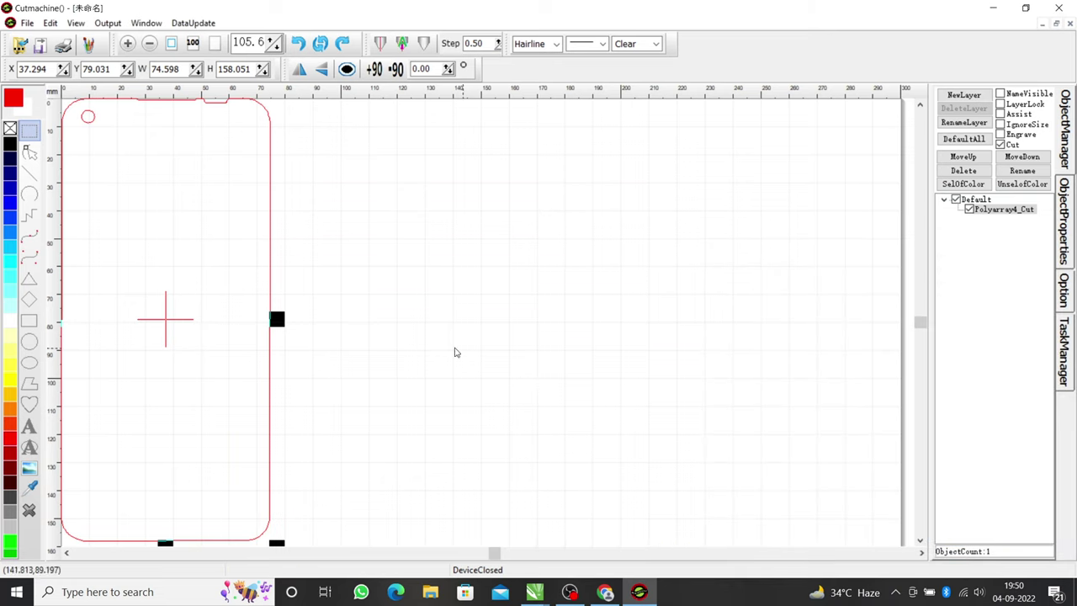
# Delete the red front model from the canvas and switch to the Untitled-2 document in CorelDRAW
pyautogui.press('Delete')
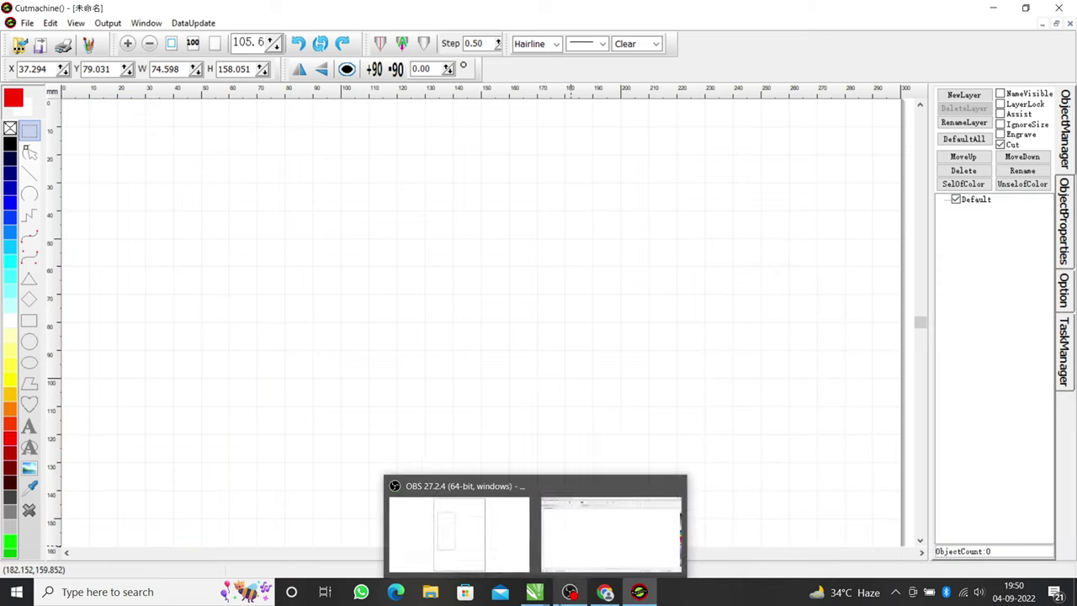
pyautogui.moveTo(569, 597)
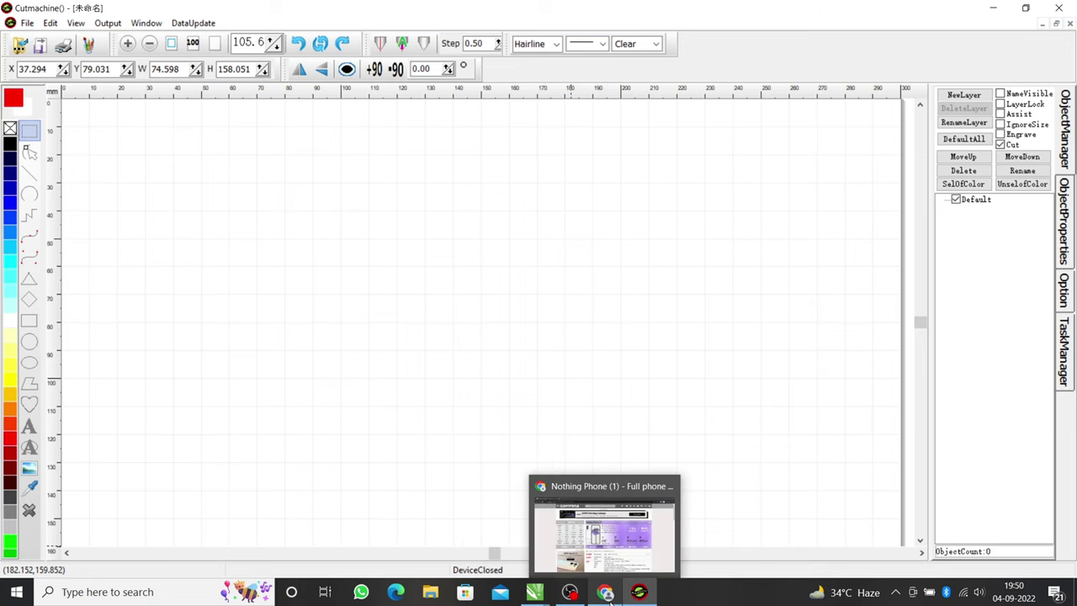
pyautogui.moveTo(524, 598)
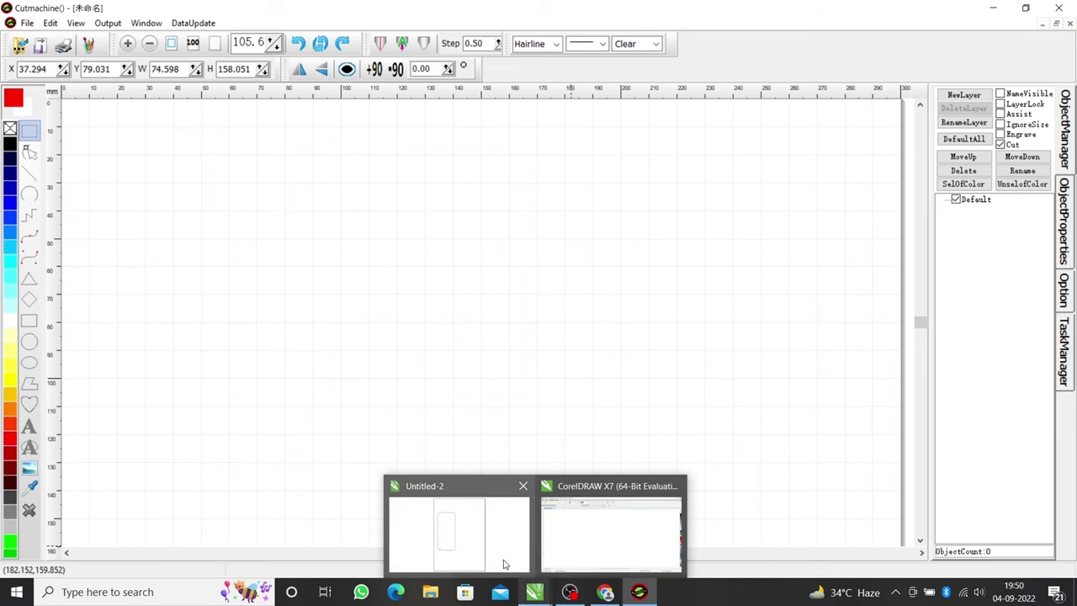
pyautogui.click(504, 565)
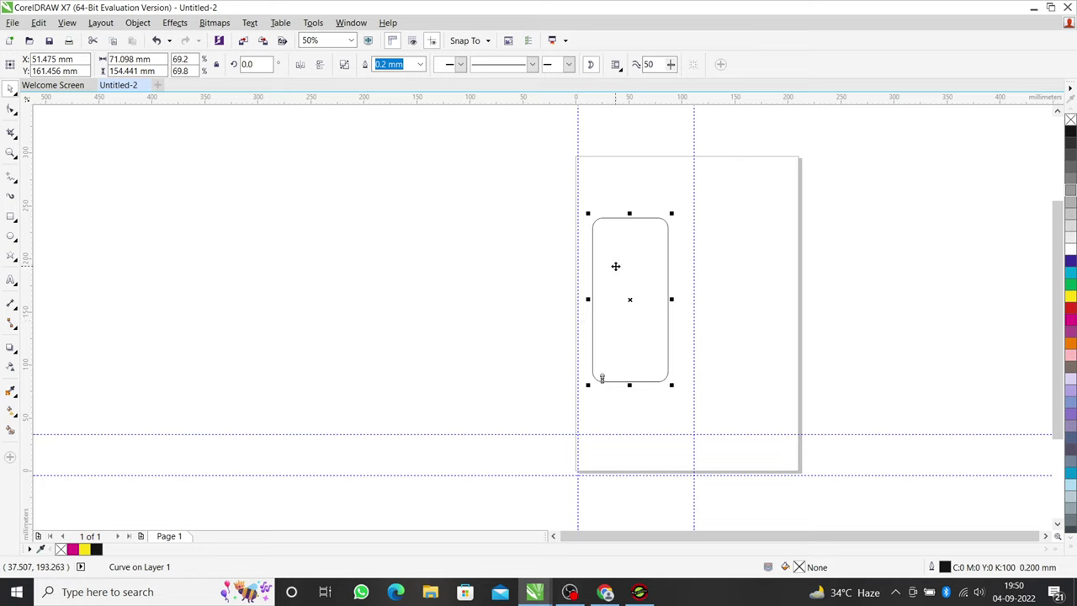
# Delete the traced front outline and all four guidelines from the Untitled-2 page
pyautogui.press('Delete')
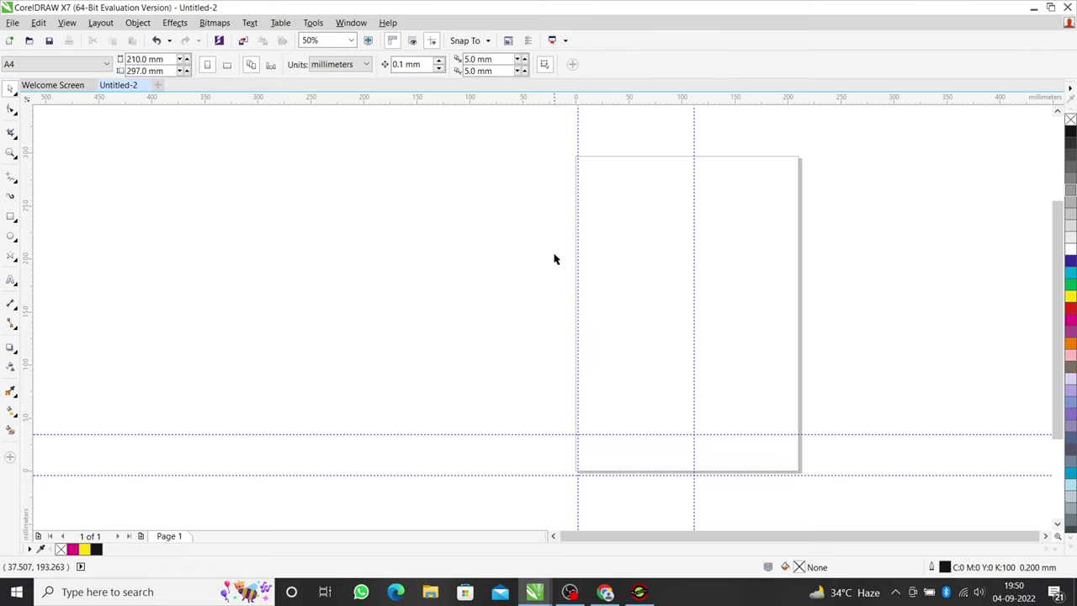
pyautogui.click(578, 428)
pyautogui.press('Delete')
pyautogui.click(588, 434)
pyautogui.press('Delete')
pyautogui.click(589, 475)
pyautogui.press('Delete')
pyautogui.click(695, 368)
pyautogui.press('Delete')
# Switch to the GSMArena page in Chrome, open the Nothing Phone (1) pictures, and copy the official front-and-back image
pyautogui.moveTo(605, 591)
pyautogui.click(603, 558)
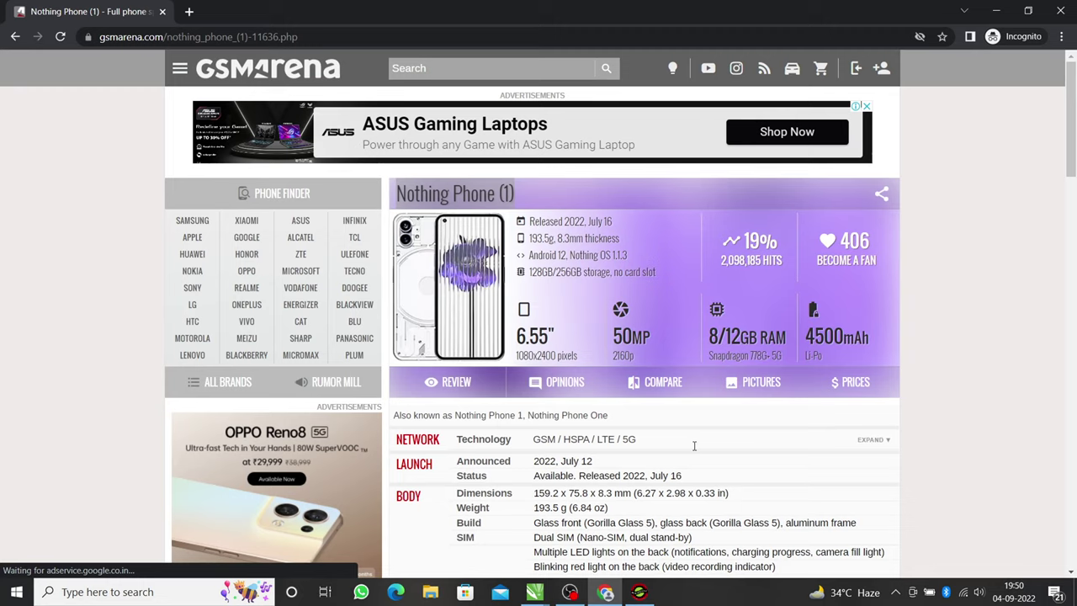
pyautogui.scroll(-2, 695, 445)
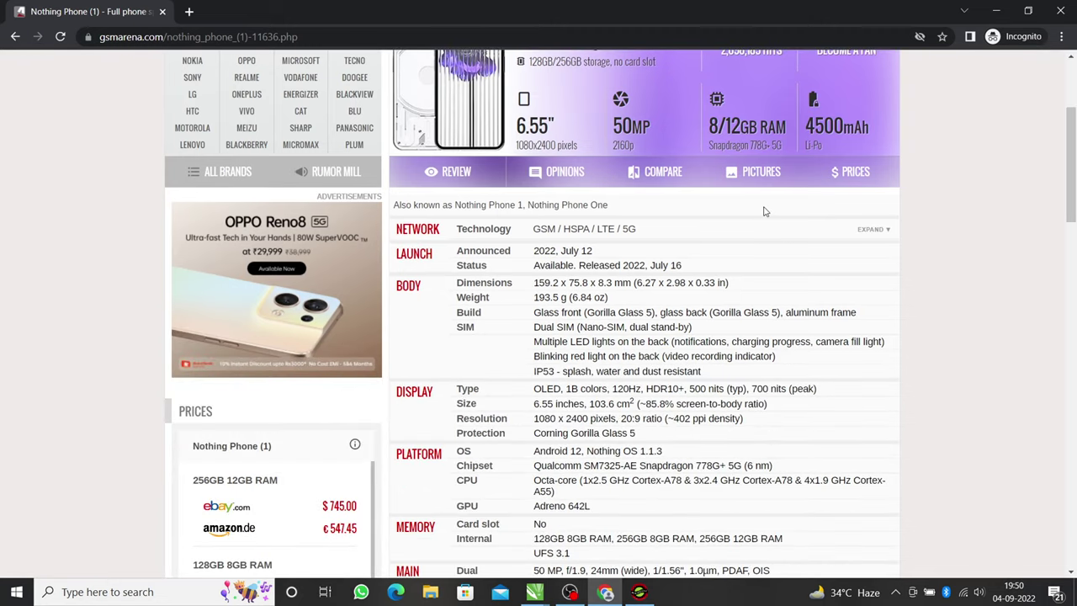
pyautogui.click(756, 169)
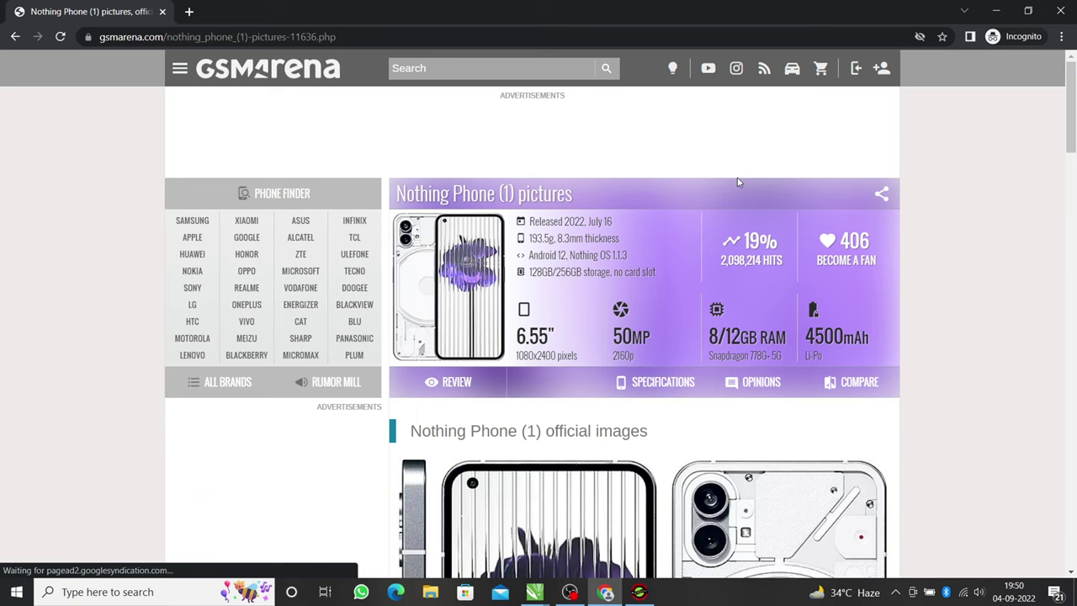
pyautogui.scroll(-3, 737, 182)
pyautogui.rightClick(753, 252)
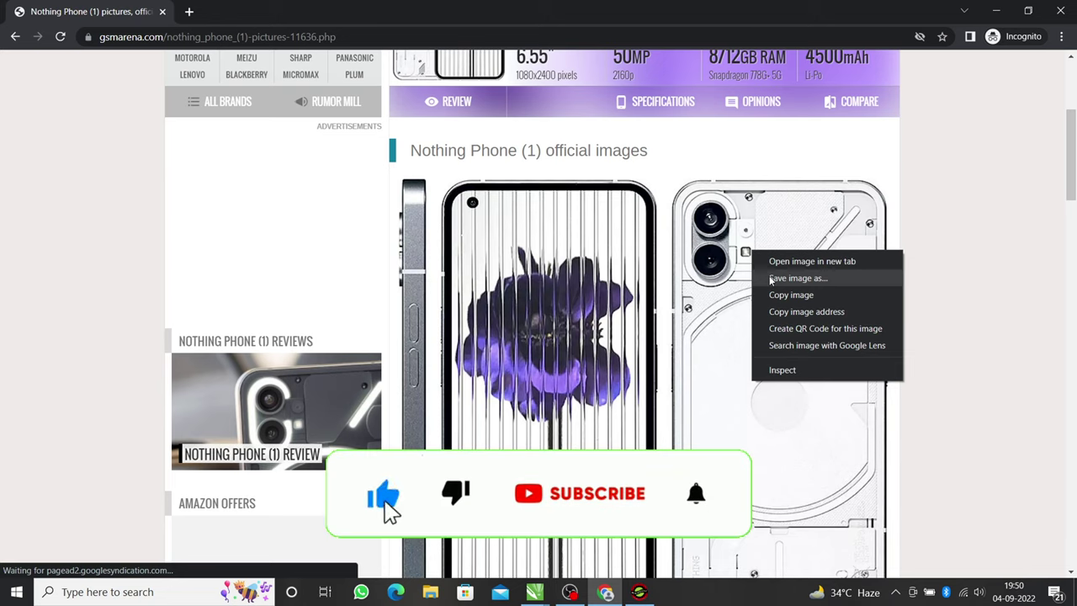
pyautogui.rightClick(746, 251)
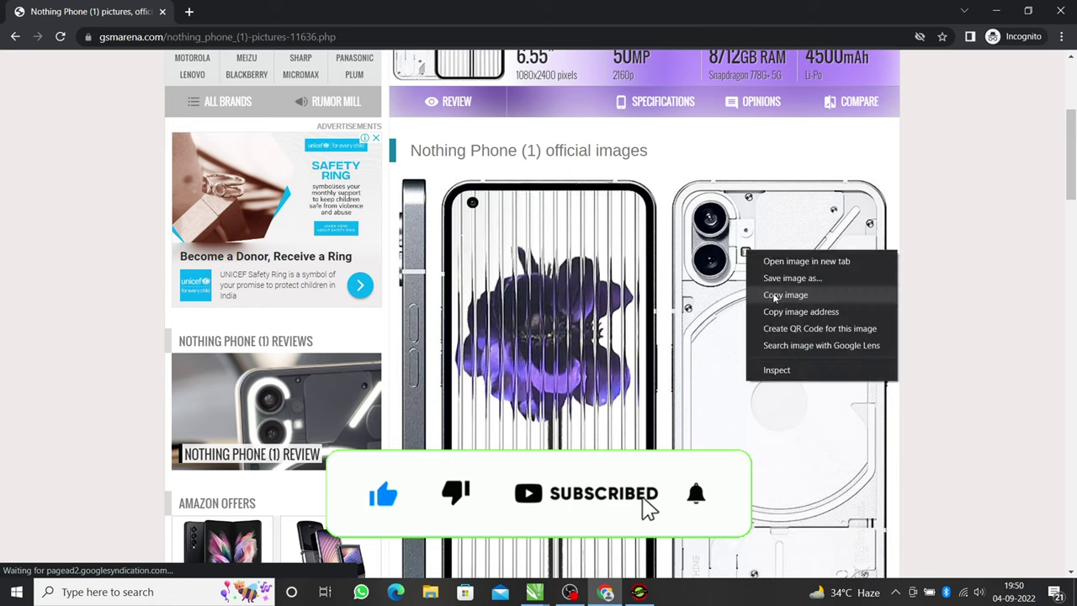
pyautogui.click(774, 295)
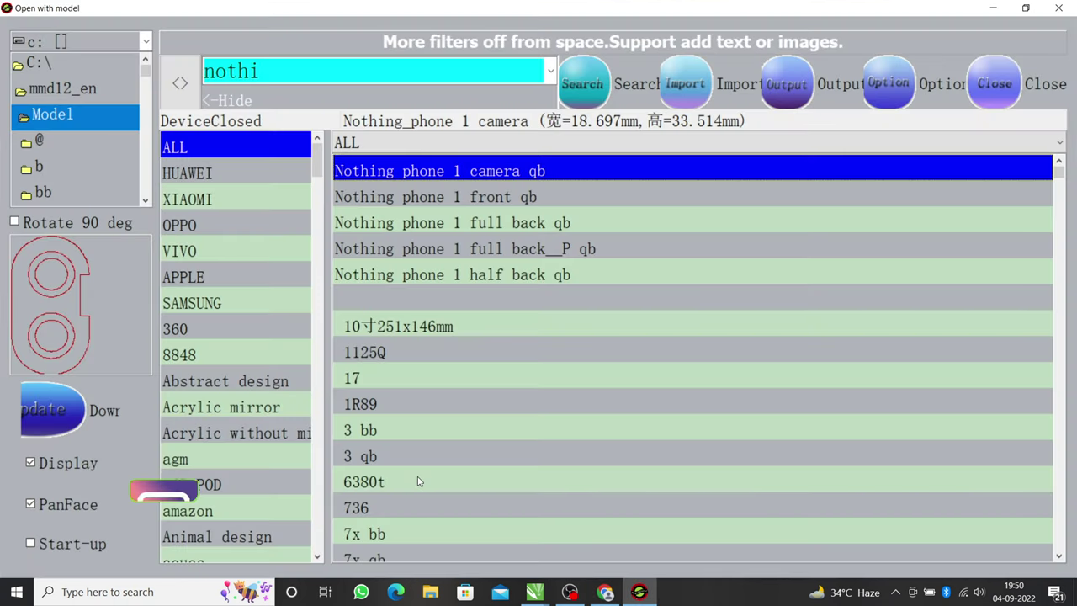
# Paste the copied image into Untitled-2 in CorelDRAW and place horizontal guidelines along the phone's top and bottom edges
pyautogui.moveTo(638, 592)
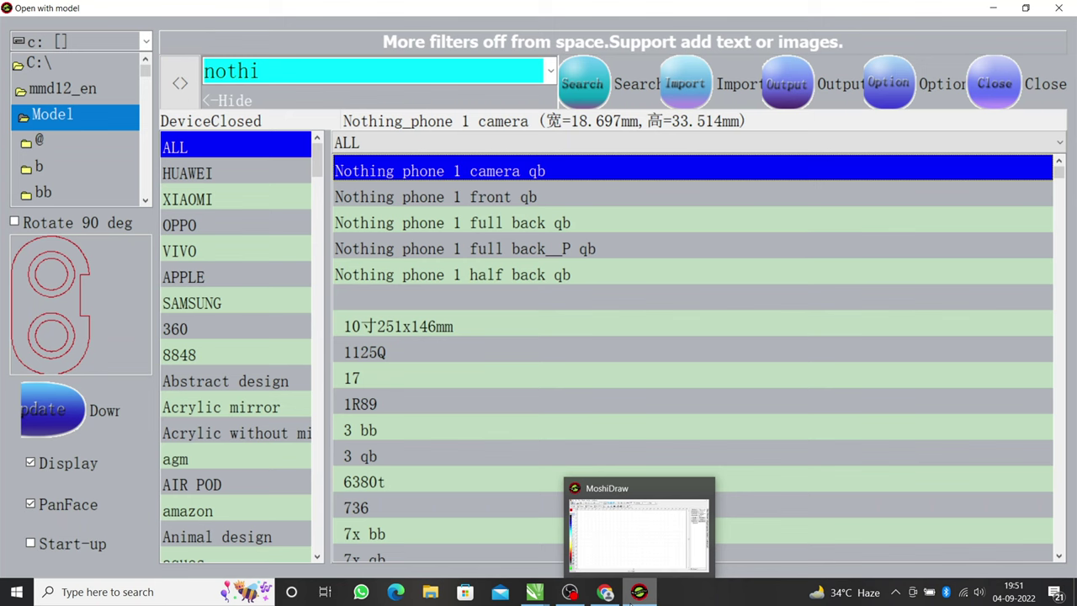
pyautogui.click(534, 592)
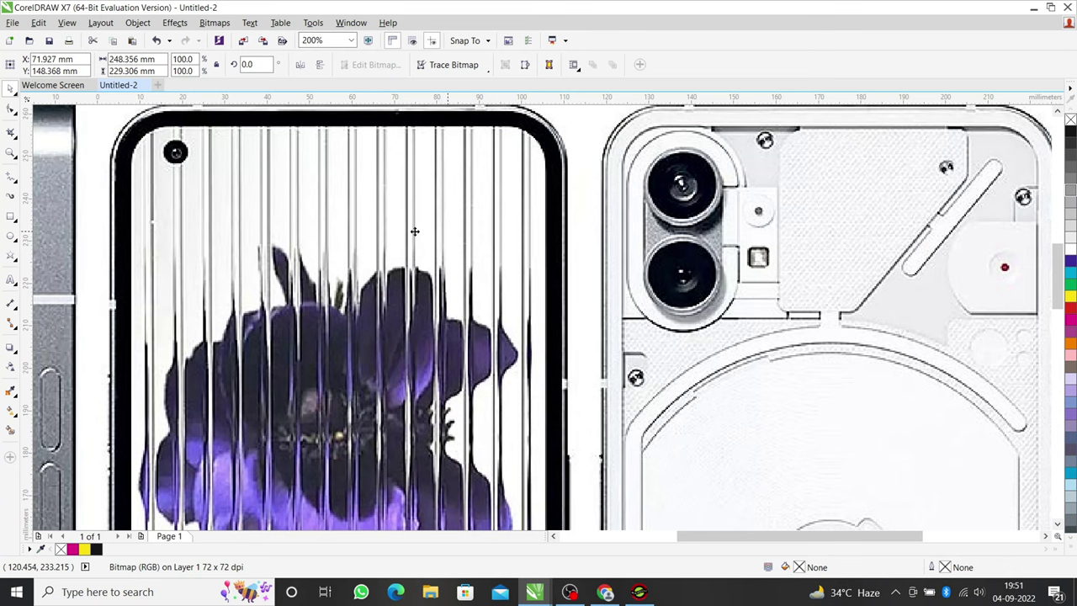
pyautogui.scroll(-1, 415, 231)
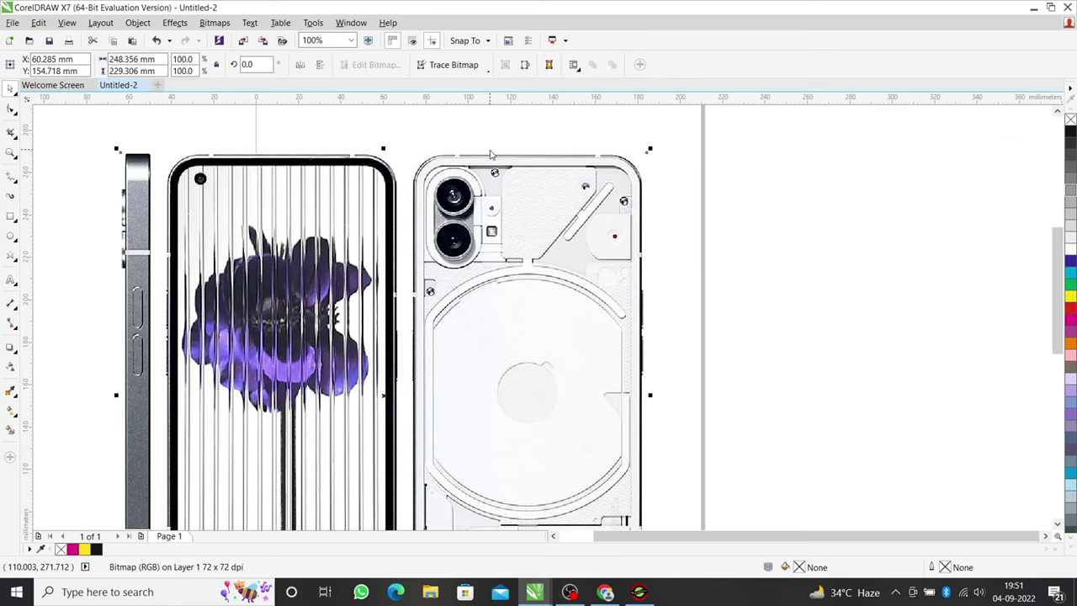
pyautogui.scroll(7, 492, 154)
pyautogui.scroll(-8, 492, 207)
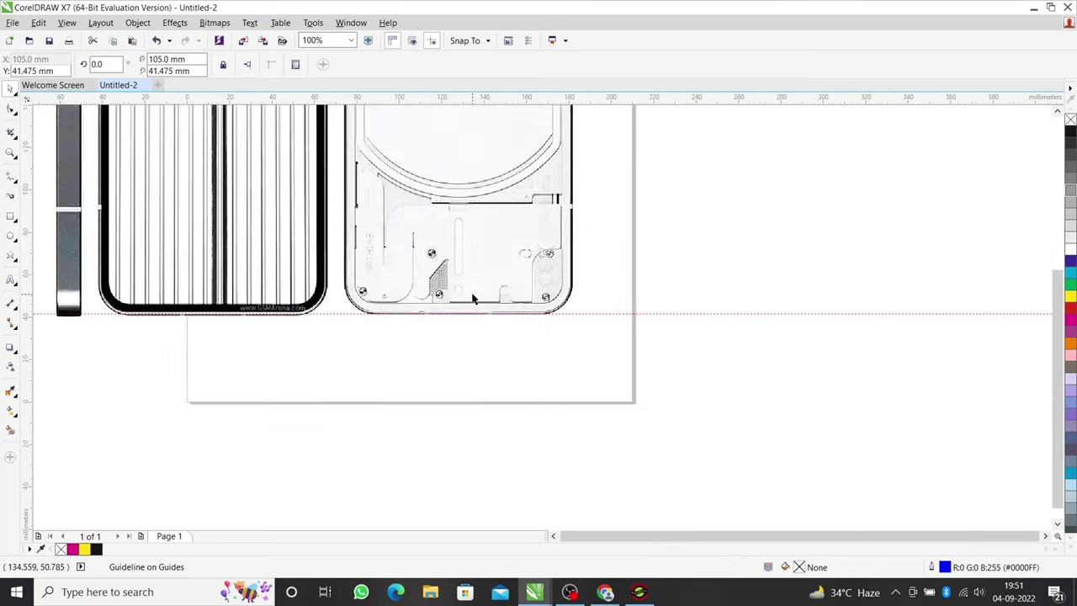
pyautogui.scroll(-3, 471, 216)
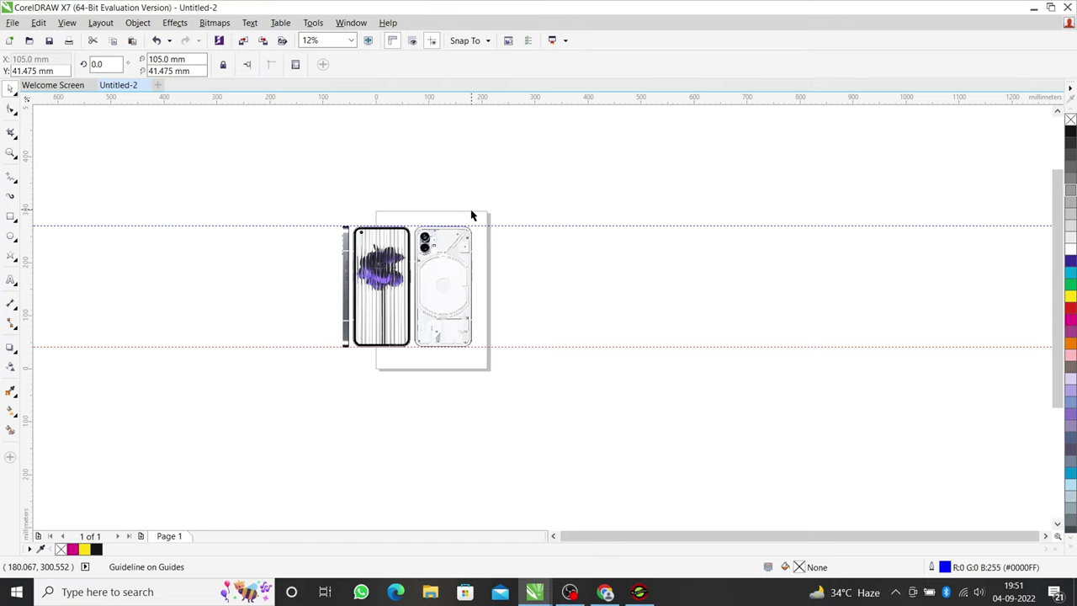
pyautogui.scroll(3, 472, 215)
# Place vertical guidelines beside the back view's two long edges, at about X 73.7 mm and X 182.7 mm
pyautogui.moveTo(24, 279); pyautogui.dragTo(278, 380)
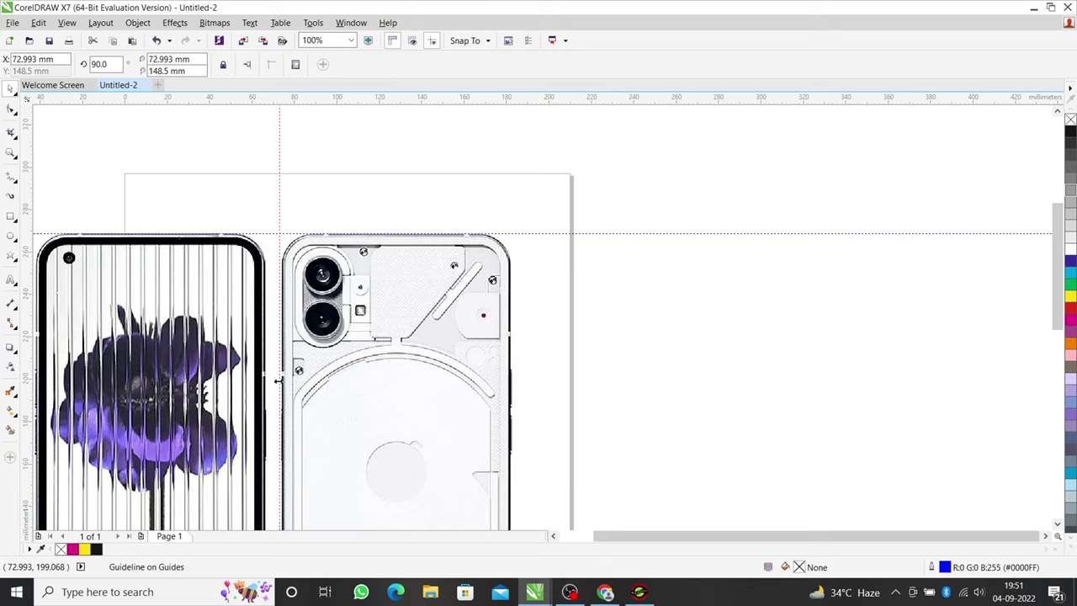
pyautogui.scroll(5, 278, 380)
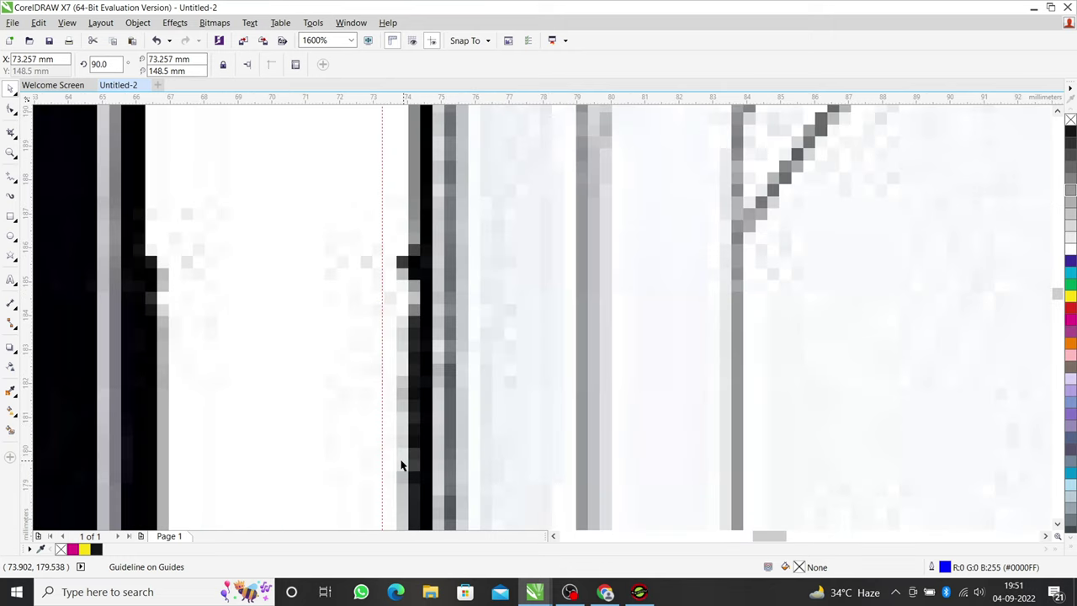
pyautogui.moveTo(383, 461); pyautogui.dragTo(390, 463)
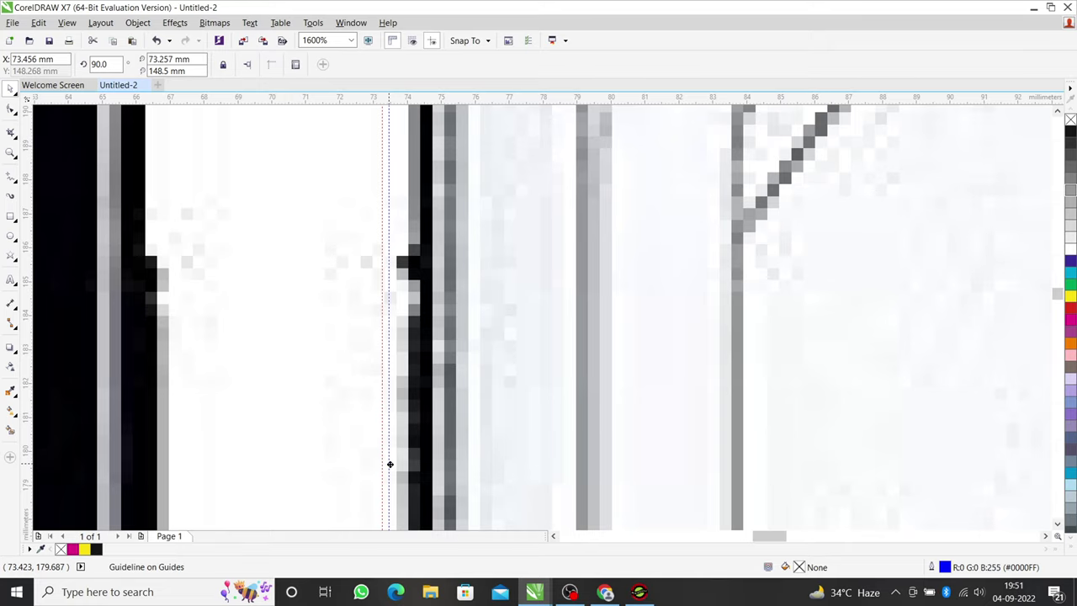
pyautogui.scroll(-3, 390, 463)
pyautogui.moveTo(389, 463); pyautogui.dragTo(592, 252)
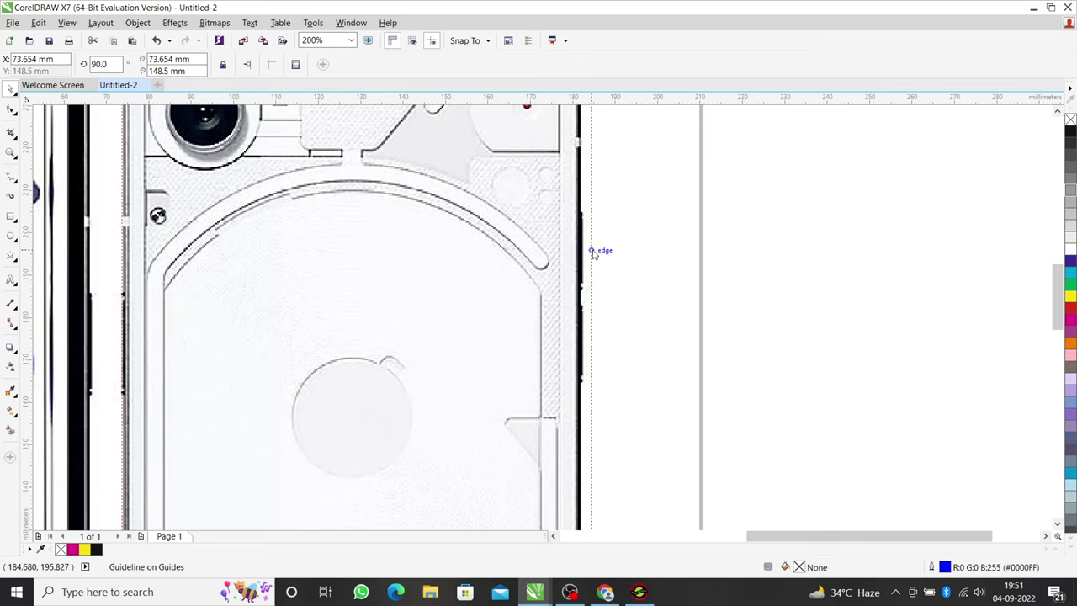
pyautogui.moveTo(592, 252); pyautogui.dragTo(592, 252)
pyautogui.scroll(-1, 592, 252)
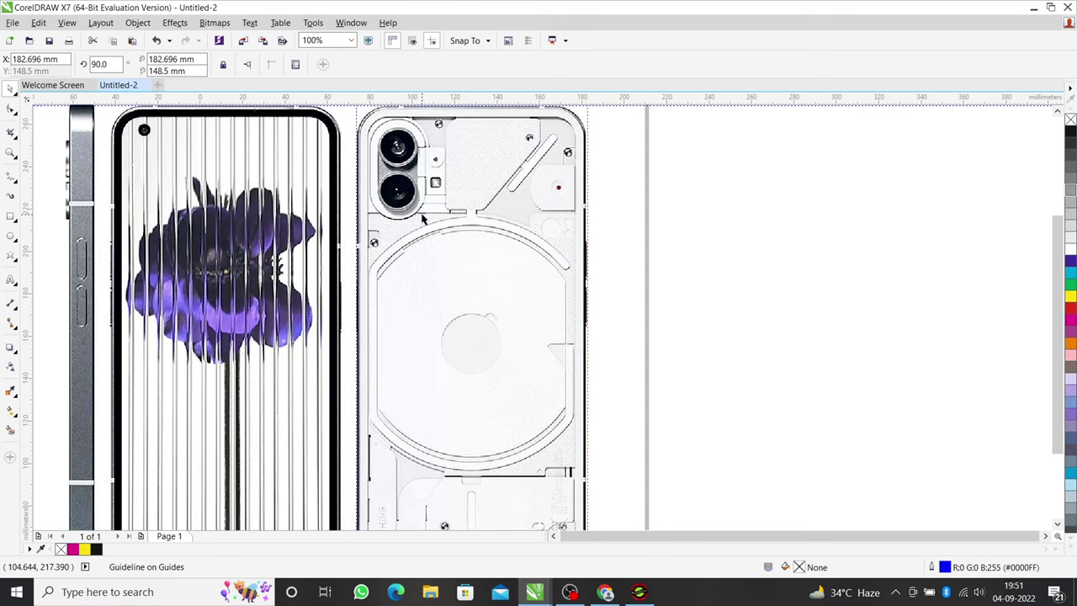
pyautogui.scroll(-1, 423, 219)
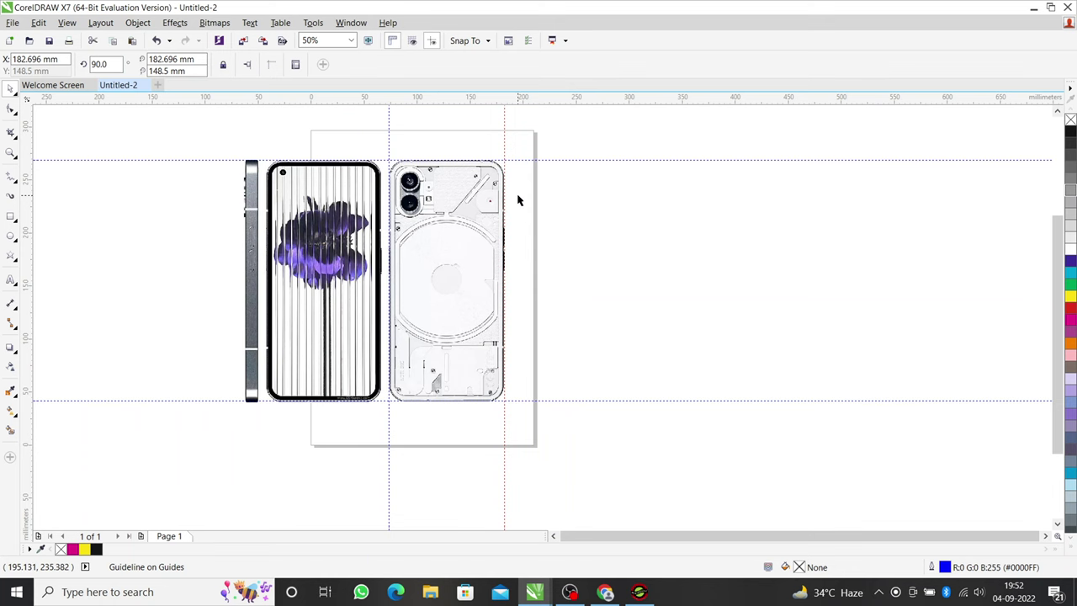
# Draw a rectangle about 103 by 226 mm over the phone's back view, within the guidelines
pyautogui.scroll(1, 451, 192)
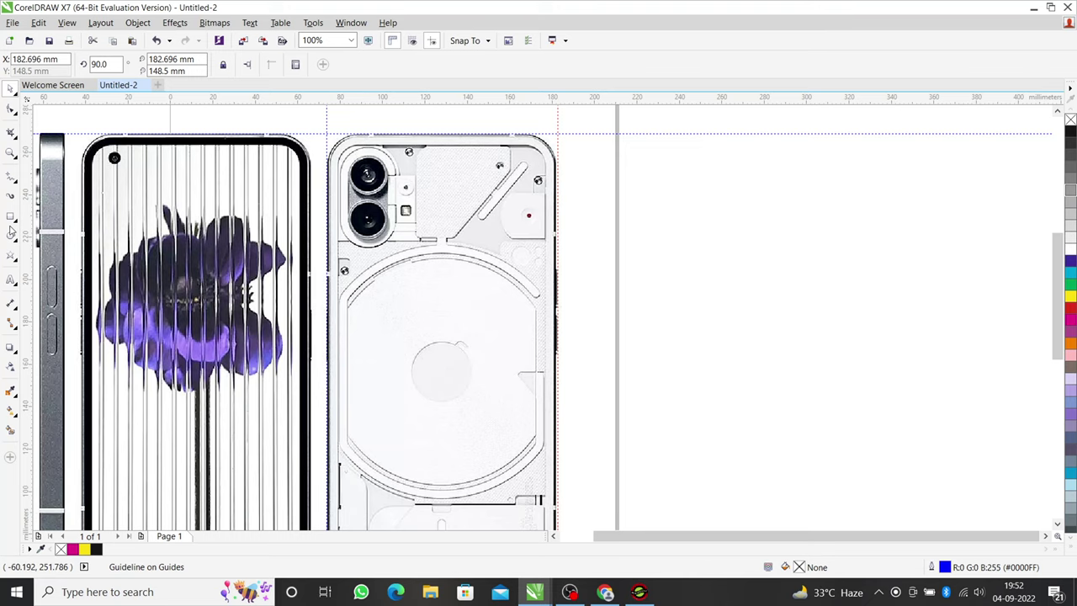
pyautogui.click(10, 219)
pyautogui.scroll(-1, 282, 149)
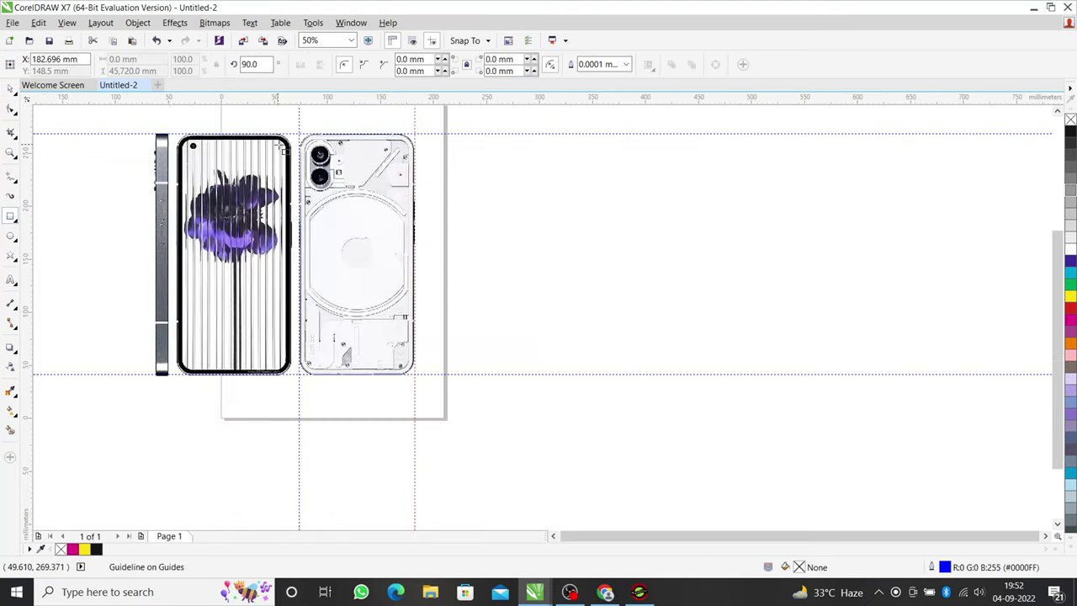
pyautogui.moveTo(300, 133); pyautogui.dragTo(412, 375)
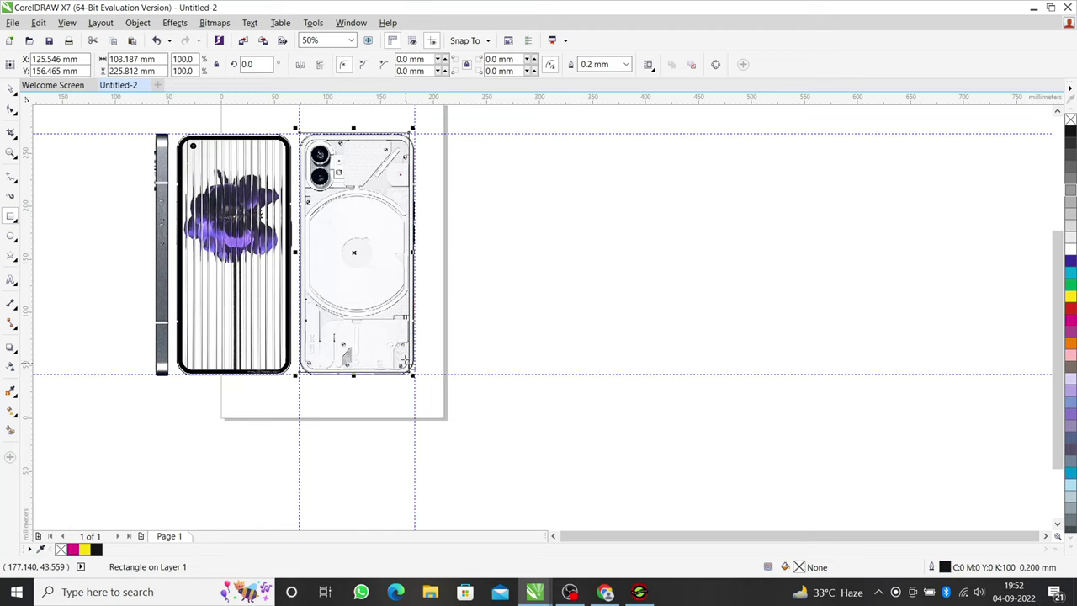
# Try yellow and blue outline colours on the rectangle
pyautogui.scroll(1, 398, 292)
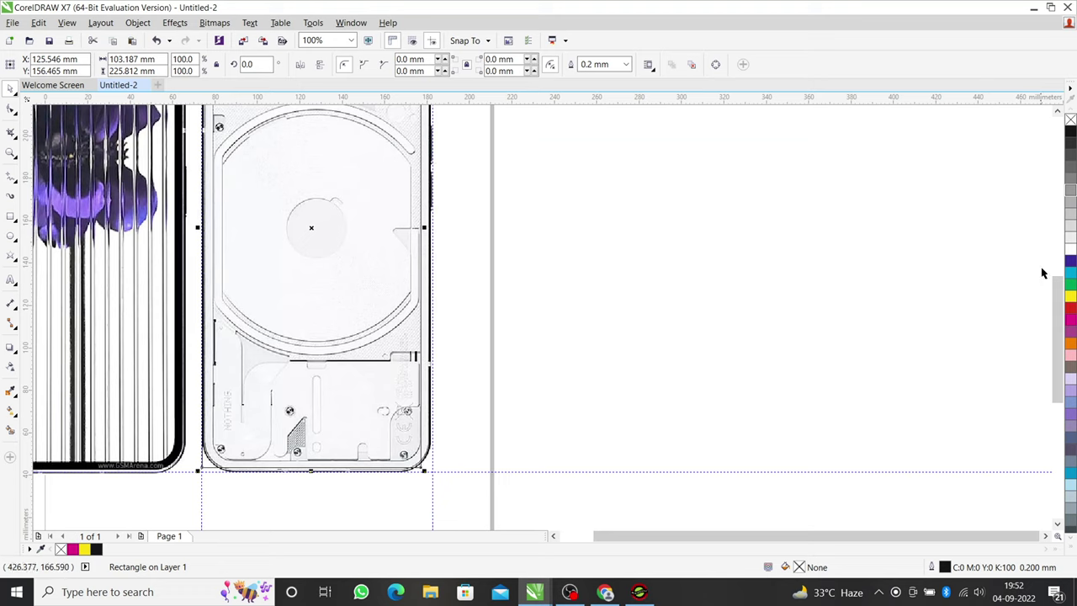
pyautogui.rightClick(1072, 297)
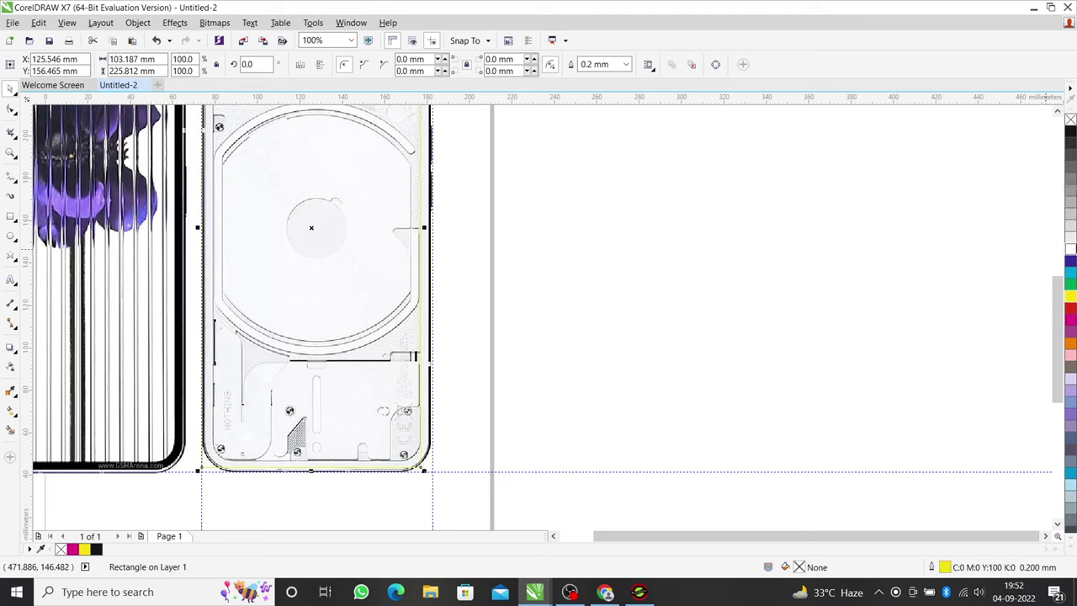
pyautogui.rightClick(1070, 260)
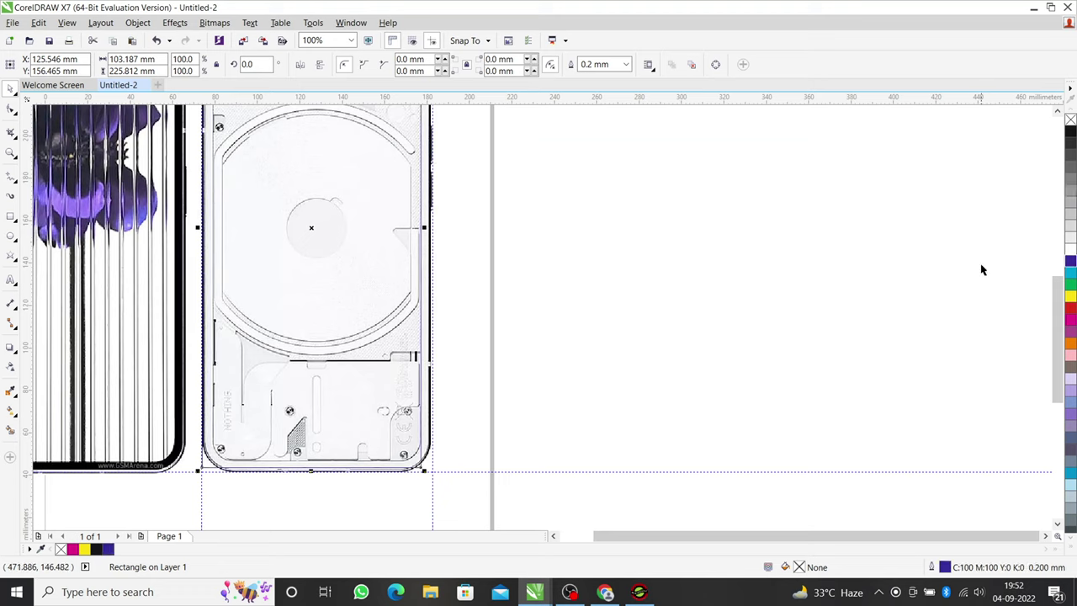
pyautogui.scroll(2, 367, 198)
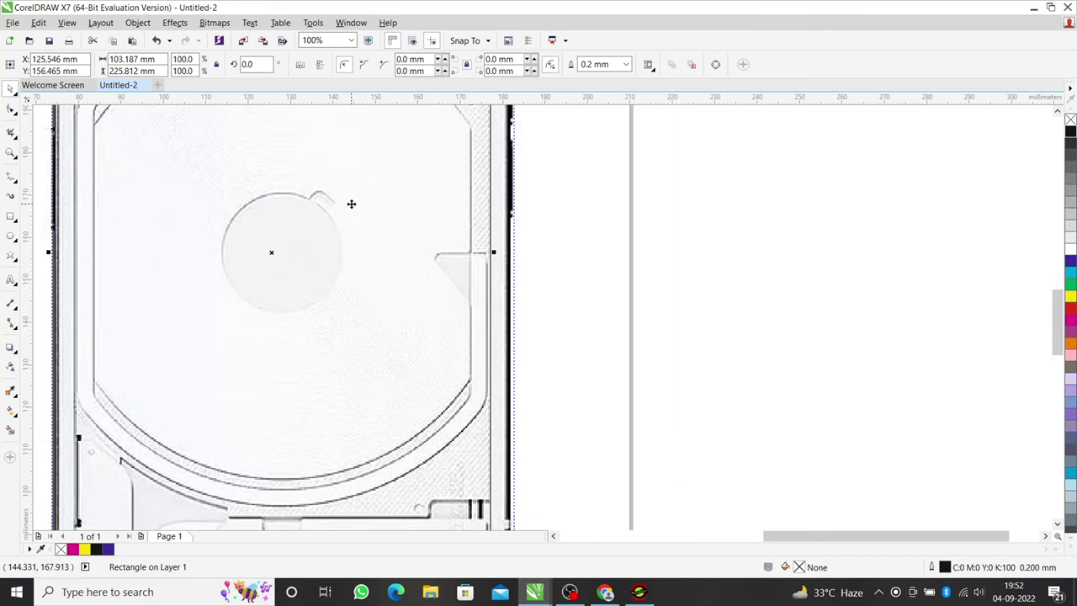
# Move the rectangle sideways to centre it between the back view's long edges, at about X 128.1 mm
pyautogui.scroll(2, 295, 235)
pyautogui.moveTo(360, 236); pyautogui.dragTo(382, 236)
pyautogui.scroll(-2, 481, 243)
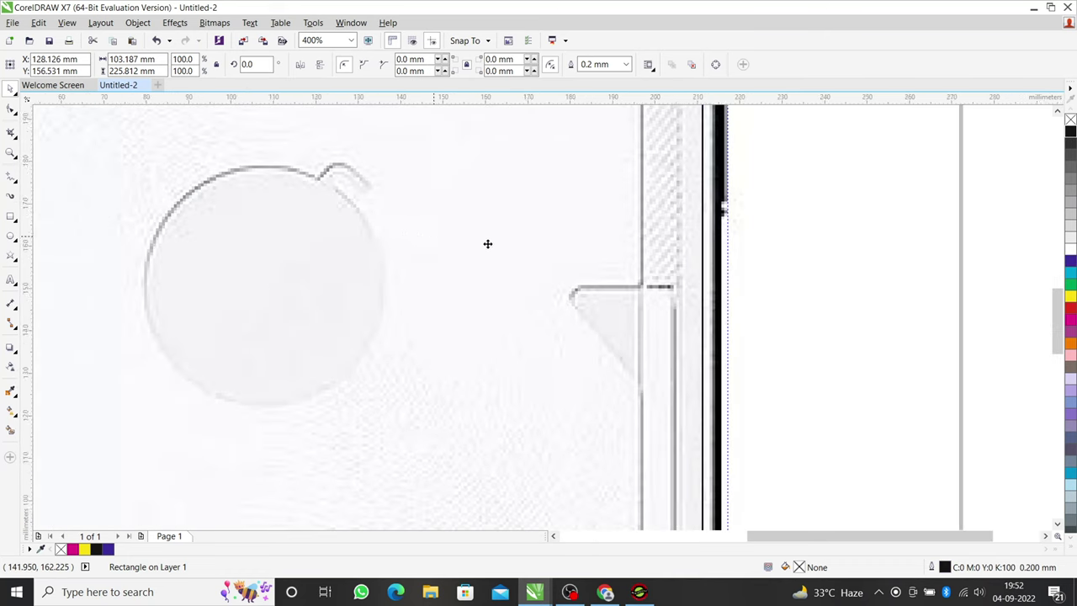
pyautogui.scroll(2, 471, 238)
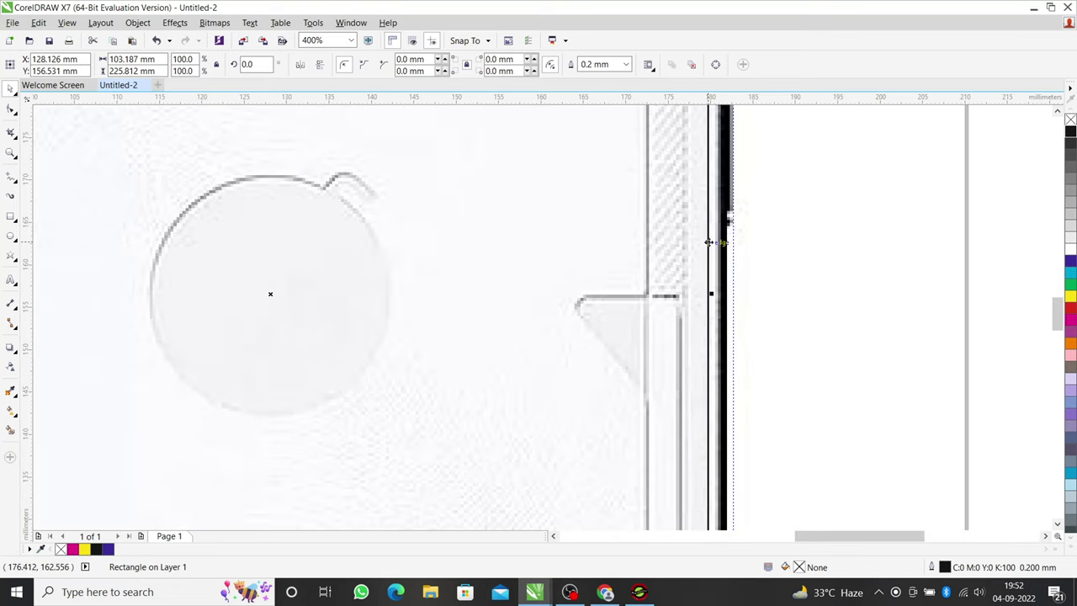
pyautogui.scroll(-2, 697, 242)
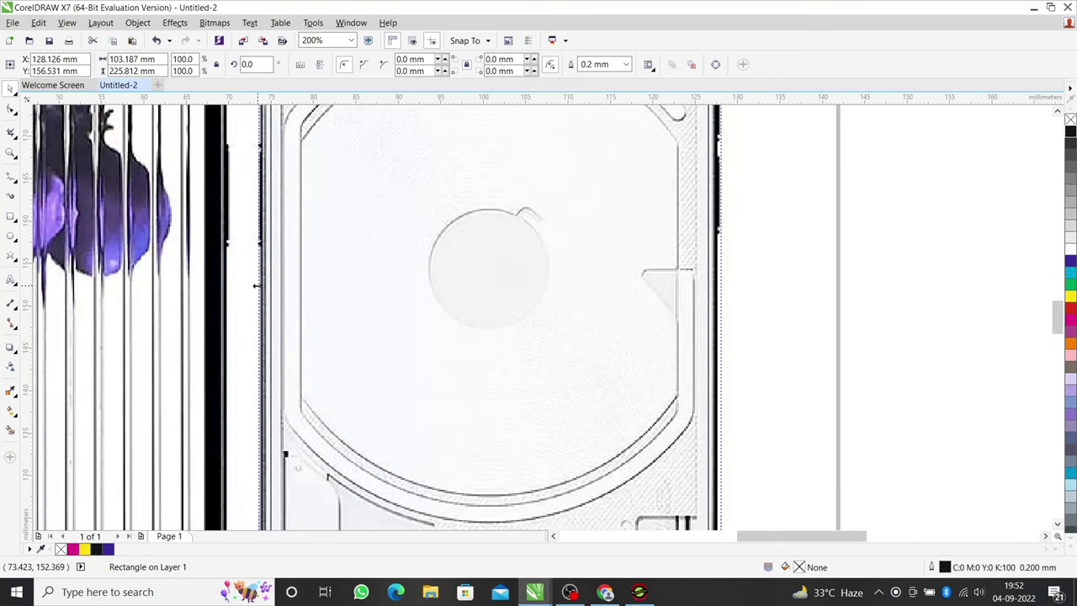
pyautogui.scroll(2, 256, 286)
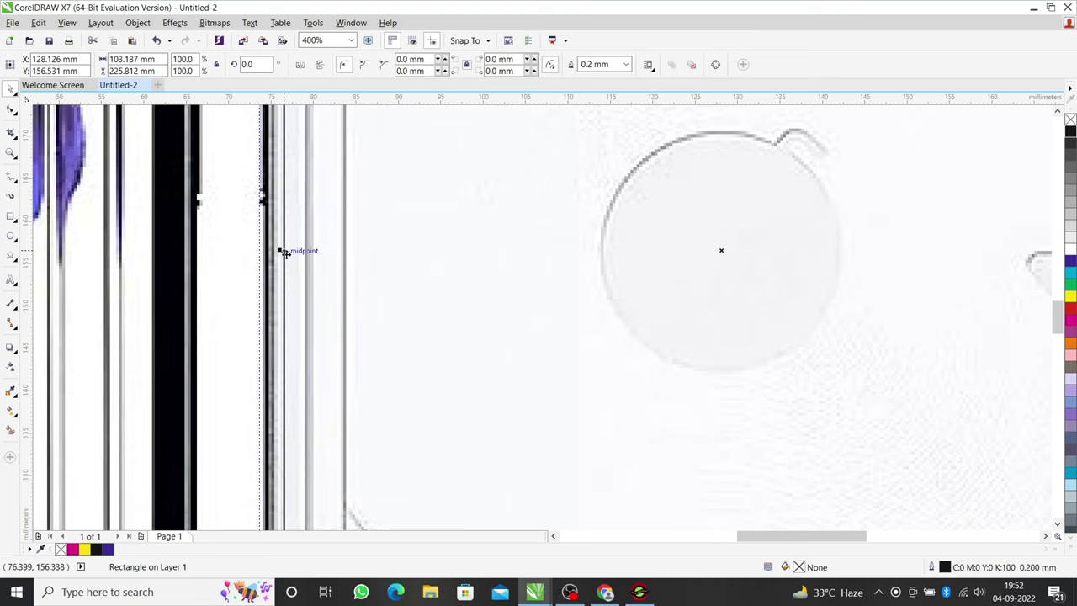
pyautogui.scroll(-4, 390, 226)
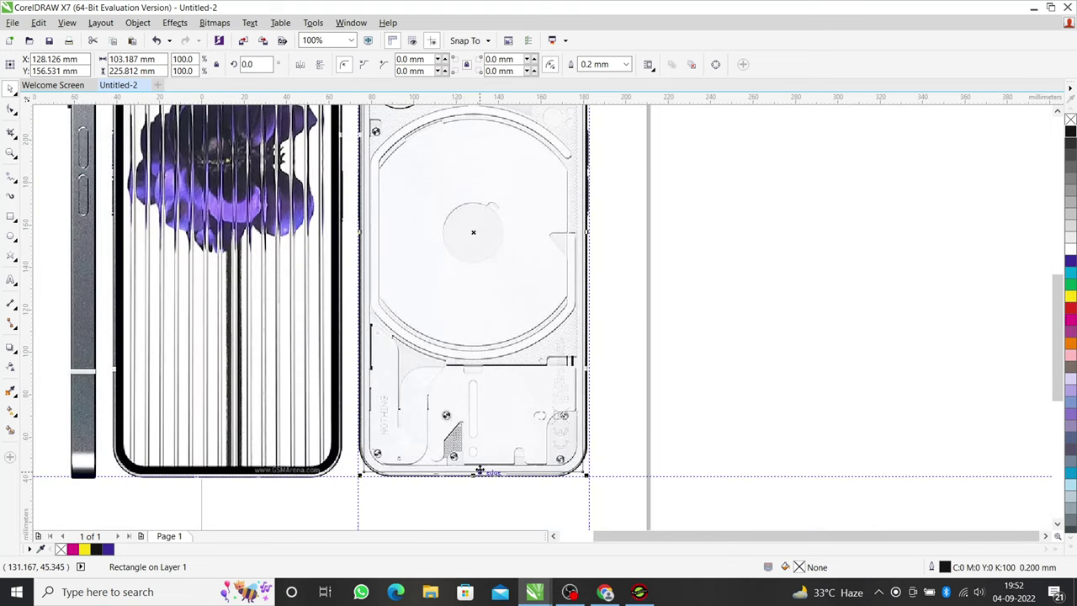
# Nudge the rectangle down 0.5 mm to adjust its lower edge against the back view's bottom
pyautogui.scroll(2, 479, 471)
pyautogui.press('Down')
pyautogui.press('Down')
pyautogui.press('Down')
pyautogui.press('Down')
pyautogui.press('Down')
pyautogui.press('Down')
pyautogui.press('Up')
pyautogui.scroll(-6, 486, 404)
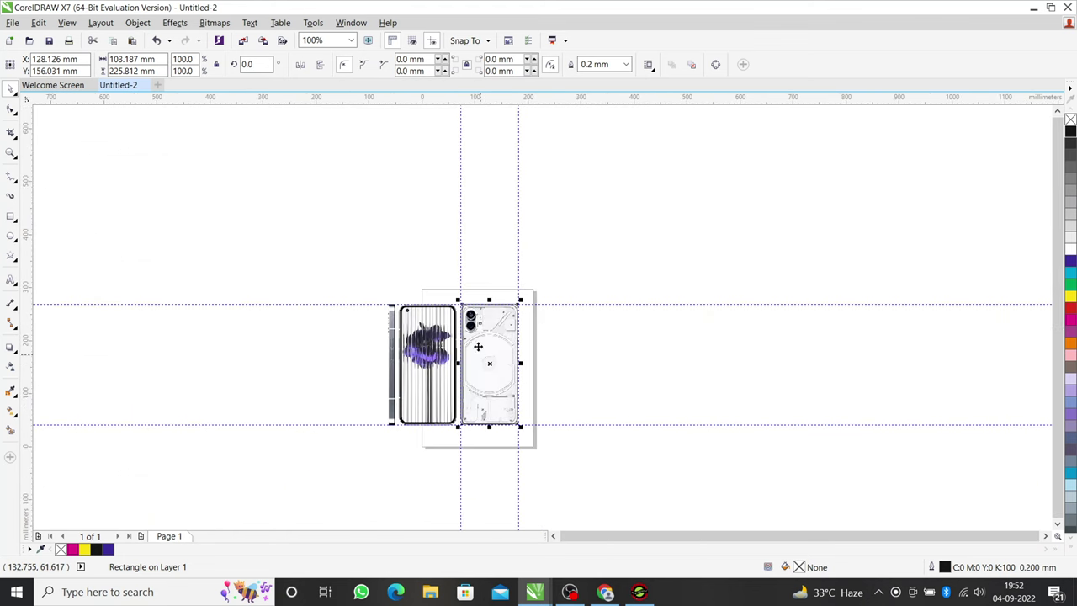
# Lower the rectangle's top edge to just inside the back view's frame, making the rectangle about 223.3 mm tall
pyautogui.scroll(4, 475, 283)
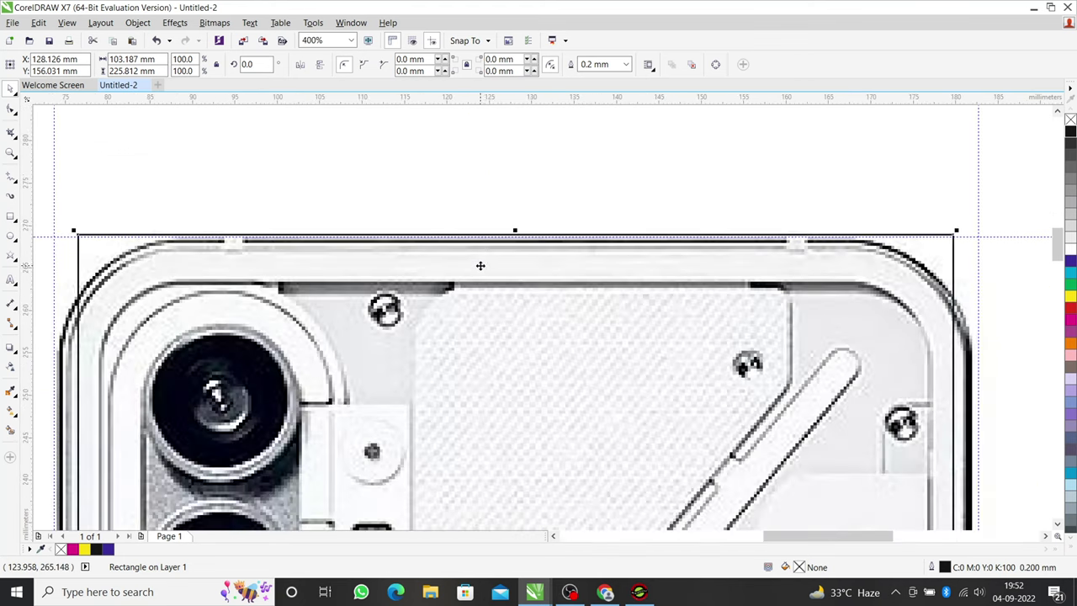
pyautogui.scroll(2, 480, 265)
pyautogui.moveTo(550, 202); pyautogui.dragTo(551, 230)
pyautogui.scroll(-2, 579, 232)
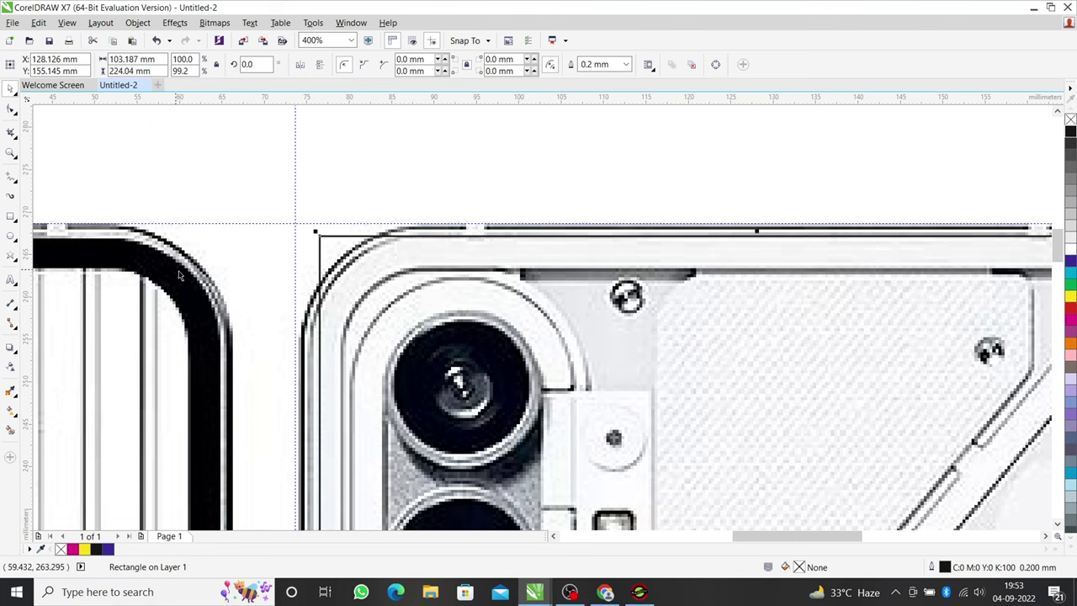
pyautogui.scroll(-1, 201, 195)
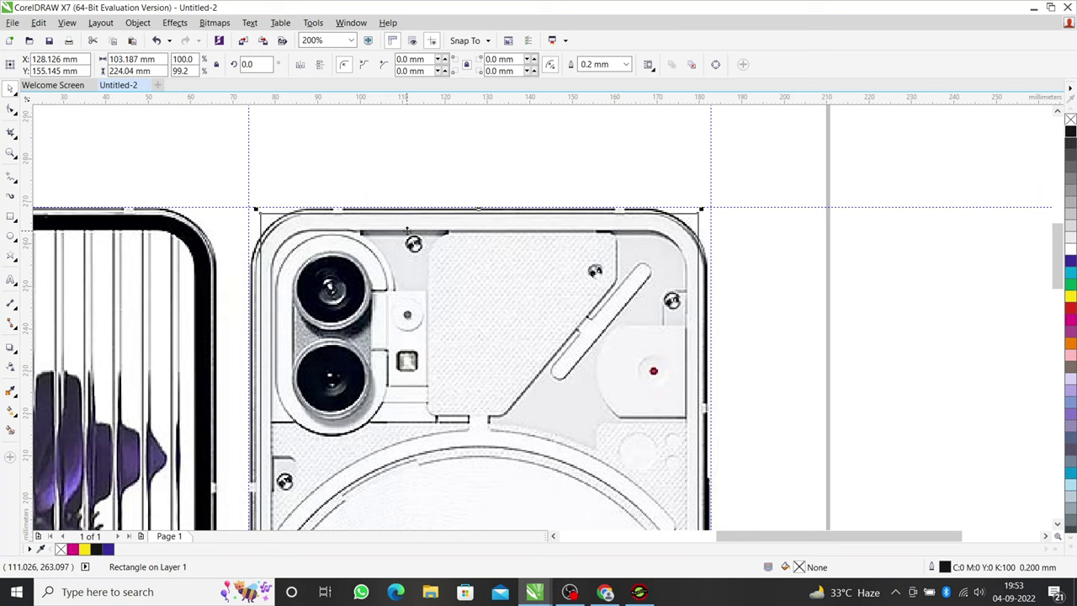
pyautogui.scroll(1, 496, 219)
pyautogui.moveTo(460, 204); pyautogui.dragTo(465, 212)
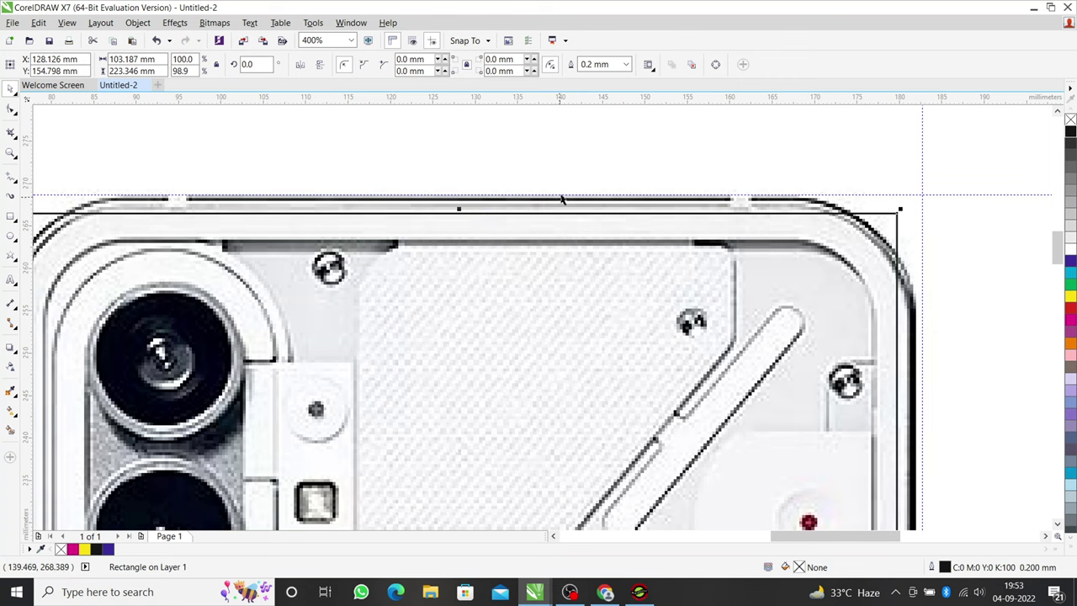
# Round all four corners of the back outline rectangle to a radius of about 13.9 mm
pyautogui.scroll(-1, 646, 189)
pyautogui.press('F10')
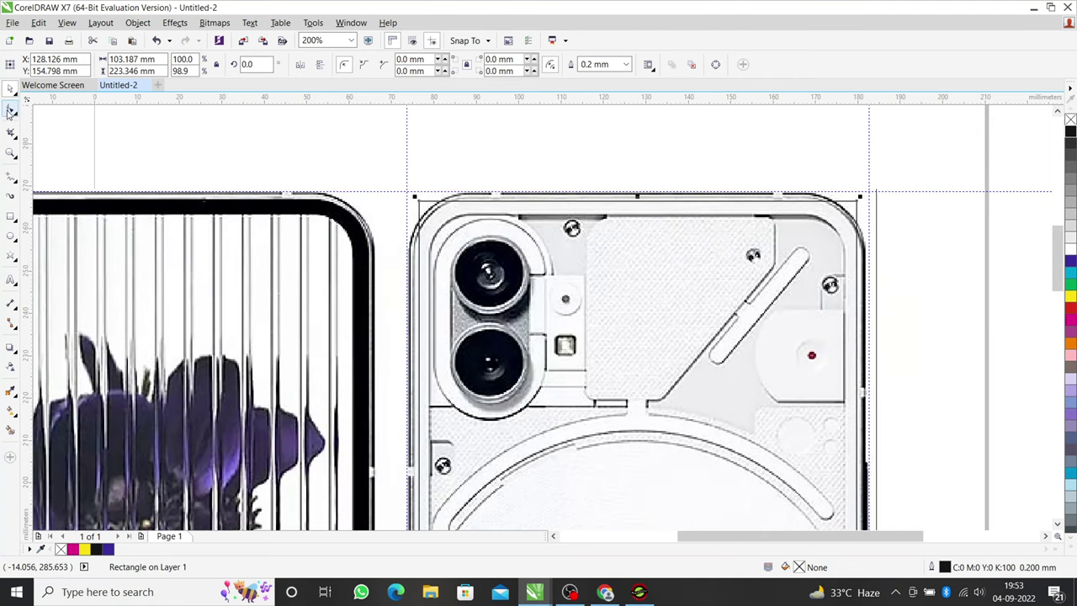
pyautogui.moveTo(420, 203); pyautogui.dragTo(424, 265)
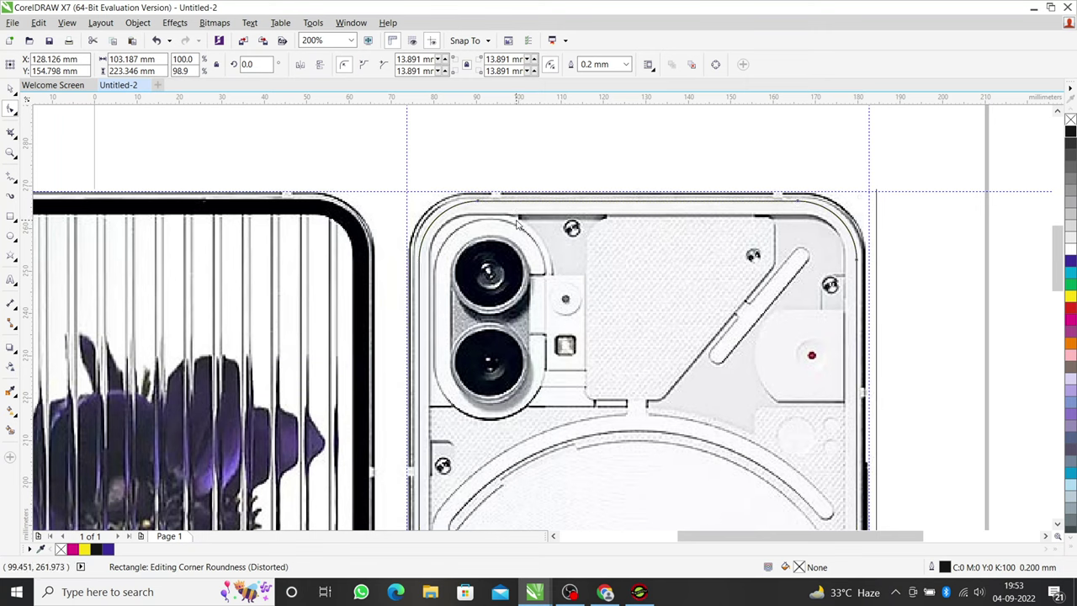
pyautogui.scroll(-1, 508, 204)
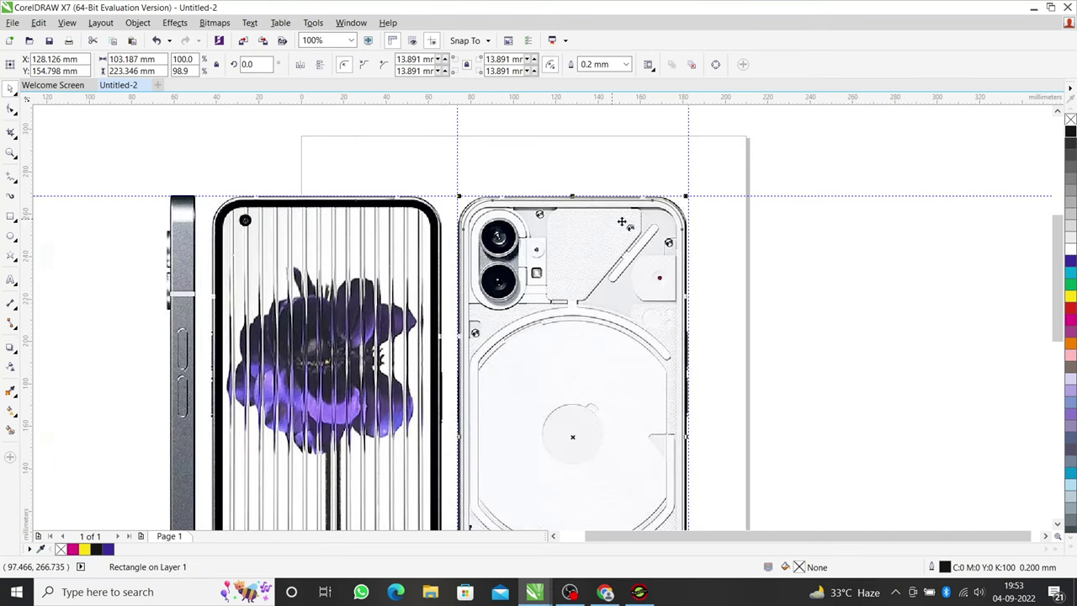
# Try a black fill on the rounded back outline, then clear the fill
pyautogui.click(1070, 132)
pyautogui.scroll(-1, 559, 238)
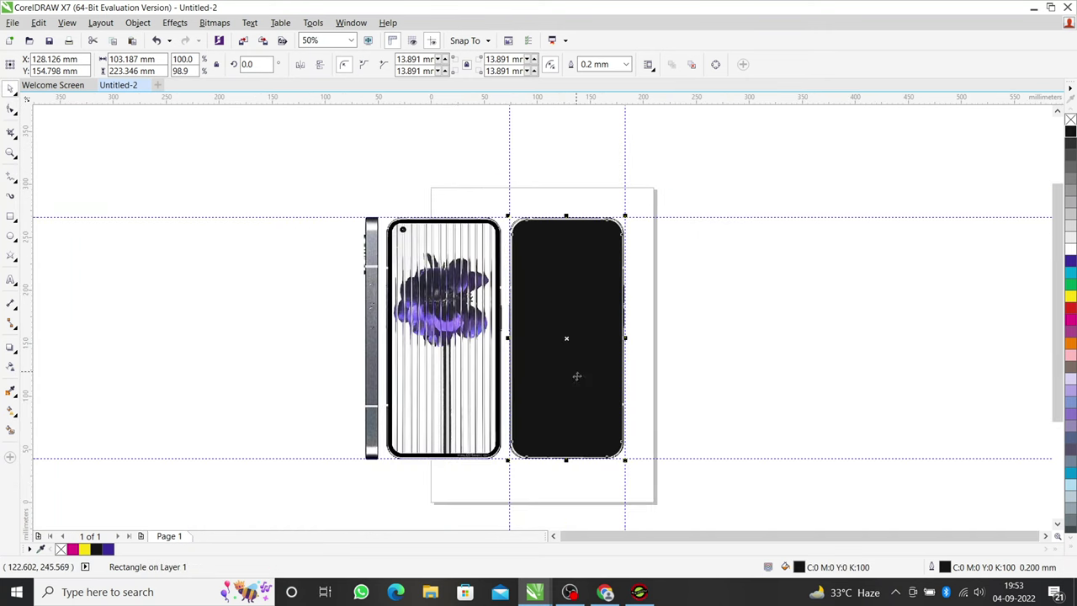
pyautogui.click(1070, 121)
pyautogui.scroll(1, 574, 280)
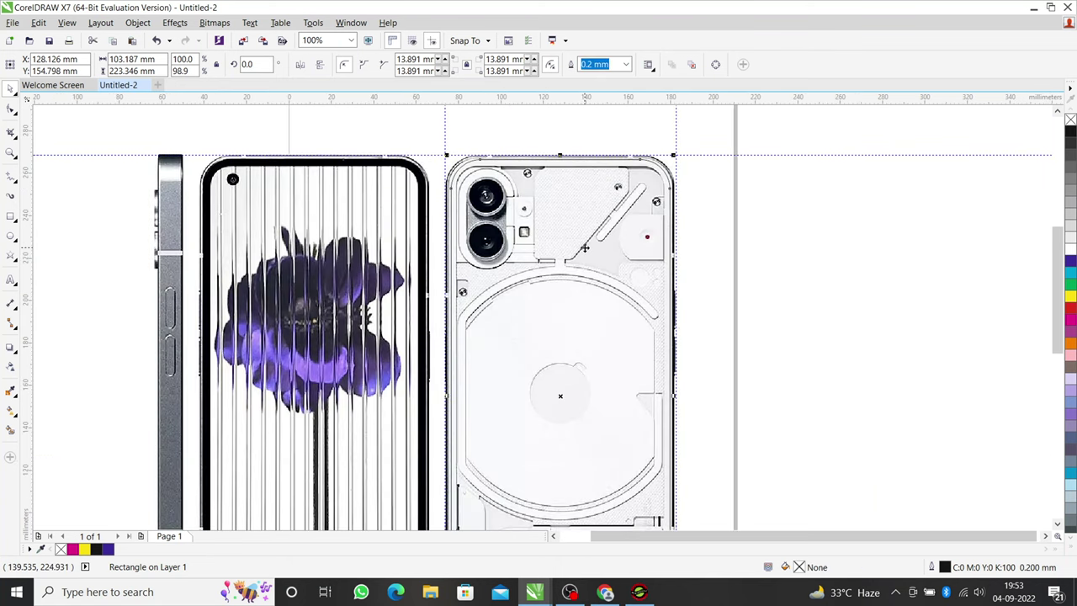
# Give the back outline a yellow outline colour and set its line width to 3.0 mm
pyautogui.scroll(2, 451, 168)
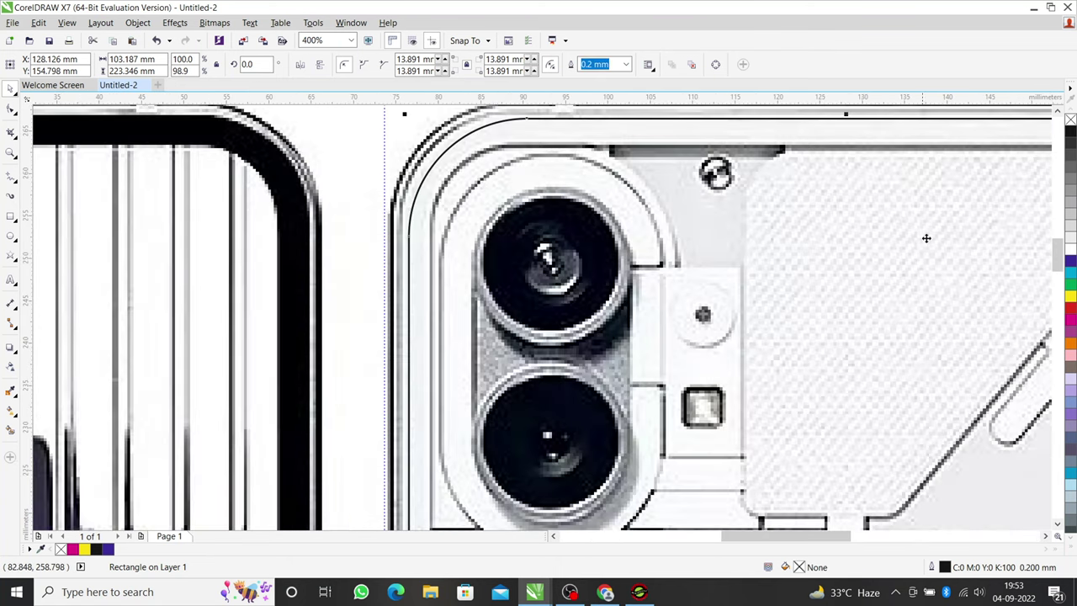
pyautogui.rightClick(1070, 300)
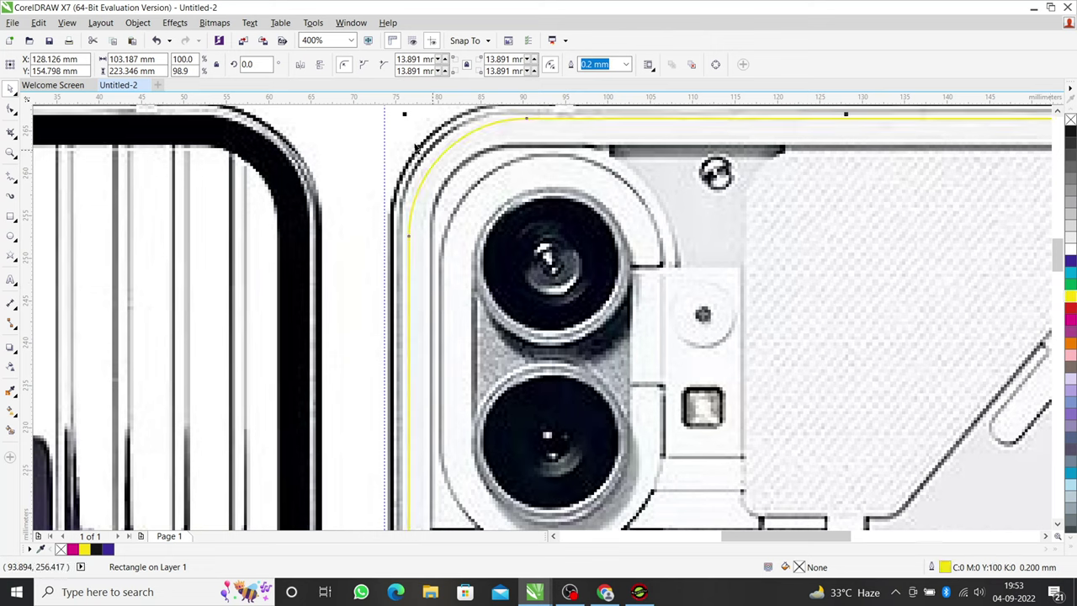
pyautogui.click(626, 65)
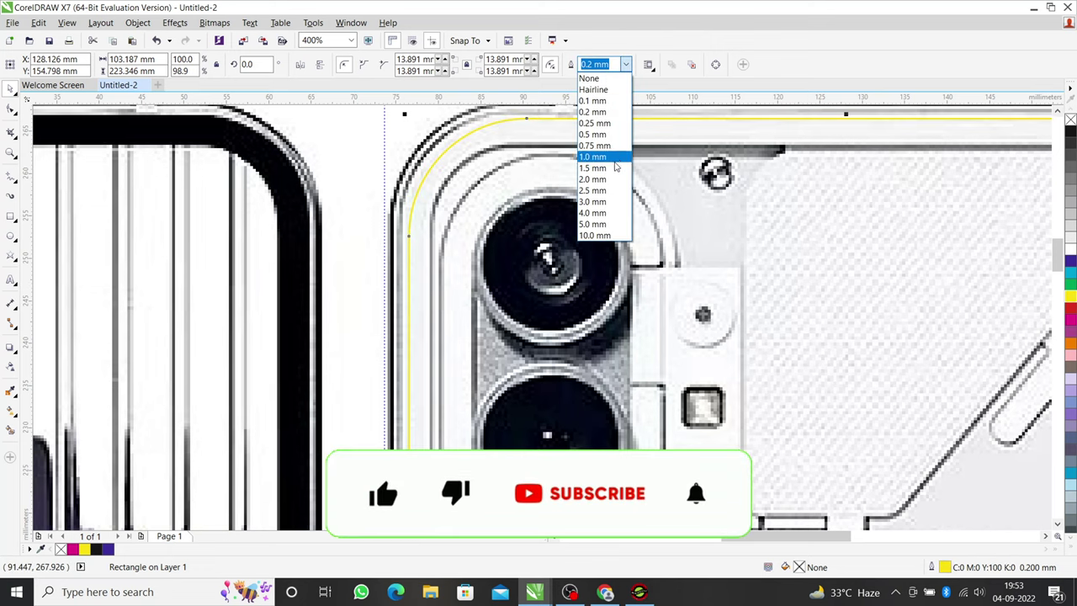
pyautogui.click(609, 202)
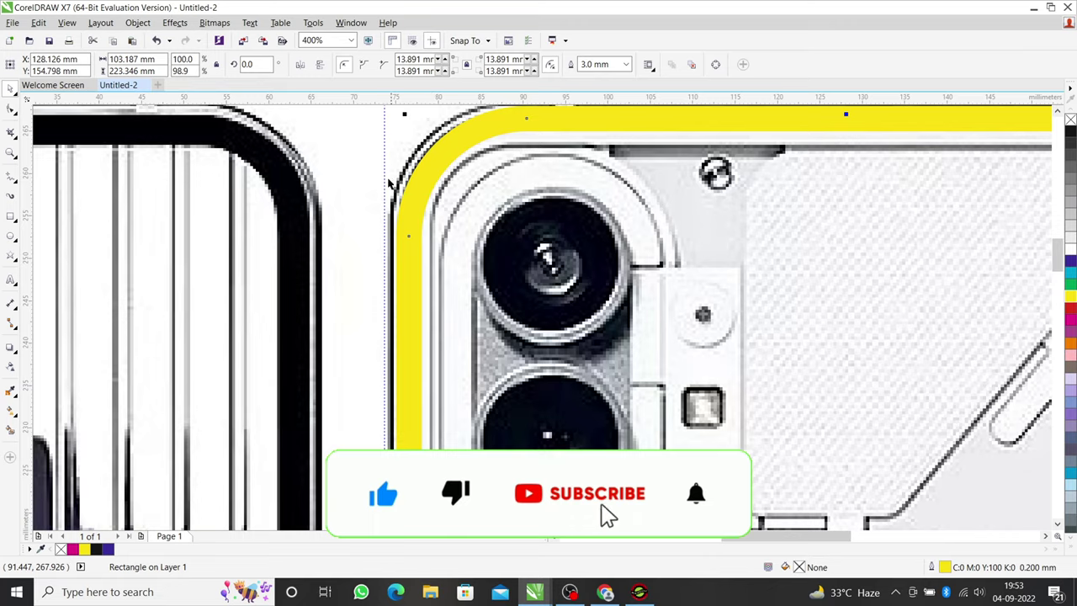
pyautogui.scroll(-1, 269, 197)
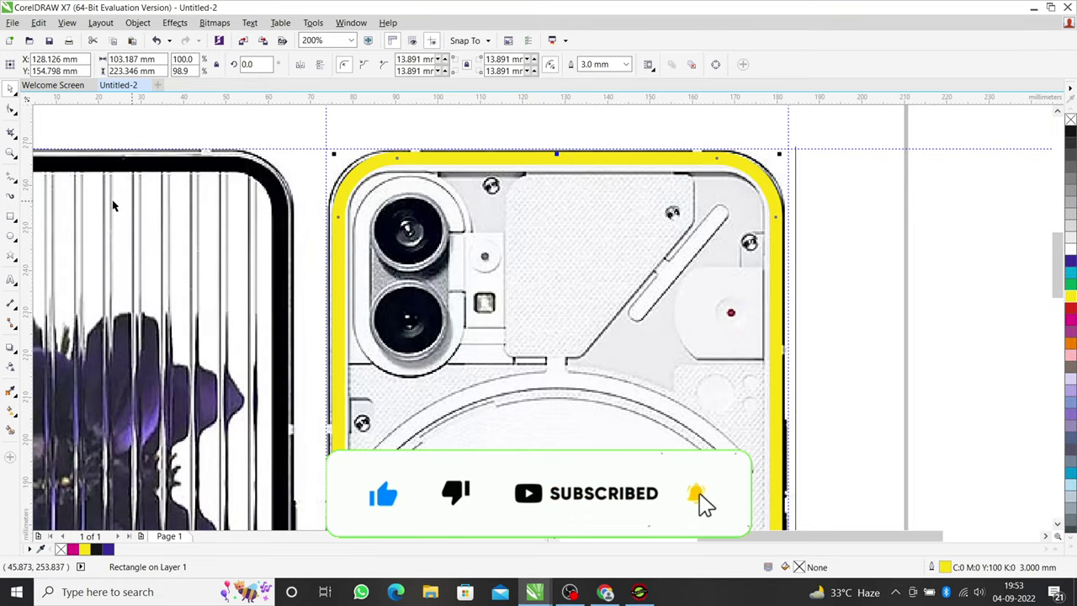
# Draw a square of about 5.8 mm around the flash beside the lower camera lens
pyautogui.click(12, 217)
pyautogui.scroll(1, 498, 321)
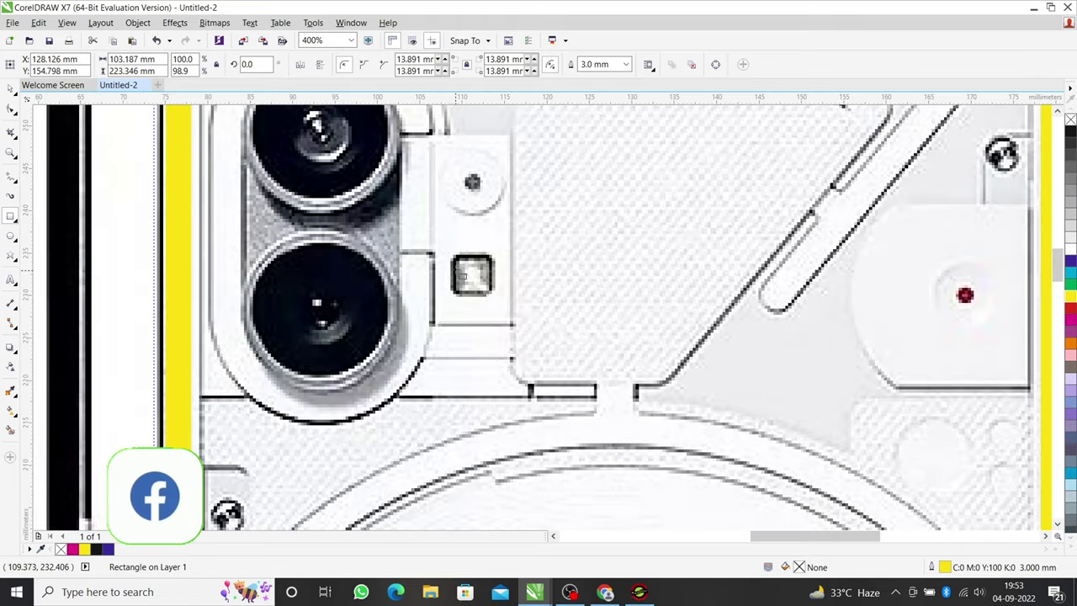
pyautogui.moveTo(449, 250); pyautogui.dragTo(498, 305)
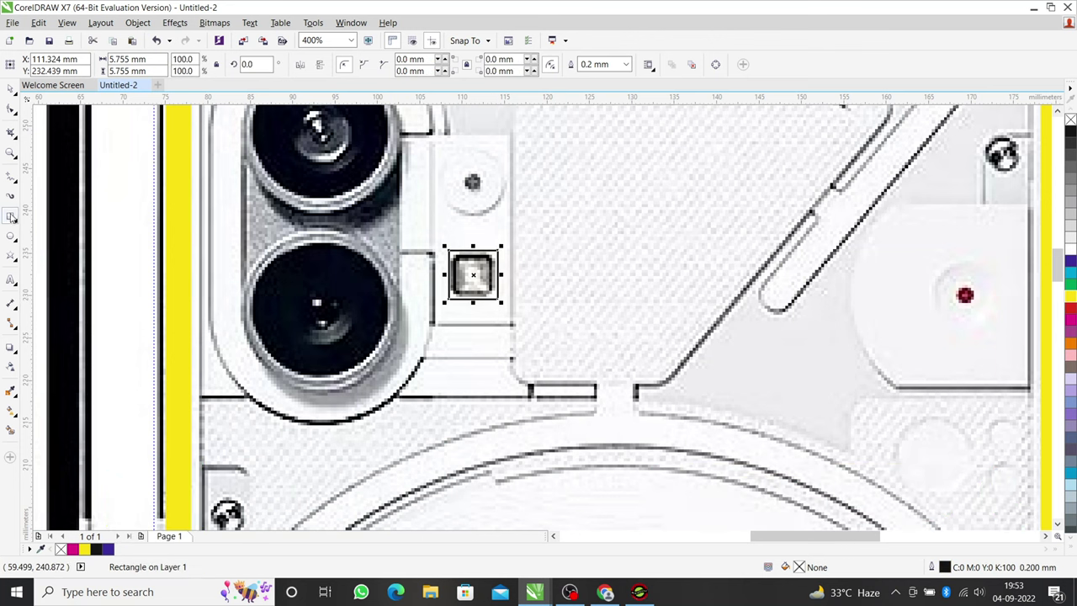
# Draw a rectangle around the two camera lenses and stretch its edges to about 20.7 by 42 mm
pyautogui.scroll(-3, 443, 322)
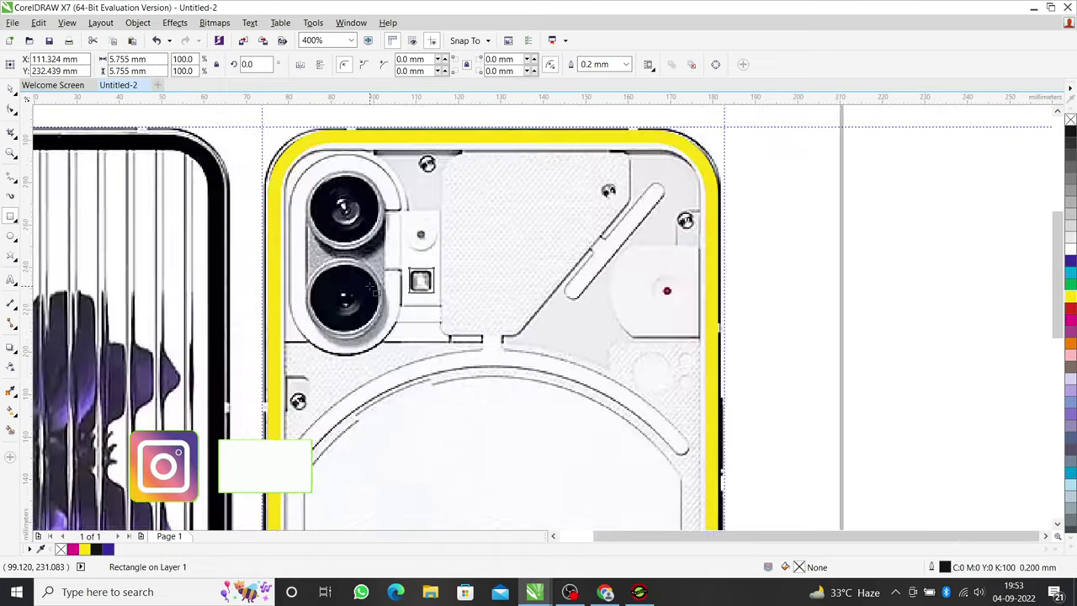
pyautogui.scroll(1, 345, 257)
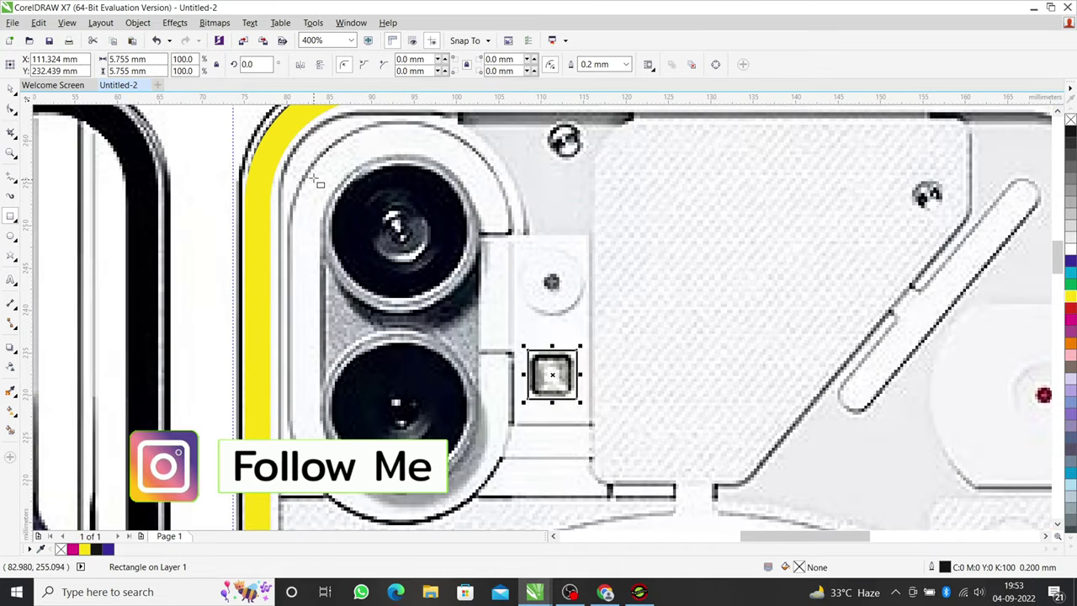
pyautogui.moveTo(320, 161)
pyautogui.mouseDown()
pyautogui.moveTo(368, 313)
pyautogui.moveTo(490, 505)
pyautogui.mouseUp()
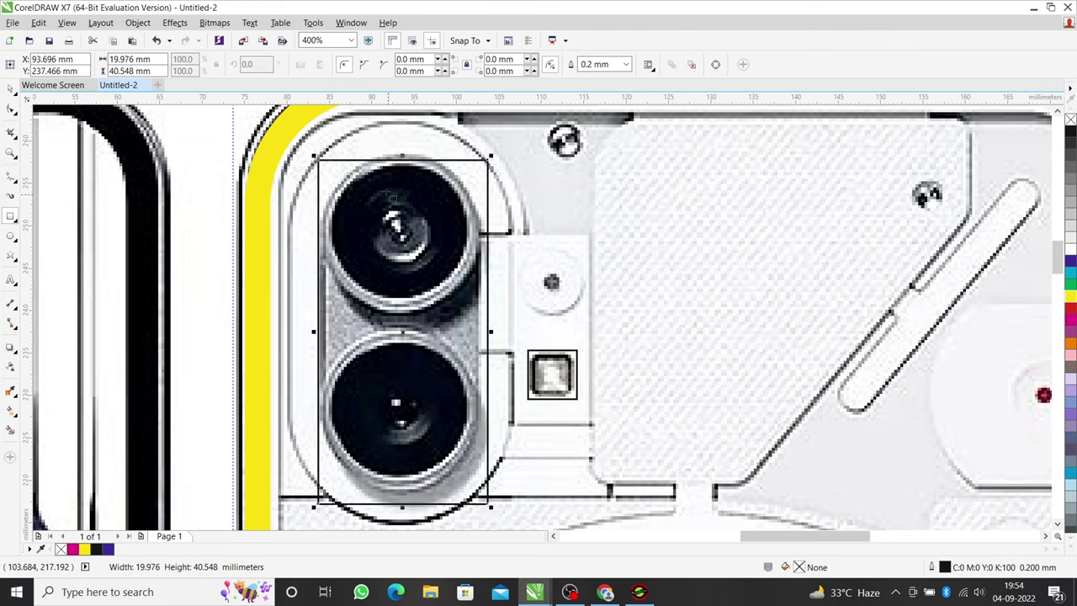
pyautogui.moveTo(401, 154); pyautogui.dragTo(406, 137)
pyautogui.press('space')
pyautogui.moveTo(492, 327); pyautogui.dragTo(495, 327)
pyautogui.moveTo(405, 327); pyautogui.dragTo(406, 328)
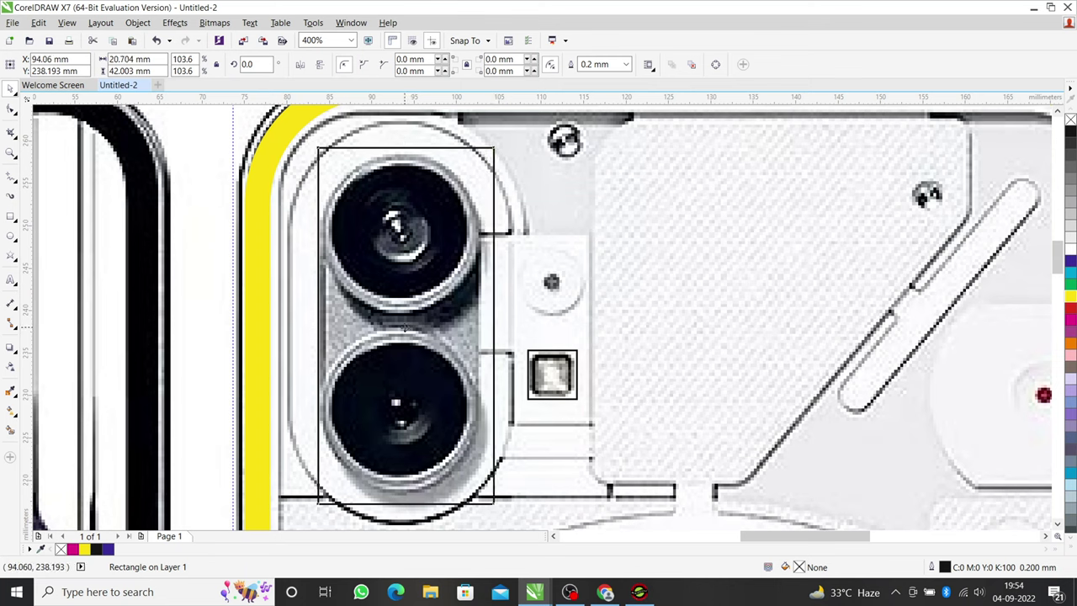
# Round the camera rectangle's corners to about 10.4 mm and centre it on the lenses at about X 93.5, Y 238.4 mm
pyautogui.click(11, 108)
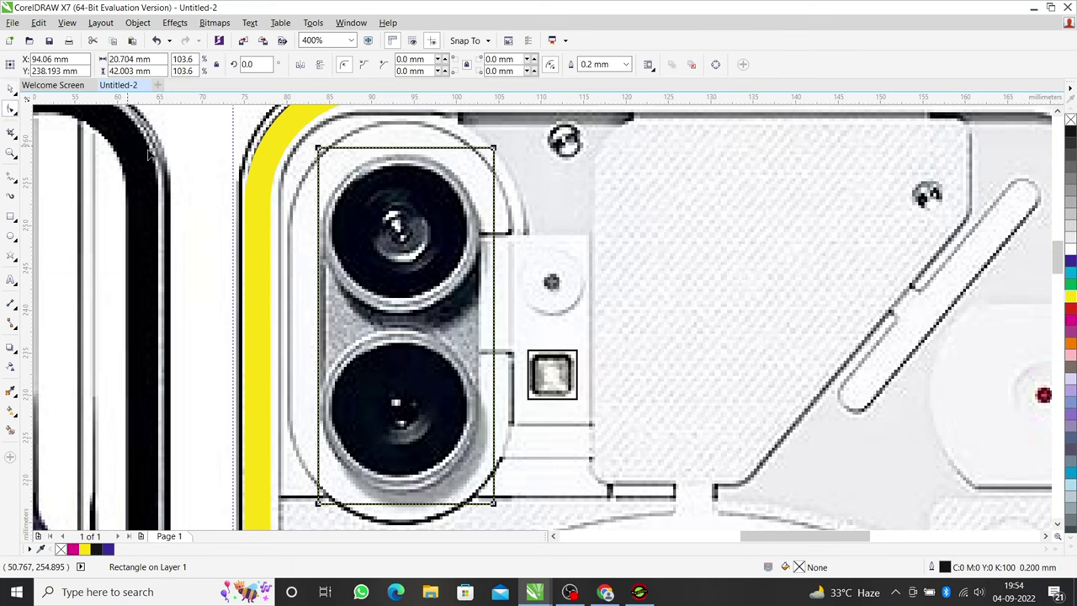
pyautogui.moveTo(322, 152); pyautogui.dragTo(331, 244)
pyautogui.press('Left')
pyautogui.press('Left')
pyautogui.press('Left')
pyautogui.press('Left')
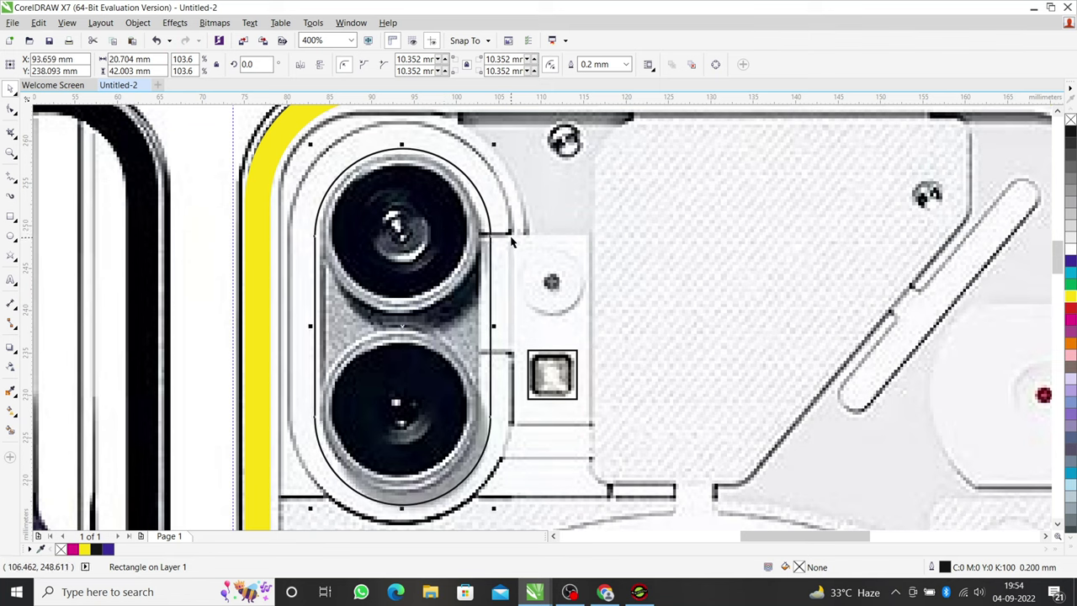
pyautogui.press('Up')
pyautogui.press('Up')
pyautogui.press('Up')
pyautogui.press('Left')
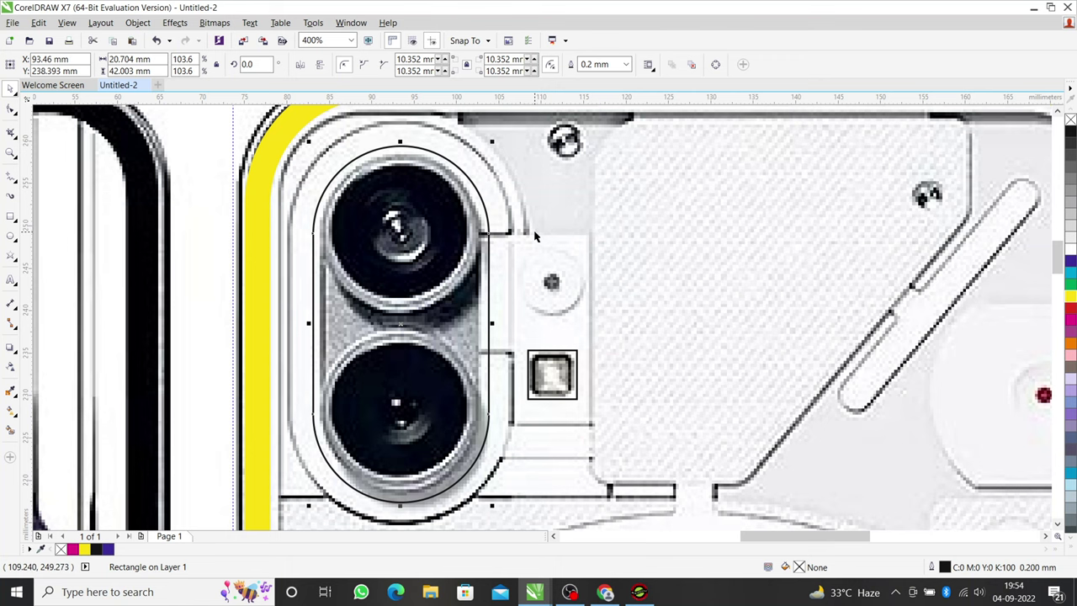
# Round the corners of the small square around the flash to a radius of about 0.86 mm
pyautogui.scroll(-2, 507, 262)
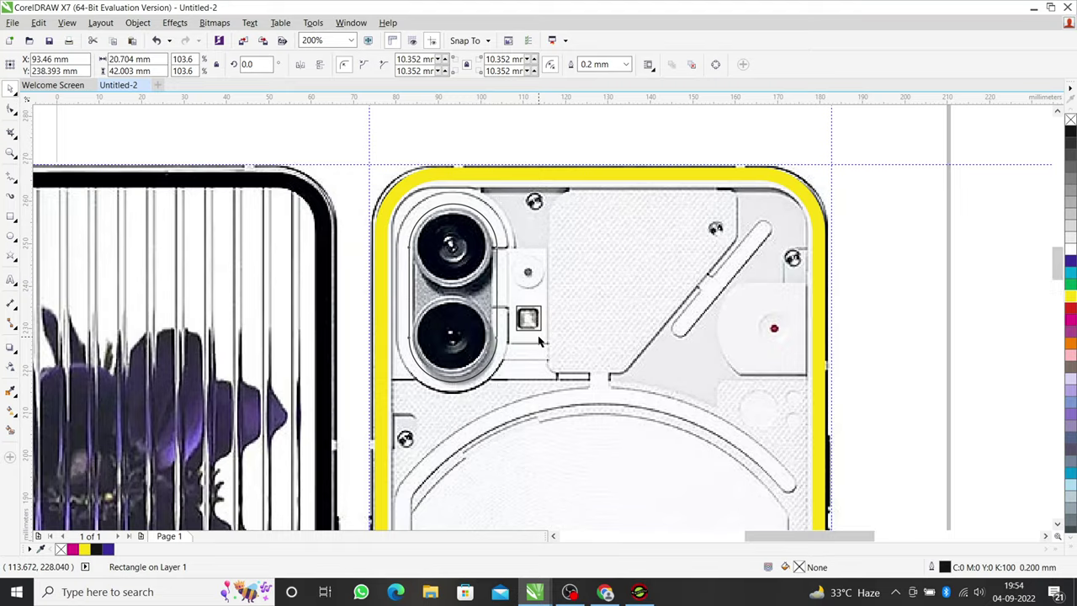
pyautogui.scroll(4, 525, 320)
pyautogui.click(509, 283)
pyautogui.click(10, 108)
pyautogui.moveTo(452, 221); pyautogui.dragTo(467, 226)
pyautogui.press('space')
pyautogui.scroll(-2, 502, 256)
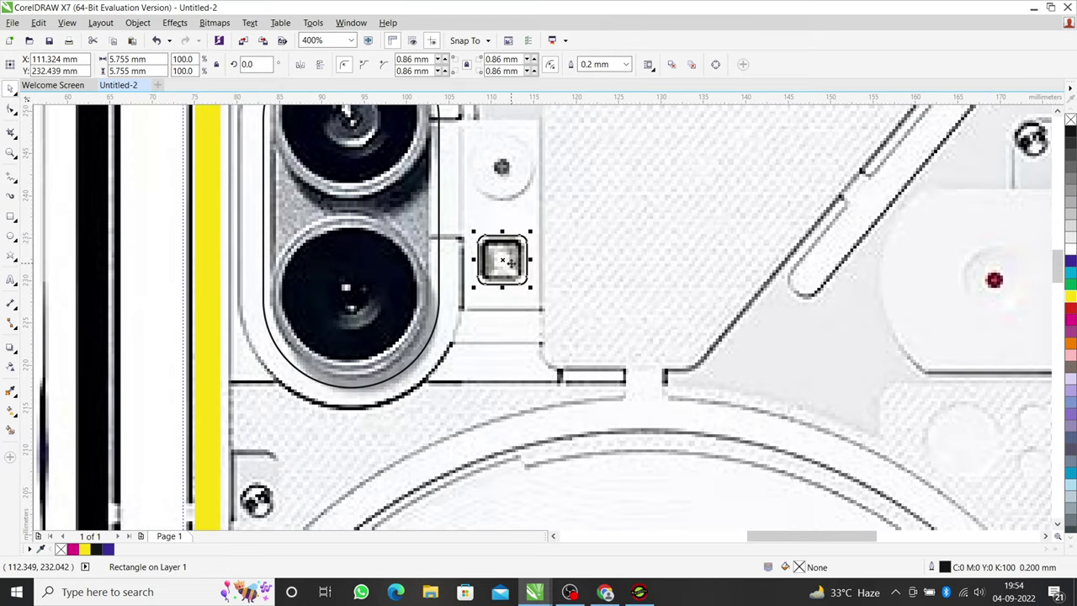
# Draw a circle about 9.3 mm in diameter and centre it on the small round hole above the flash
pyautogui.click(11, 236)
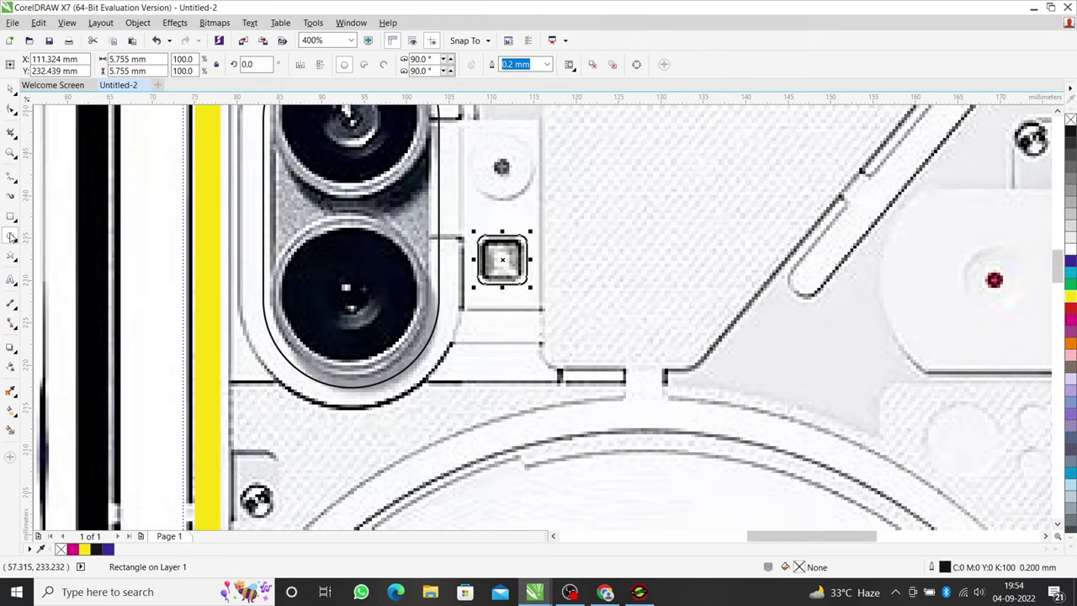
pyautogui.moveTo(485, 149); pyautogui.dragTo(555, 220)
pyautogui.press('space')
pyautogui.moveTo(515, 188); pyautogui.dragTo(514, 168)
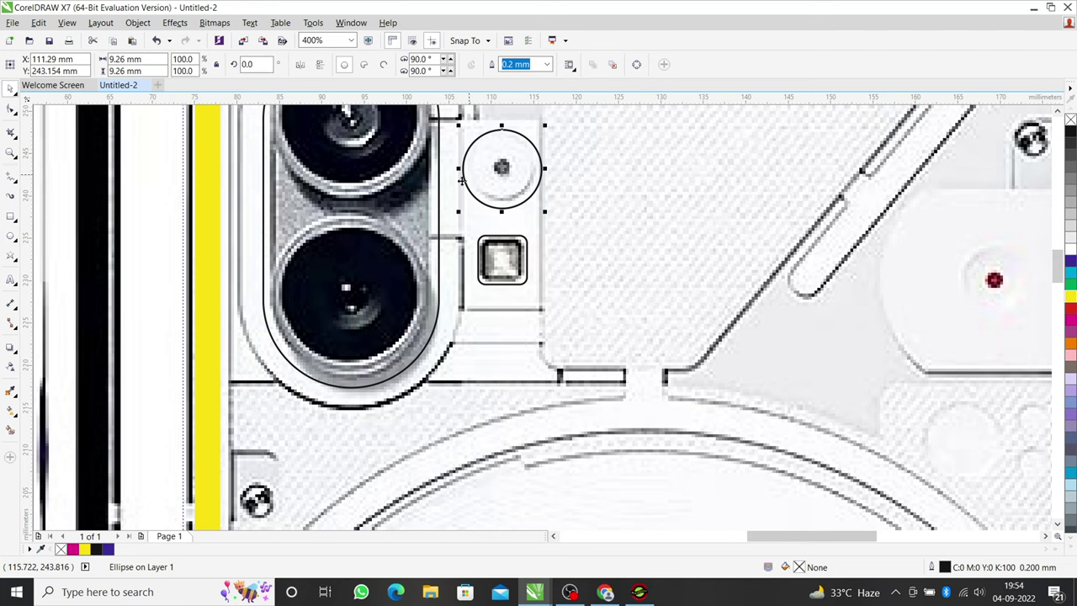
# Shrink the circle above the flash to about 8.9 mm in diameter, keeping it around the round hole
pyautogui.scroll(-2, 472, 173)
pyautogui.scroll(3, 492, 167)
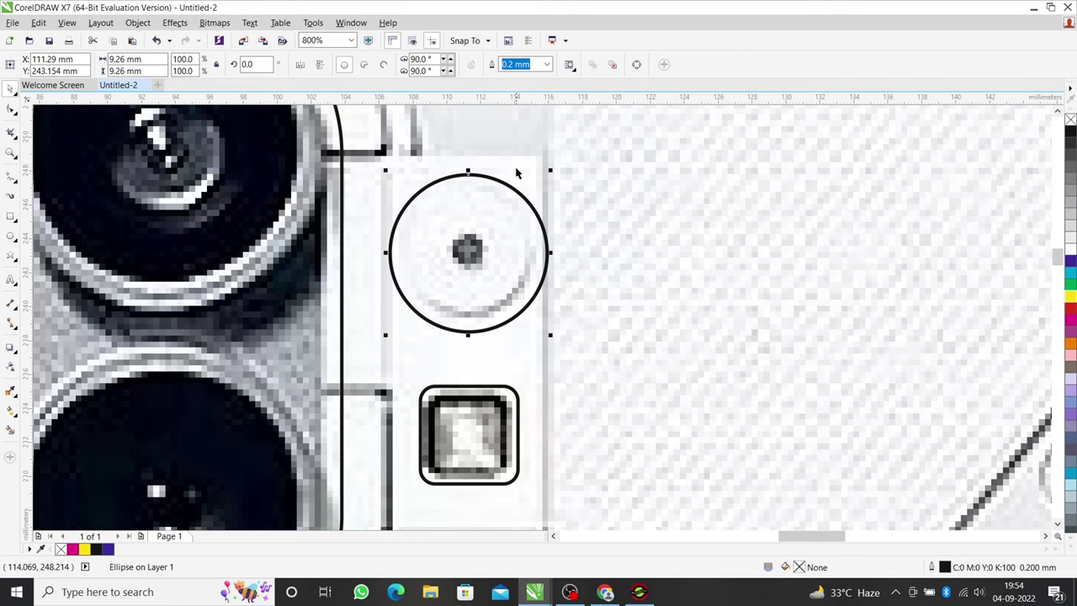
pyautogui.moveTo(551, 169); pyautogui.dragTo(487, 249)
pyautogui.scroll(2, 486, 253)
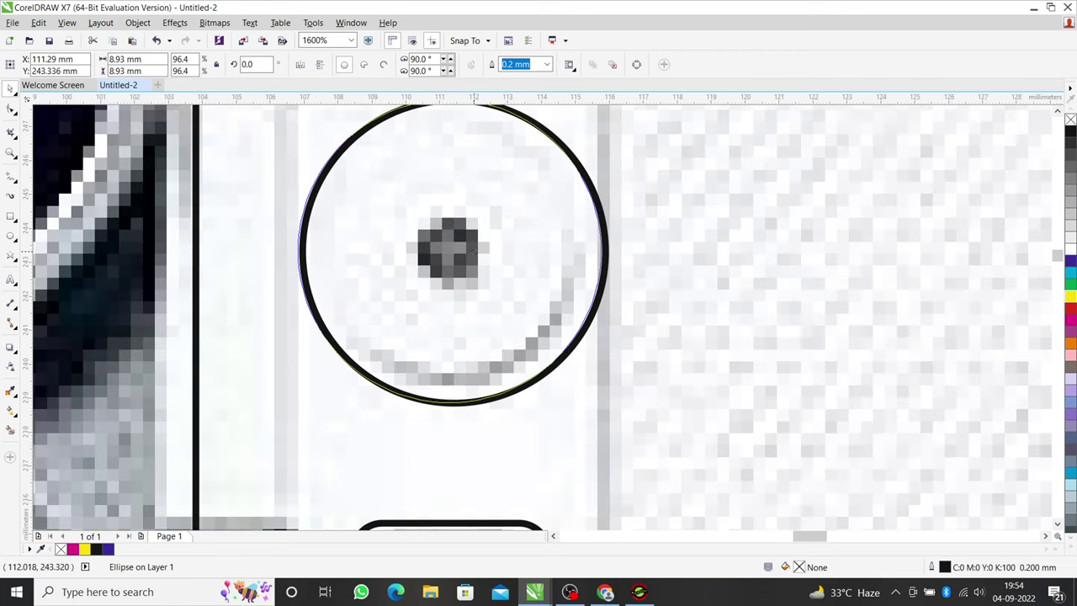
# Draw a circle about 4.4 mm in diameter around the red dot in the back view's upper corner
pyautogui.scroll(-5, 483, 256)
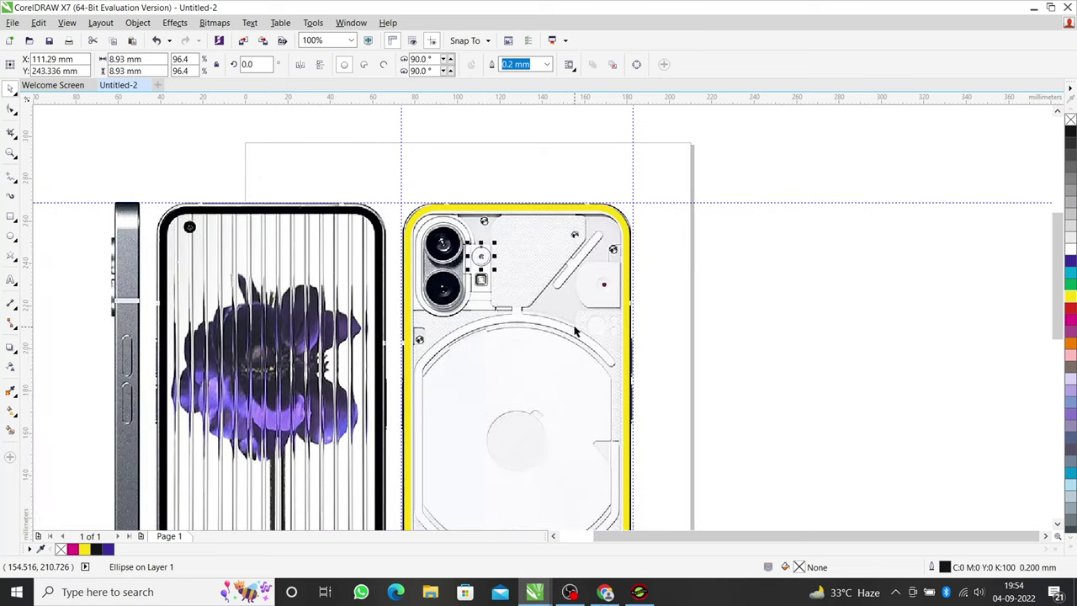
pyautogui.scroll(3, 575, 333)
pyautogui.scroll(-2, 384, 308)
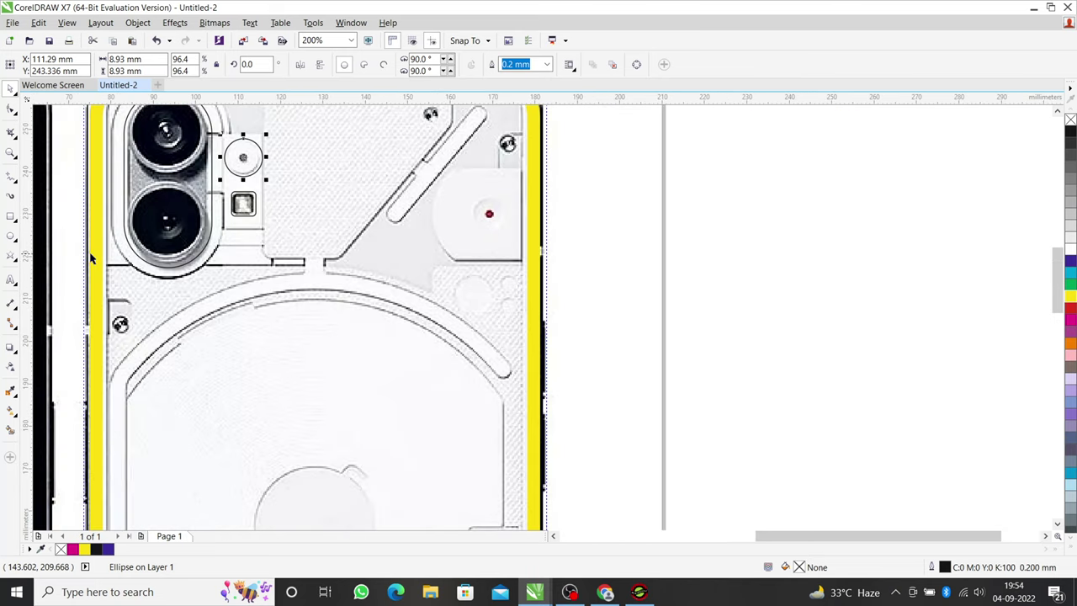
pyautogui.click(10, 236)
pyautogui.scroll(1, 535, 228)
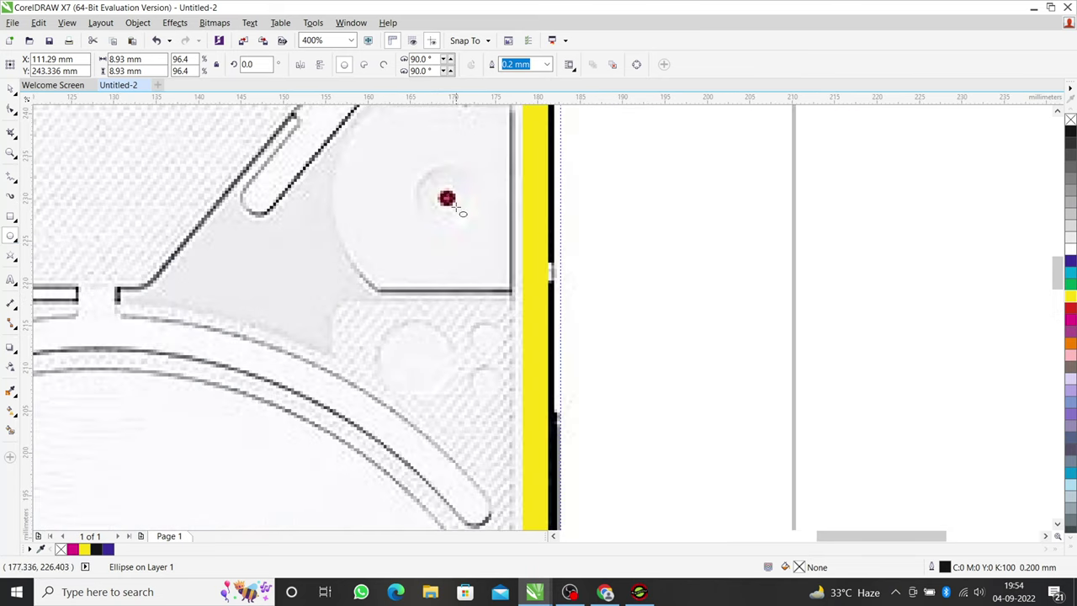
pyautogui.moveTo(429, 179); pyautogui.dragTo(467, 217)
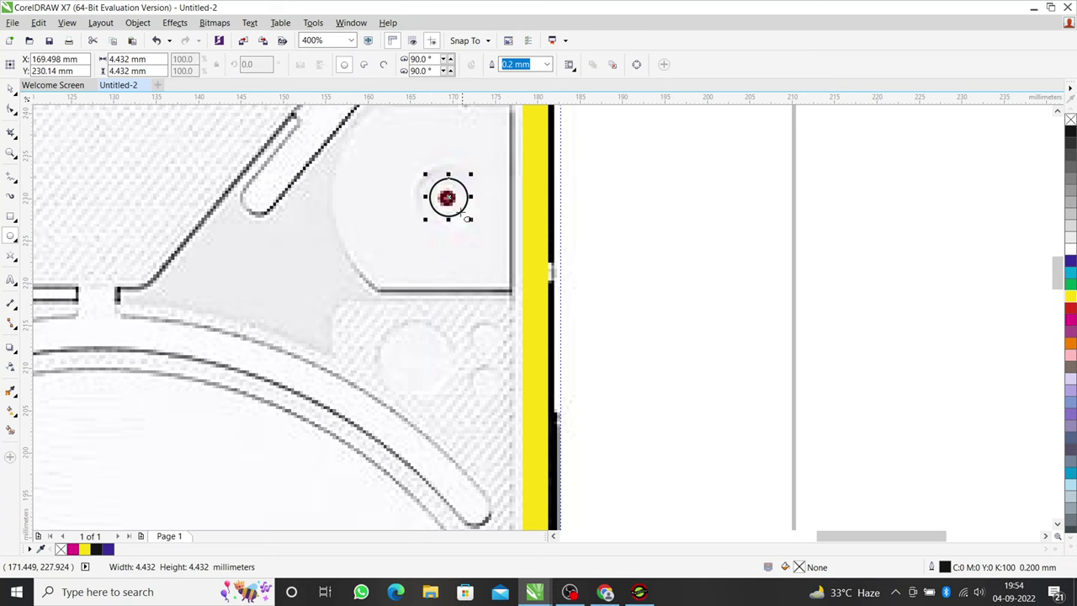
pyautogui.scroll(1, 544, 240)
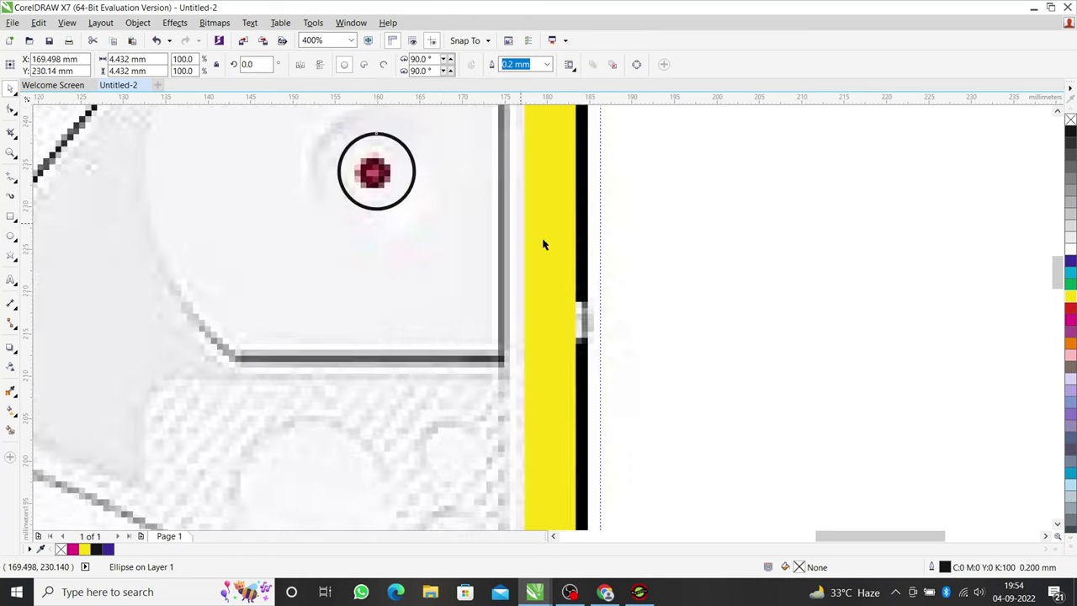
pyautogui.scroll(-1, 586, 233)
pyautogui.scroll(-2, 638, 205)
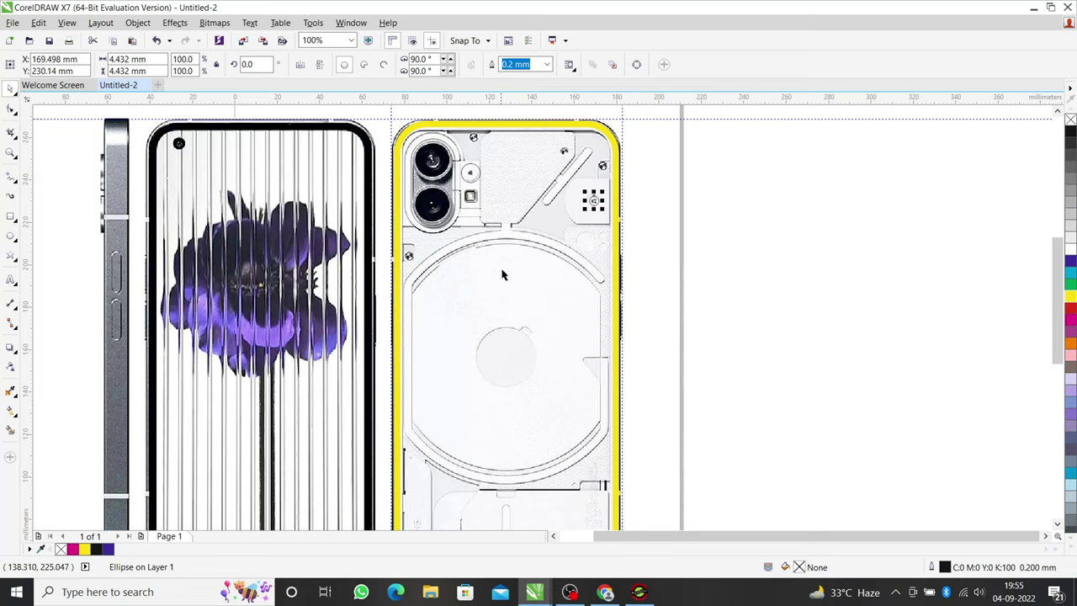
# Switch to Chrome, examine the Nothing Phone (1) back views among the official images on GSMArena, and return to CorelDRAW
pyautogui.click(606, 592)
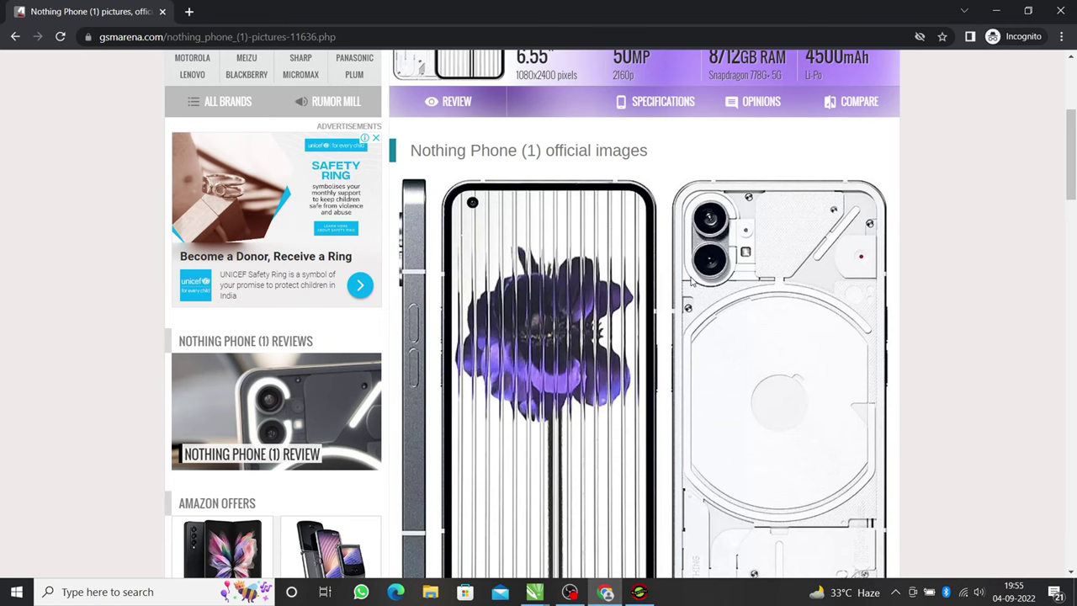
pyautogui.scroll(-5, 691, 284)
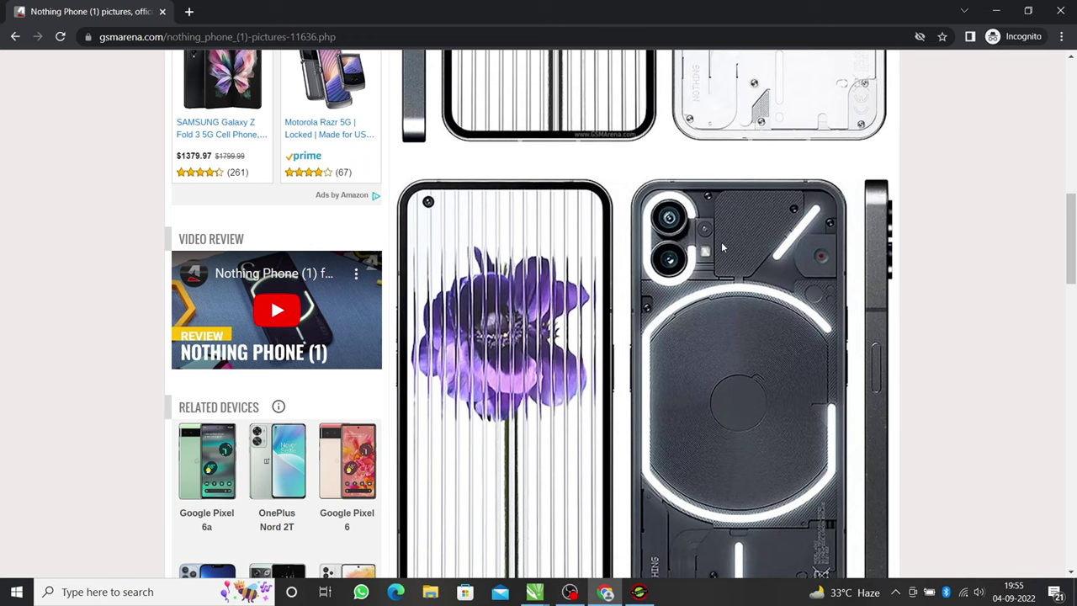
pyautogui.scroll(-5, 727, 503)
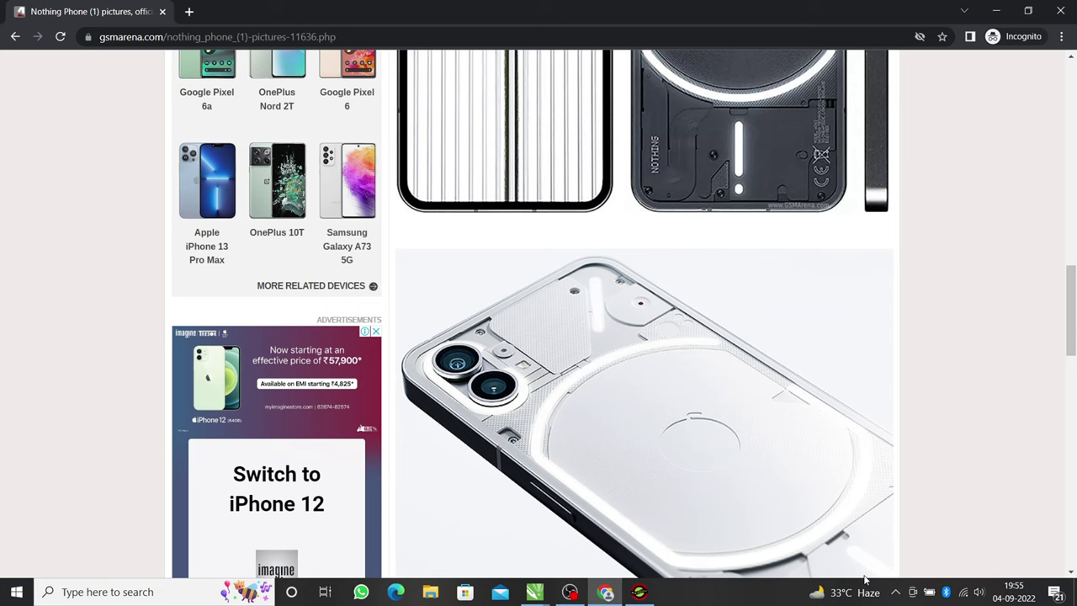
pyautogui.click(534, 591)
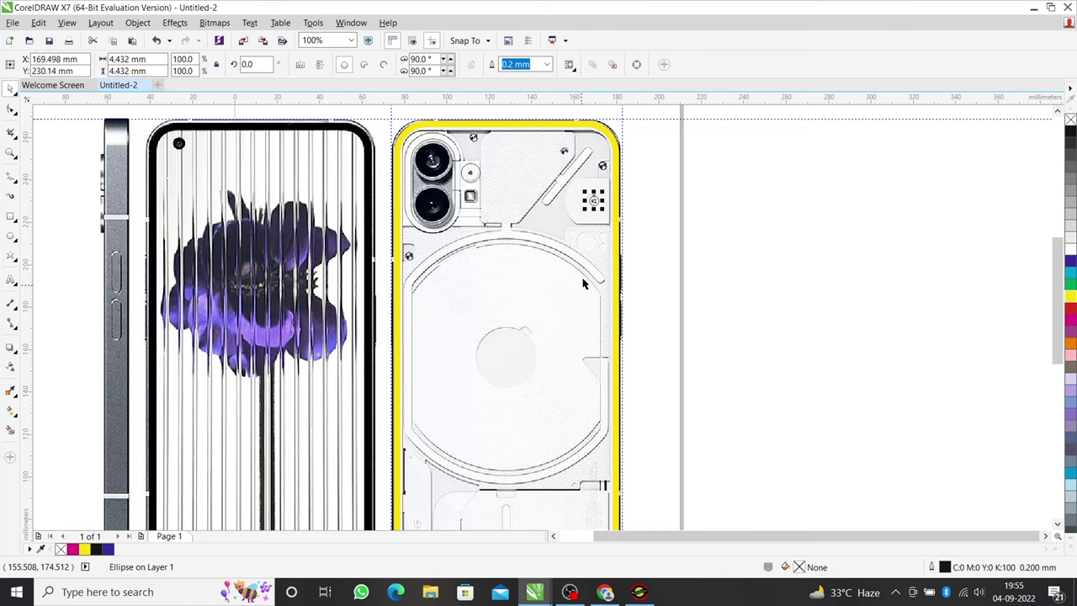
# Weld the back outline and the camera, flash and hole cutouts into a single curve and select it
pyautogui.scroll(3, 583, 284)
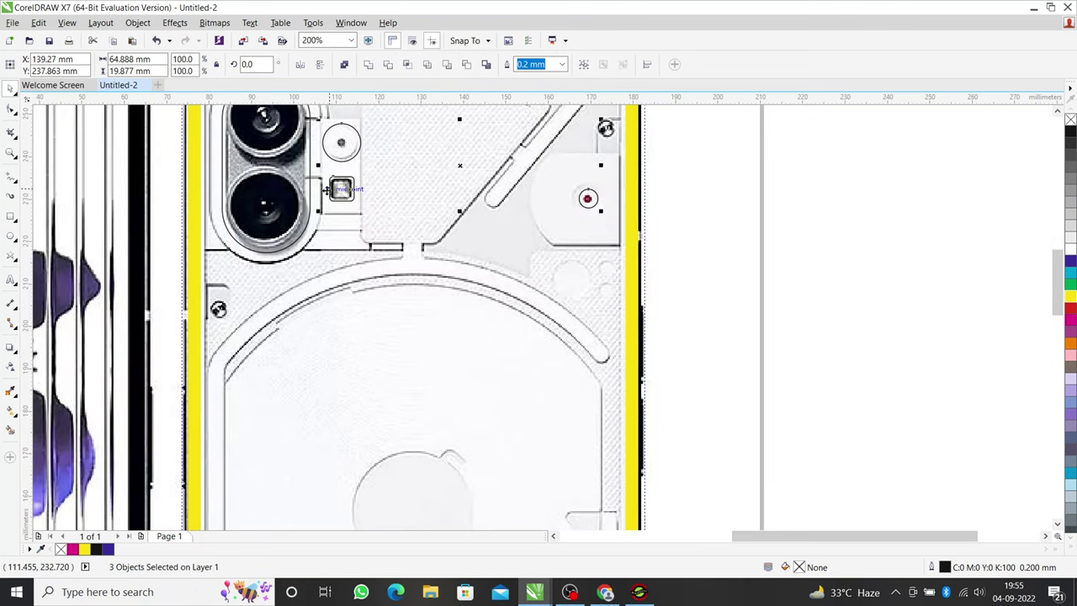
pyautogui.keyDown('shift'); pyautogui.click(355, 324); pyautogui.keyUp('shift')
pyautogui.click(367, 64)
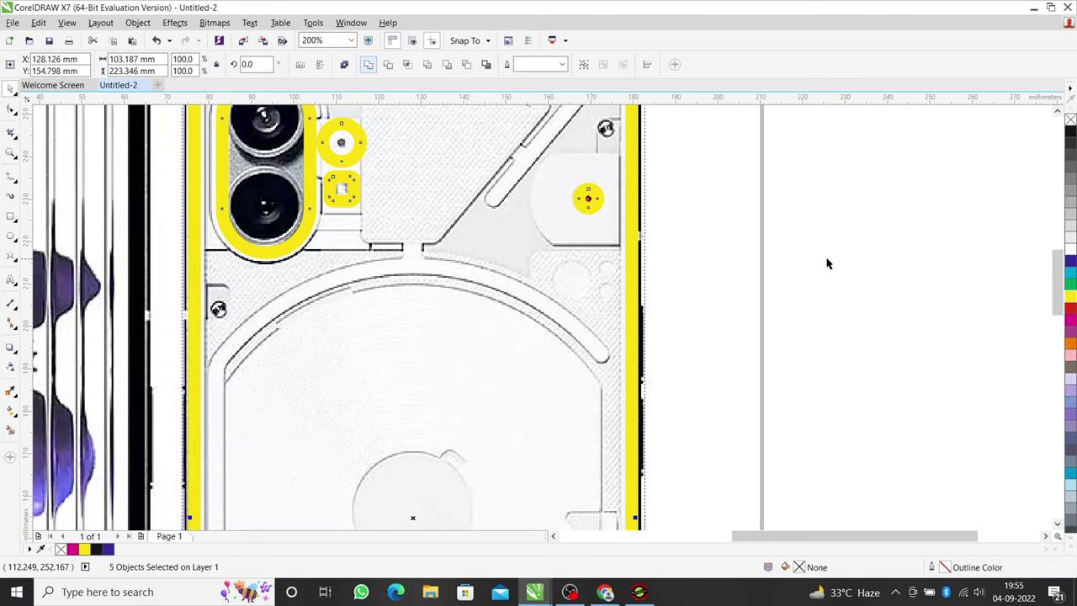
pyautogui.scroll(-3, 827, 263)
pyautogui.click(600, 176)
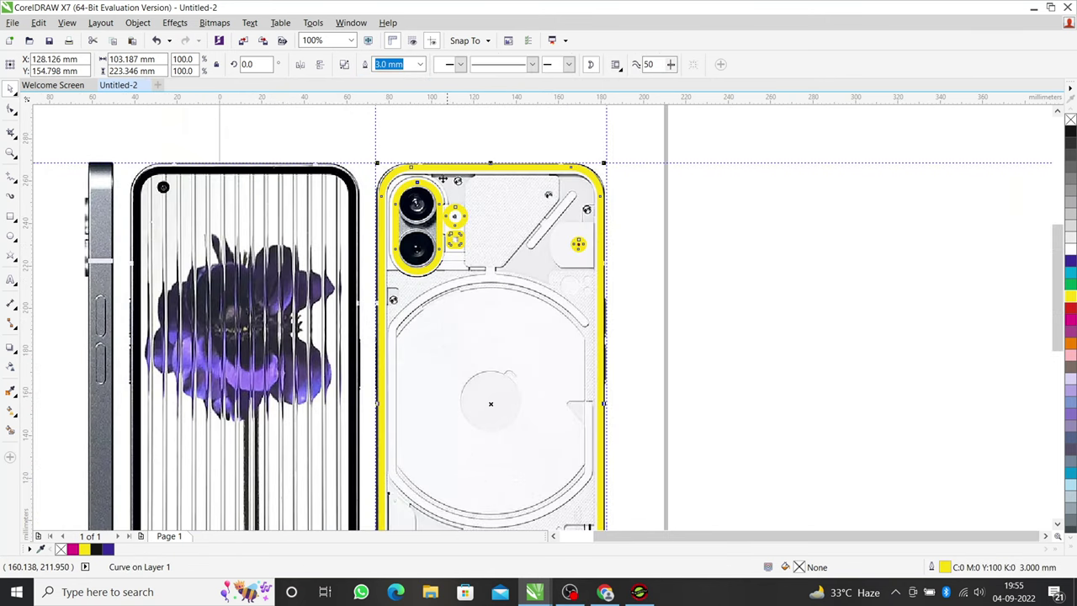
# Try outline widths of 1.5 mm and Hairline on the welded curve
pyautogui.click(420, 64)
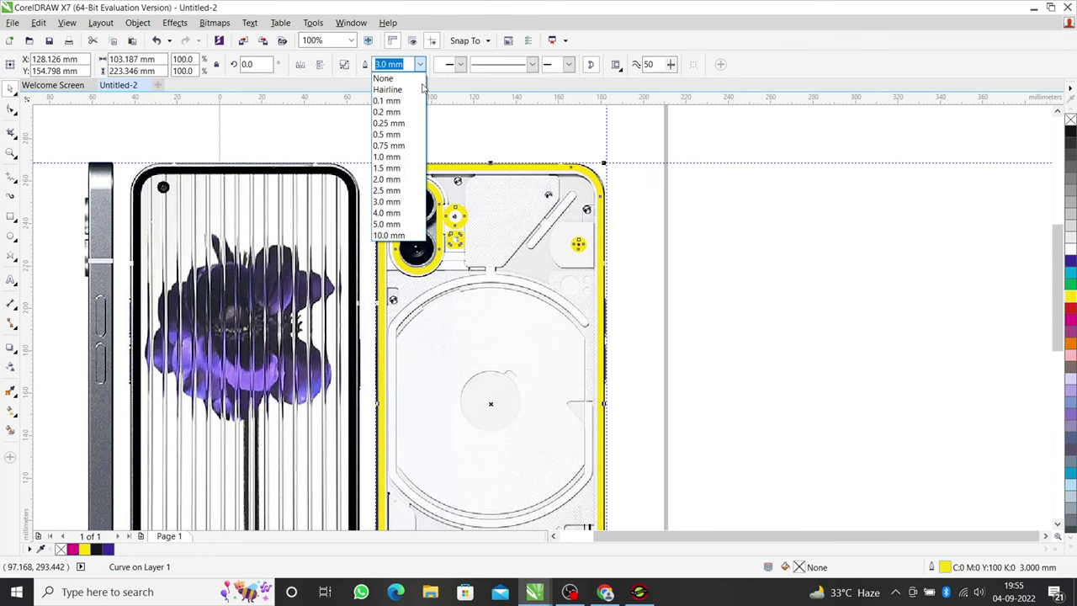
pyautogui.click(400, 170)
pyautogui.scroll(4, 474, 202)
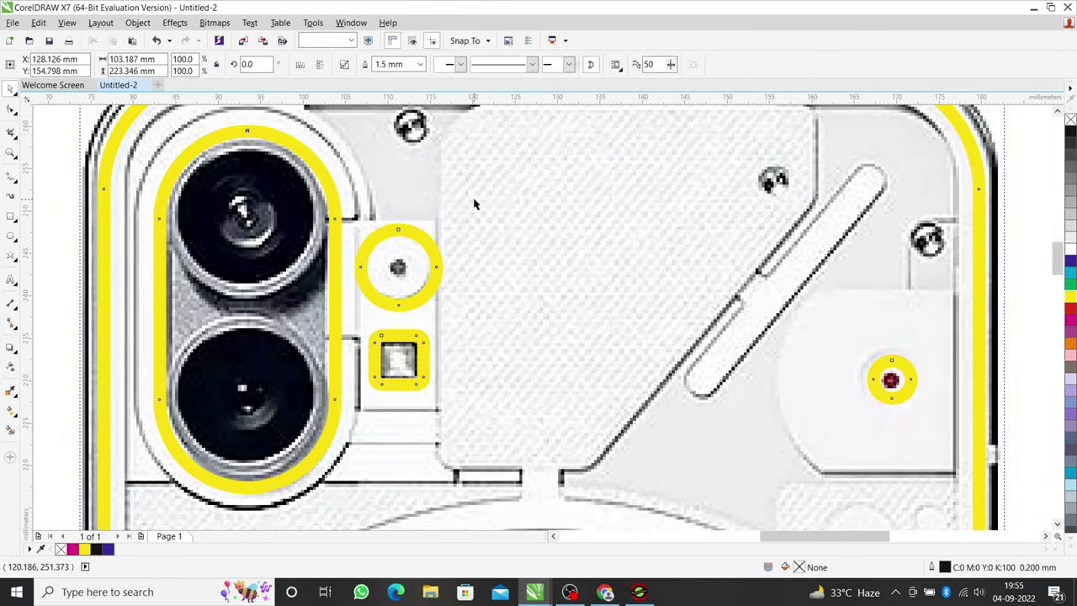
pyautogui.click(420, 64)
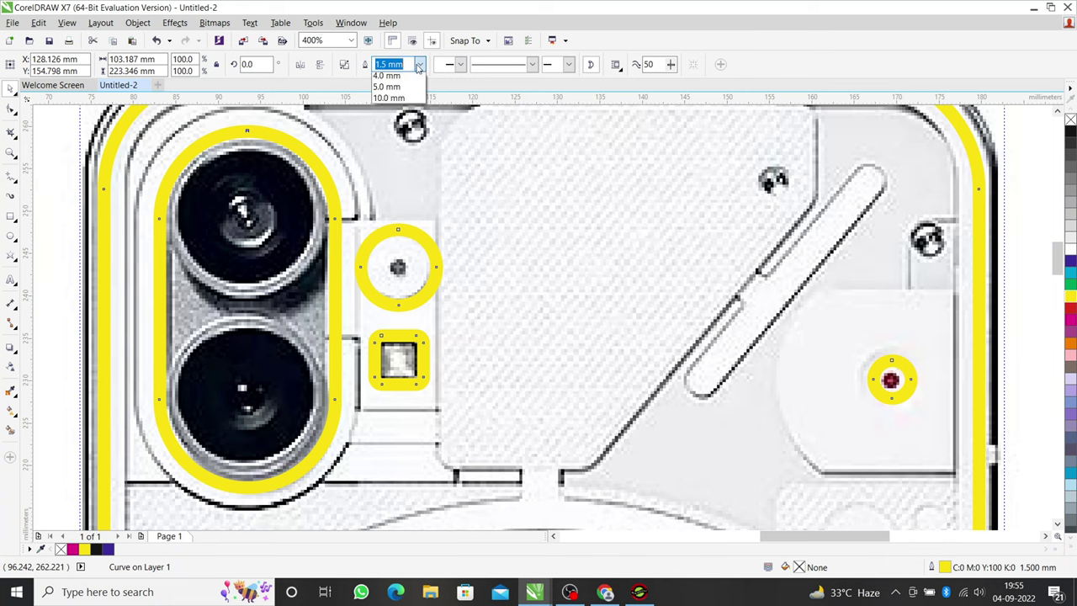
pyautogui.click(397, 89)
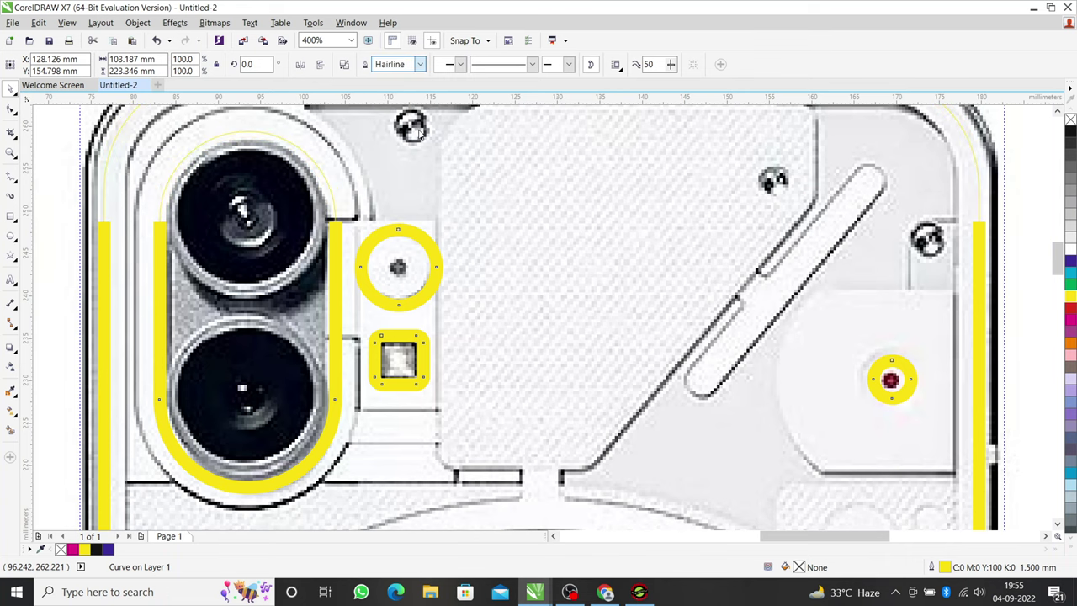
pyautogui.scroll(-2, 464, 232)
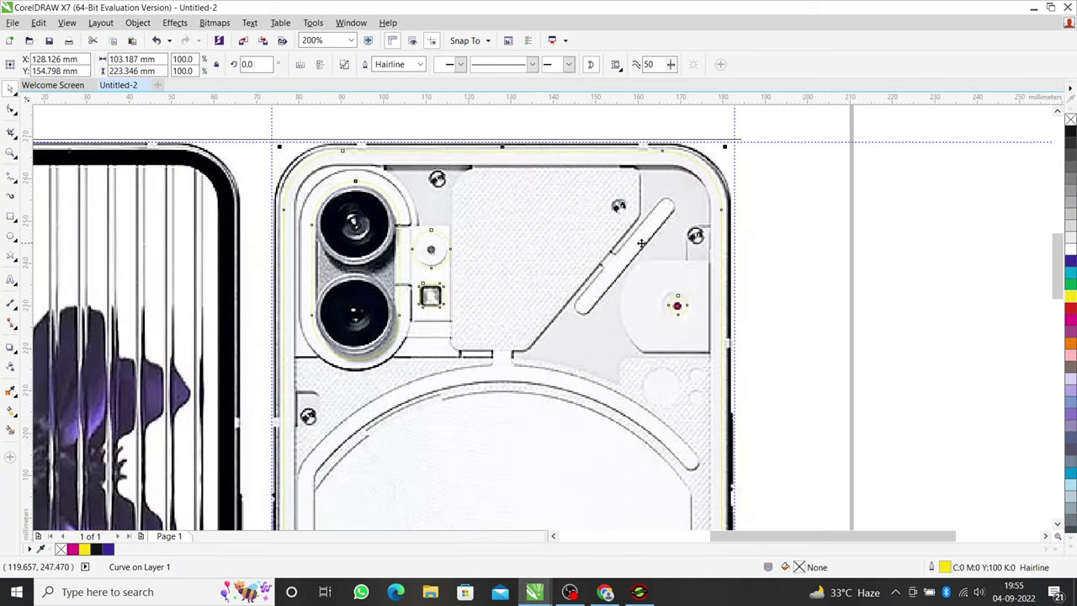
# Set the welded curve's outline width to 1.0 mm and deselect it
pyautogui.click(395, 64)
pyautogui.click(421, 65)
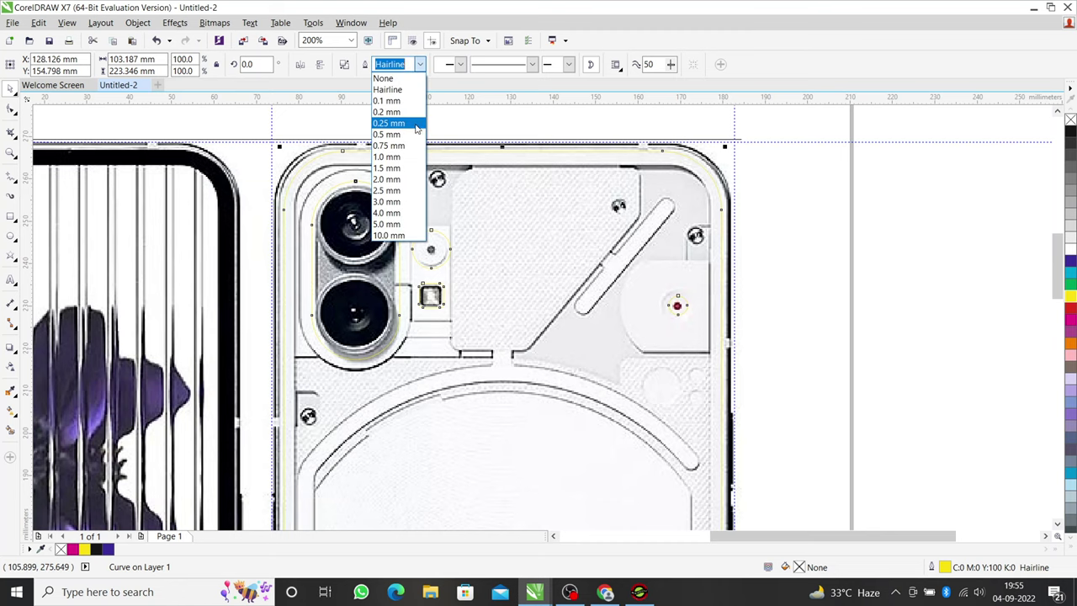
pyautogui.click(408, 157)
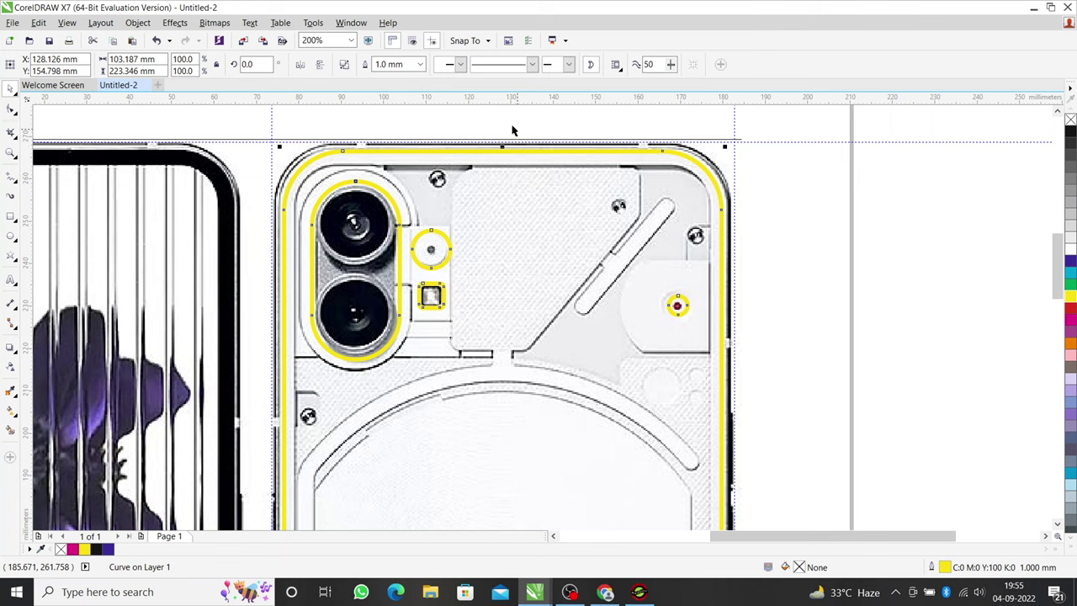
pyautogui.click(753, 185)
# Check the welded outline against the lower edge of the phone's back view and nudge it slightly upward
pyautogui.scroll(-3, 746, 182)
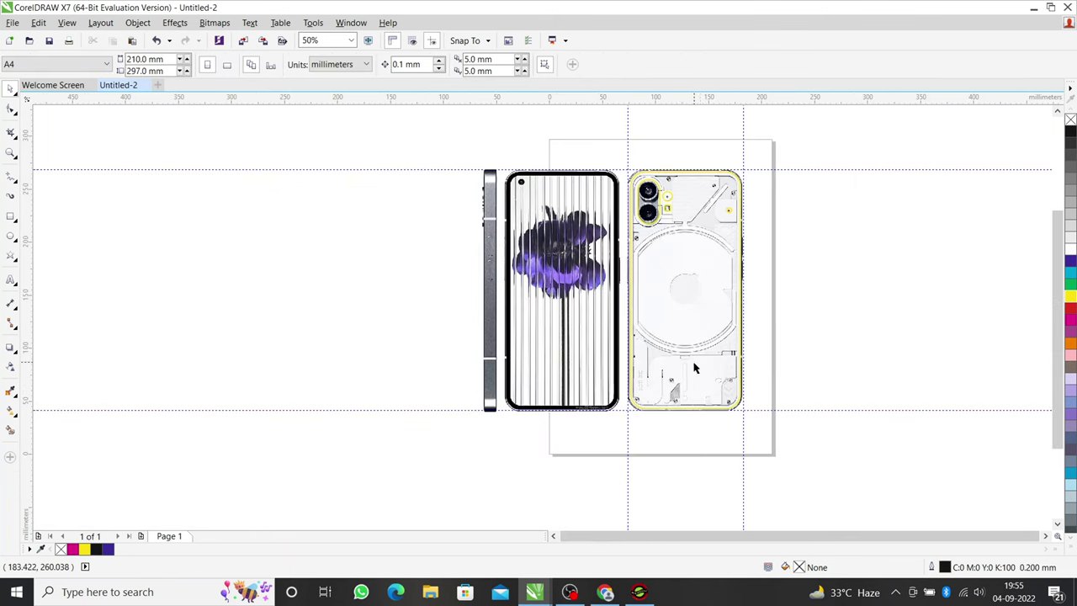
pyautogui.scroll(3, 732, 404)
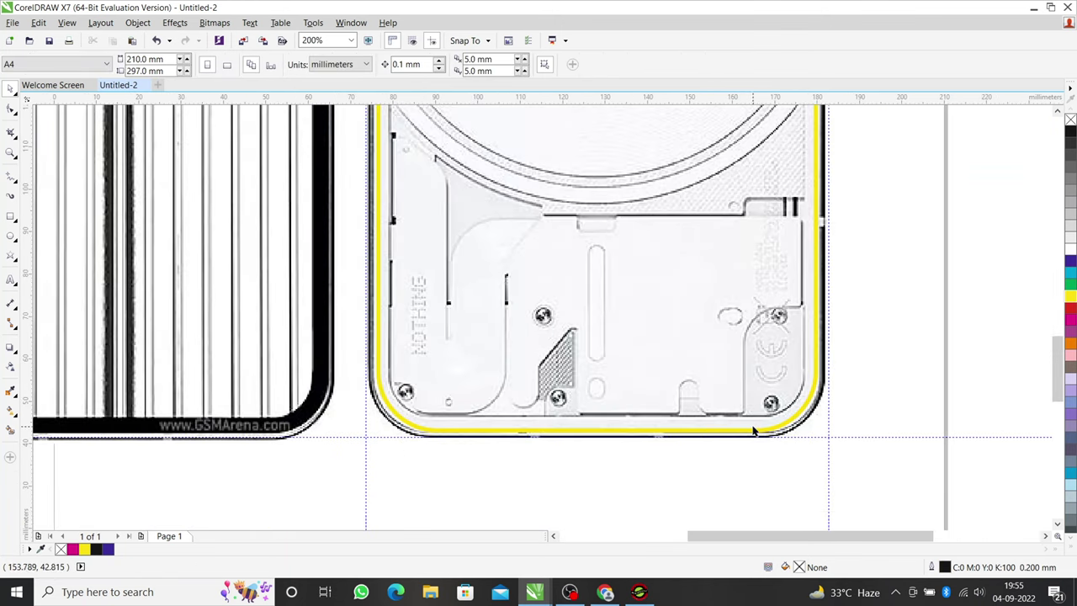
pyautogui.scroll(-2, 563, 397)
pyautogui.click(562, 397)
pyautogui.press('Up')
pyautogui.click(731, 318)
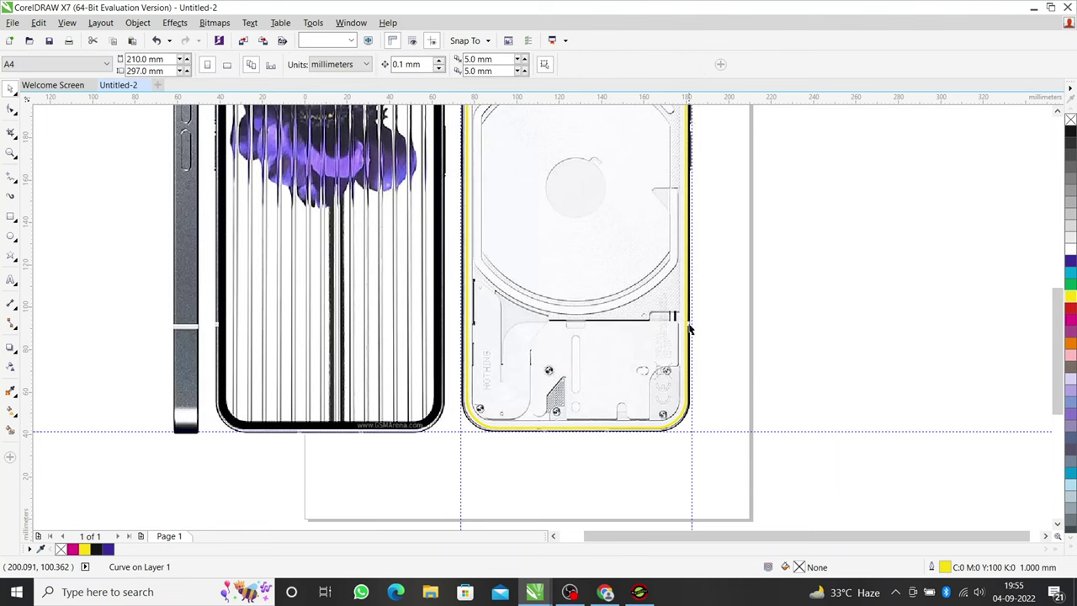
pyautogui.scroll(-2, 598, 328)
pyautogui.scroll(1, 586, 271)
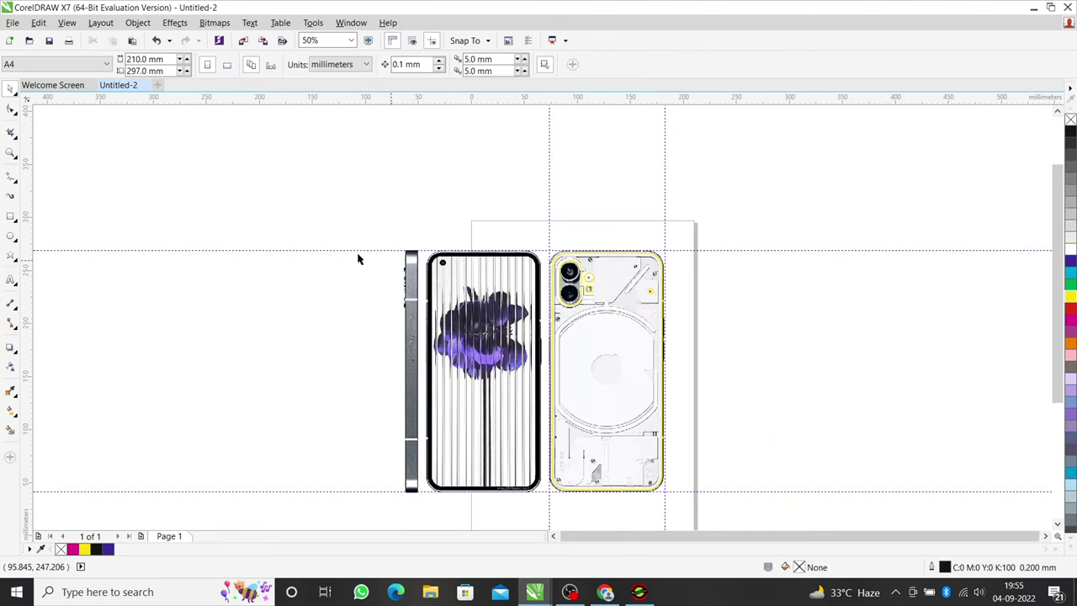
# Mark a crop area of about 110.8 x 229.3 mm around the phone's back view, starting at the guideline intersection
pyautogui.click(11, 134)
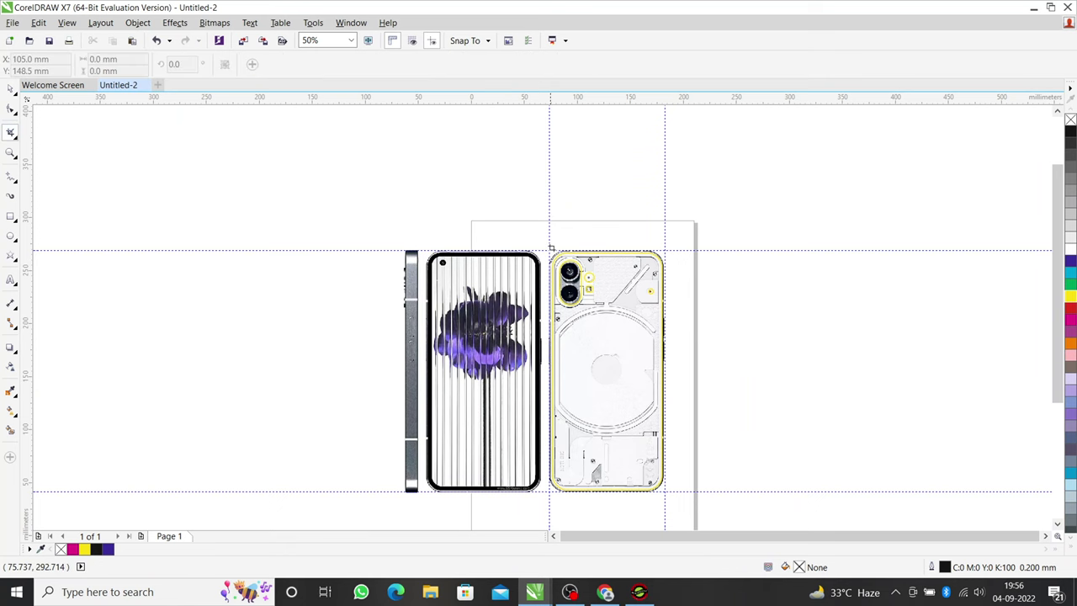
pyautogui.scroll(1, 548, 250)
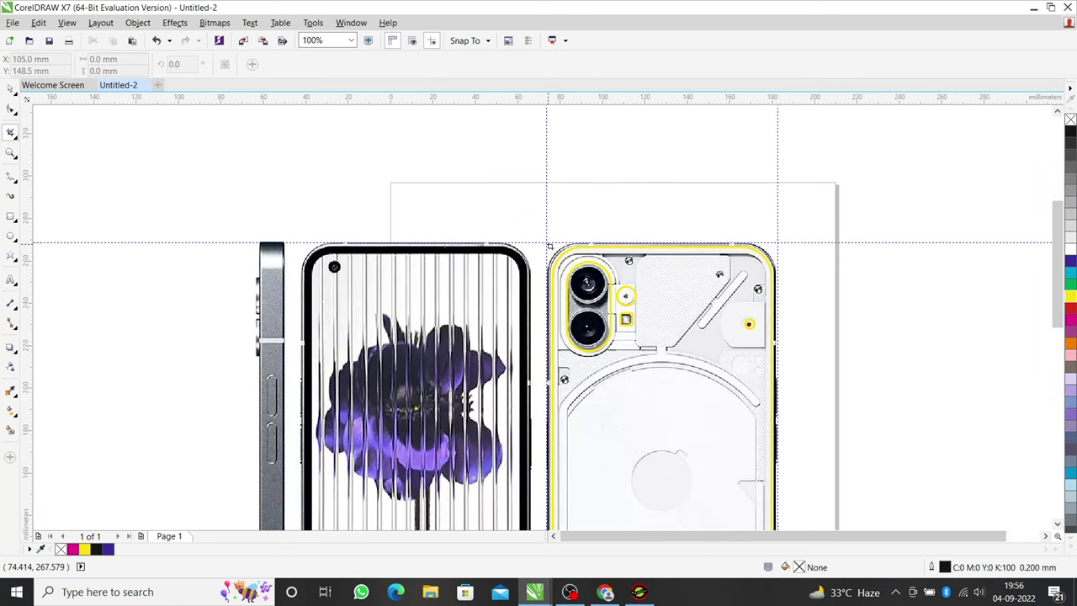
pyautogui.scroll(2, 548, 247)
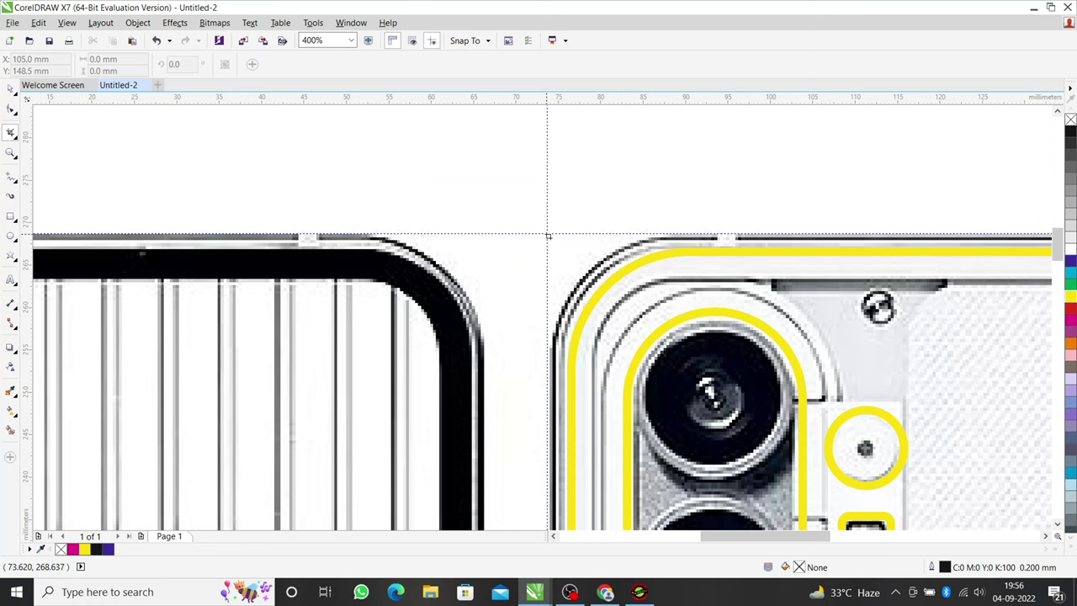
pyautogui.scroll(-2, 548, 237)
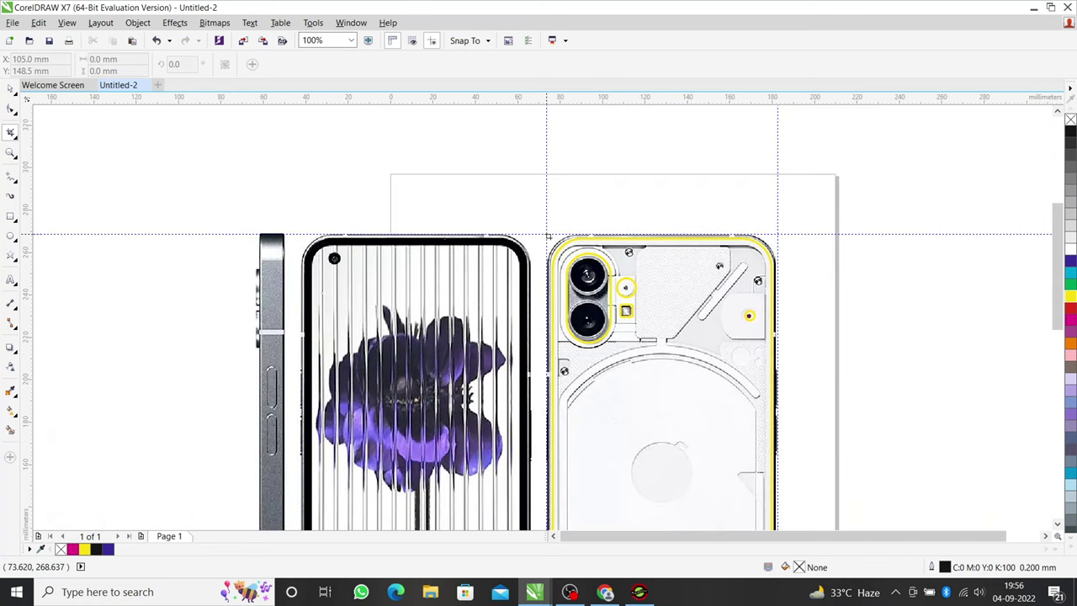
pyautogui.scroll(-1, 547, 236)
pyautogui.moveTo(548, 236); pyautogui.dragTo(675, 474)
# Lower the crop area's upper edge to the horizontal guideline, making the area about 228.7 mm high
pyautogui.scroll(1, 624, 268)
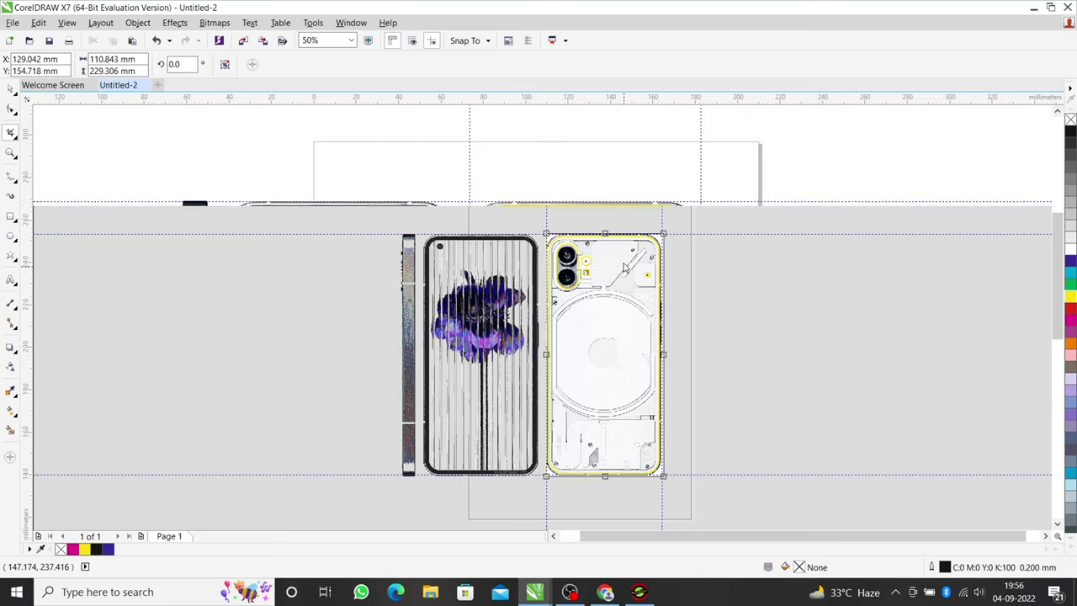
pyautogui.scroll(1, 624, 268)
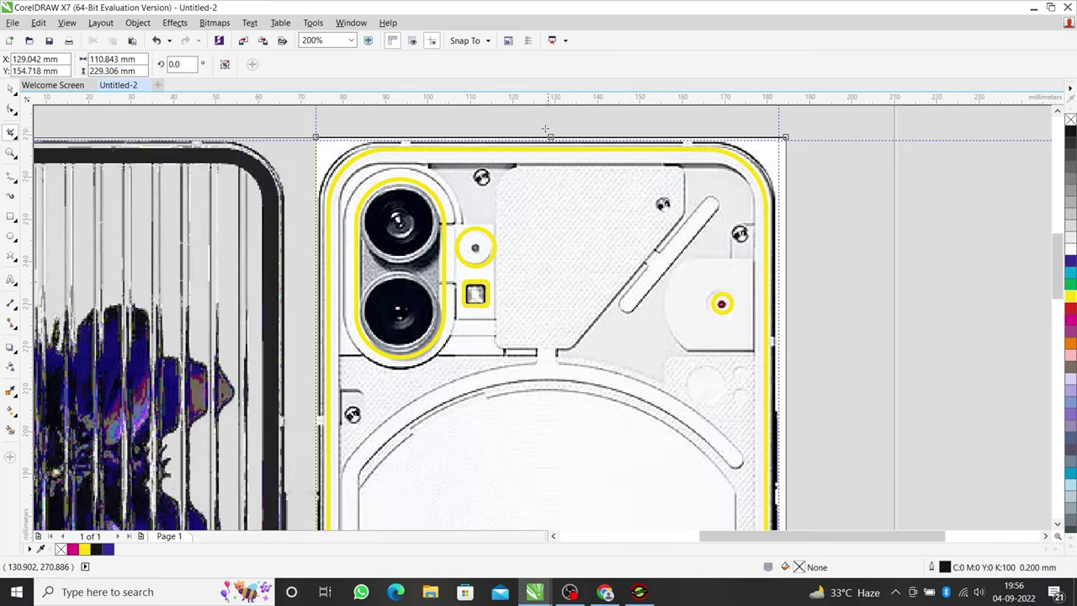
pyautogui.scroll(1, 545, 128)
pyautogui.moveTo(560, 146); pyautogui.dragTo(561, 152)
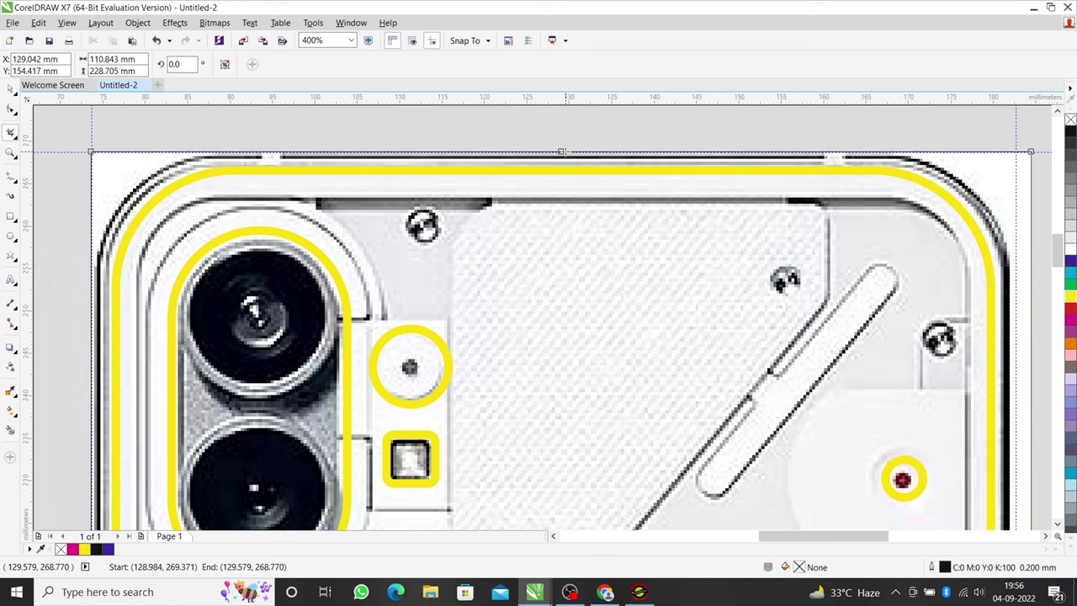
# Pull the crop area's right edge in to the vertical guideline, making the area about 109.1 mm wide
pyautogui.scroll(-1, 682, 226)
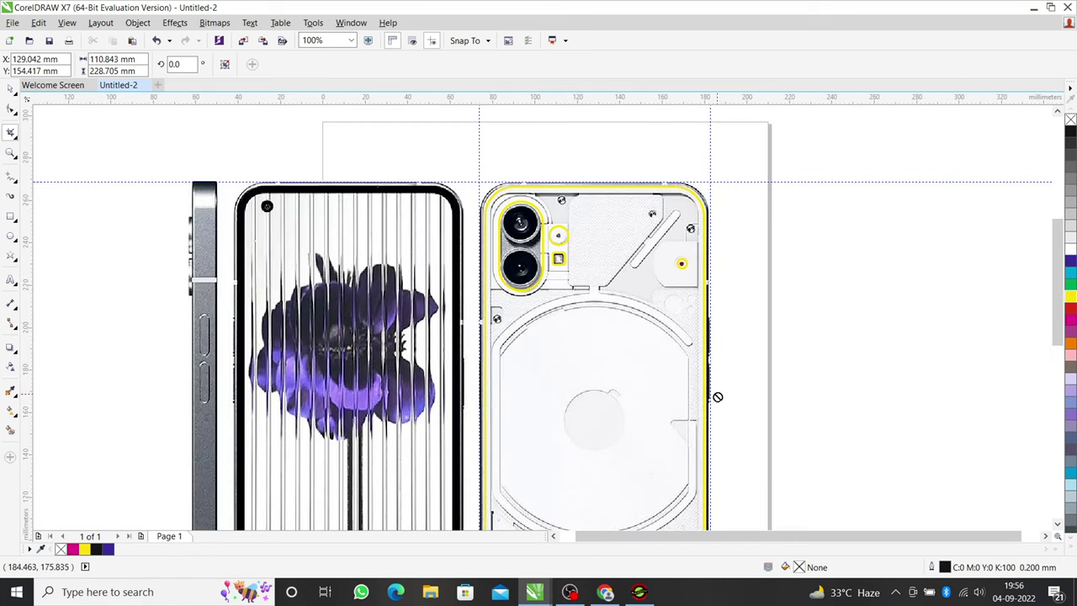
pyautogui.scroll(-1, 600, 298)
pyautogui.scroll(1, 661, 366)
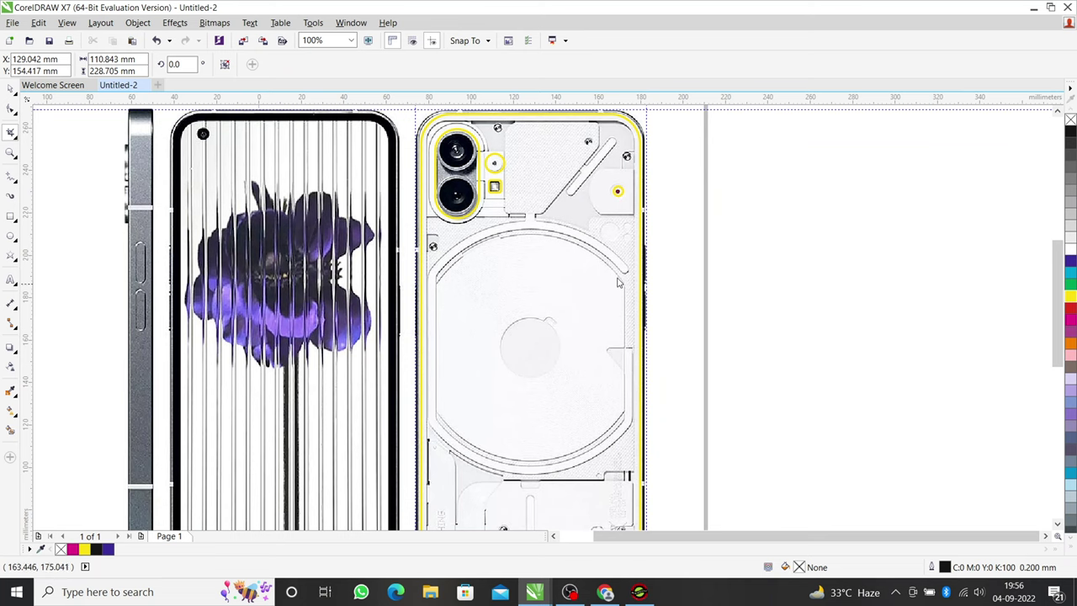
pyautogui.scroll(-1, 612, 298)
pyautogui.scroll(1, 623, 296)
pyautogui.scroll(1, 640, 295)
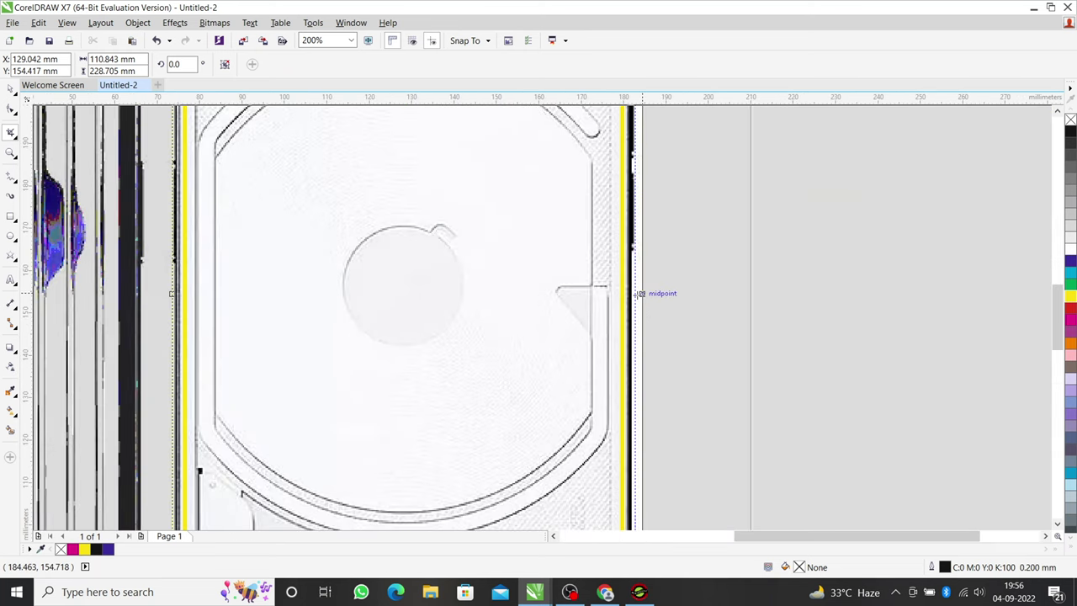
pyautogui.scroll(1, 641, 295)
pyautogui.moveTo(645, 293); pyautogui.dragTo(631, 293)
pyautogui.scroll(-1, 686, 273)
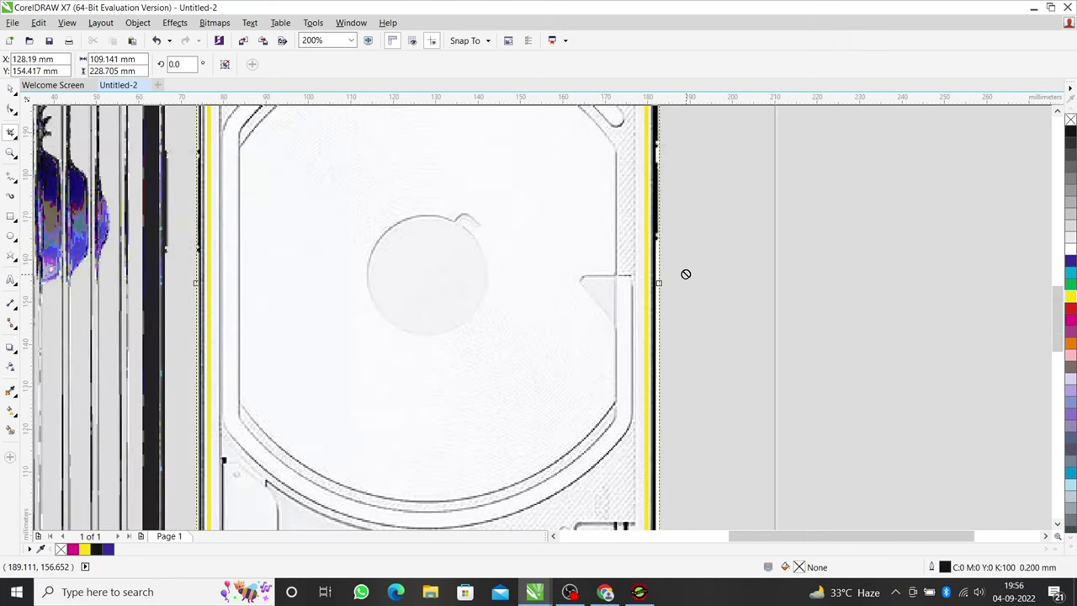
# Raise the crop area's lower edge to the horizontal guideline, making the area about 227.2 mm high
pyautogui.scroll(-1, 658, 276)
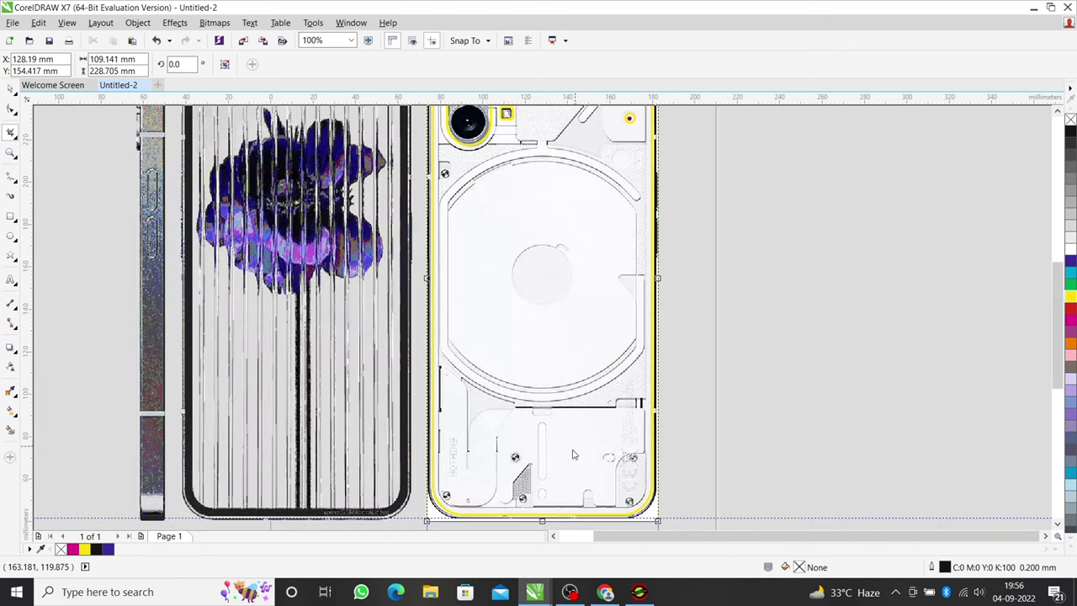
pyautogui.scroll(-2, 550, 488)
pyautogui.scroll(1, 558, 425)
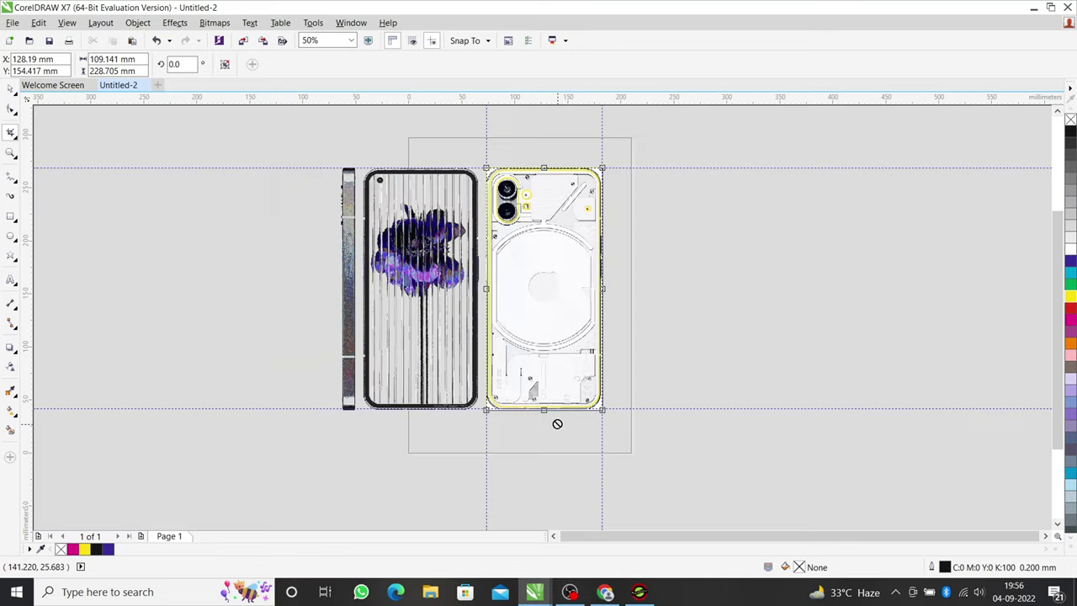
pyautogui.scroll(2, 557, 423)
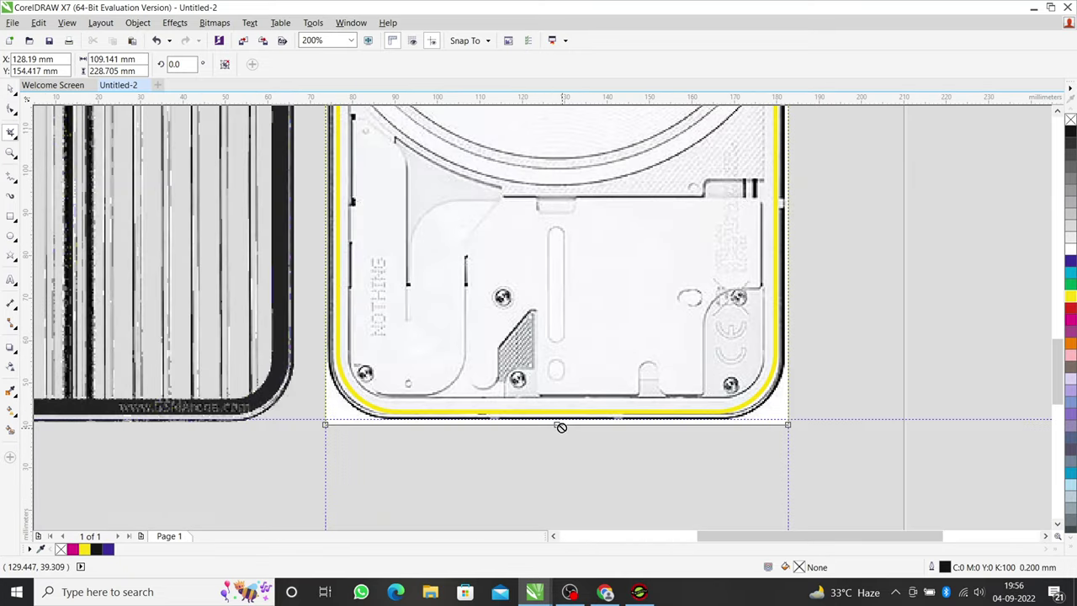
pyautogui.scroll(1, 561, 427)
pyautogui.moveTo(551, 411); pyautogui.dragTo(551, 408)
pyautogui.scroll(-3, 551, 408)
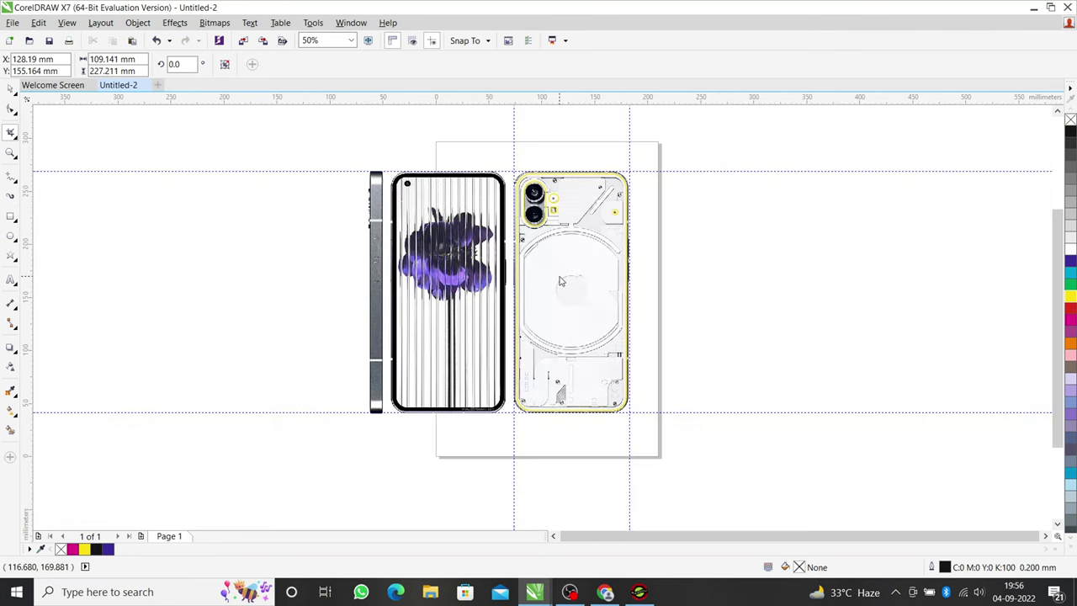
# Apply the crop so only the phone's back view and its outline remain, and return to the Pick tool
pyautogui.press('Escape')
pyautogui.click(560, 280)
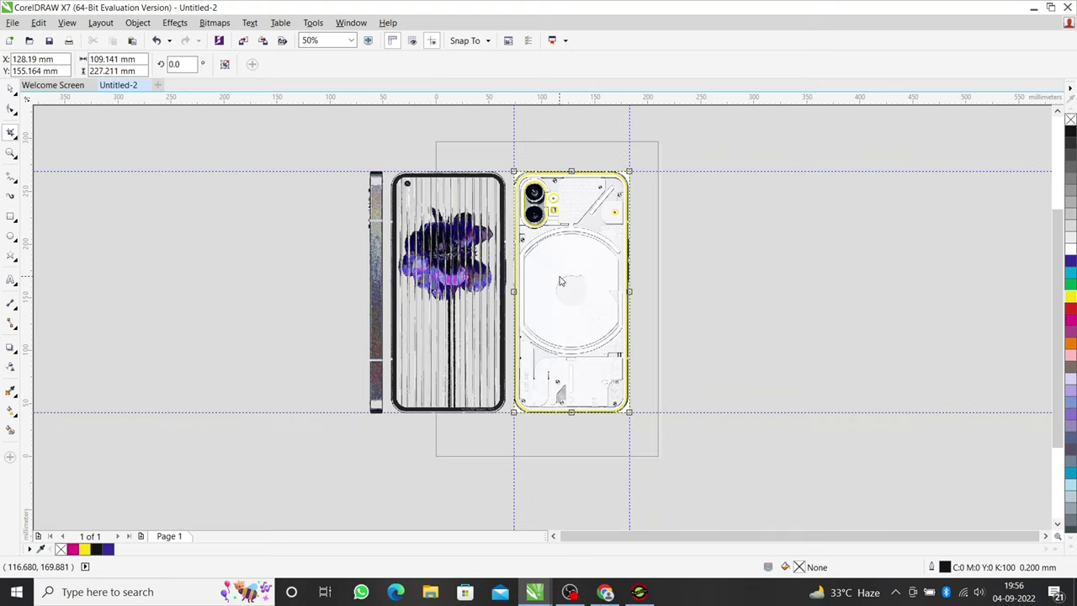
pyautogui.press('Return')
pyautogui.press('space')
pyautogui.press('Escape')
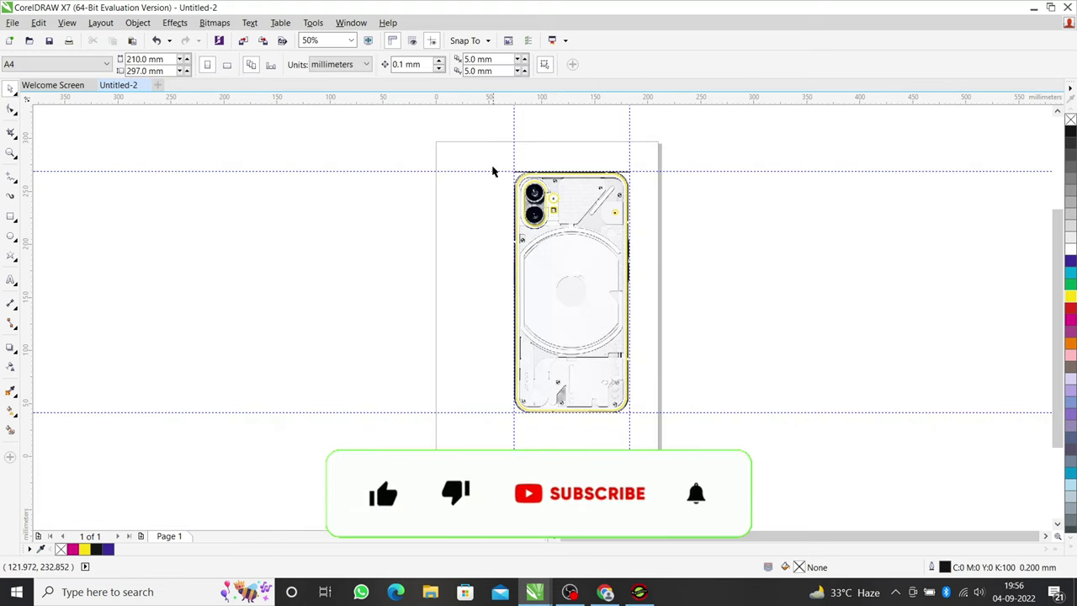
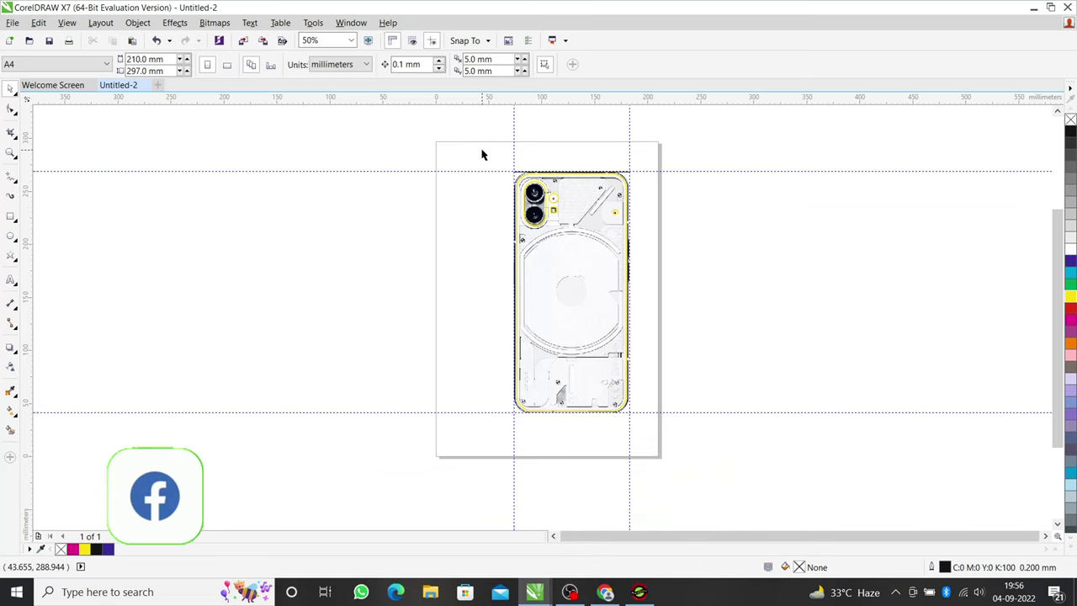
# Select the cropped back view together with its welded outline, and switch to Chrome
pyautogui.scroll(1, 482, 154)
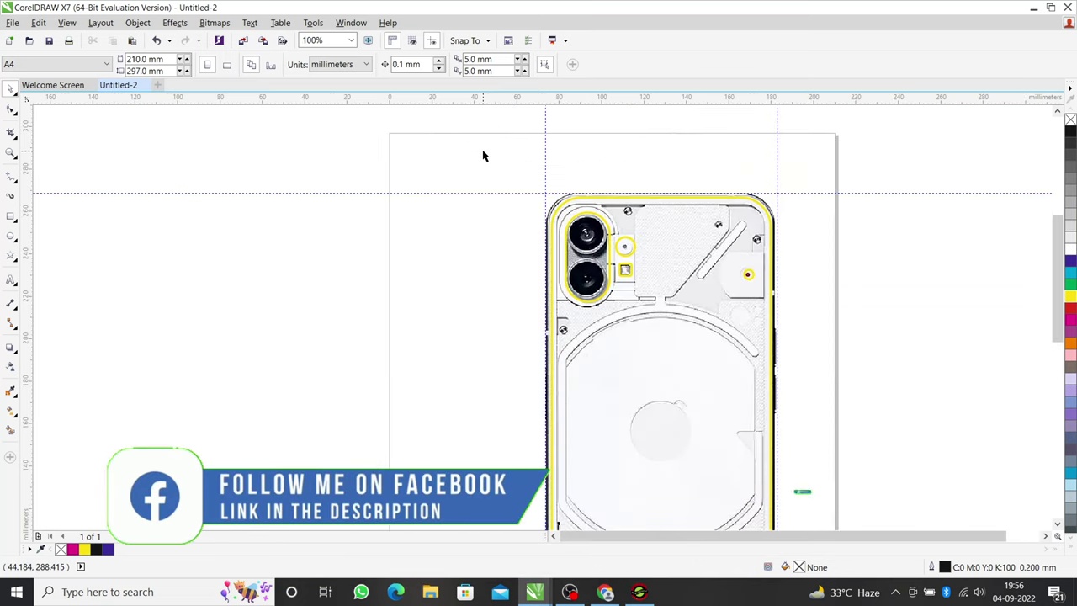
pyautogui.scroll(-1, 496, 158)
pyautogui.moveTo(459, 155); pyautogui.dragTo(672, 433)
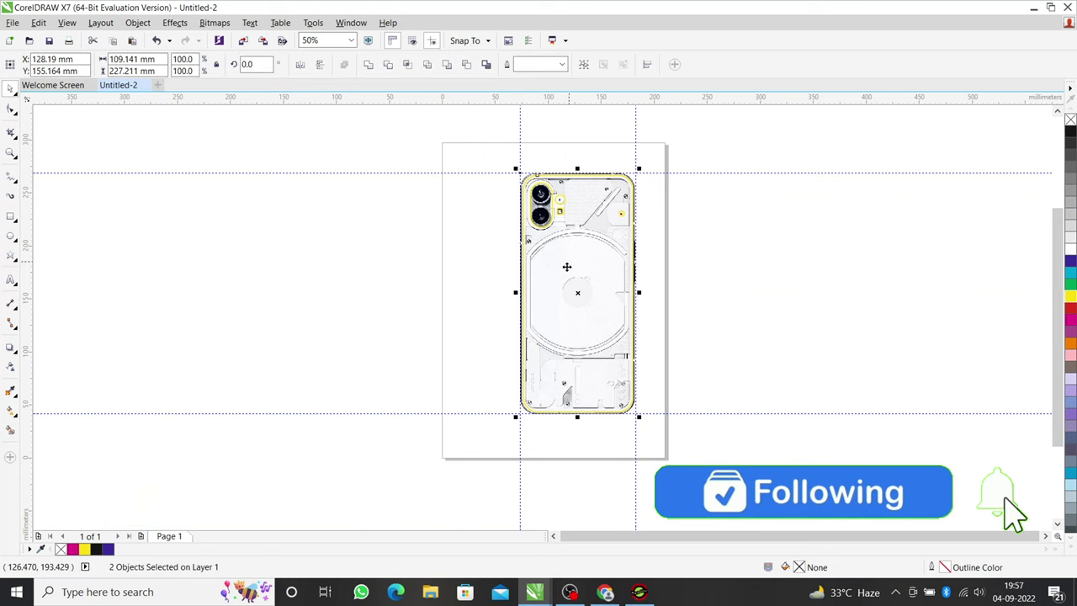
pyautogui.hotkey('alt', 'Tab')
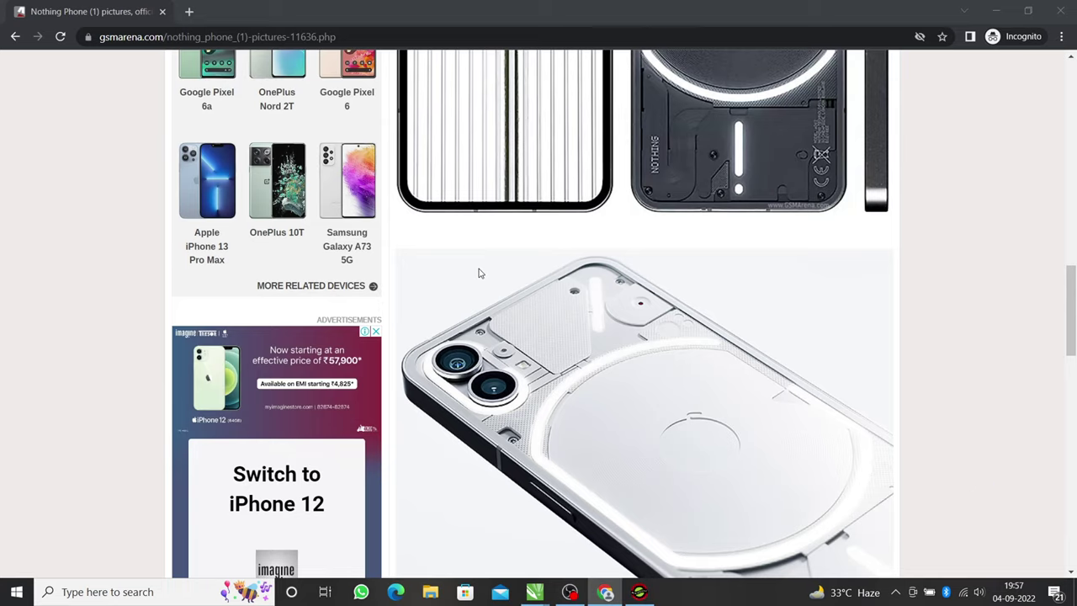
# Open the Nothing Phone (1) specifications page on GSMArena for the body dimensions, and switch back to CorelDRAW
pyautogui.scroll(8, 561, 244)
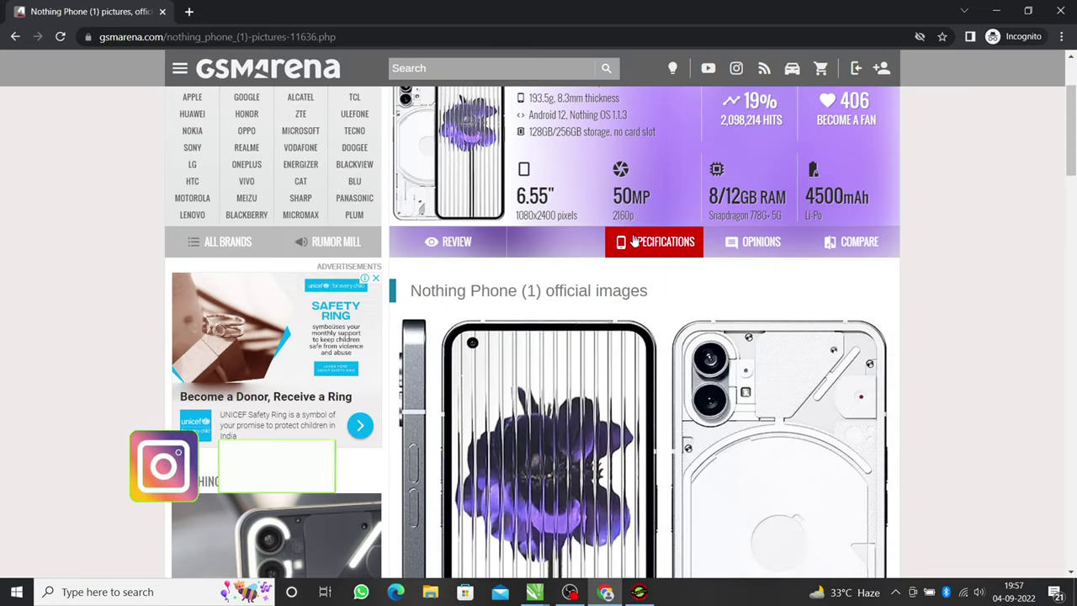
pyautogui.click(645, 252)
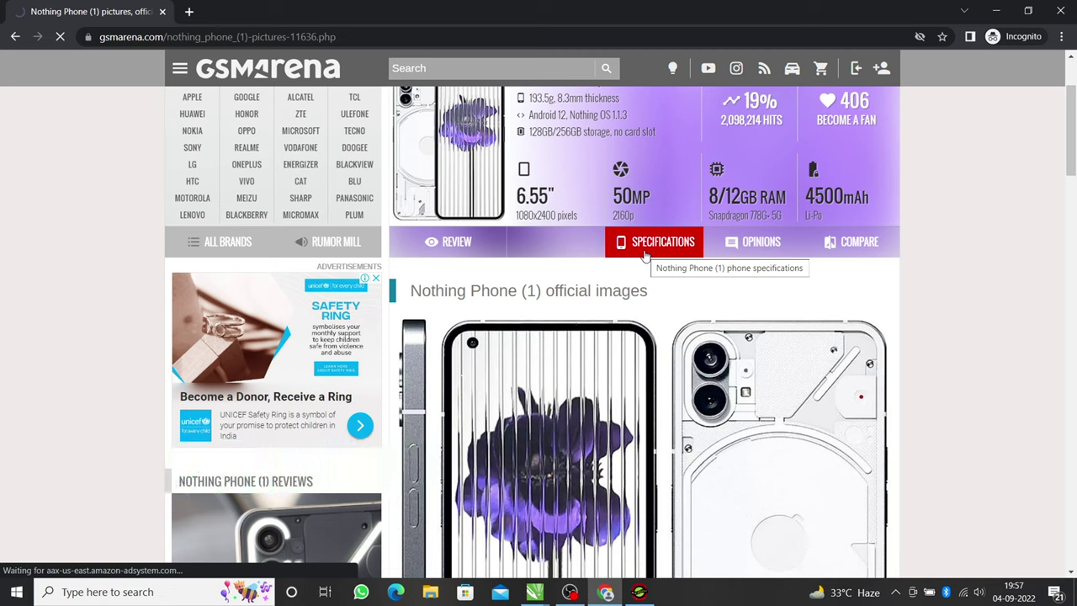
pyautogui.hotkey('alt', 'Tab')
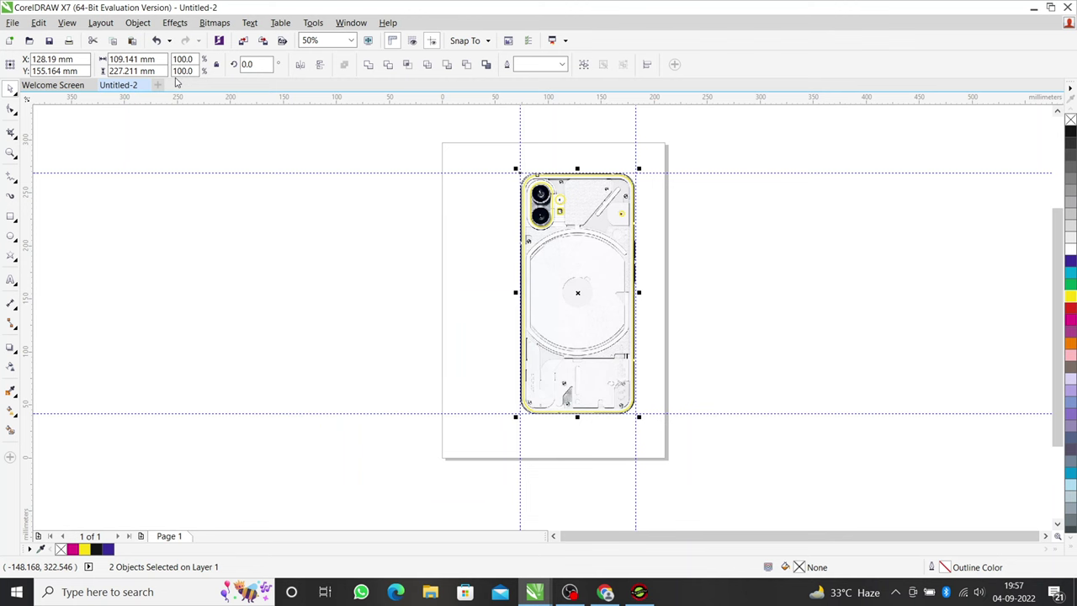
# Resize the back view together with its outline to 159.2 mm high, and keep only the outline selected, clear of the reference image
pyautogui.hotkey('ctrl', 'z')
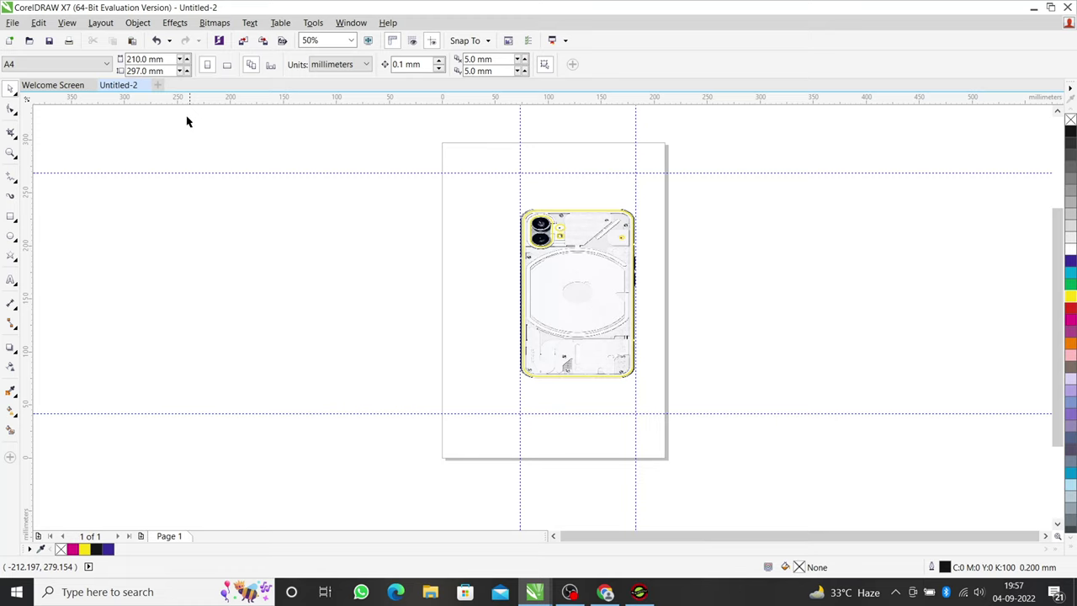
pyautogui.hotkey('ctrl', 'a')
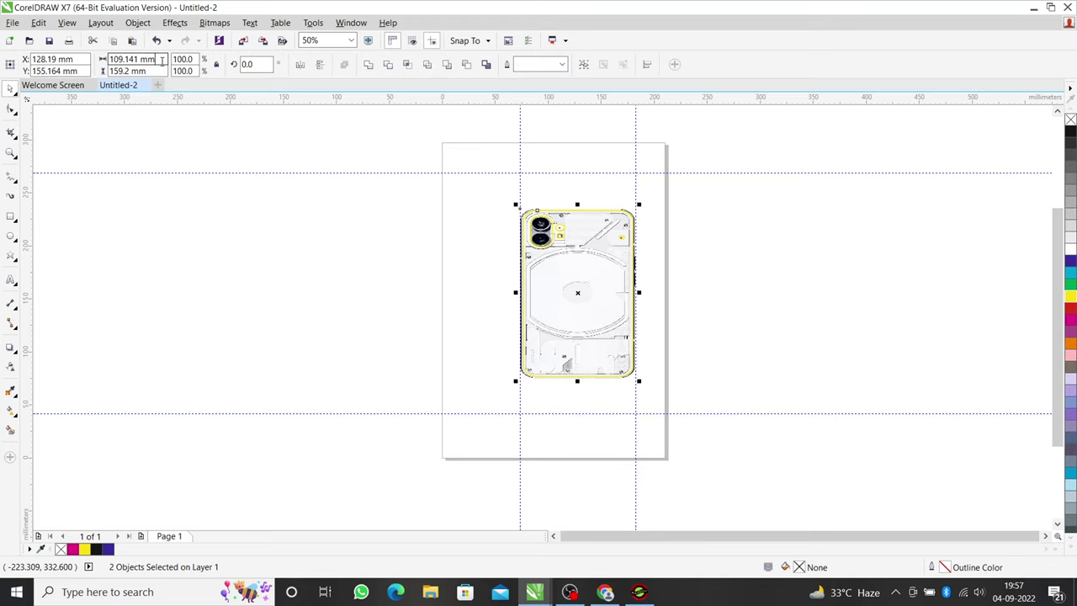
pyautogui.hotkey('ctrl', 'z')
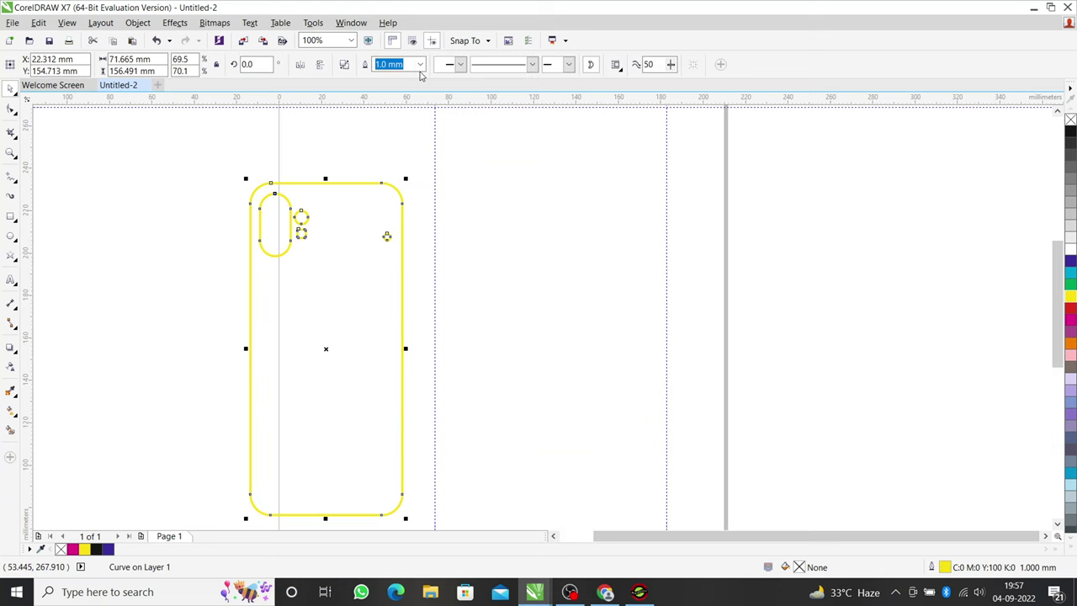
# Set the back outline's line width to 0.5 mm and mirror the outline vertically on the page
pyautogui.click(420, 64)
pyautogui.click(399, 132)
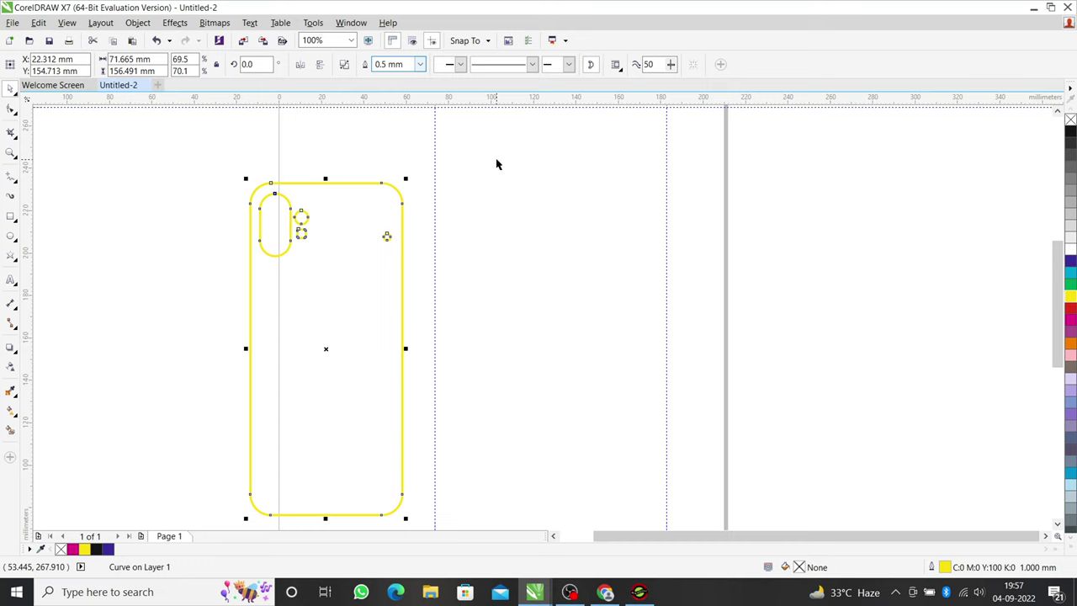
pyautogui.press('F3')
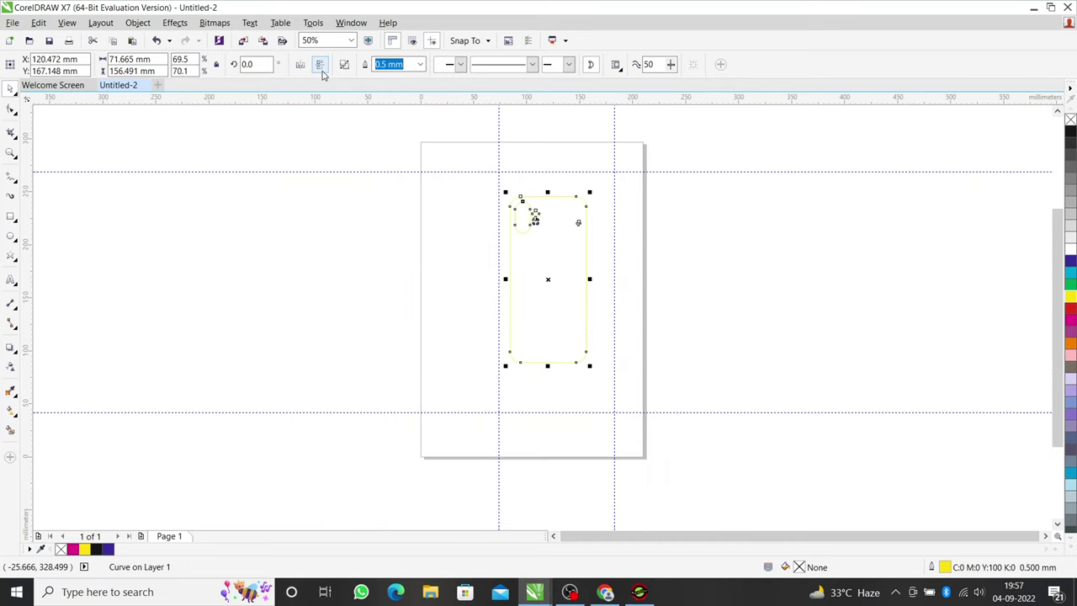
pyautogui.click(320, 66)
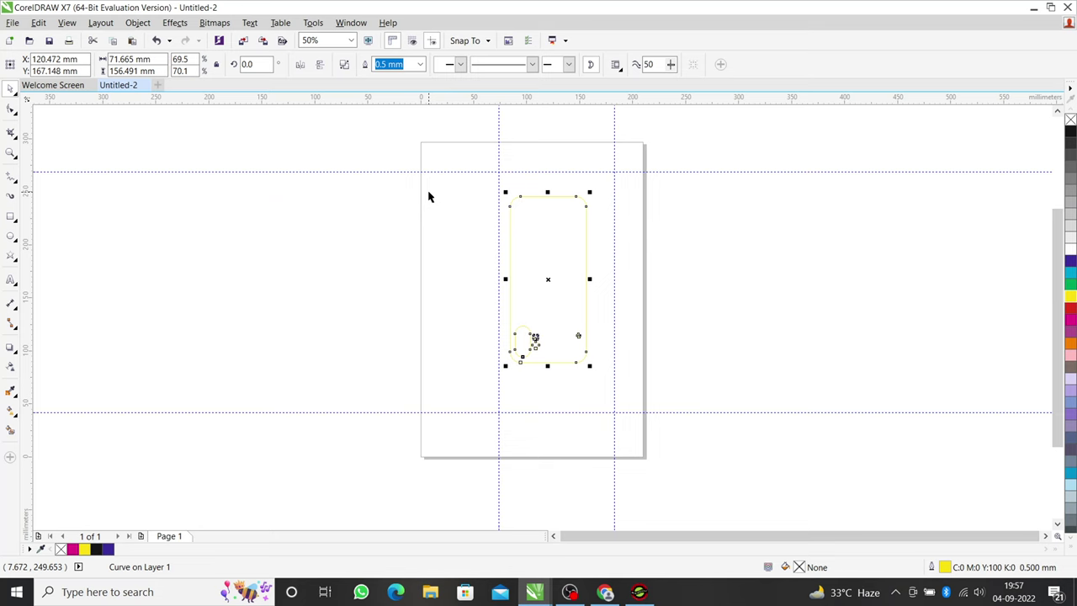
# Export the drawing to Downloads as the HPGL plotter file Nothing Phone (1 Back Tempered).plt with the default page settings
pyautogui.hotkey('ctrl', 'e')
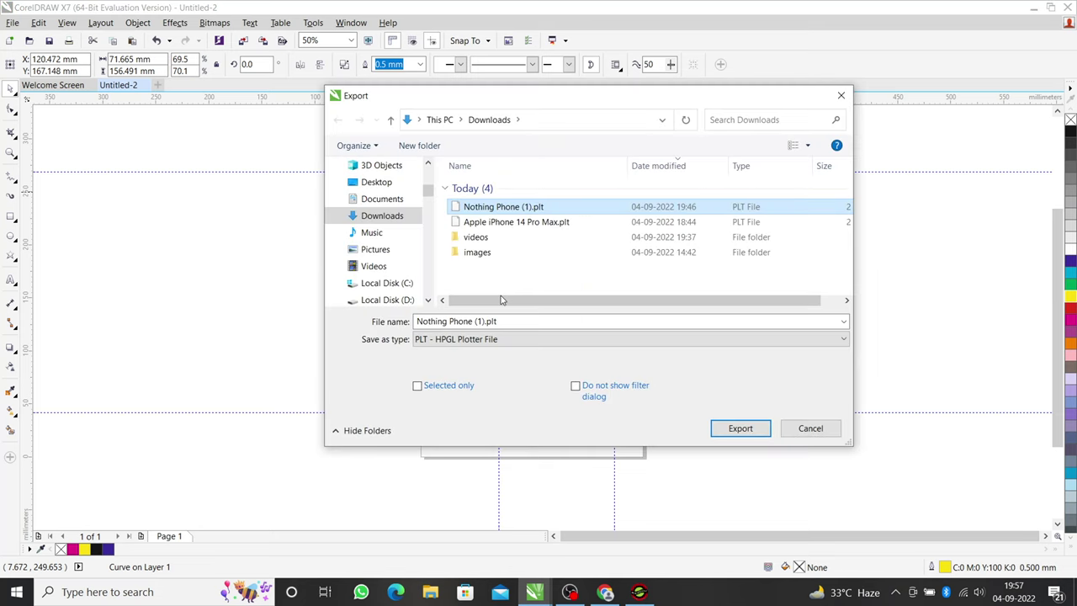
pyautogui.moveTo(510, 324); pyautogui.dragTo(473, 321)
pyautogui.click(482, 320)
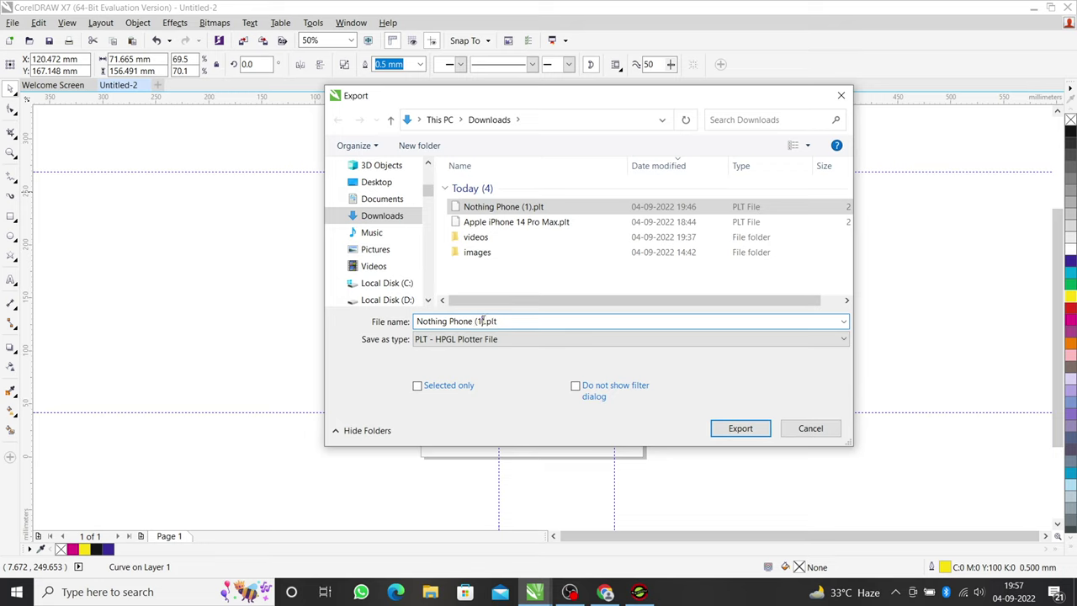
pyautogui.press('BackSpace')
pyautogui.write('1')
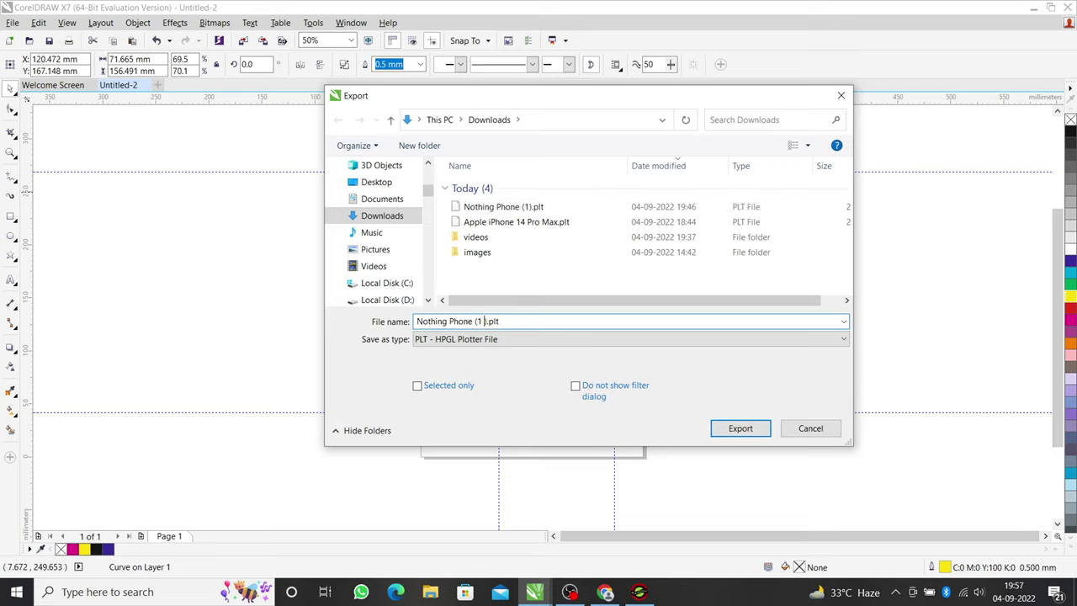
pyautogui.write(' Back Tempered')
pyautogui.click(737, 429)
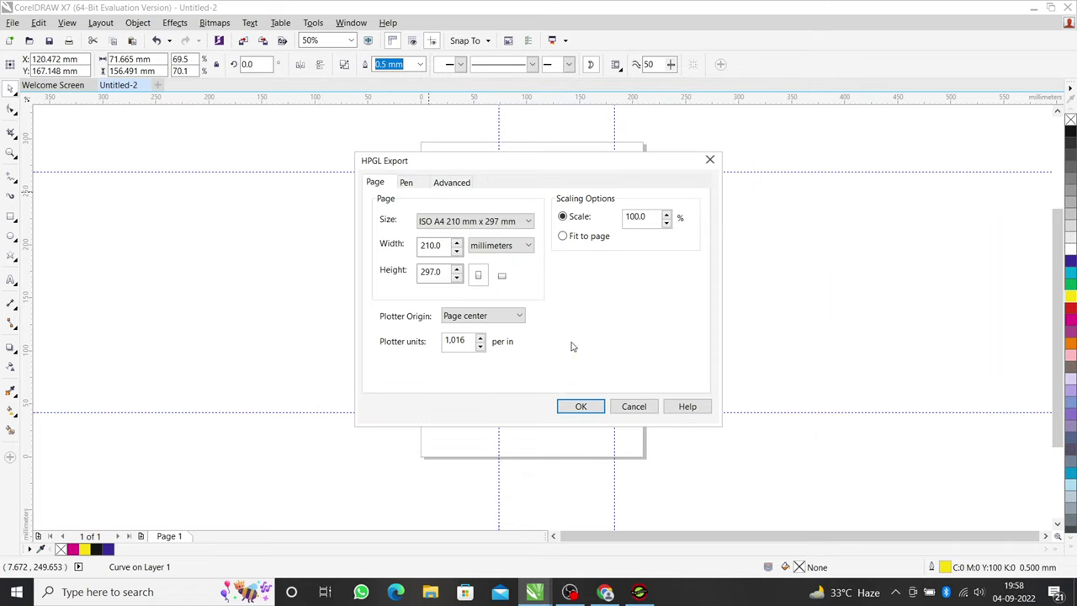
pyautogui.click(581, 405)
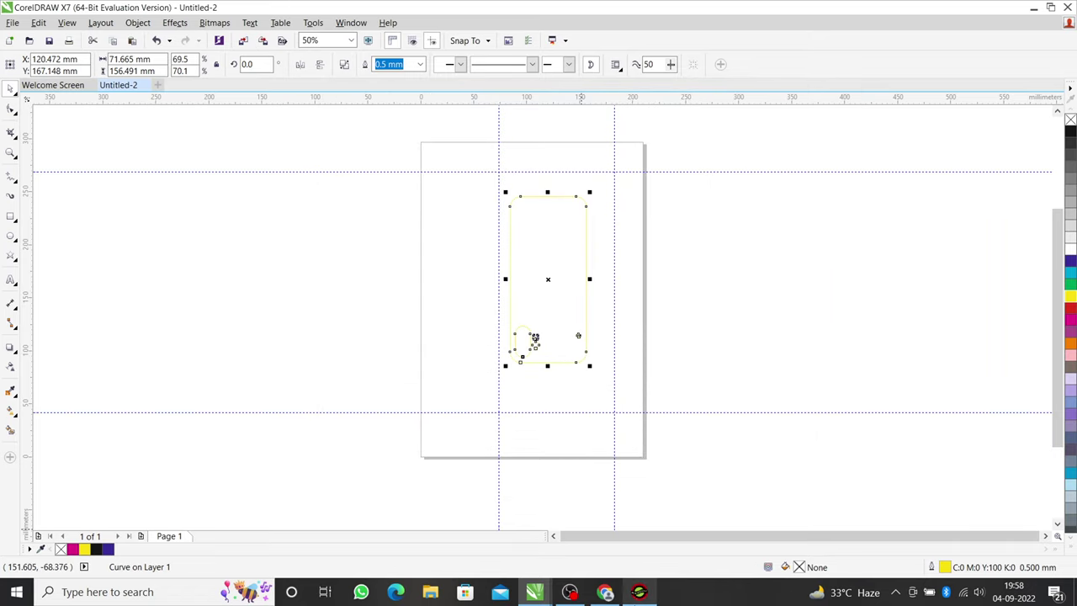
# Switch to Cutmachine, import the Nothing phone 1 camera model and clear it from the canvas
pyautogui.moveTo(639, 591)
pyautogui.click(613, 538)
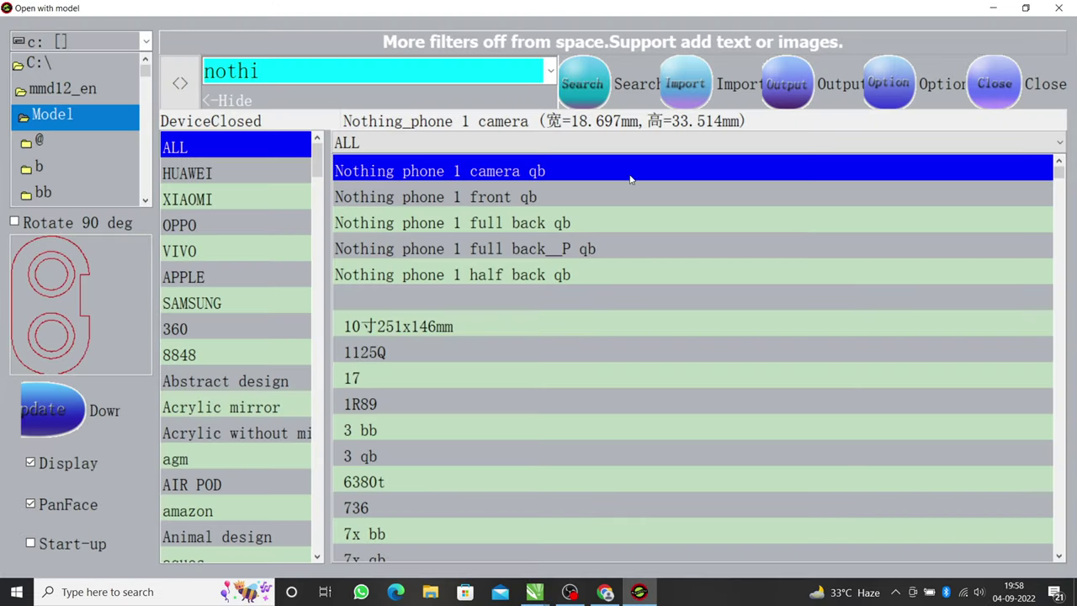
pyautogui.click(666, 99)
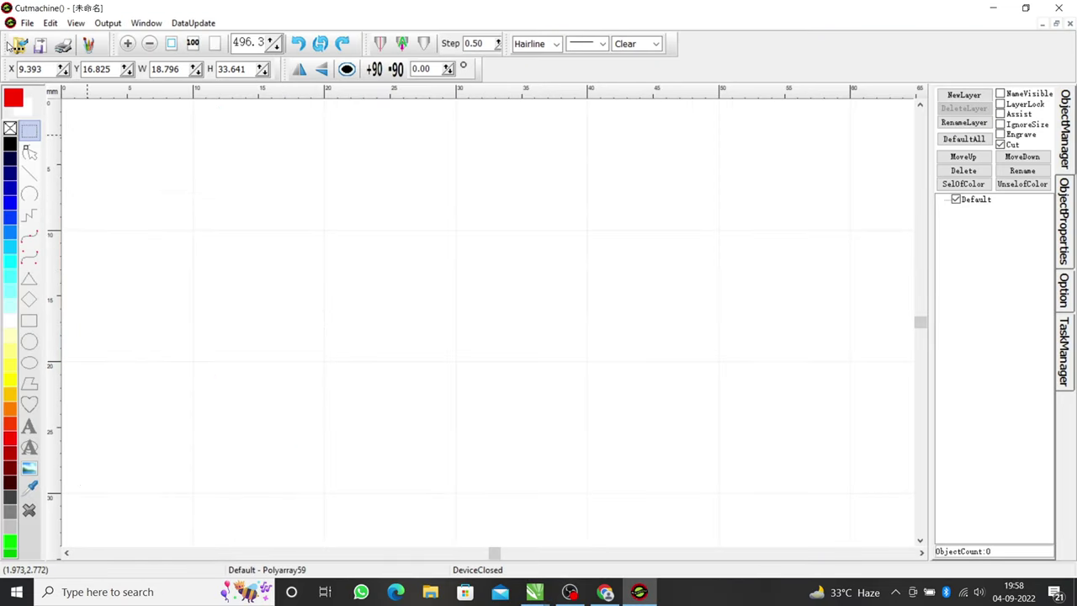
# Preview the Nothing phone 1 front and back models in the library, import the half back model and delete it
pyautogui.click(17, 46)
pyautogui.click(476, 193)
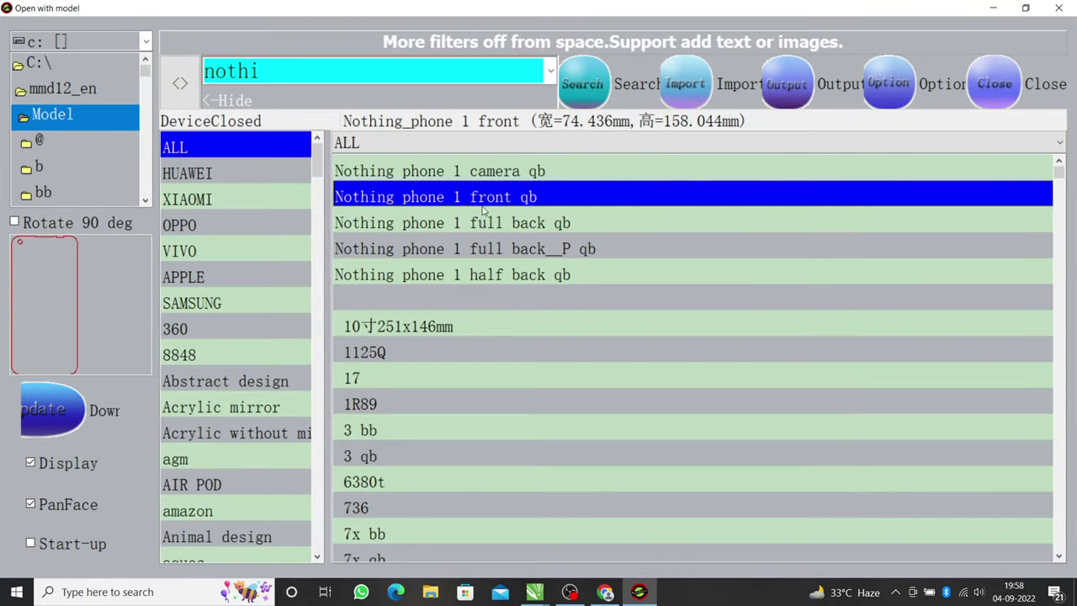
pyautogui.click(490, 222)
pyautogui.click(493, 249)
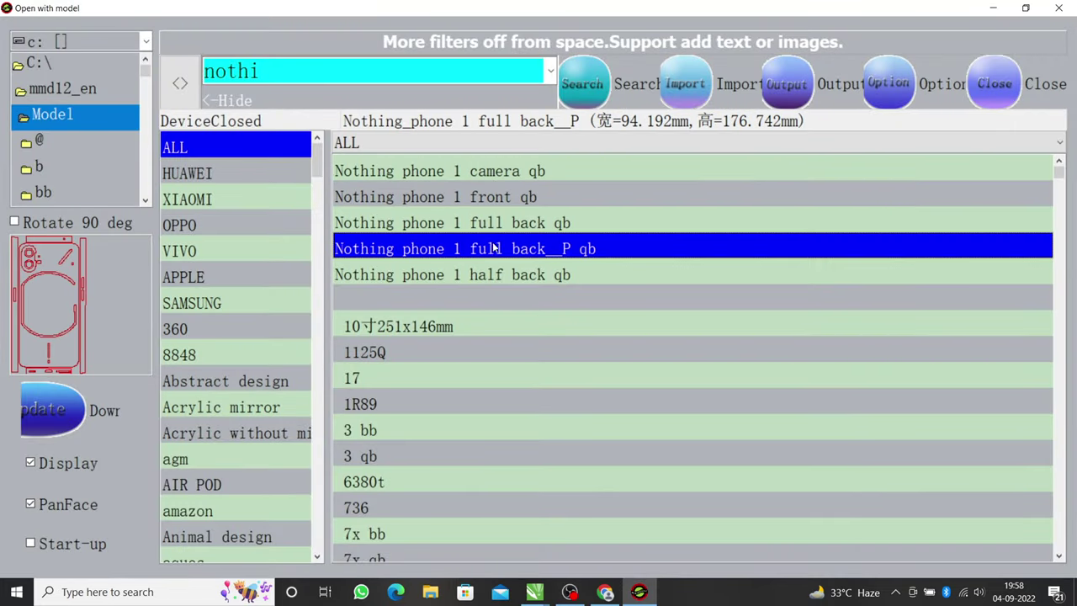
pyautogui.click(494, 272)
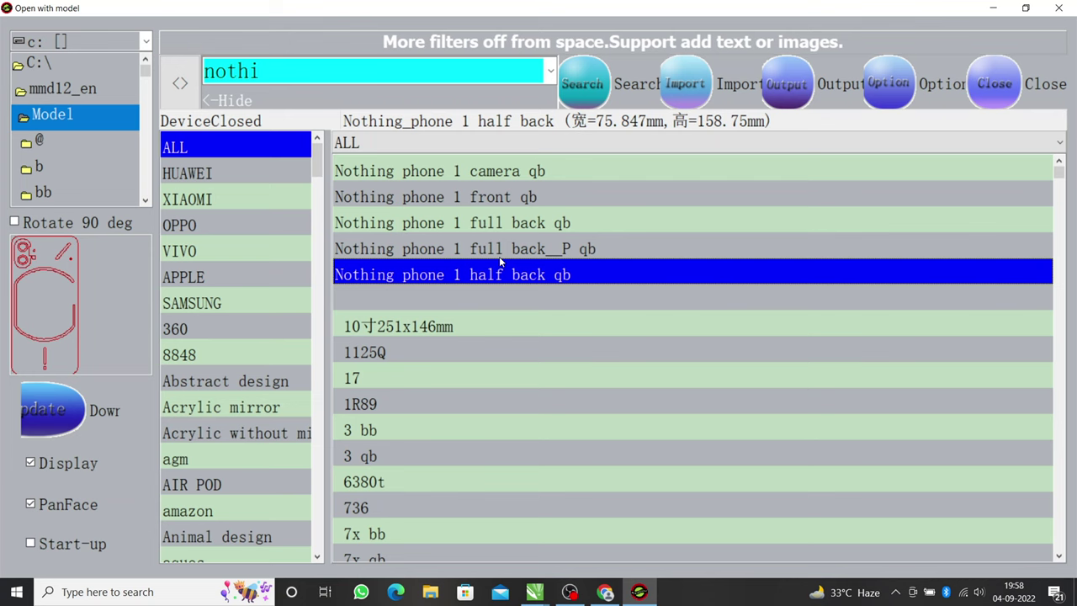
pyautogui.click(701, 89)
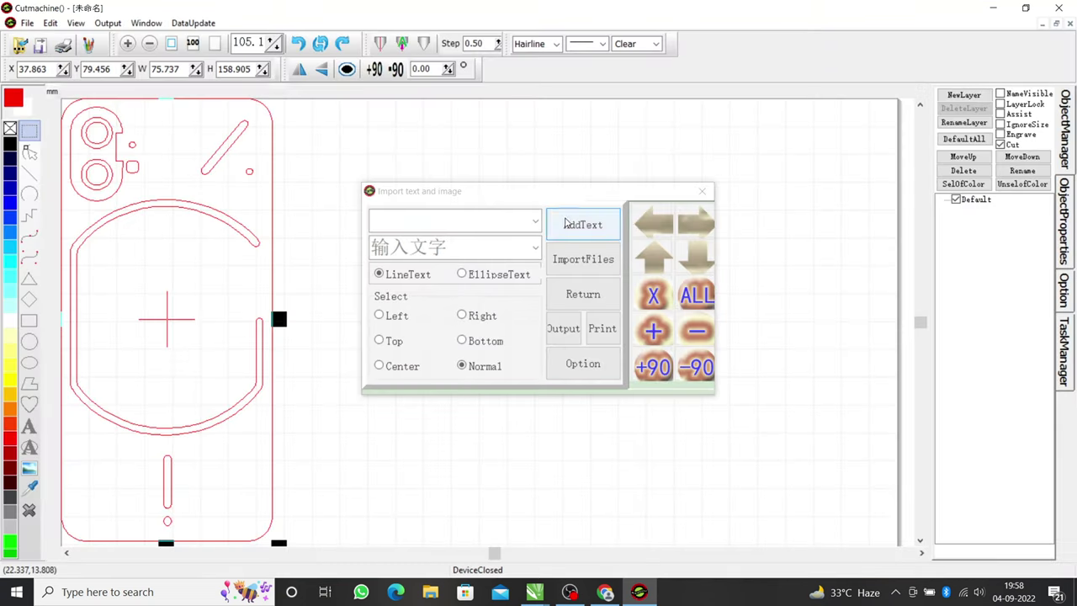
pyautogui.click(700, 193)
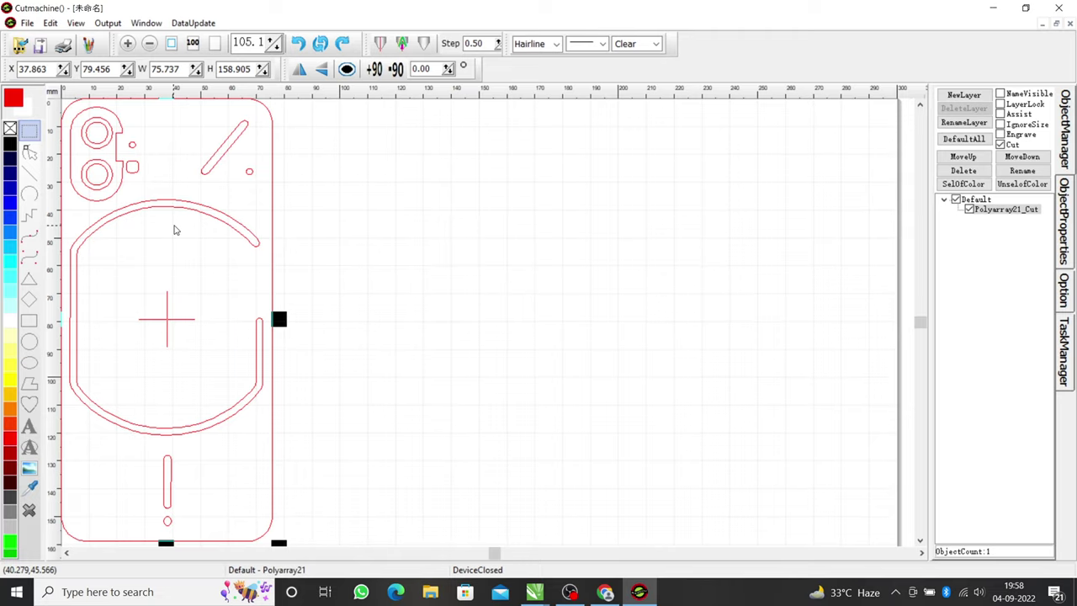
pyautogui.press('Delete')
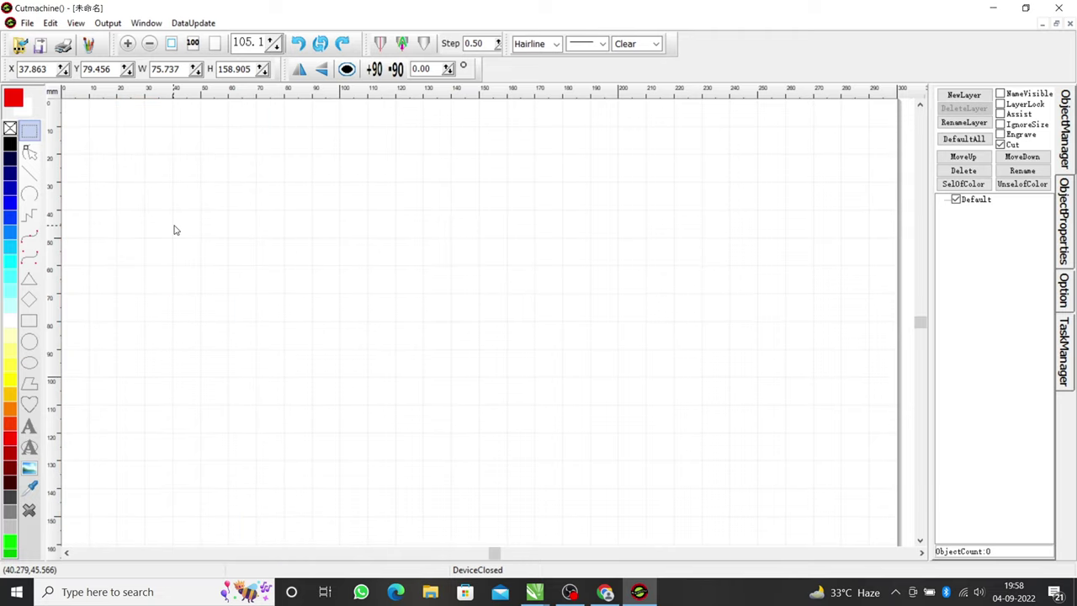
# Import Nothing Phone (1 Back Tempered).plt from Downloads and recolour the outline black
pyautogui.hotkey('ctrl', 'i')
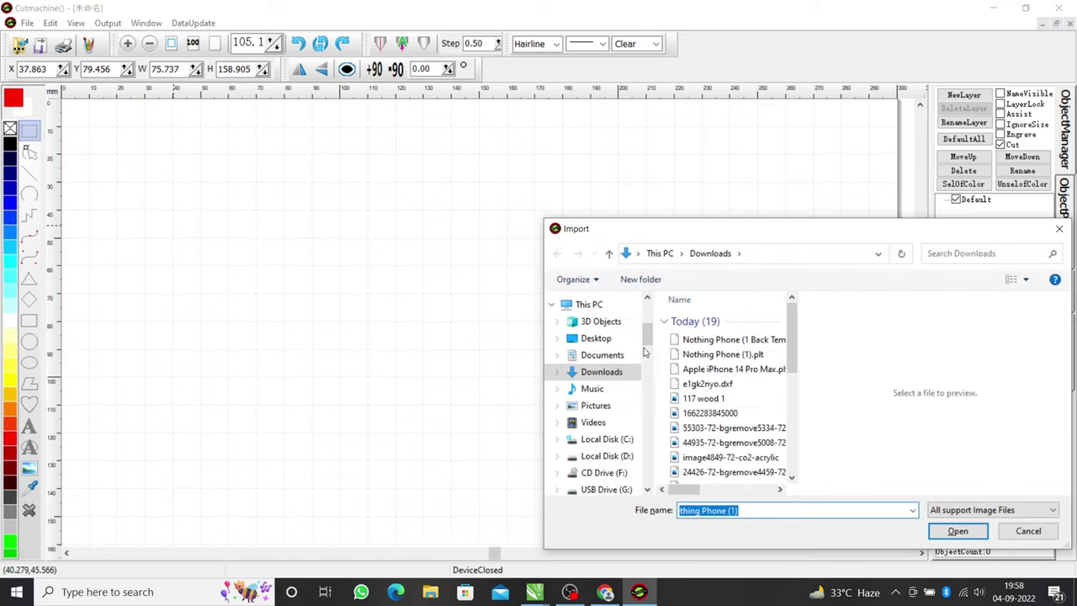
pyautogui.click(719, 339)
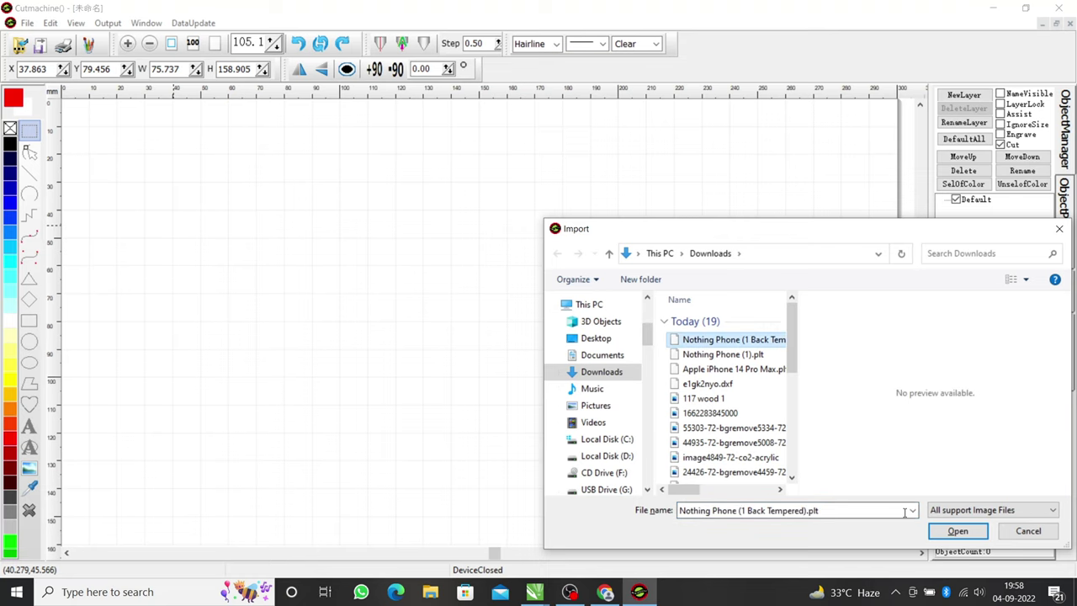
pyautogui.click(956, 530)
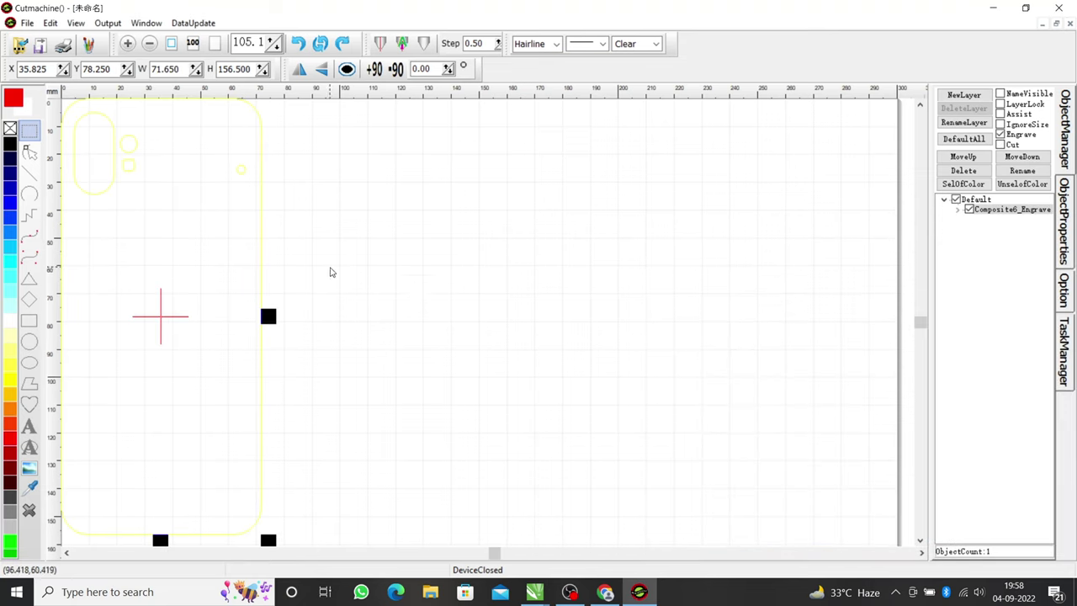
pyautogui.click(7, 145)
# Move the black outline to about X 109, Y 84 mm and cut it from the canvas
pyautogui.moveTo(240, 233); pyautogui.dragTo(408, 243)
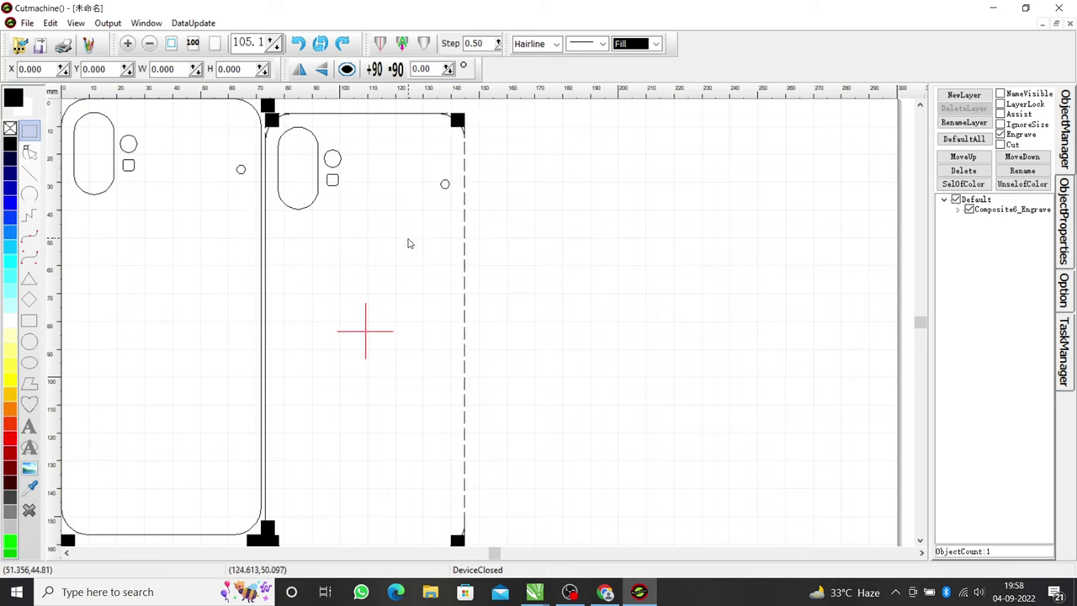
pyautogui.click(424, 210)
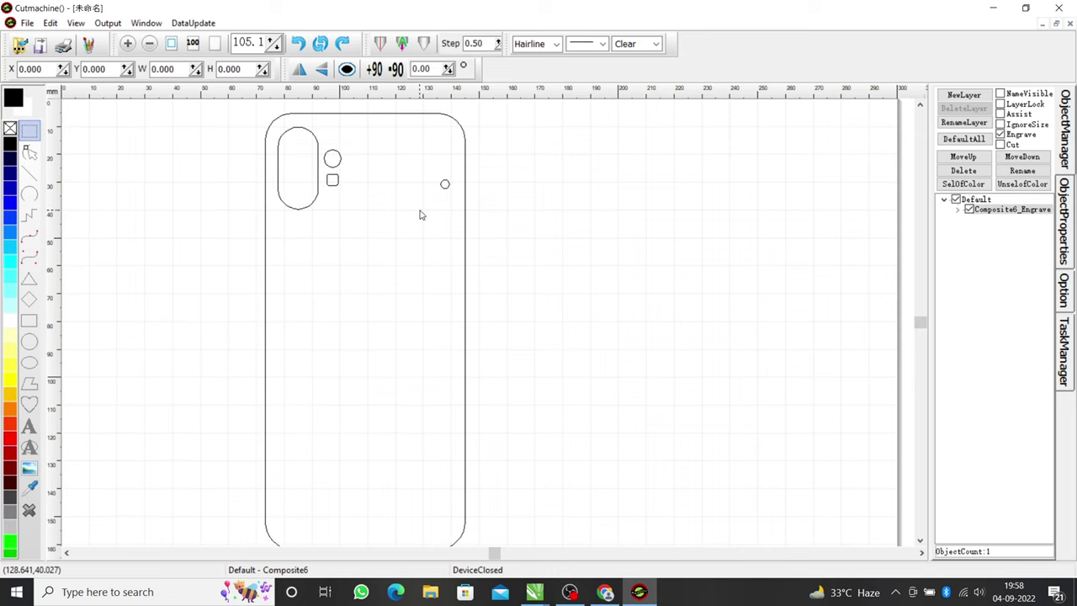
pyautogui.scroll(-5, 422, 210)
pyautogui.click(412, 226)
pyautogui.click(465, 232)
pyautogui.click(412, 235)
pyautogui.press('Delete')
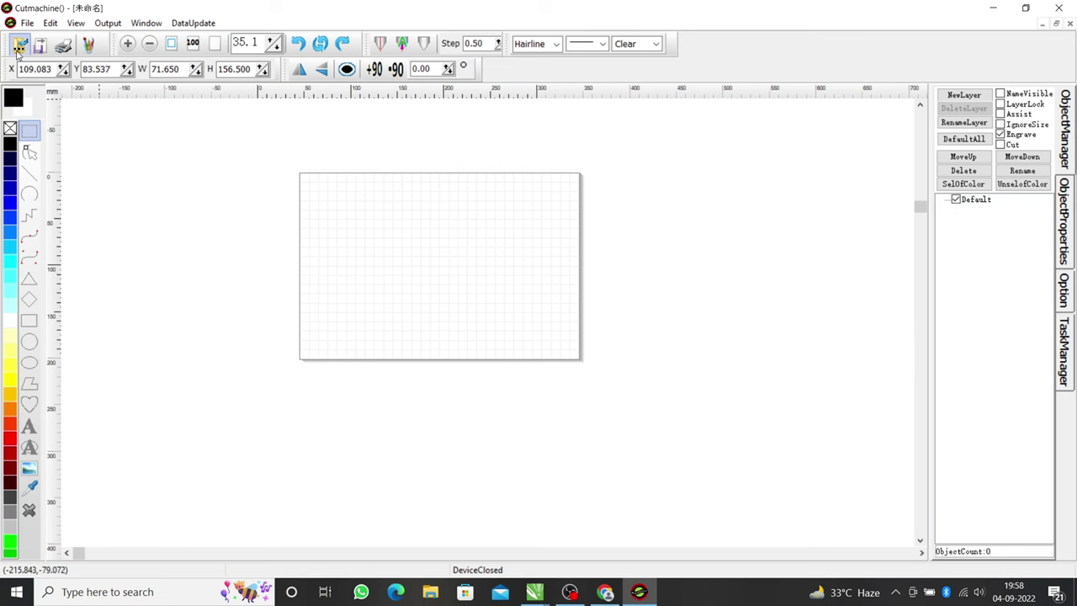
# Import the Nothing phone 1 full back__P model from the library and dismiss the text and image import dialog
pyautogui.click(18, 44)
pyautogui.click(461, 193)
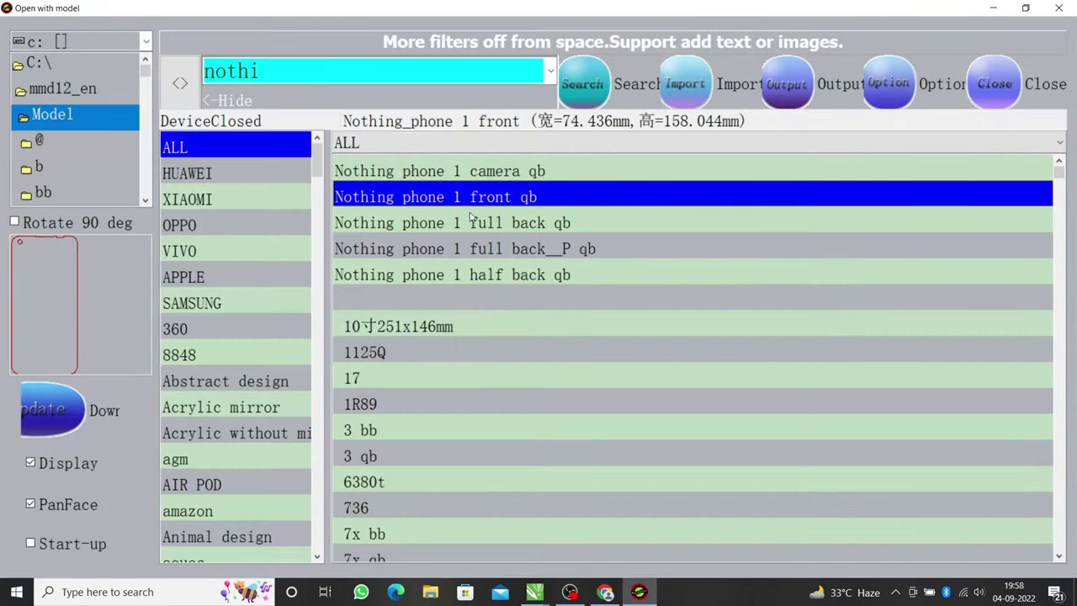
pyautogui.click(494, 248)
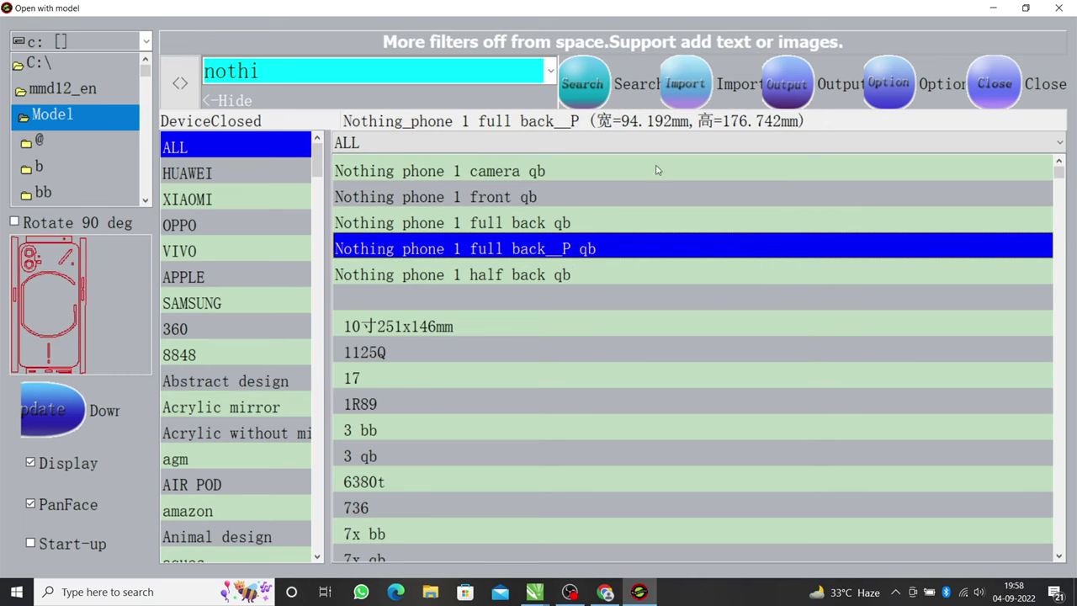
pyautogui.click(683, 84)
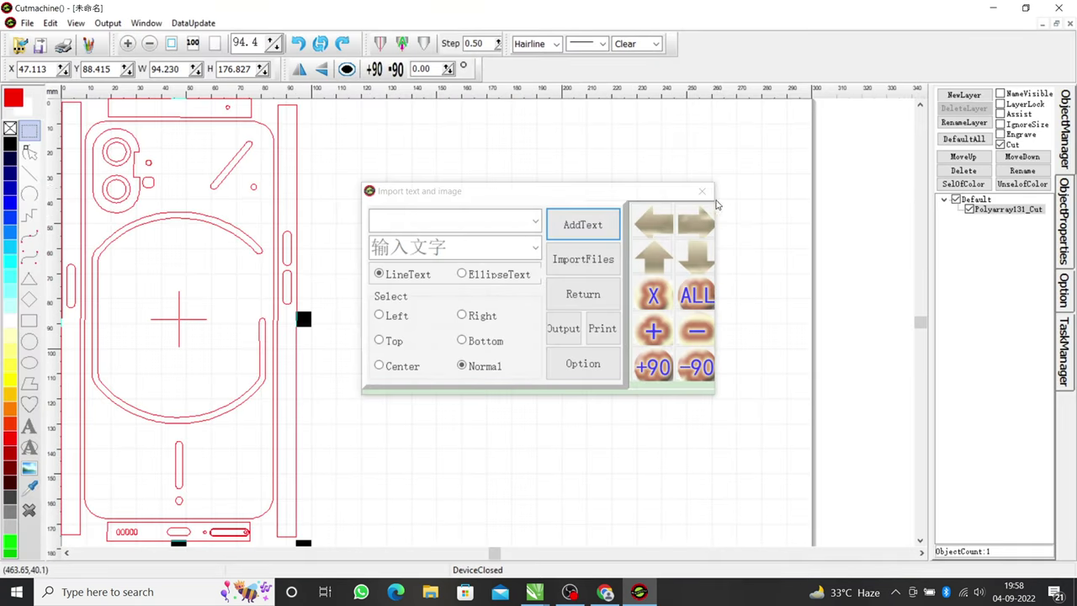
pyautogui.click(702, 194)
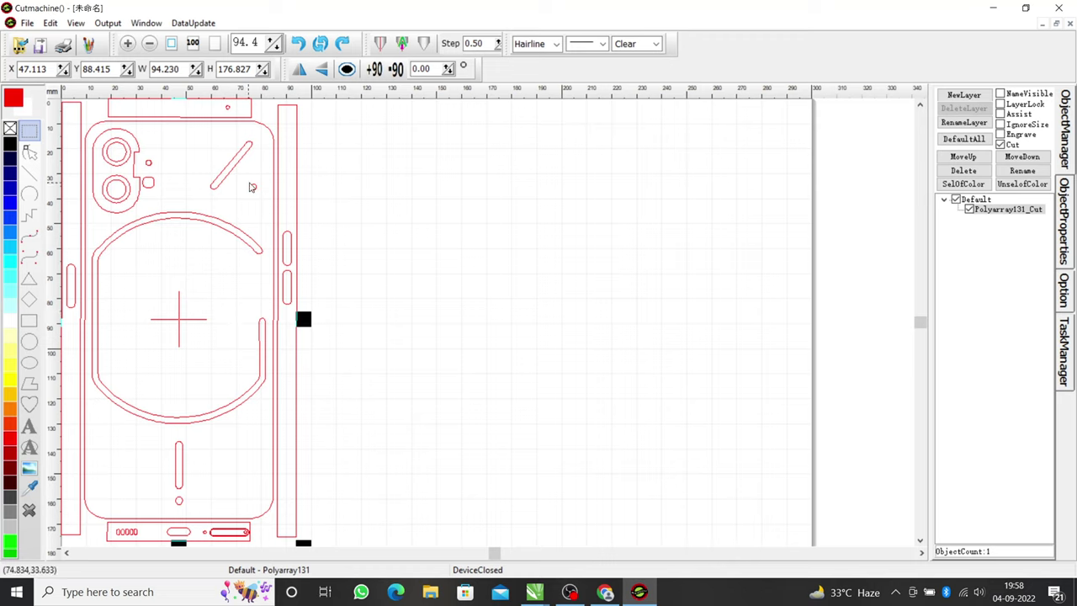
# Paste the black outline over the Nothing phone 1 full back__P model at about X 46, Y 88 mm, and move it beside the model
pyautogui.click(327, 184)
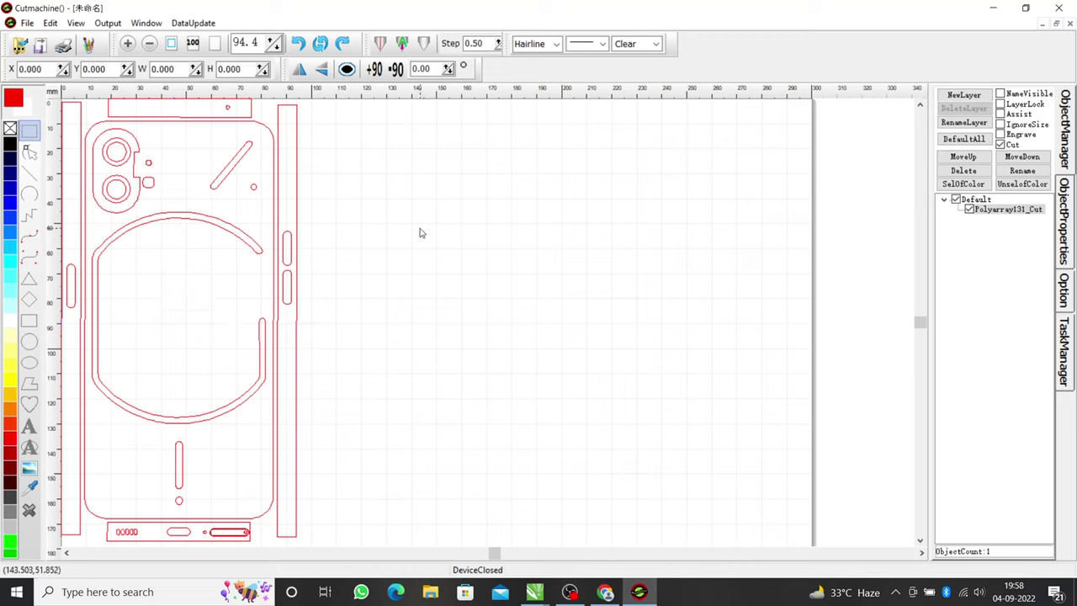
pyautogui.hotkey('ctrl', 'v')
pyautogui.moveTo(259, 271); pyautogui.dragTo(216, 265)
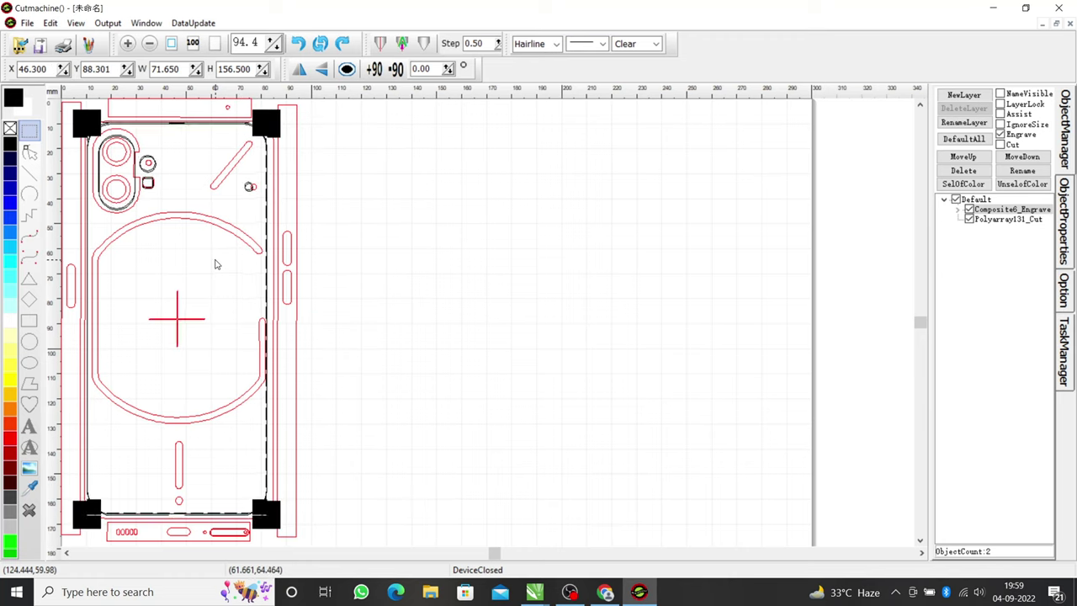
pyautogui.moveTo(215, 265); pyautogui.dragTo(457, 264)
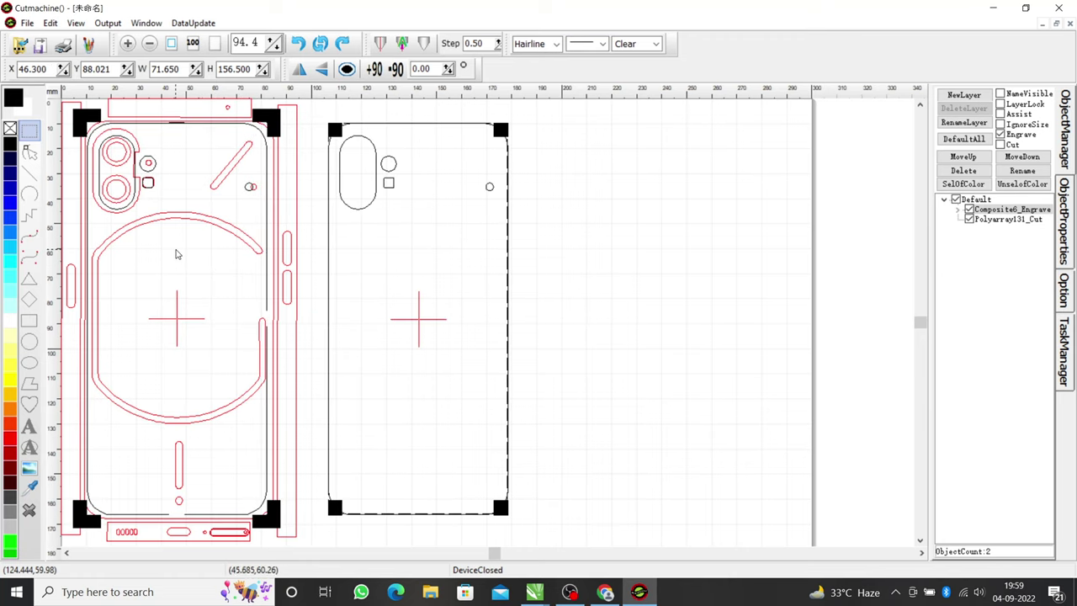
# Clear the canvas by deleting the red full back model and the black outline
pyautogui.click(176, 254)
pyautogui.click(189, 222)
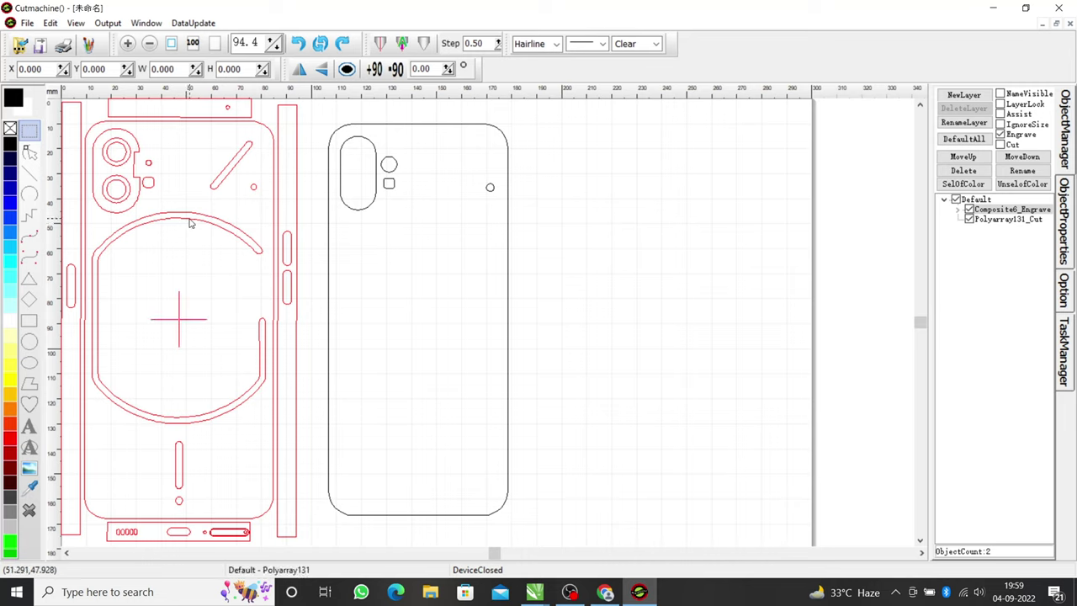
pyautogui.press('Delete')
pyautogui.moveTo(379, 233); pyautogui.dragTo(183, 233)
pyautogui.click(349, 211)
pyautogui.click(295, 224)
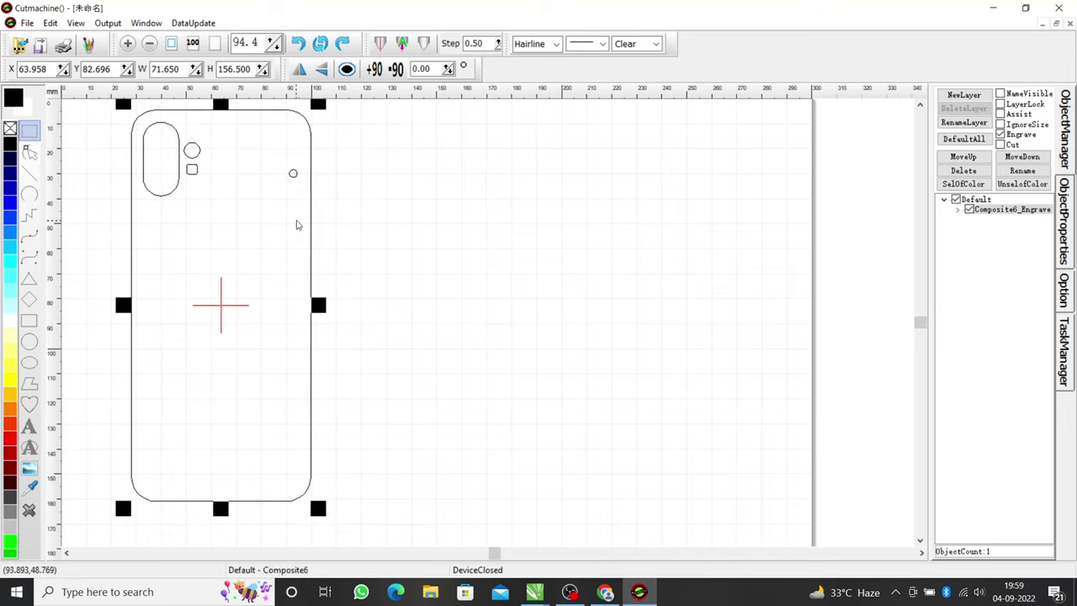
pyautogui.press('Delete')
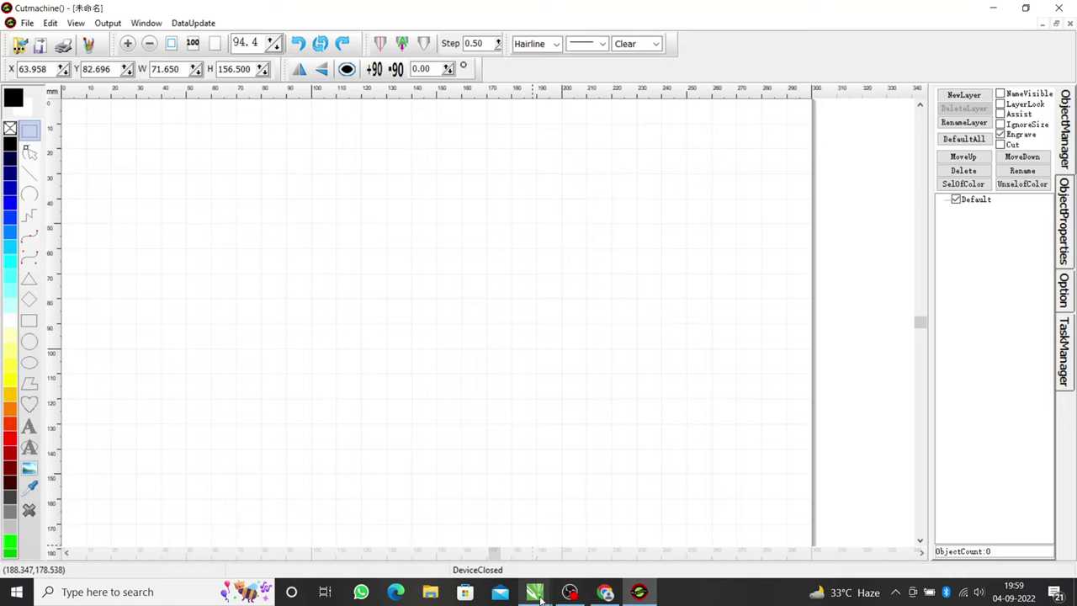
# Switch to CorelDRAW to review the traced outline in Untitled-2 and return to Cutmachine
pyautogui.moveTo(541, 596)
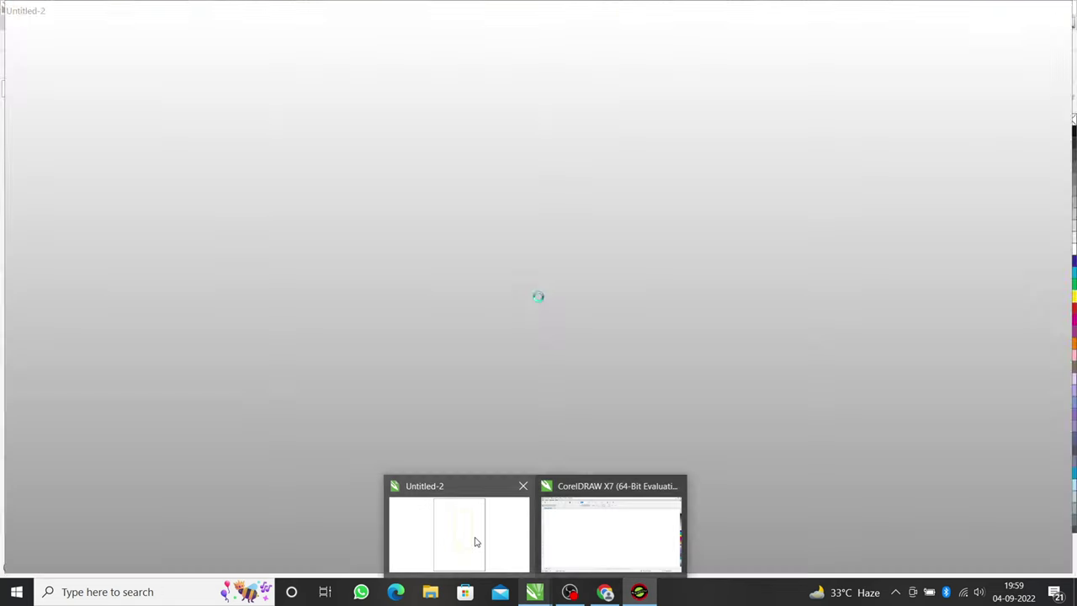
pyautogui.click(474, 540)
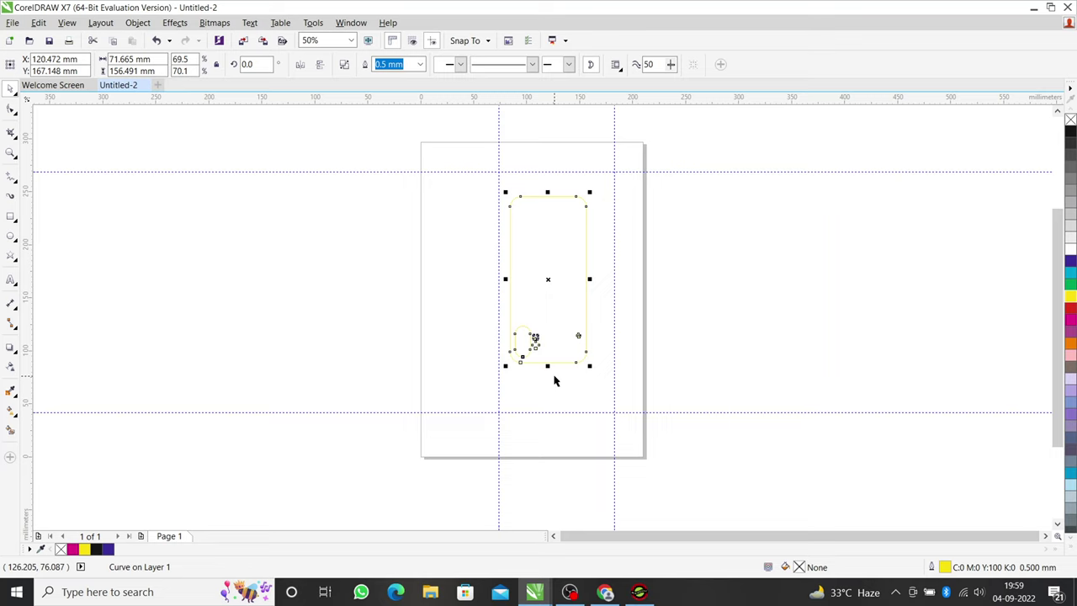
pyautogui.click(639, 593)
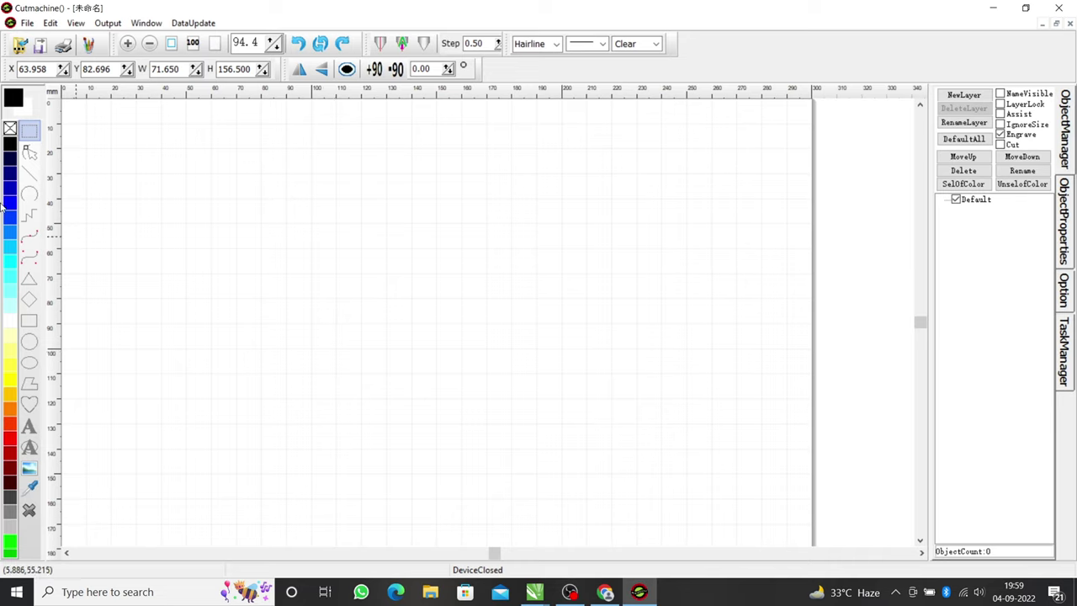
# Open the model library, preview the 1R89 model and browse the 360, Abstract design and 8848 categories
pyautogui.click(19, 43)
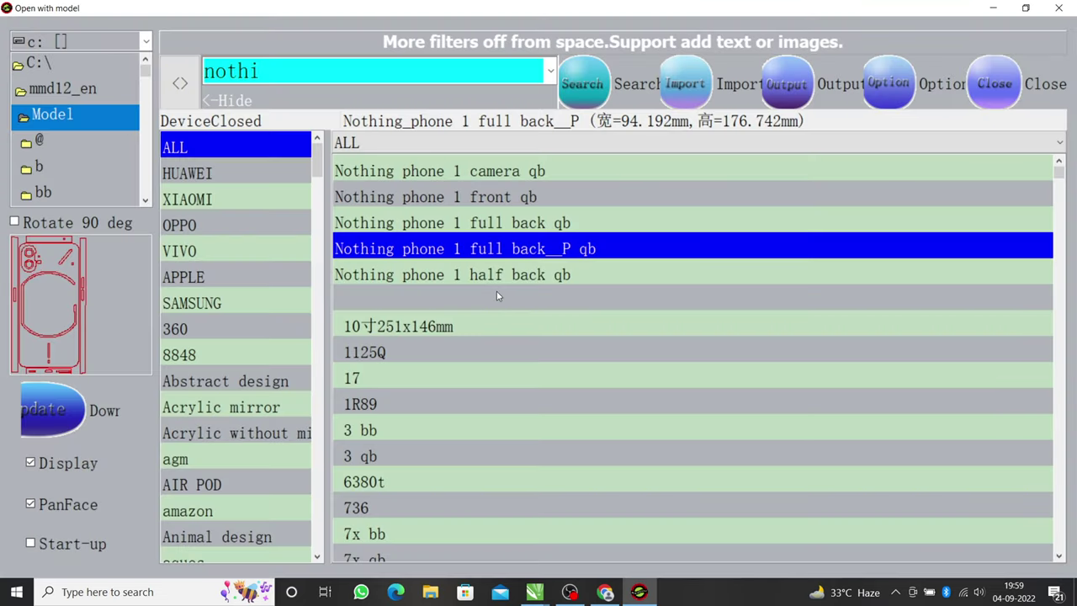
pyautogui.click(498, 281)
pyautogui.click(421, 349)
pyautogui.click(361, 406)
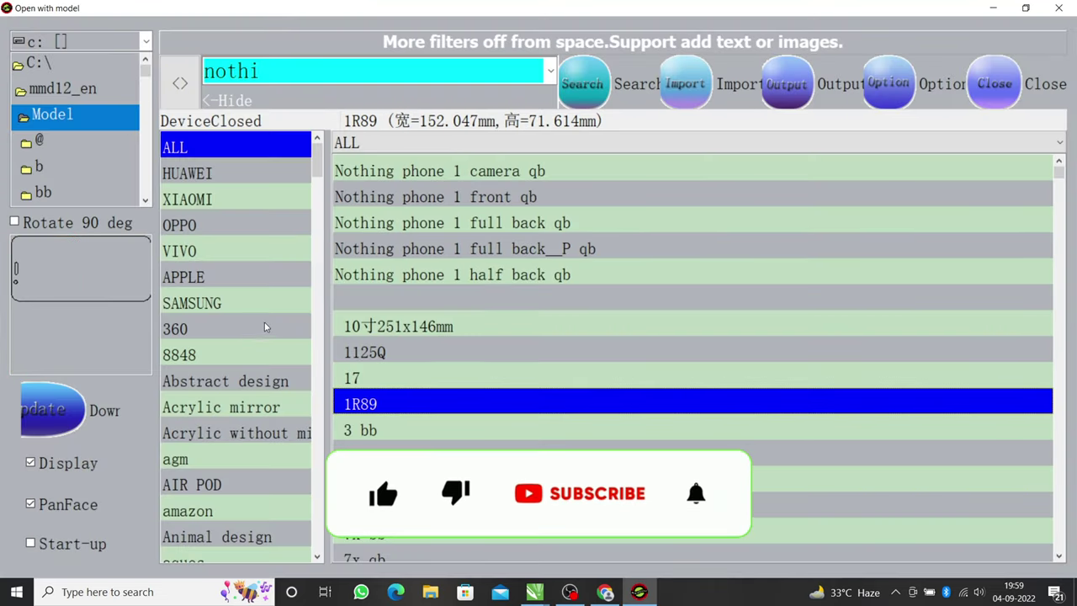
pyautogui.click(277, 328)
pyautogui.click(262, 387)
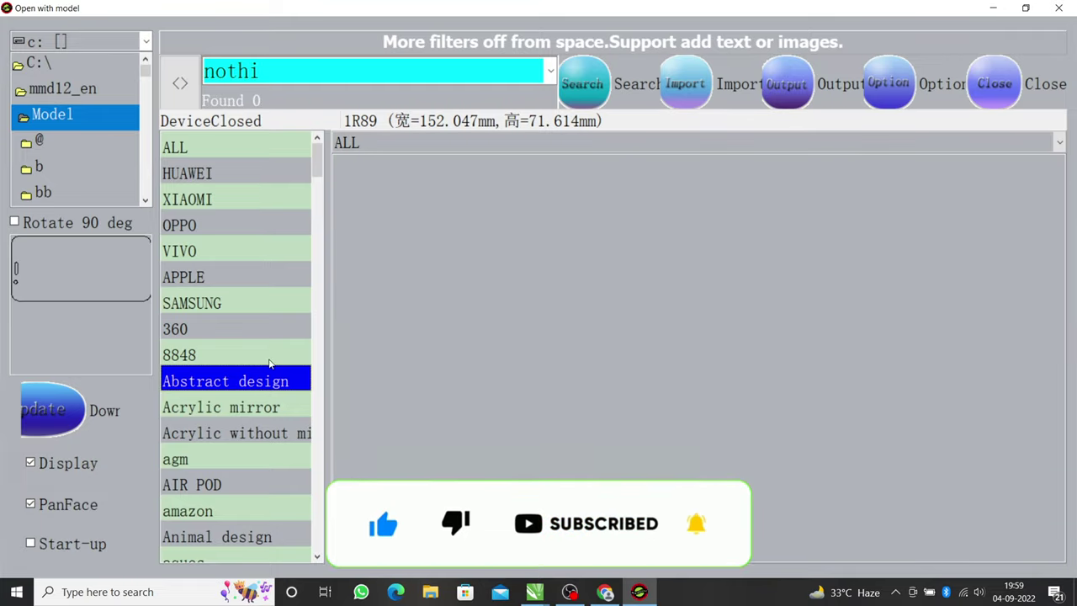
pyautogui.click(269, 362)
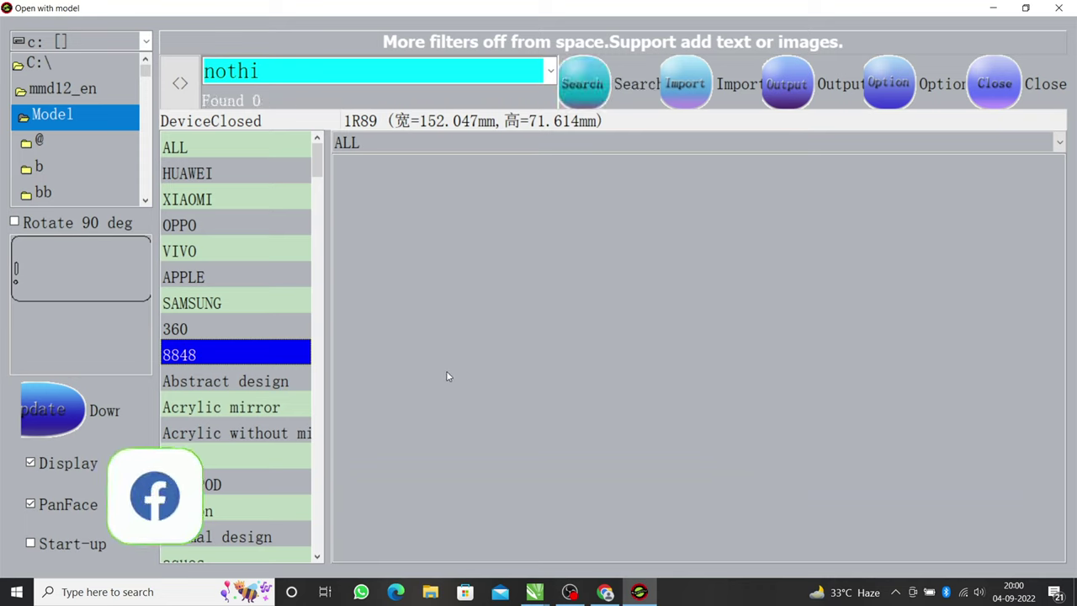